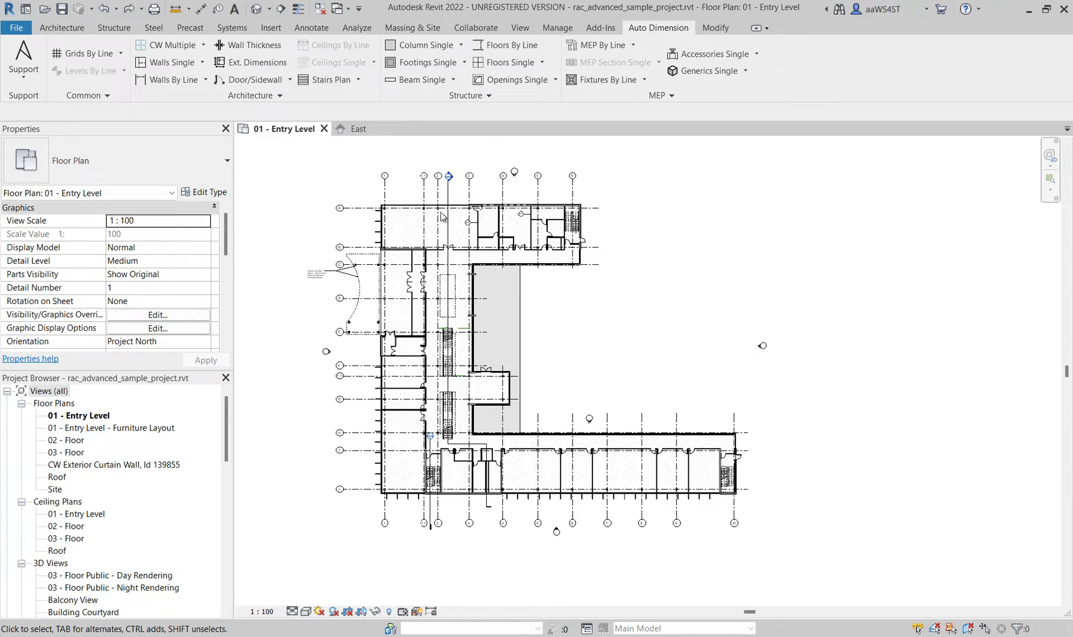
Expand the Architecture, Common and Structure panel slide-outs to view the extra dimensioning tools
left_click(233, 97)
left_click(263, 98)
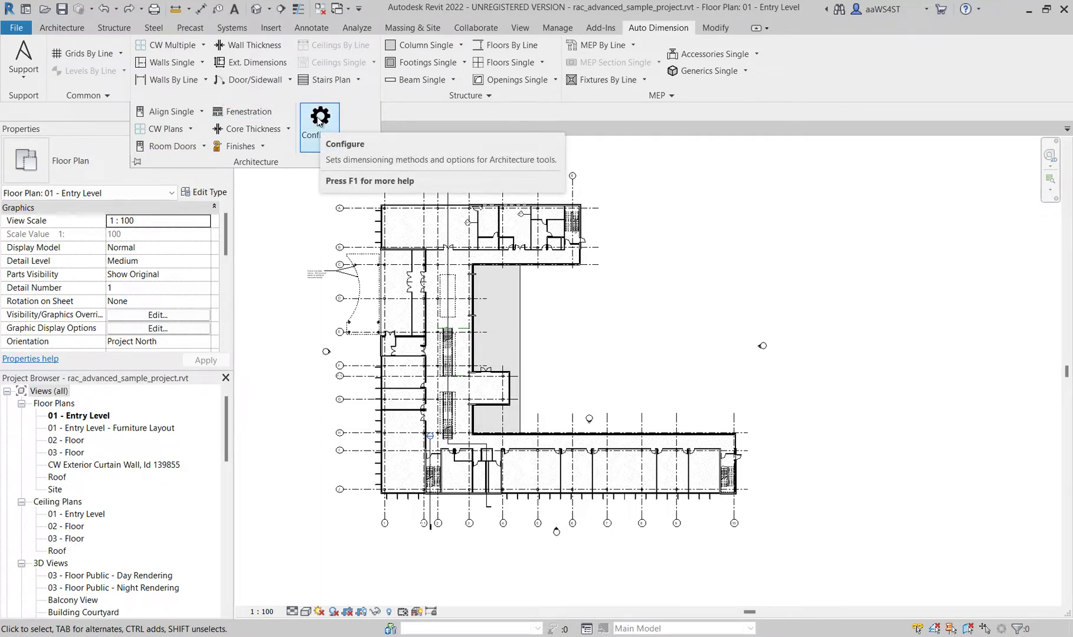
left_click(119, 100)
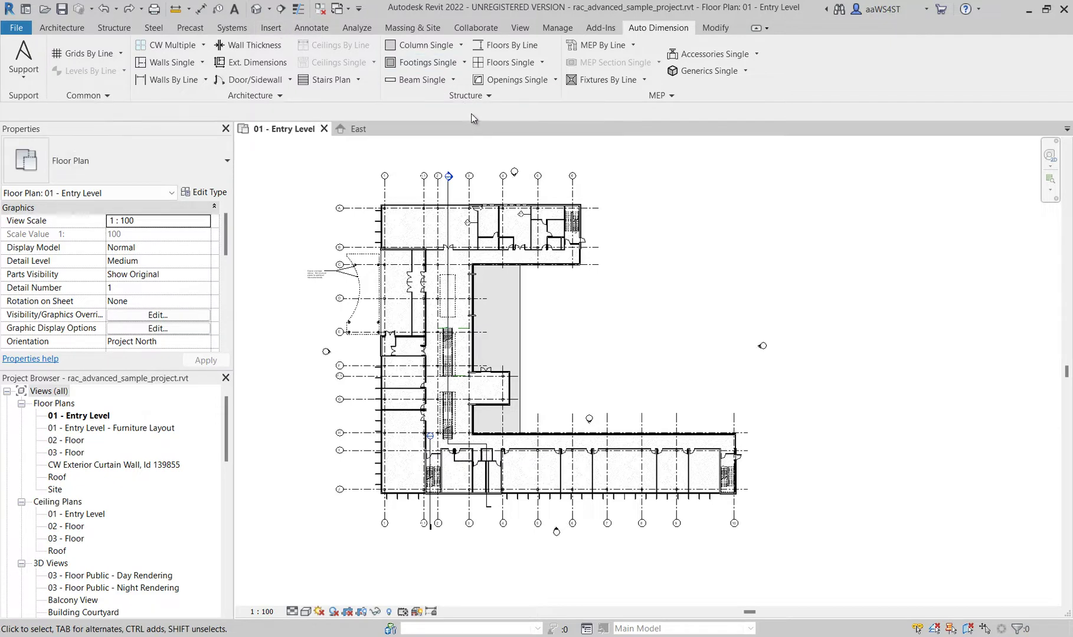
left_click(474, 95)
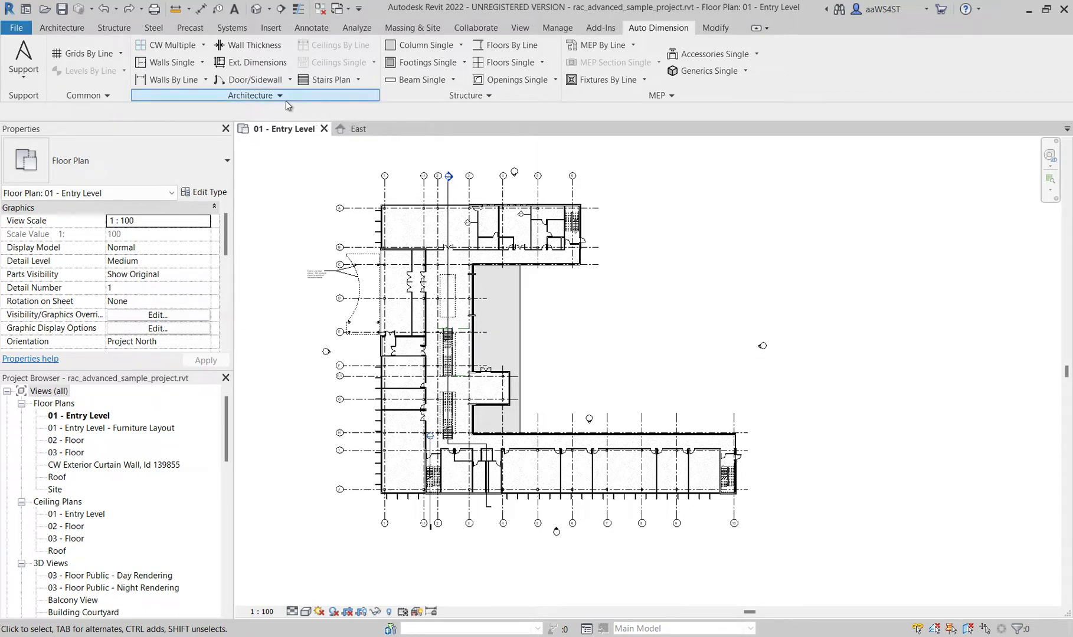
Dimension all curtain walls with CW Multiple, giving 2000 and 1814 chains along the lower wing
left_click(203, 45)
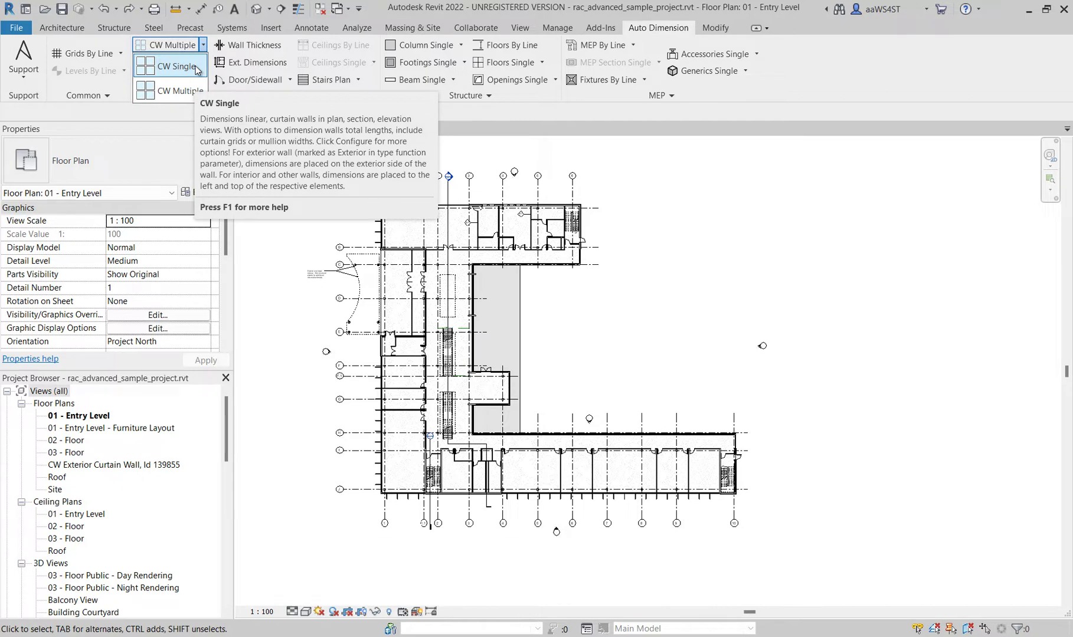
left_click(184, 95)
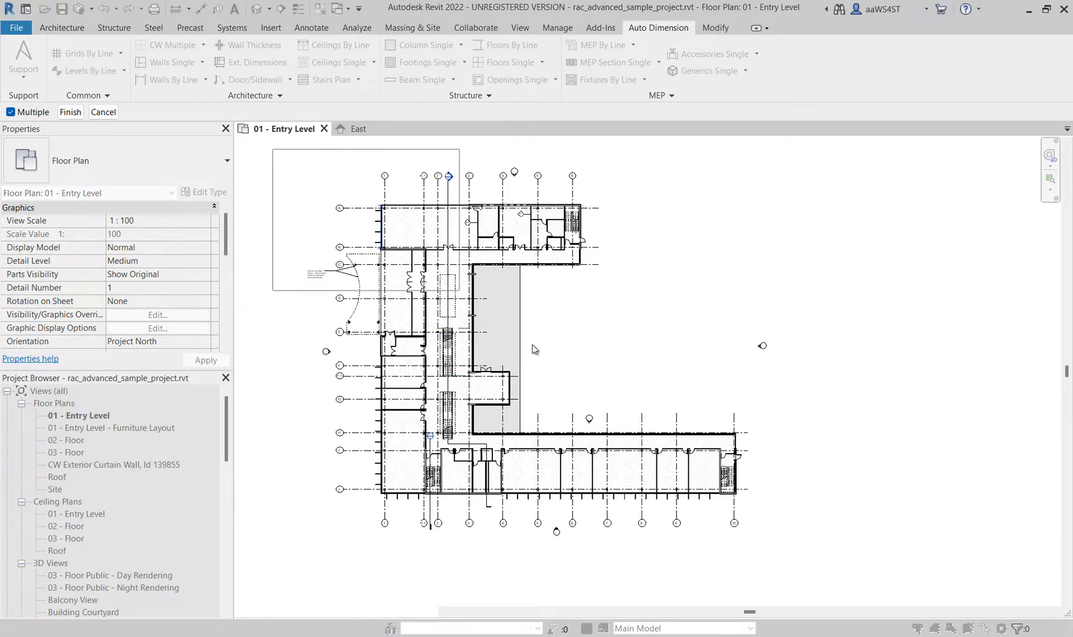
left_click_drag(534, 350, 932, 592)
left_click(70, 112)
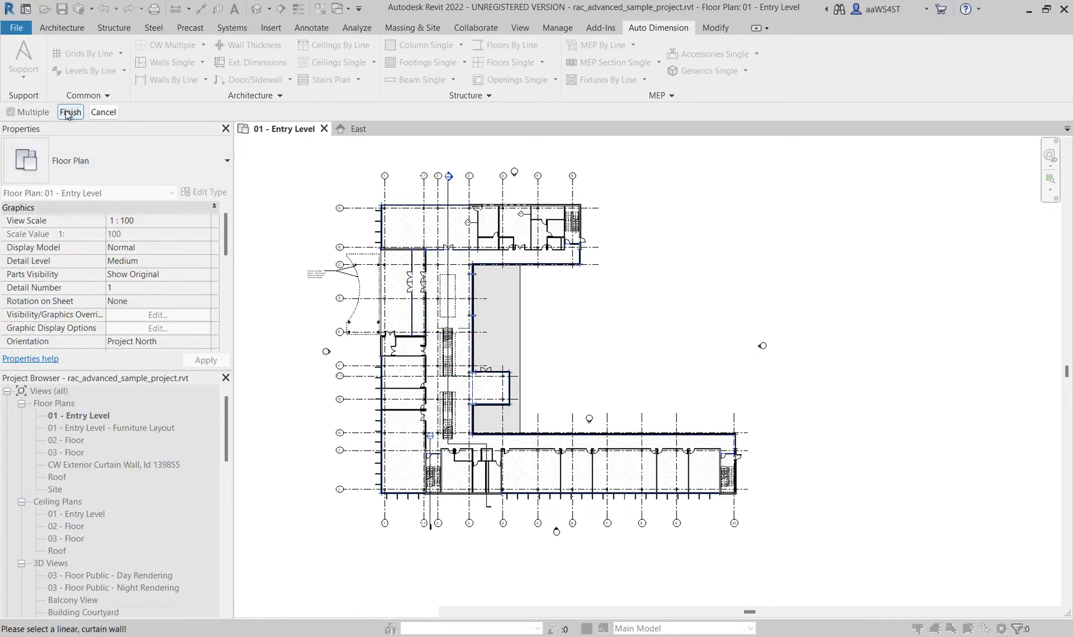
scroll(718, 505, "up", 10)
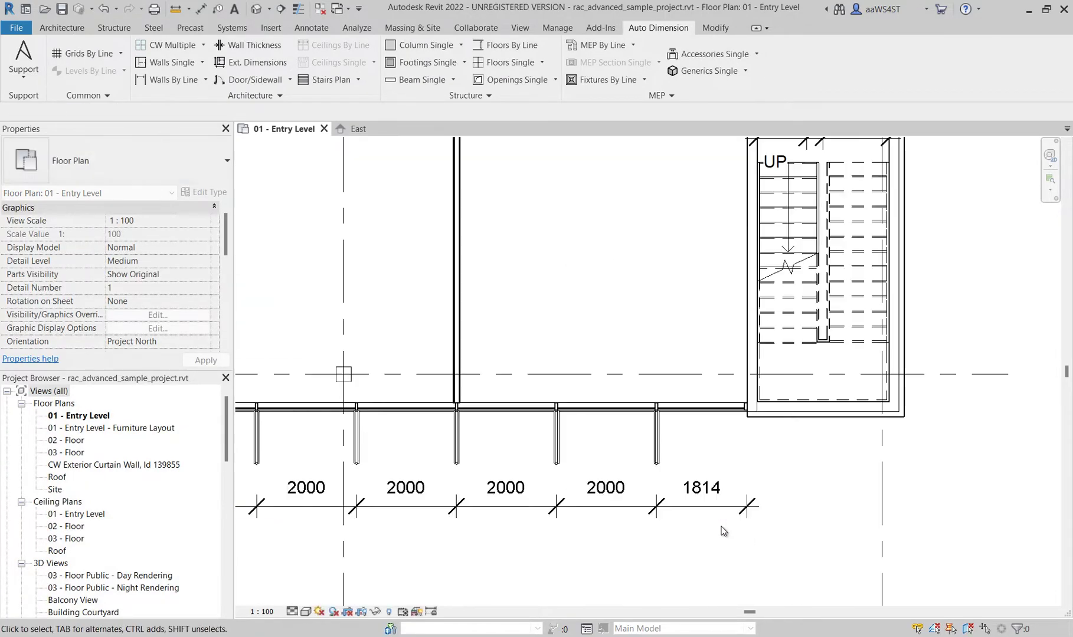
middle_click_drag(692, 459, 621, 394)
scroll(610, 419, "down", 3)
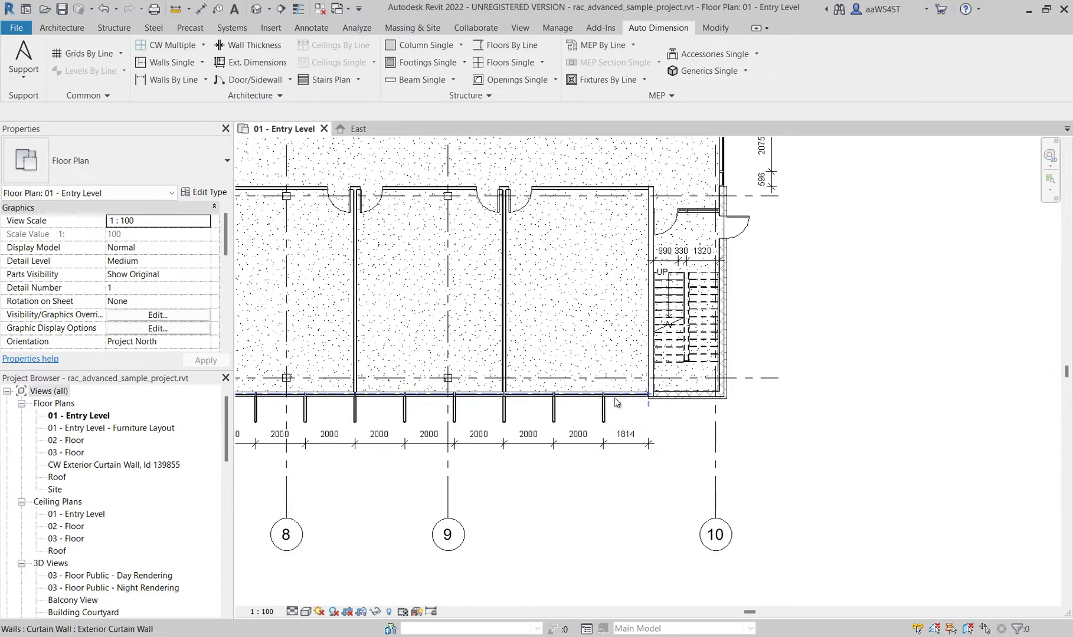
left_click(612, 444)
key("Escape")
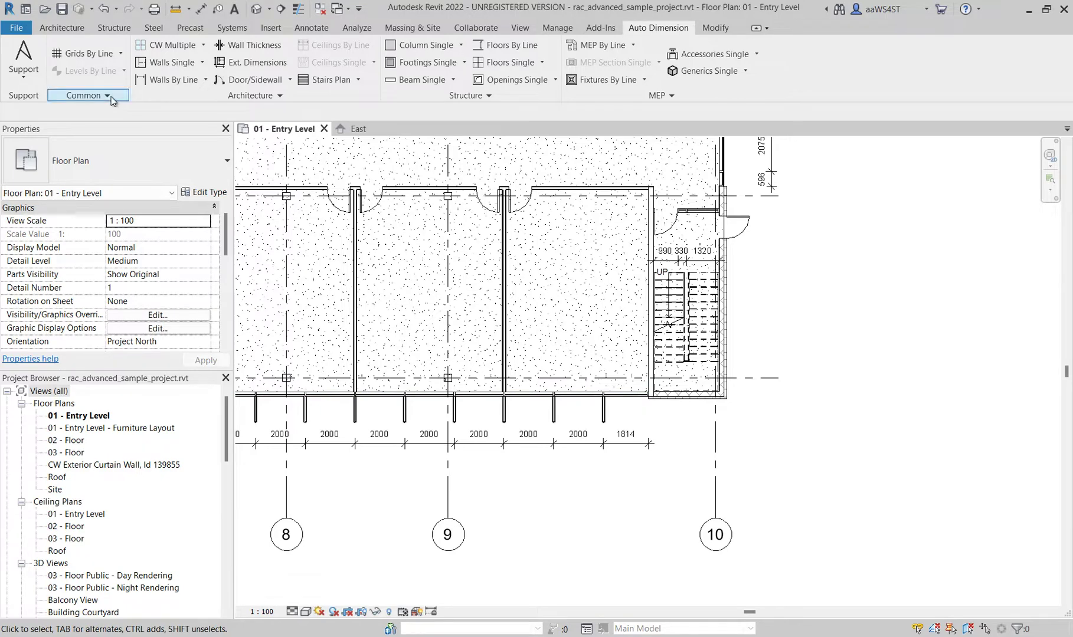
Change the Configure Common chain distance from 2000 to 1000 and undo the curtain wall dimensions
left_click(88, 95)
left_click(436, 136)
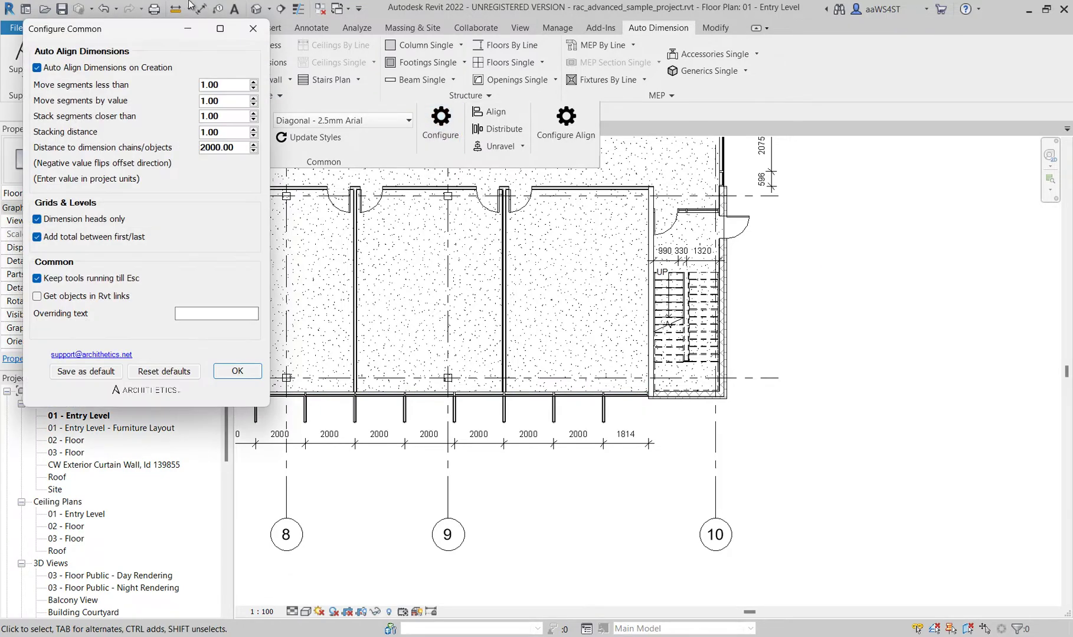
left_click_drag(131, 14, 903, 131)
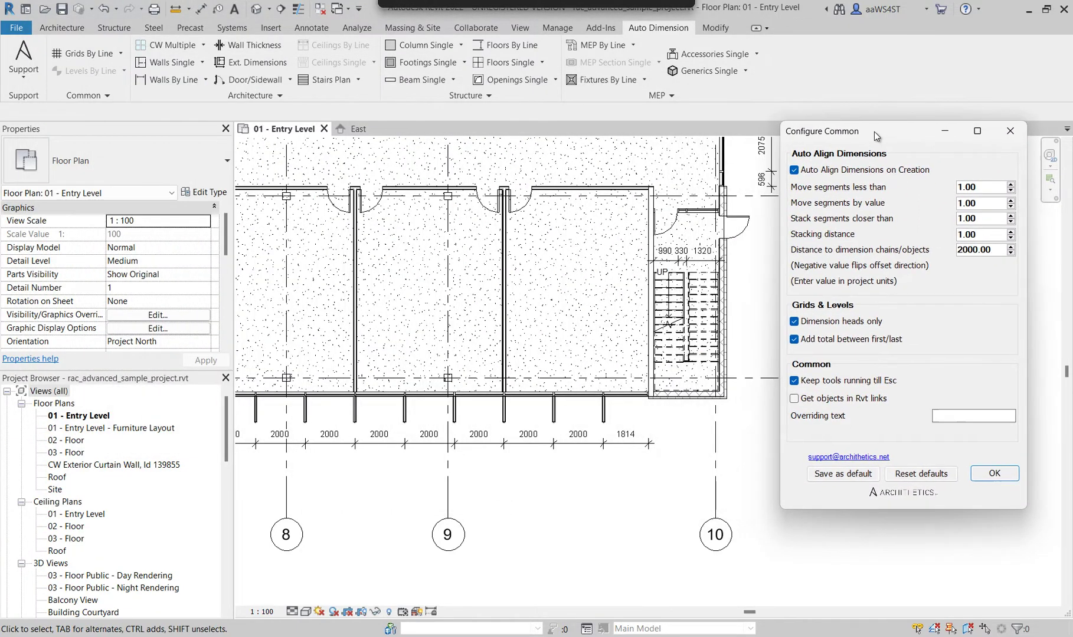
left_click_drag(992, 255, 936, 255)
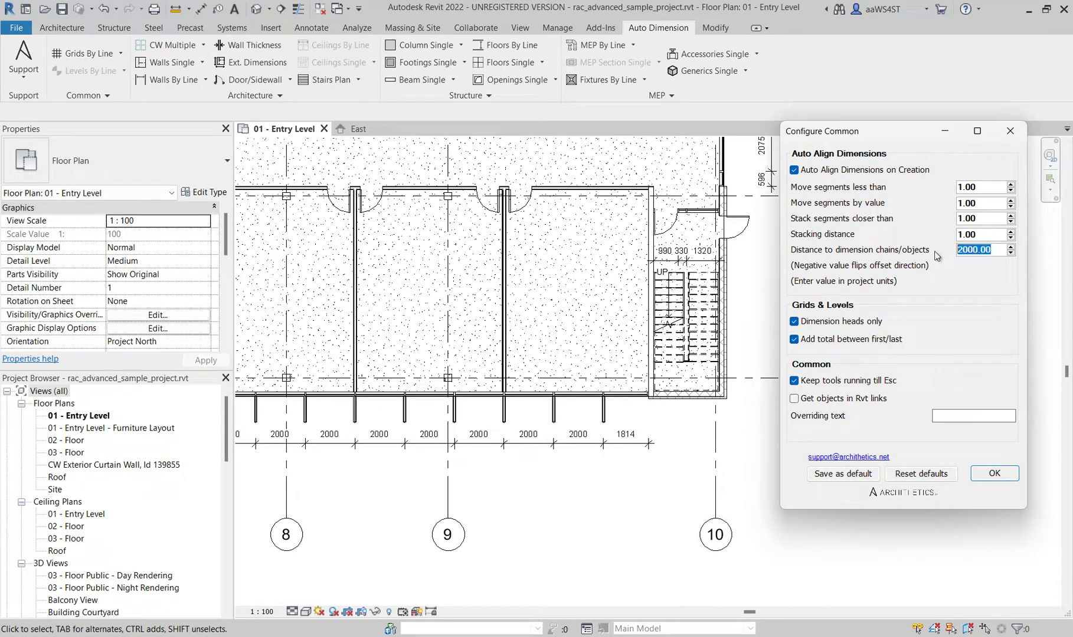
type("10")
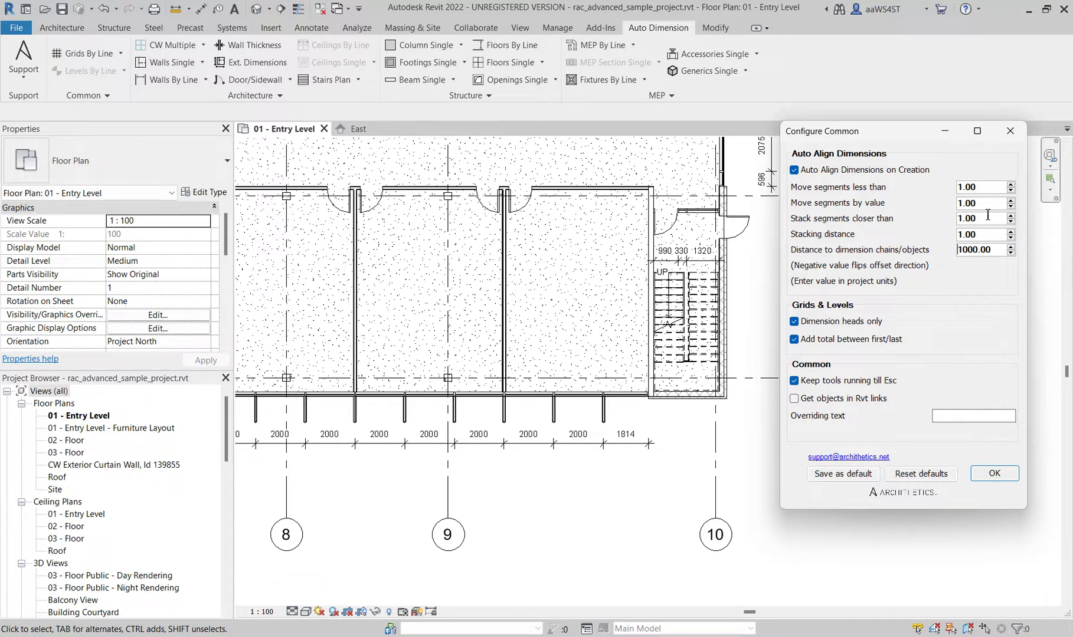
left_click(964, 254)
left_click(105, 12)
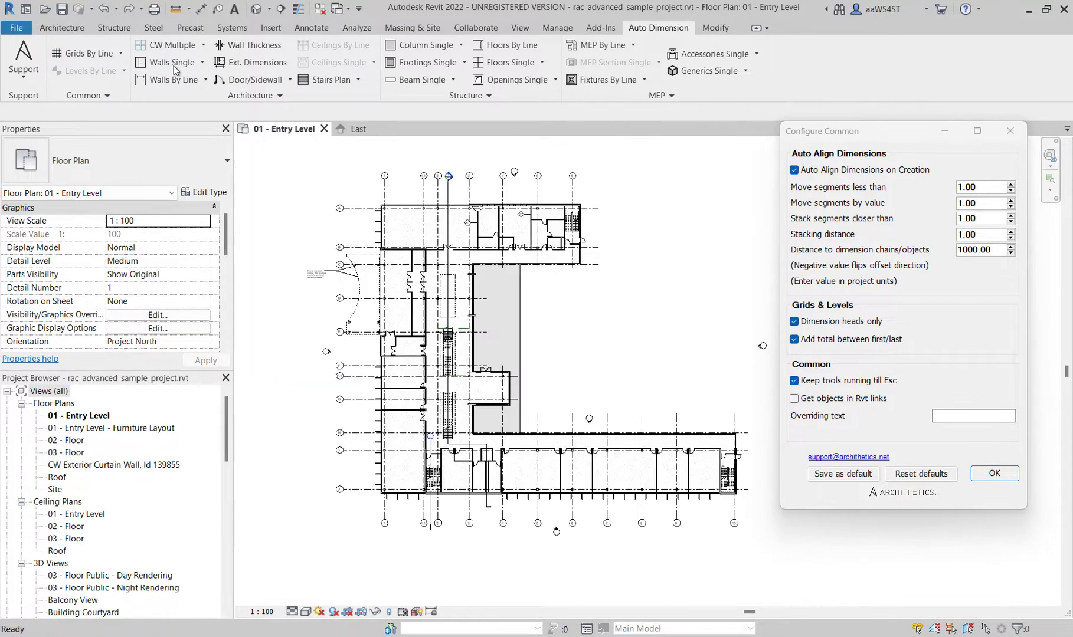
Rerun CW Multiple on the whole plan, placing curtain wall chains closer to the walls
left_click(167, 45)
left_click_drag(811, 568, 811, 569)
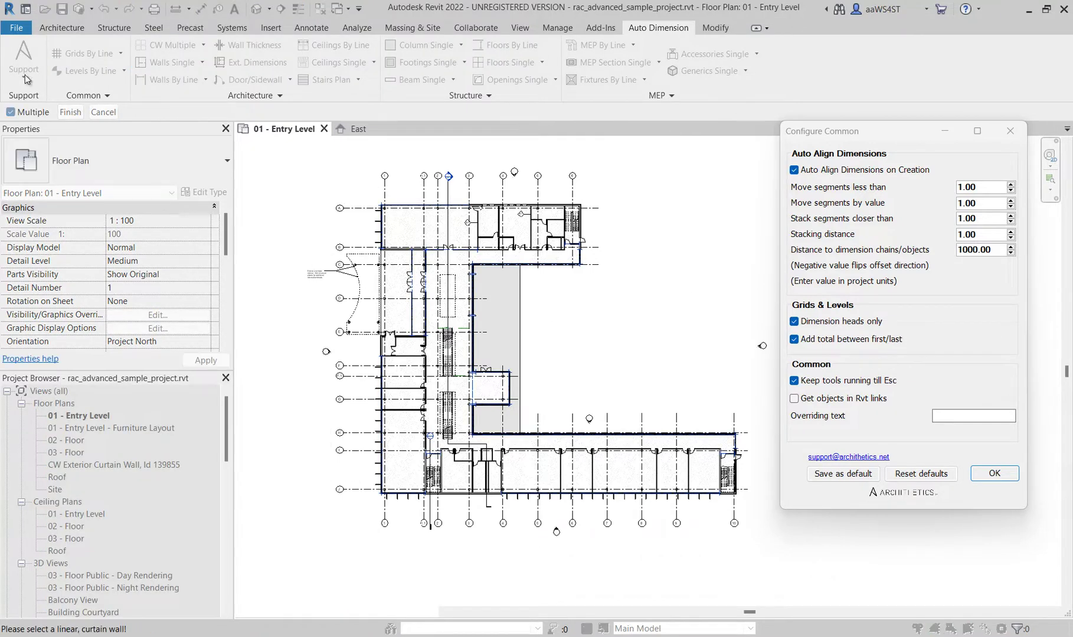
left_click(70, 112)
scroll(732, 531, "up", 6)
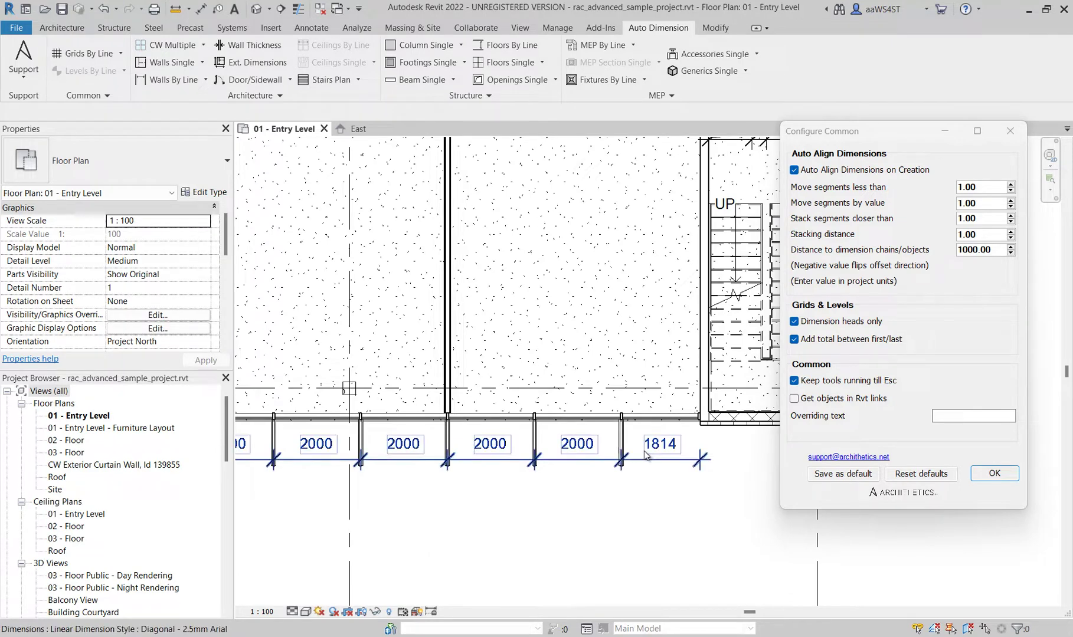
scroll(645, 455, "down", 3)
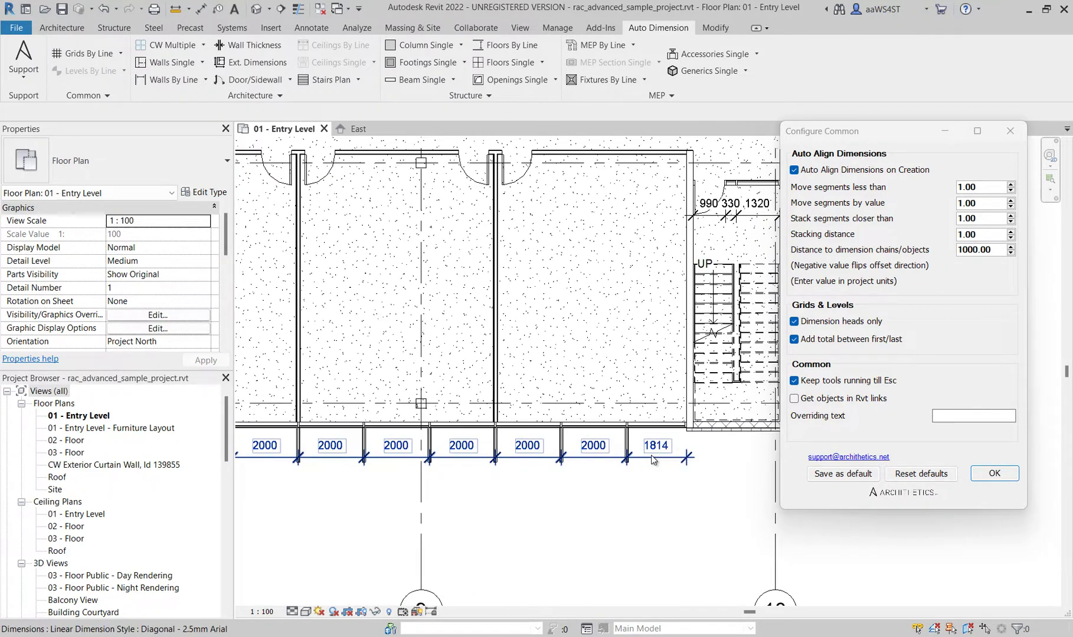
Open the Exterior Curtain Wall type properties, showing 2000.0 vertical and 1265.0 horizontal grid spacing
scroll(601, 436, "up", 4)
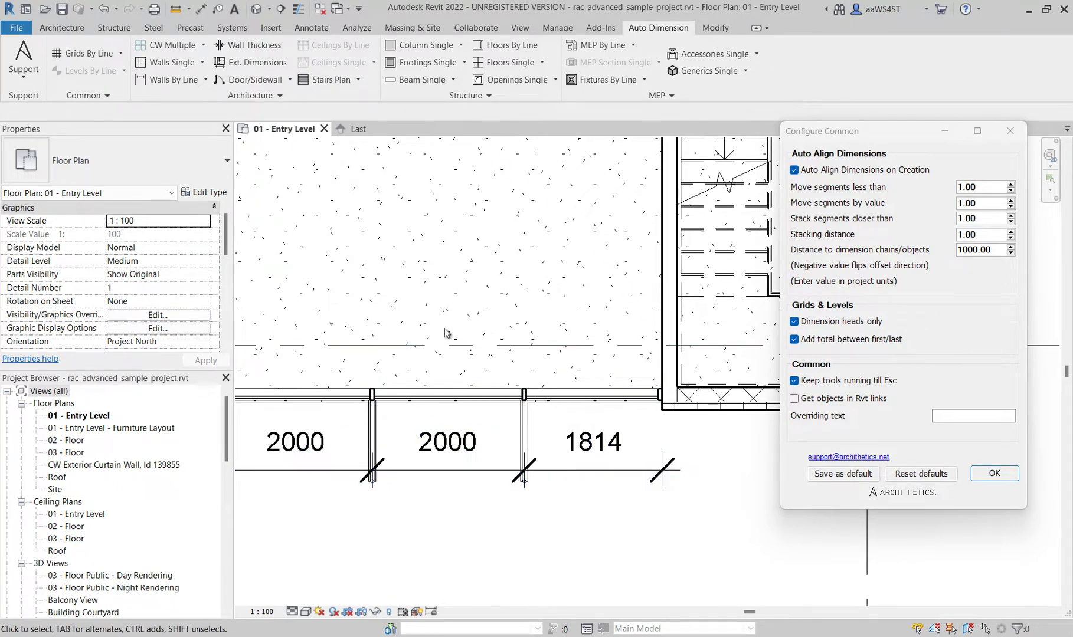
left_click(569, 403)
left_click(204, 192)
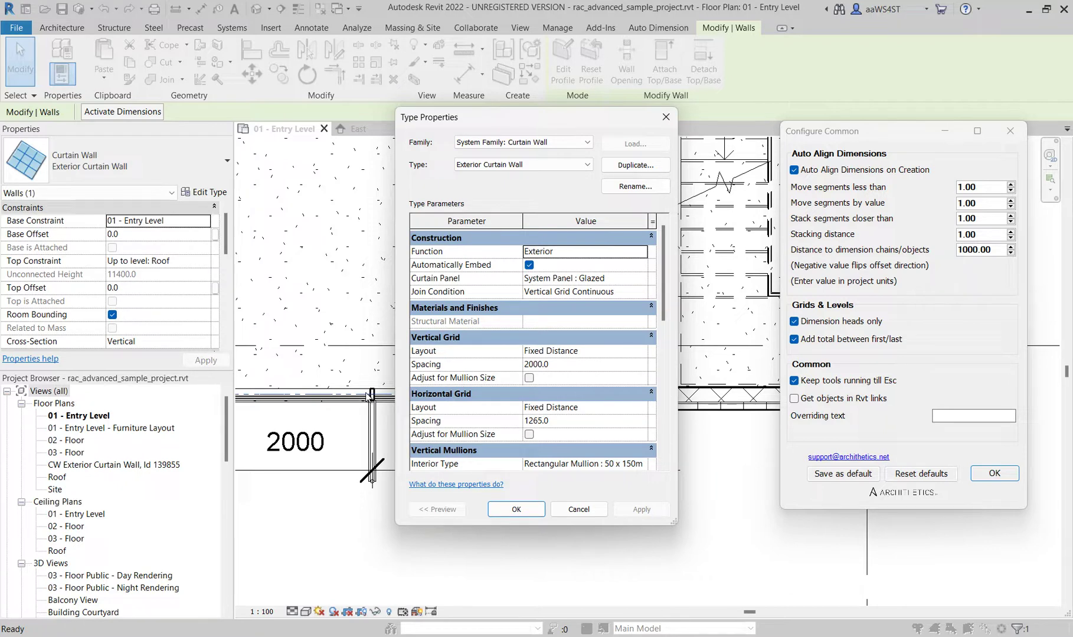
Close the Exterior Curtain Wall type properties, deselect the wall and zoom out over rooms and stair
left_click(665, 116)
middle_click_drag(638, 277, 562, 385)
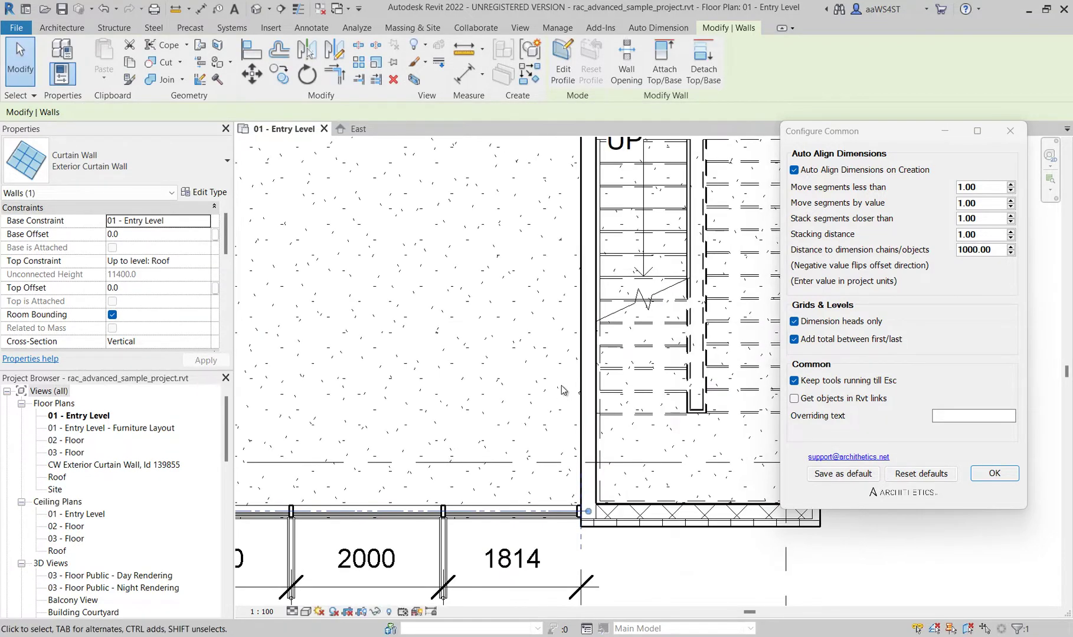
scroll(562, 386, "down", 3)
middle_click_drag(487, 237, 438, 259)
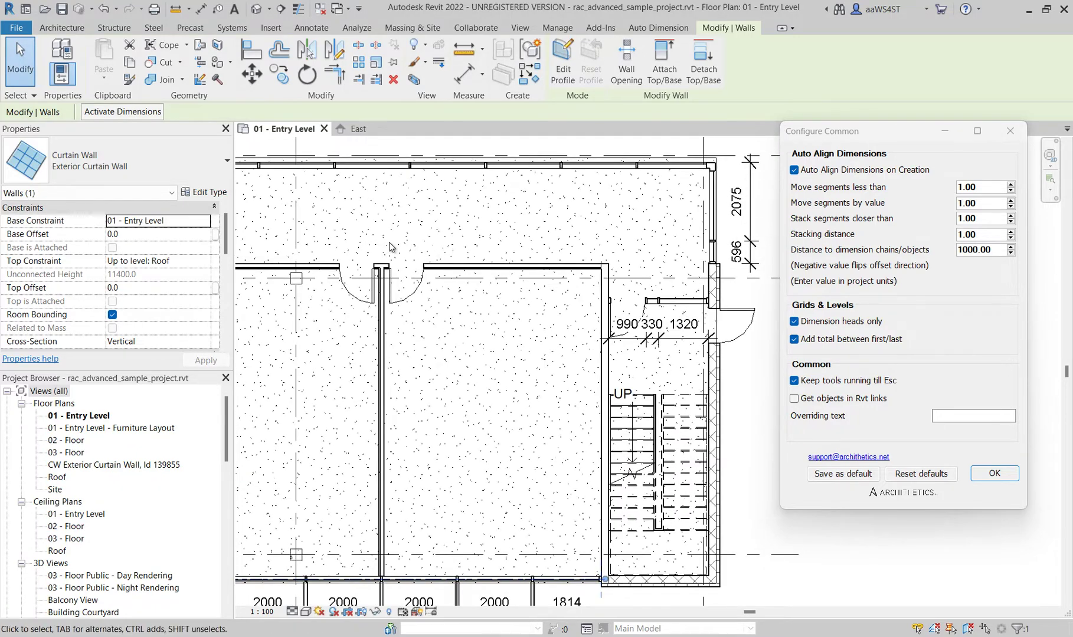
scroll(528, 247, "down", 2)
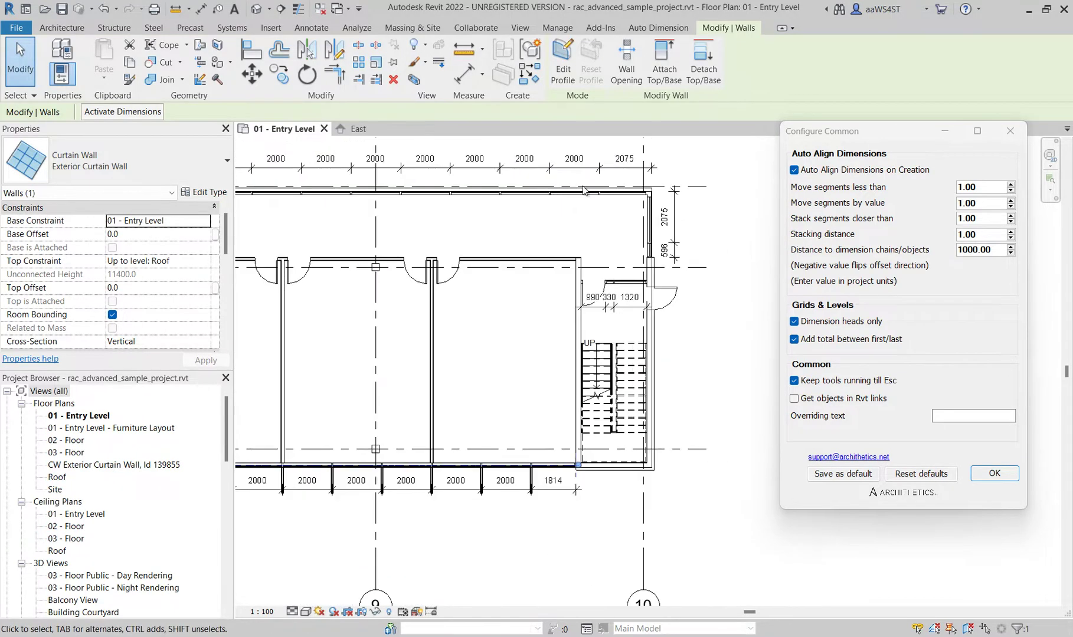
left_click(709, 307)
scroll(707, 307, "down", 3)
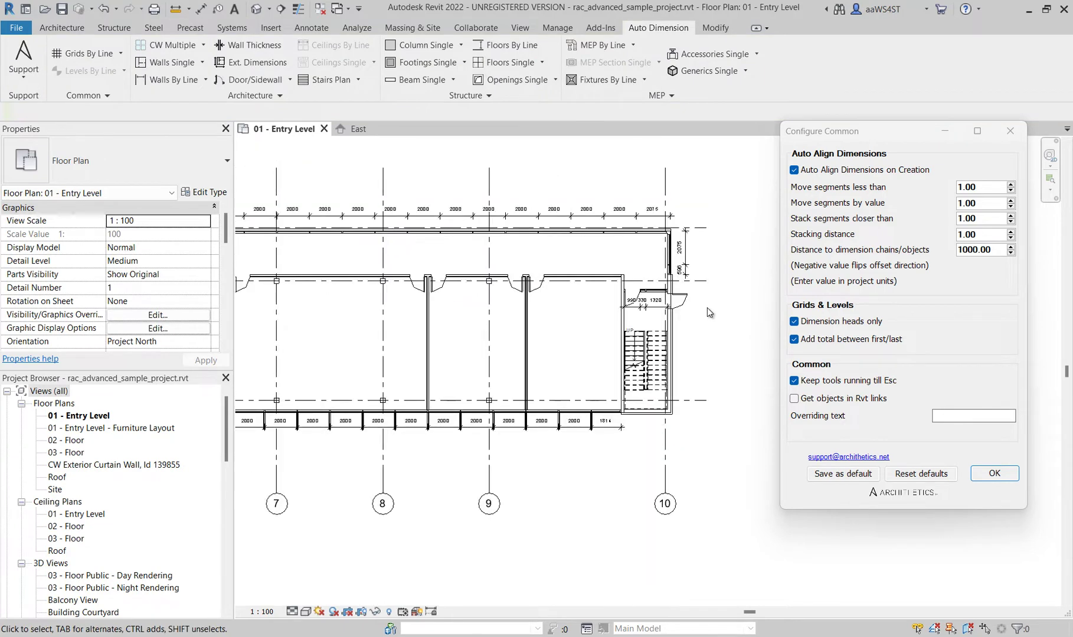
scroll(705, 306, "down", 3)
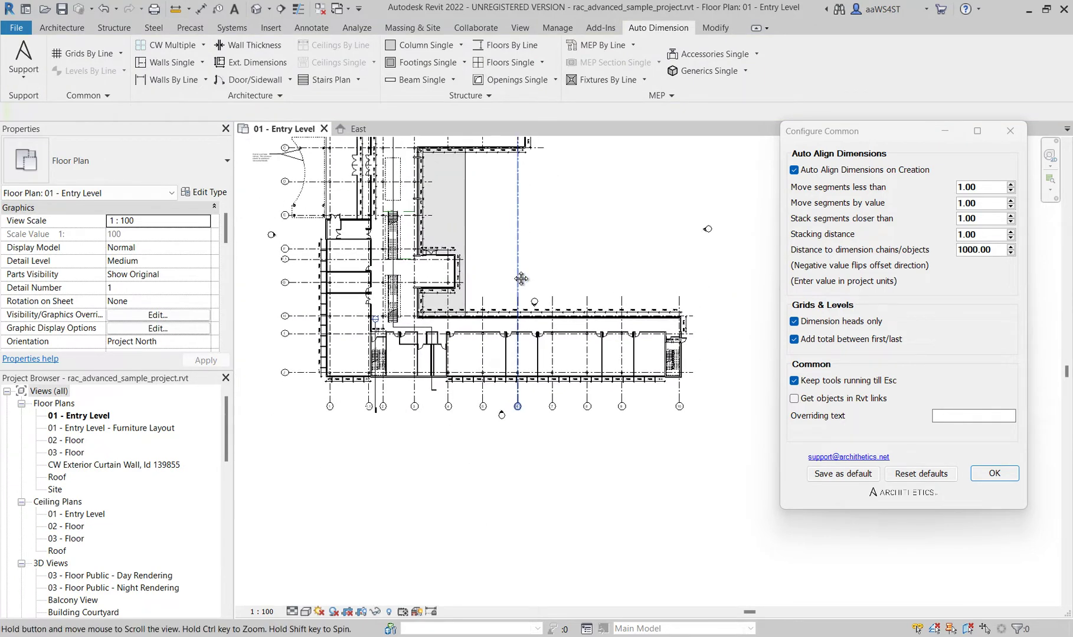
left_click(281, 96)
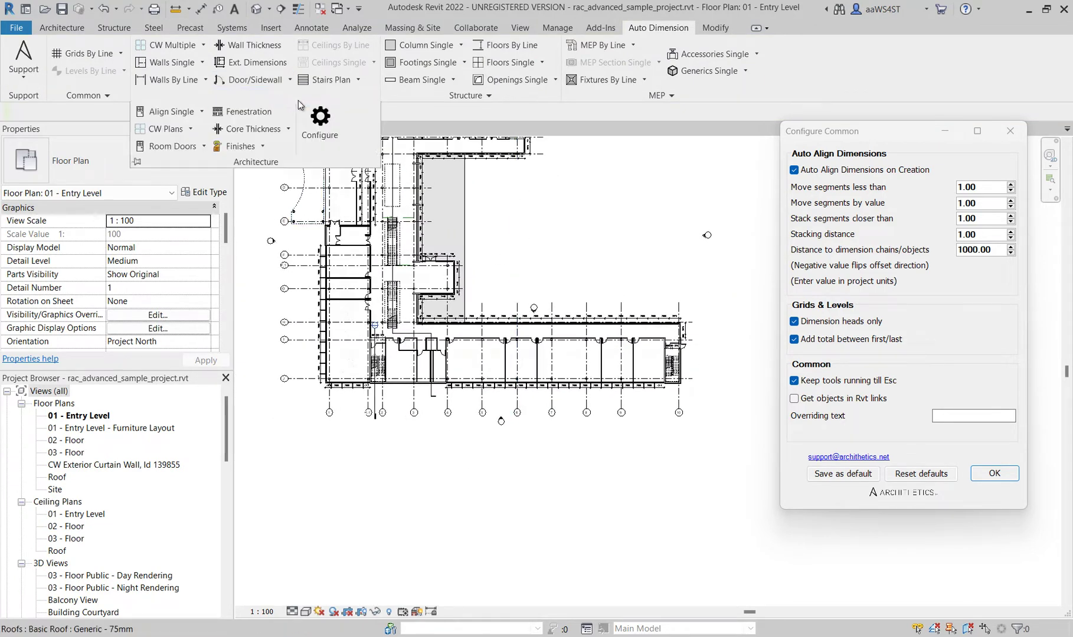
In Configure Architecture, include wall opening widths and adjust the curtain wall grid and mullion options
left_click(320, 121)
left_click_drag(153, 47, 824, 165)
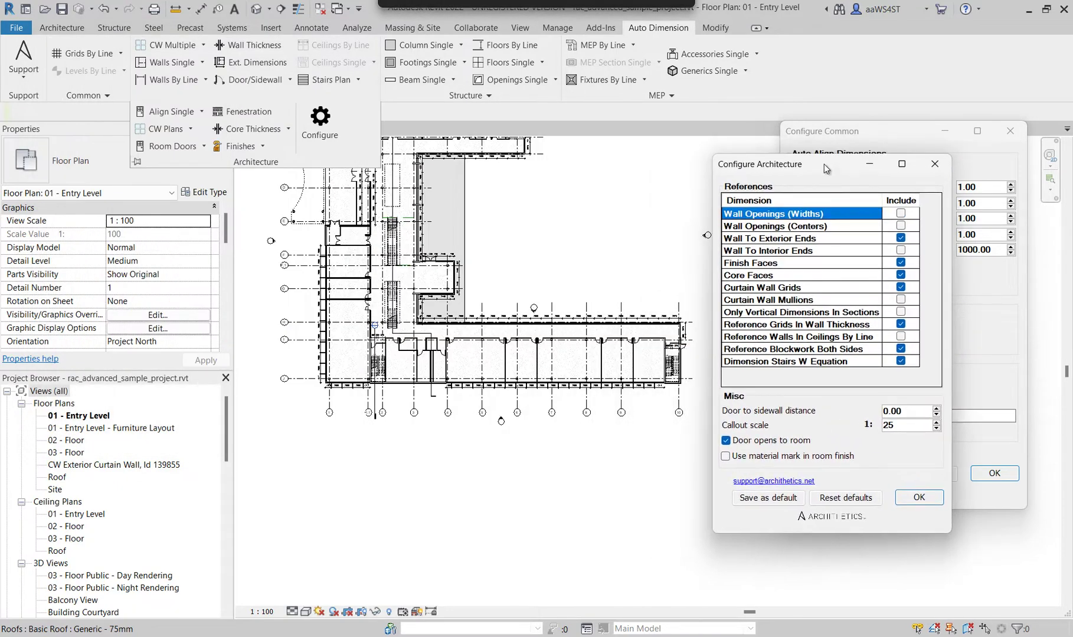
left_click(901, 216)
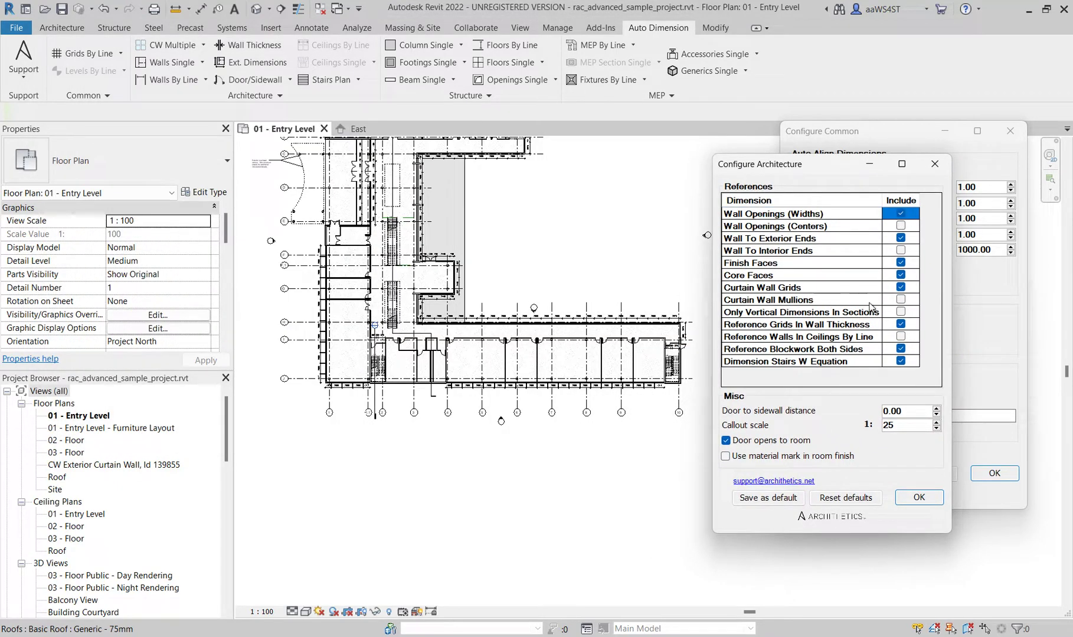
left_click(901, 300)
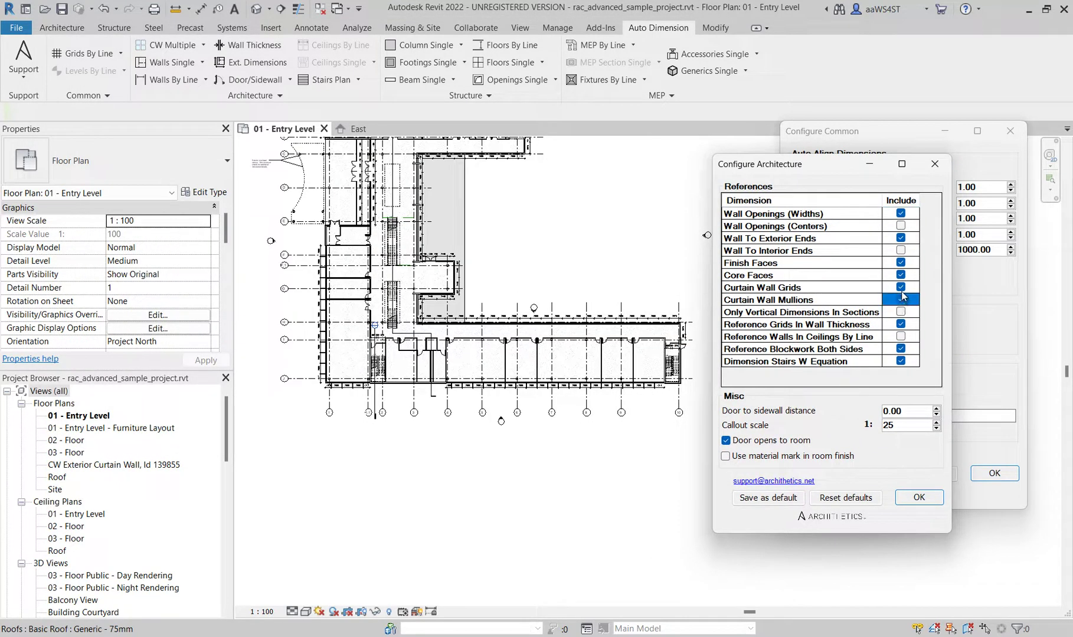
left_click(901, 288)
left_click(900, 300)
Raise the Configure Common chain distance from 1000 to 2000, with Configure Architecture back in front
middle_click_drag(621, 481, 549, 482)
scroll(549, 482, "up", 3)
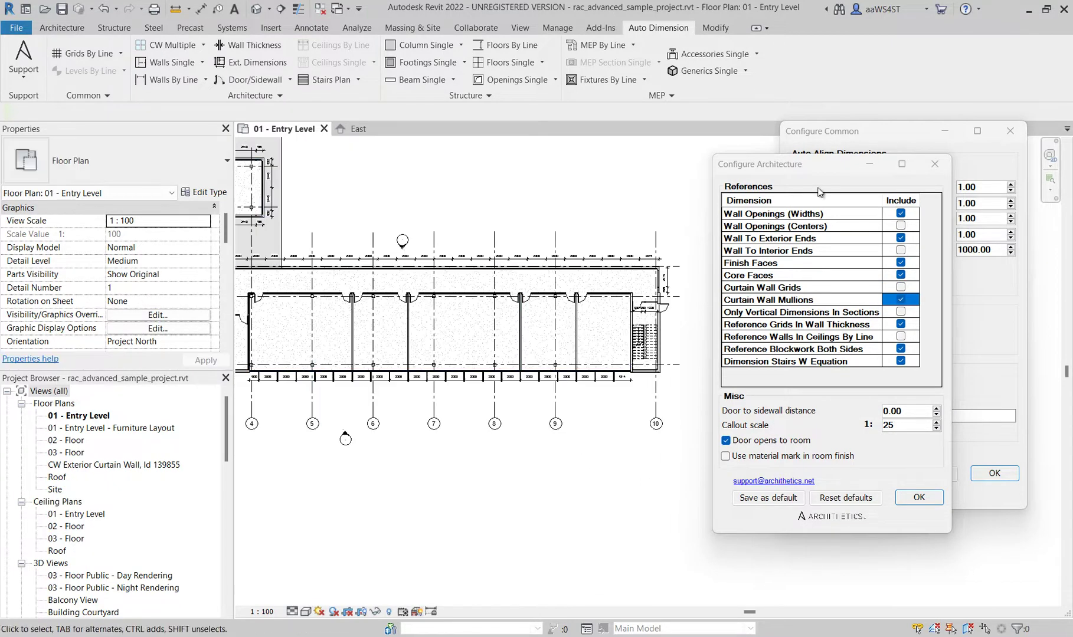
left_click(864, 140)
left_click_drag(997, 249, 909, 250)
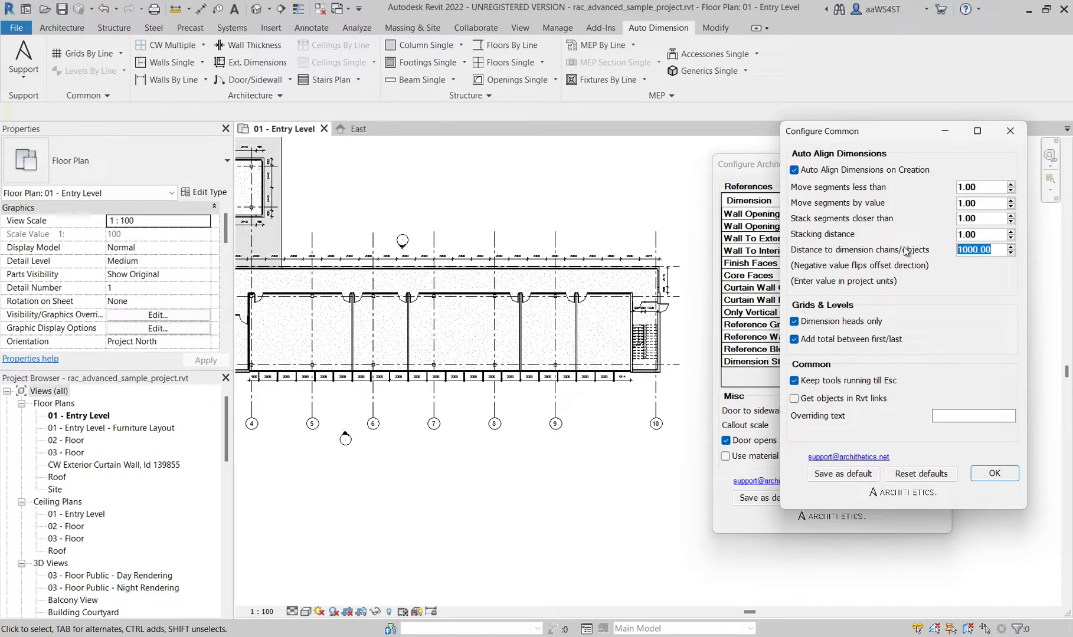
type("20")
left_click(751, 169)
scroll(620, 381, "up", 3)
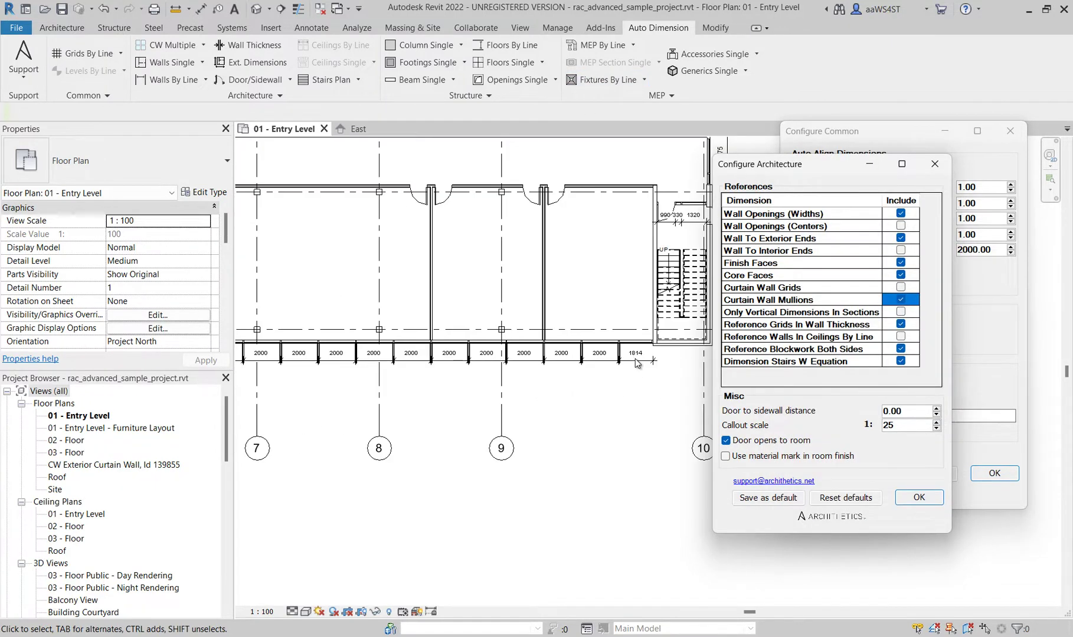
scroll(636, 361, "up", 4)
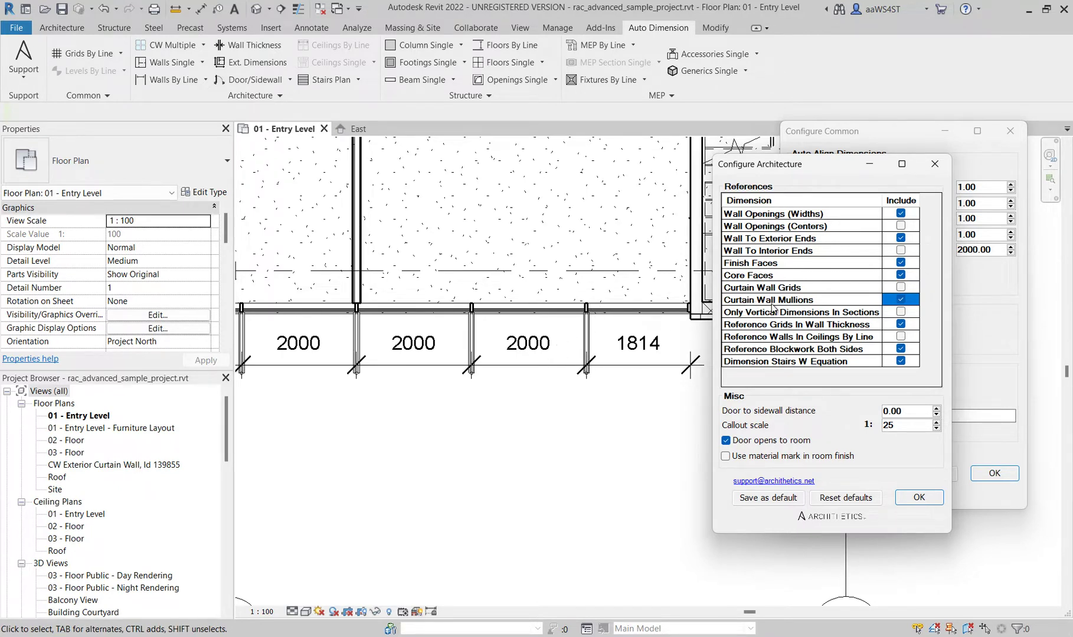
Trial-dimension the bottom curtain wall on its own with CW Single
left_click(203, 45)
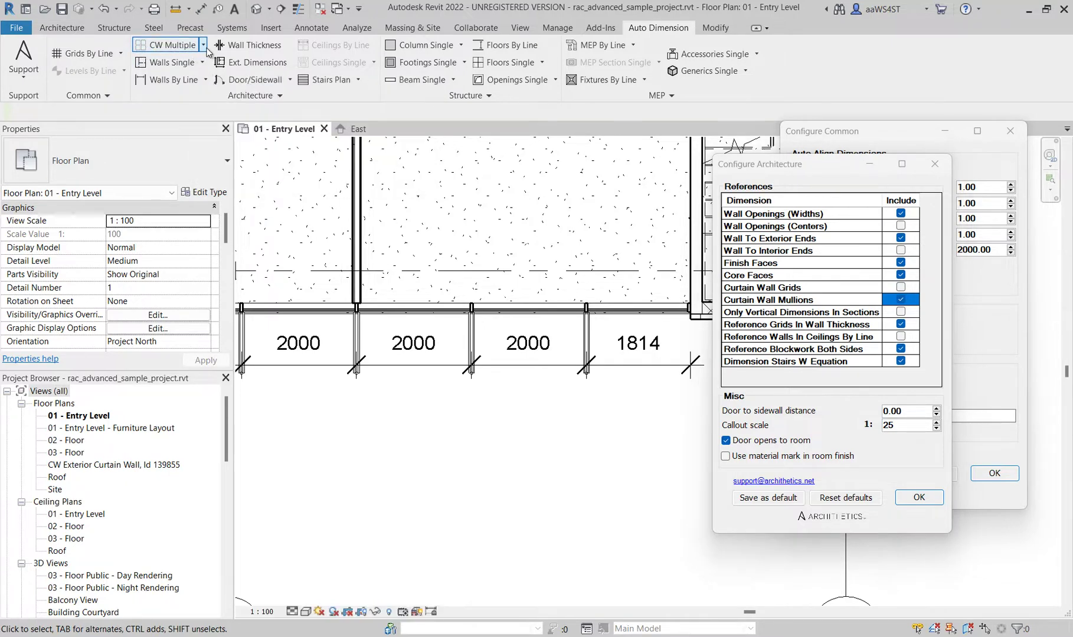
left_click(176, 66)
left_click(516, 307)
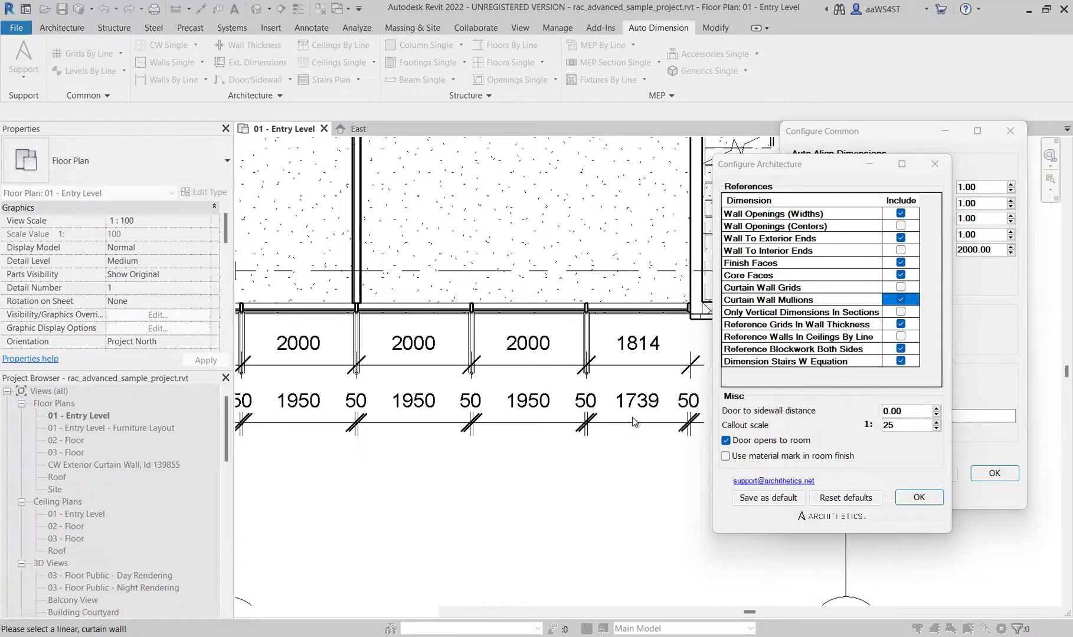
In Configure Architecture, include Curtain Wall Grids and exclude Curtain Wall Mullions
left_click(902, 287)
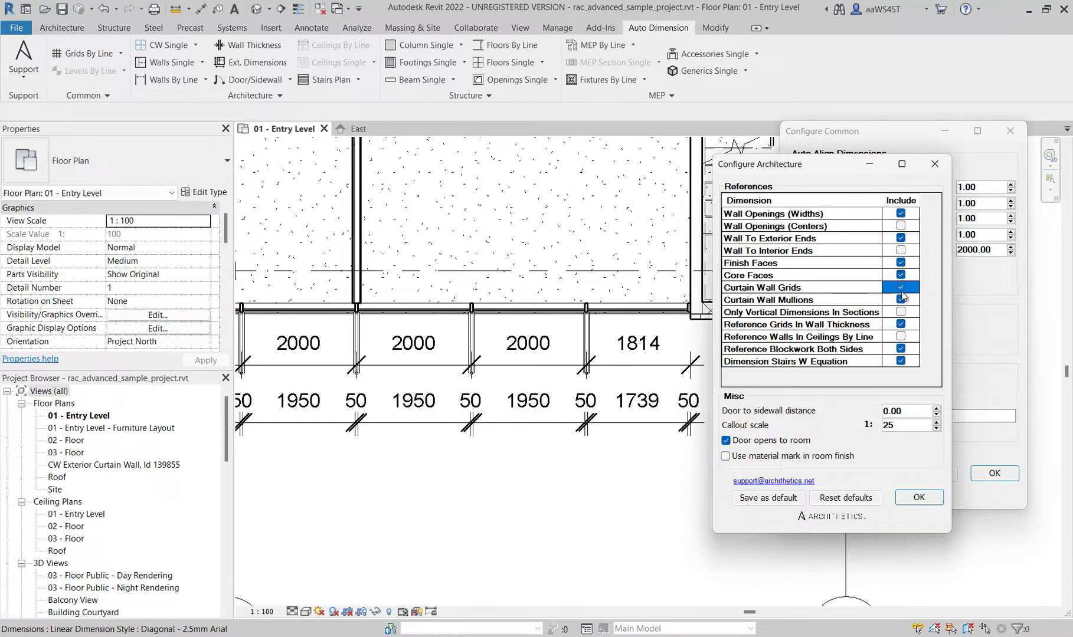
left_click(905, 301)
left_click(908, 288)
scroll(503, 479, "down", 3)
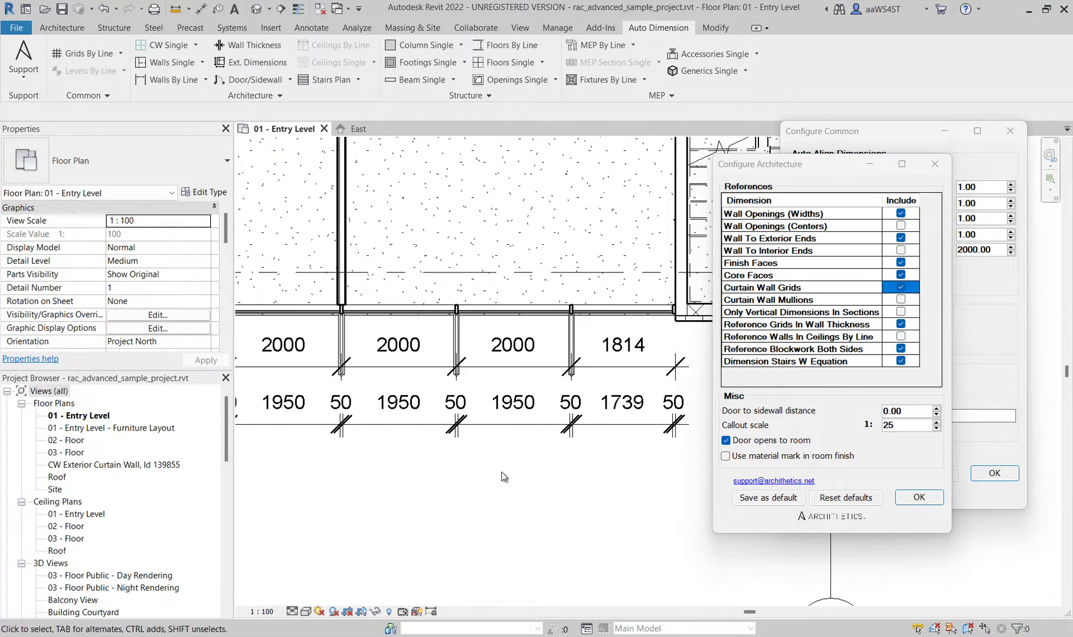
scroll(503, 480, "up", 3)
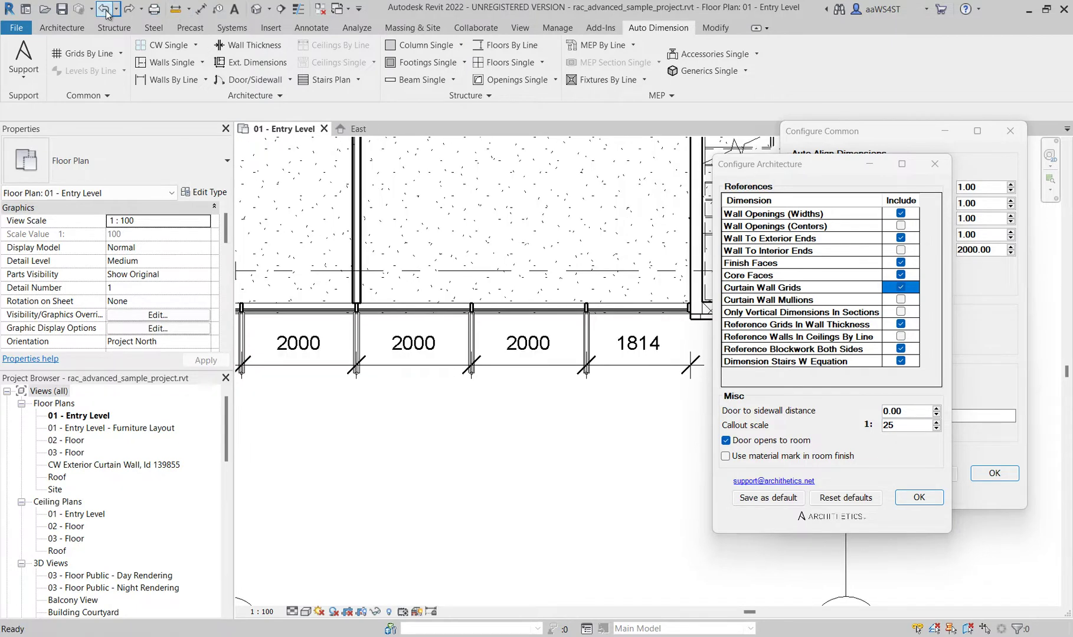
scroll(399, 270, "down", 3)
scroll(533, 381, "down", 5)
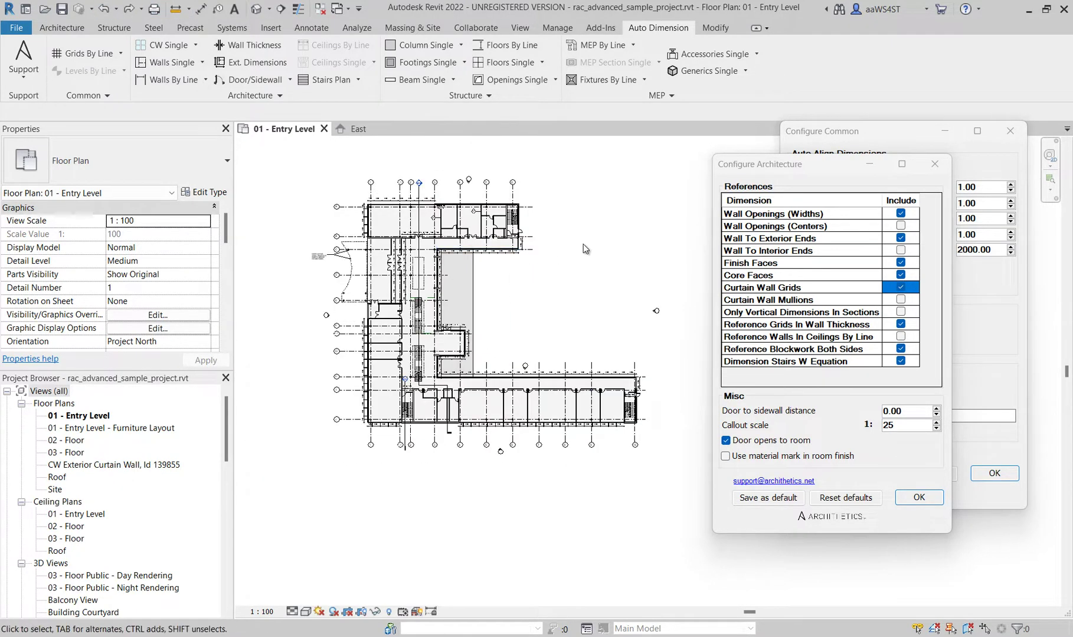
Dimension every wall in the plan with Walls Multiple, giving a 1184, 915, 6454 chain beside the stair
left_click(202, 67)
left_click(172, 110)
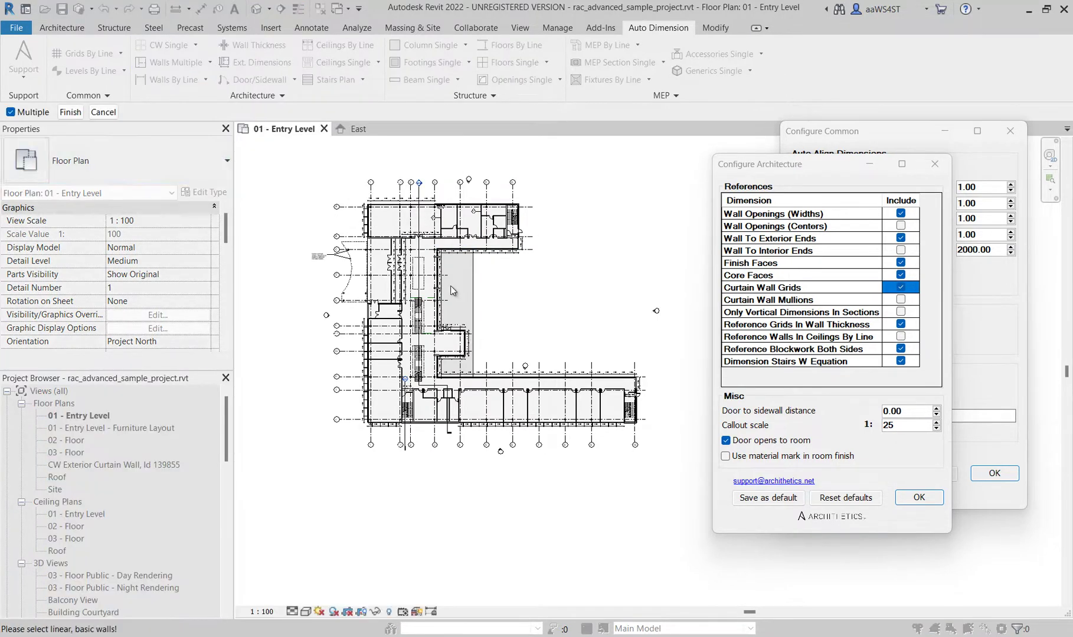
left_click_drag(289, 173, 712, 523)
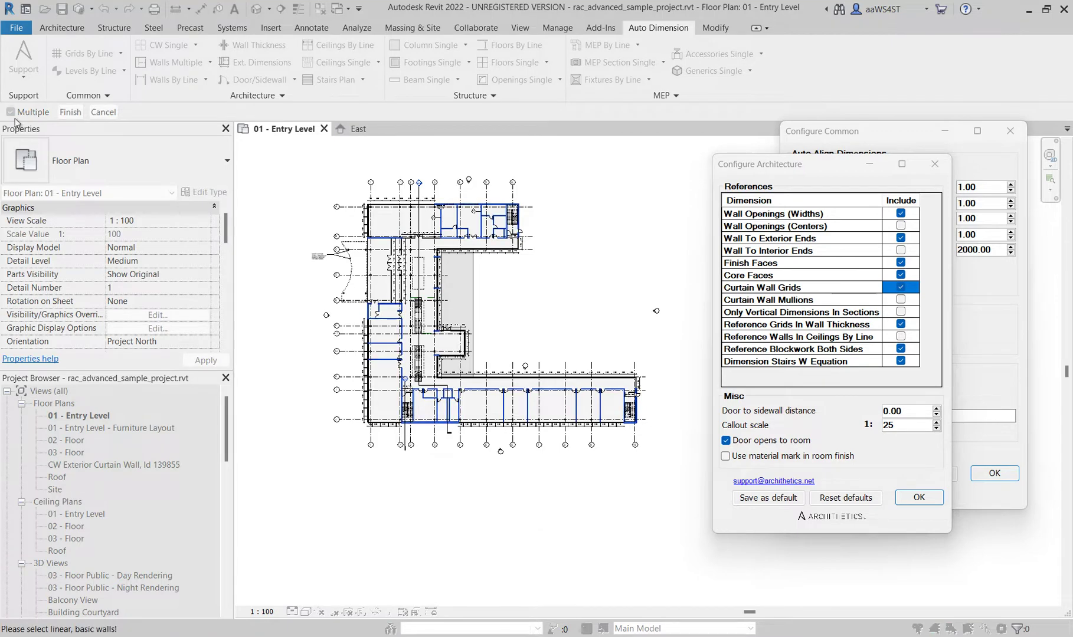
left_click(70, 112)
scroll(663, 417, "up", 5)
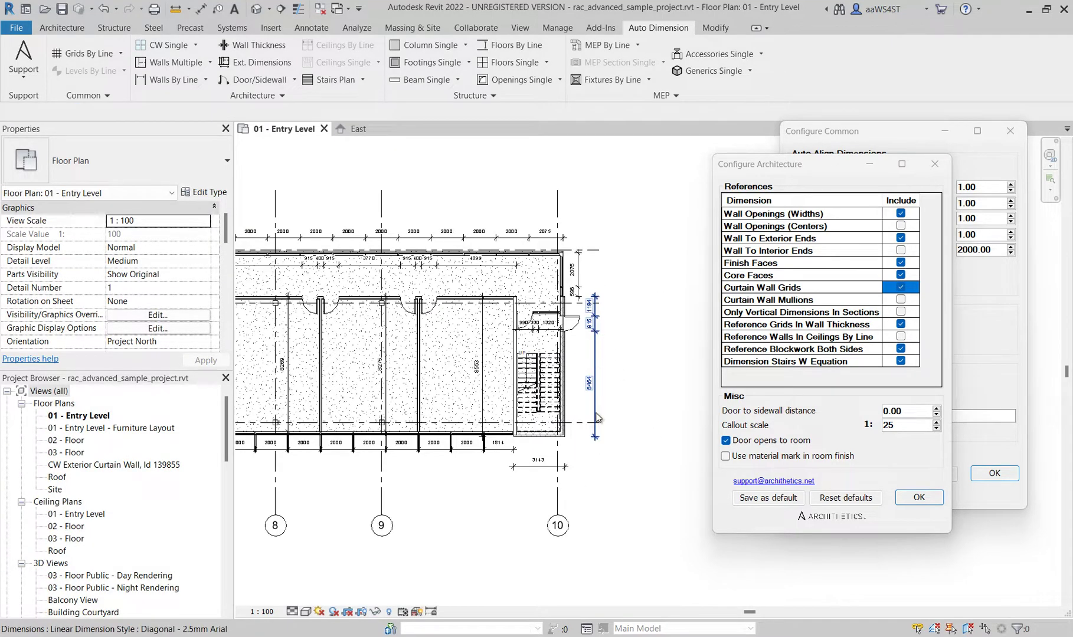
middle_click_drag(597, 418, 618, 431)
scroll(615, 406, "up", 3)
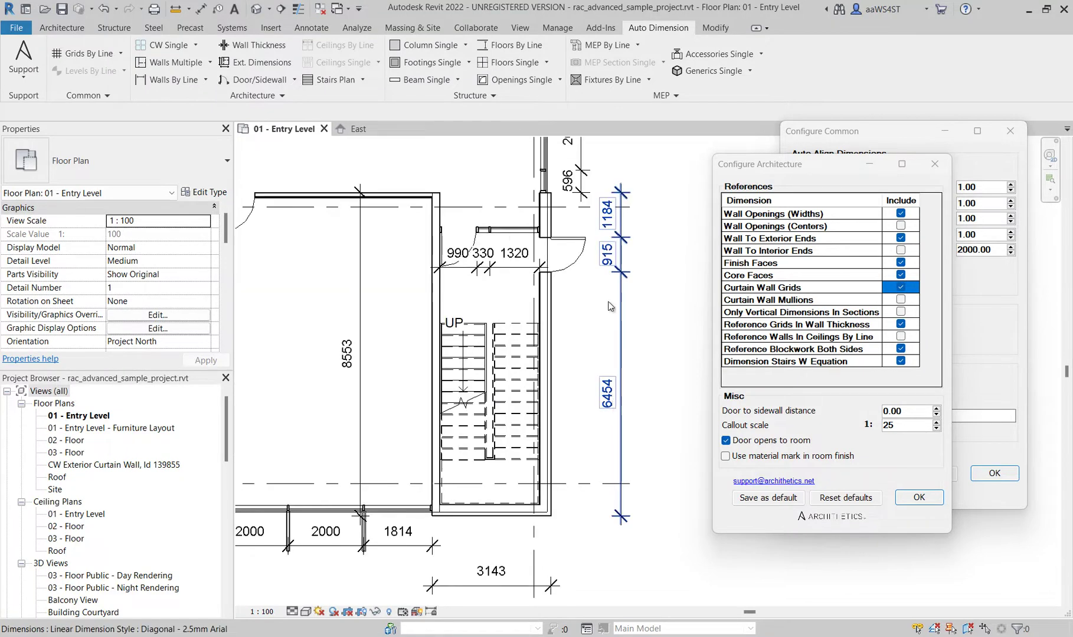
scroll(611, 372, "down", 3)
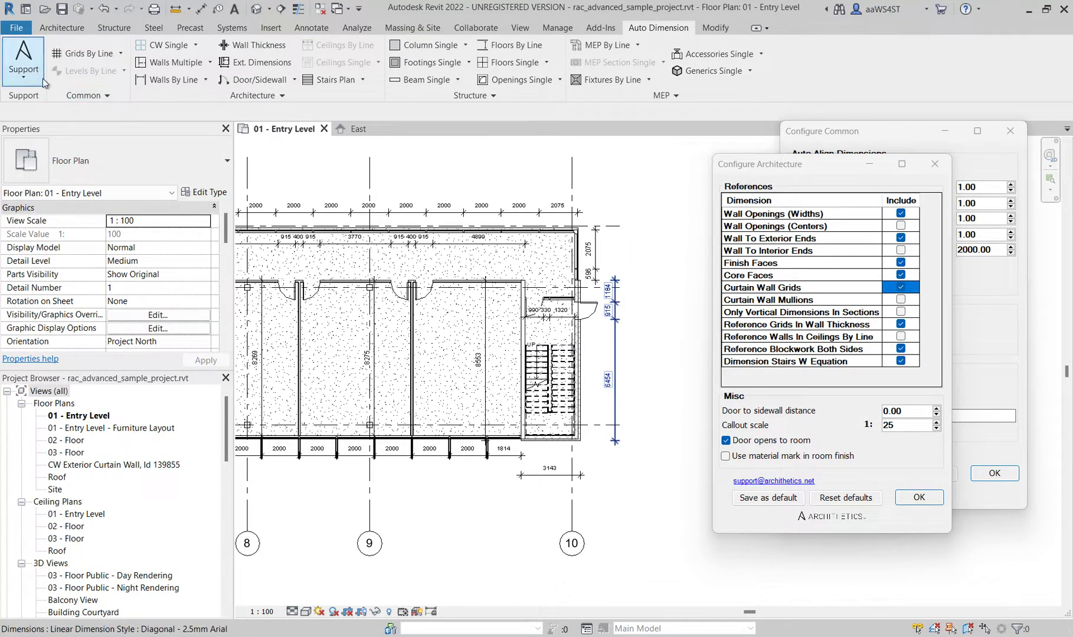
left_click(75, 95)
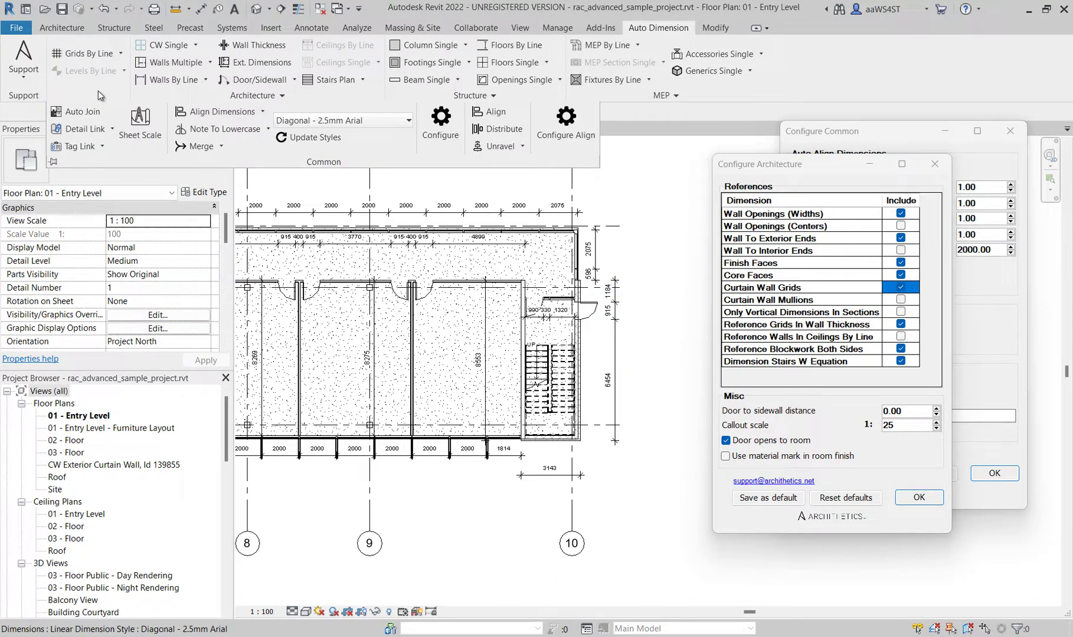
Merge the bottom-wing dimension strings into one chain of 1000 followed by repeated 2000 spacings
left_click(201, 146)
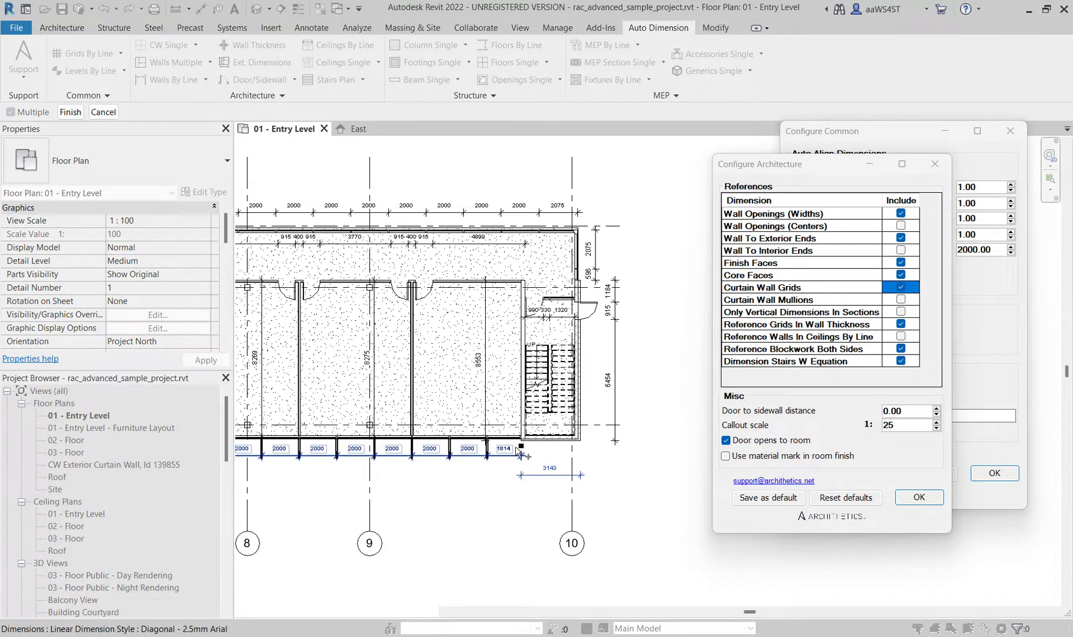
scroll(517, 458, "down", 5)
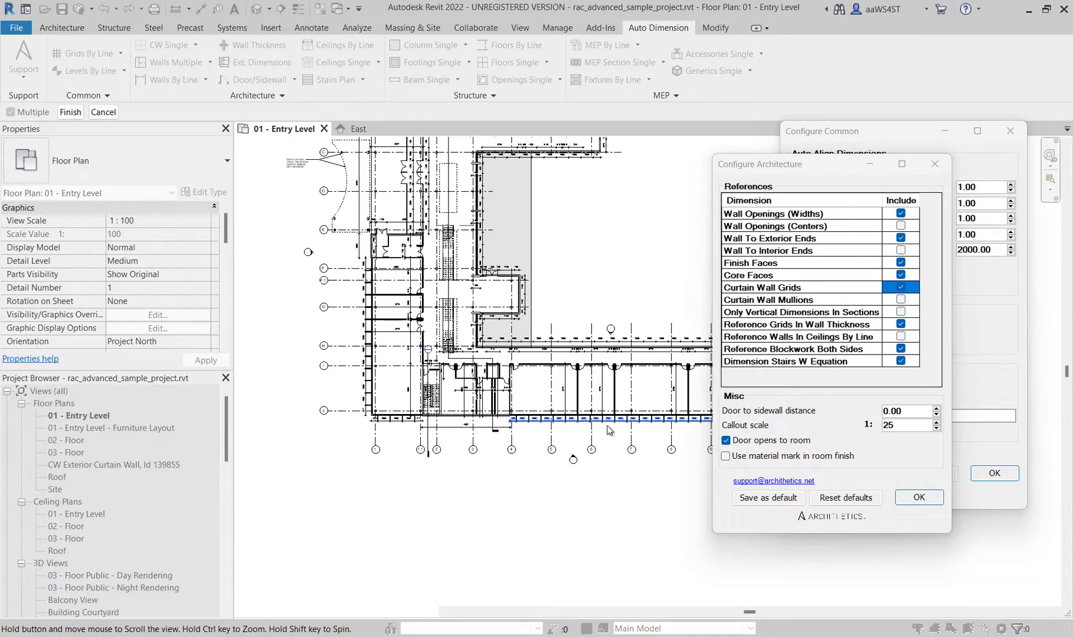
left_click(470, 426)
left_click(411, 420)
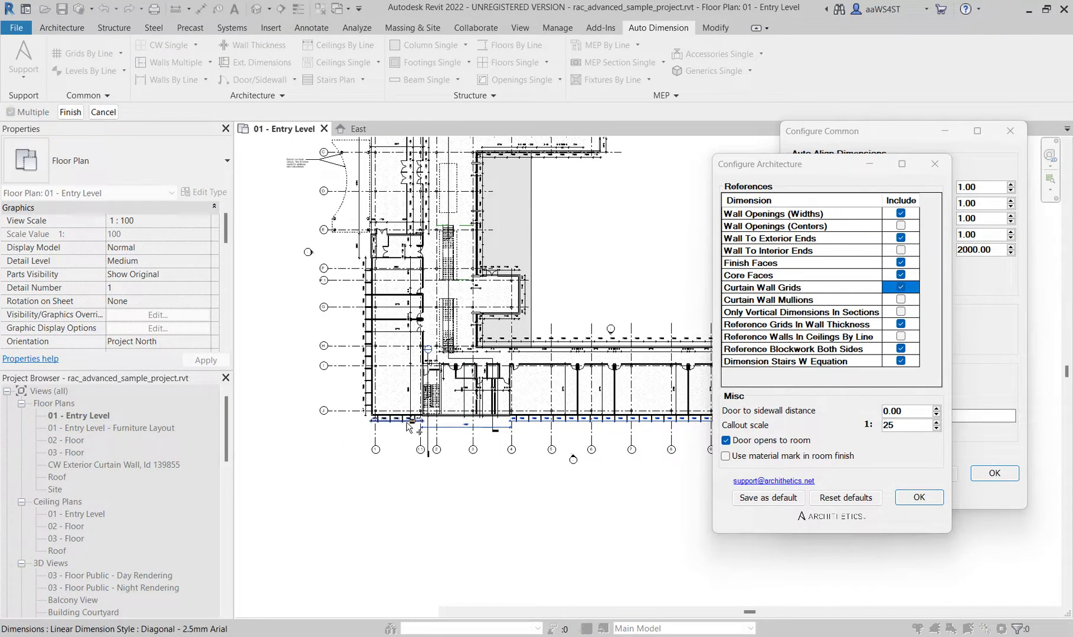
left_click(70, 112)
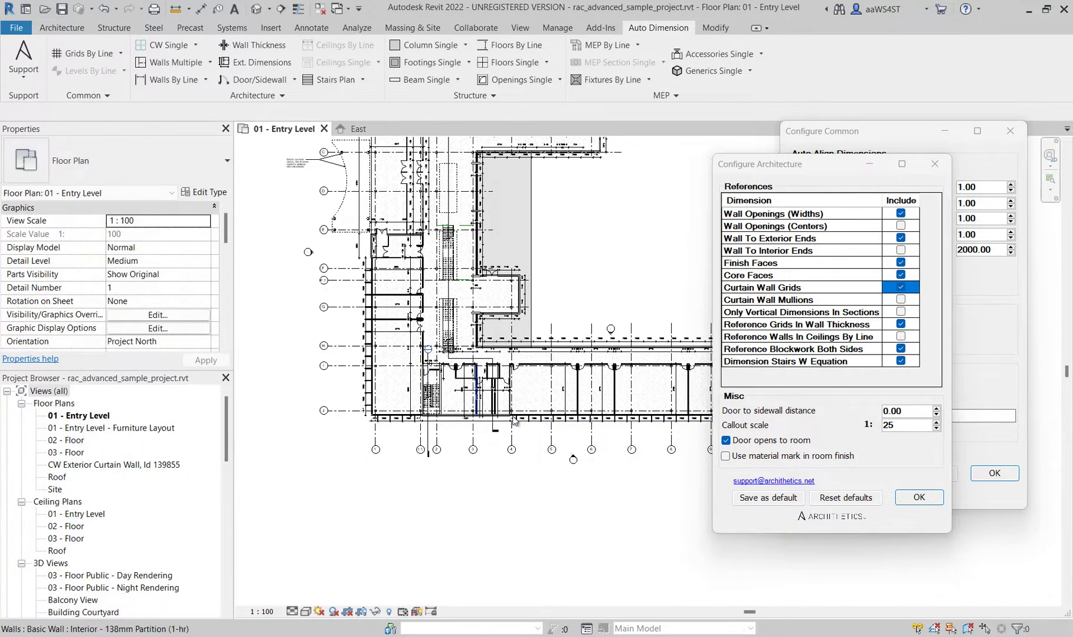
scroll(523, 407, "up", 1)
scroll(523, 403, "up", 5)
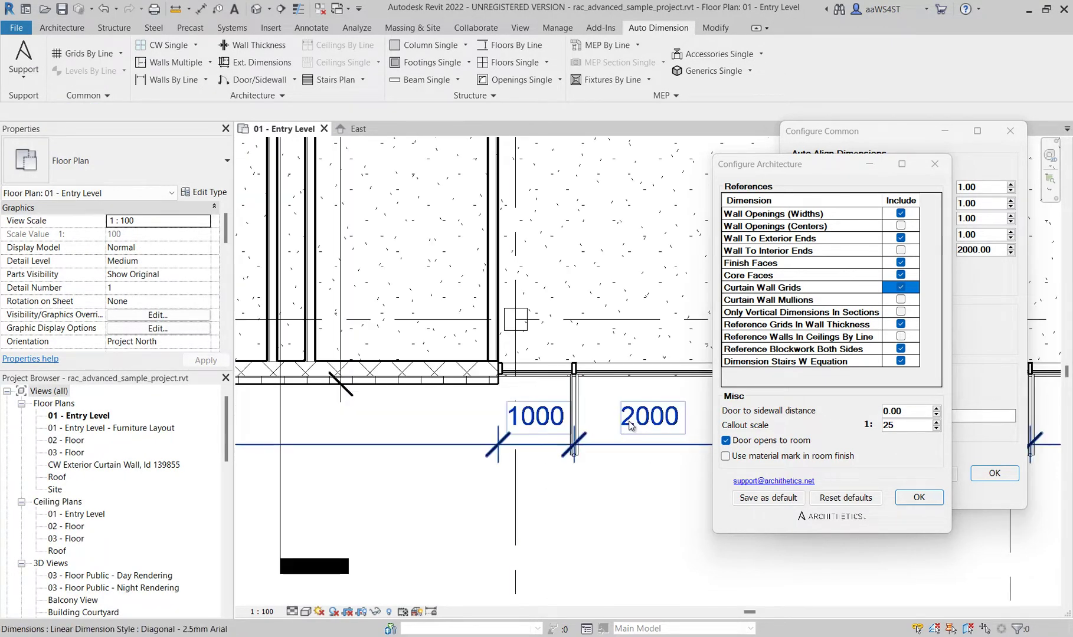
left_click(614, 448)
scroll(562, 466, "down", 6)
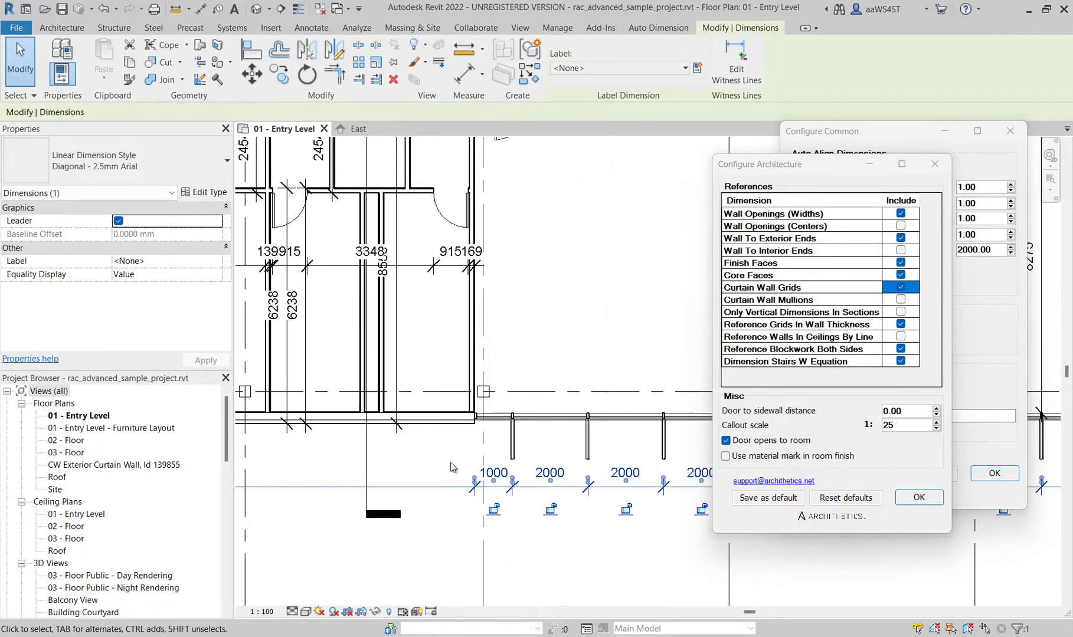
scroll(562, 466, "down", 2)
scroll(590, 443, "right", 5, "shift")
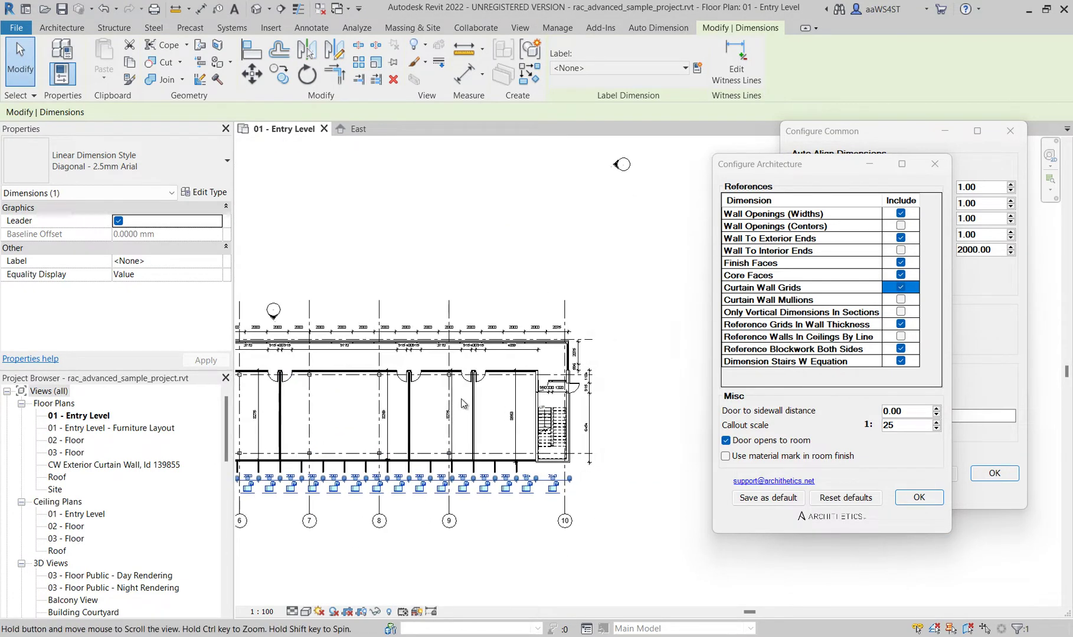
key("Escape")
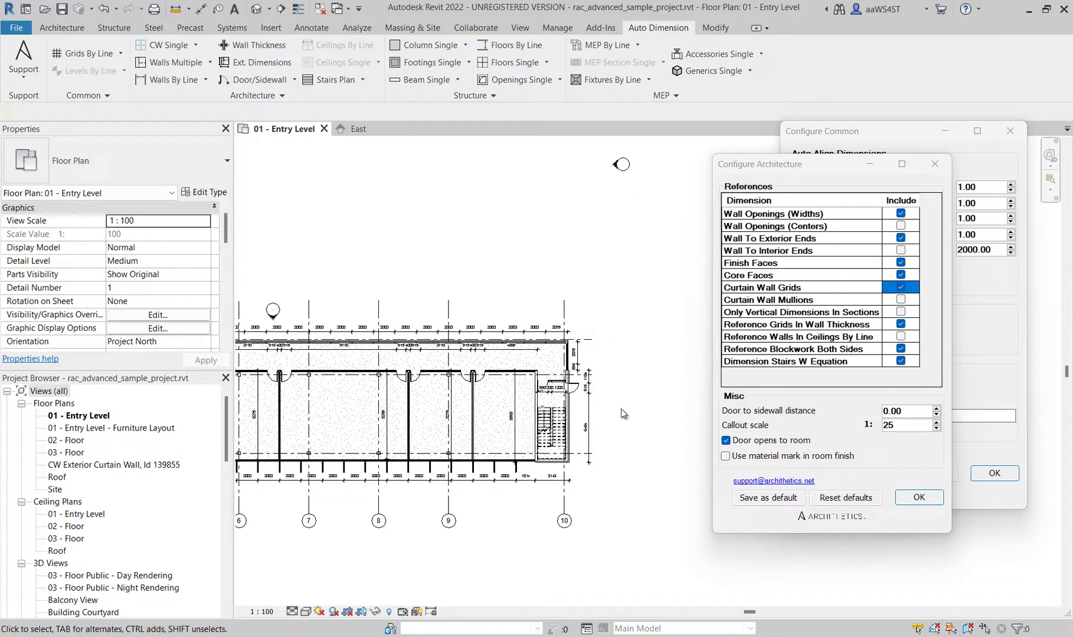
Undo the last three dimensioning actions and reset the Configure Common chain distance from 2000 to 1000
left_click(102, 10)
left_click(103, 11)
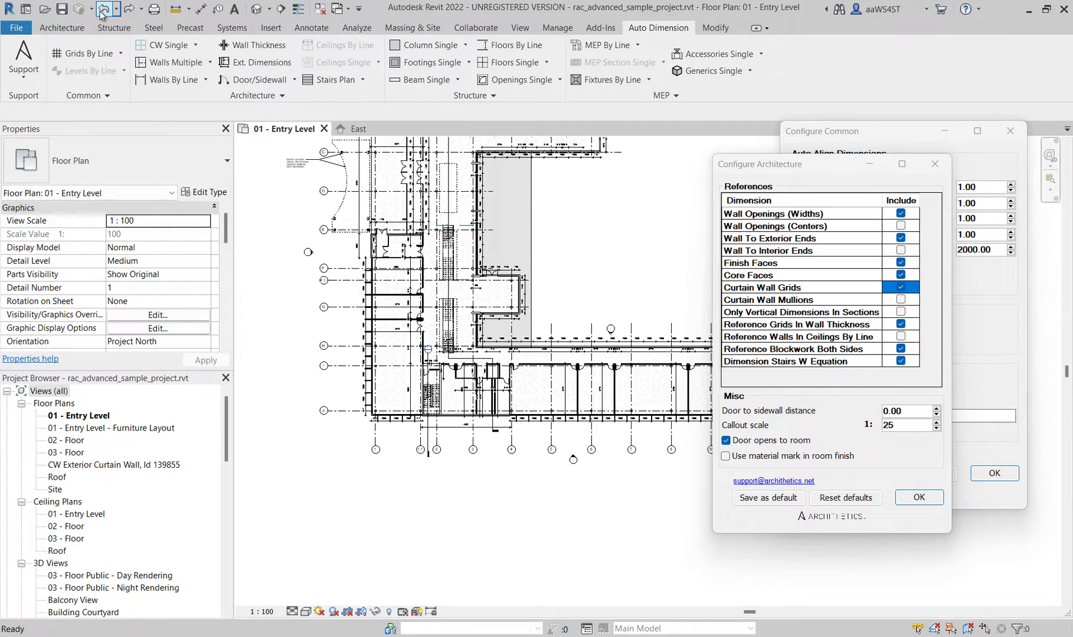
left_click(102, 10)
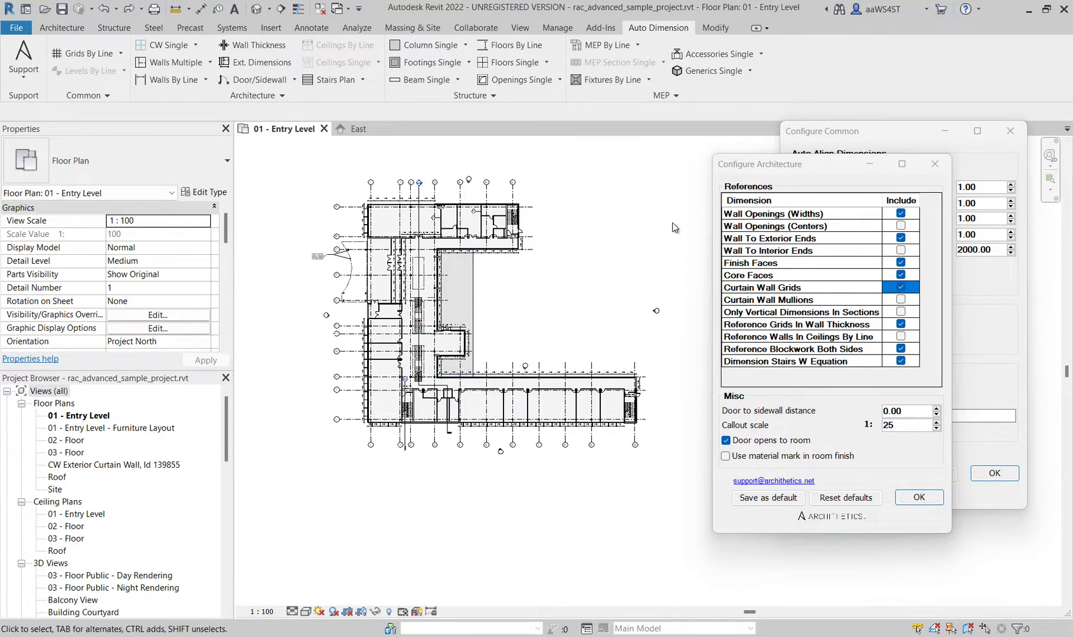
left_click_drag(747, 177, 732, 182)
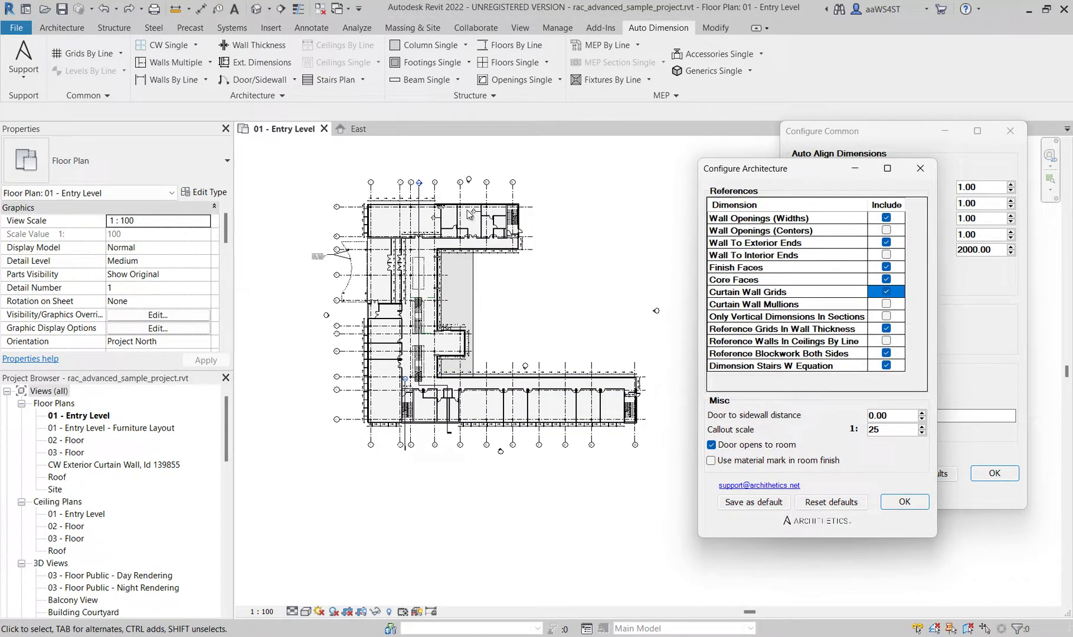
left_click(857, 140)
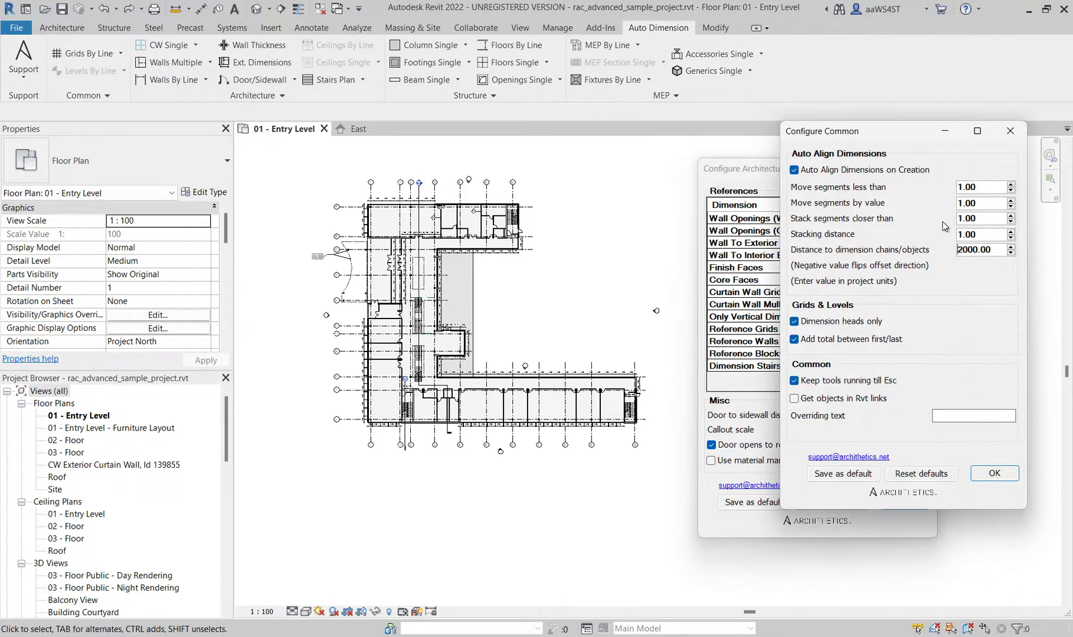
left_click_drag(992, 250, 885, 250)
type("10")
Dimension all walls again with Walls Multiple at the 1000 offset, then undo the new dimensions
left_click(173, 62)
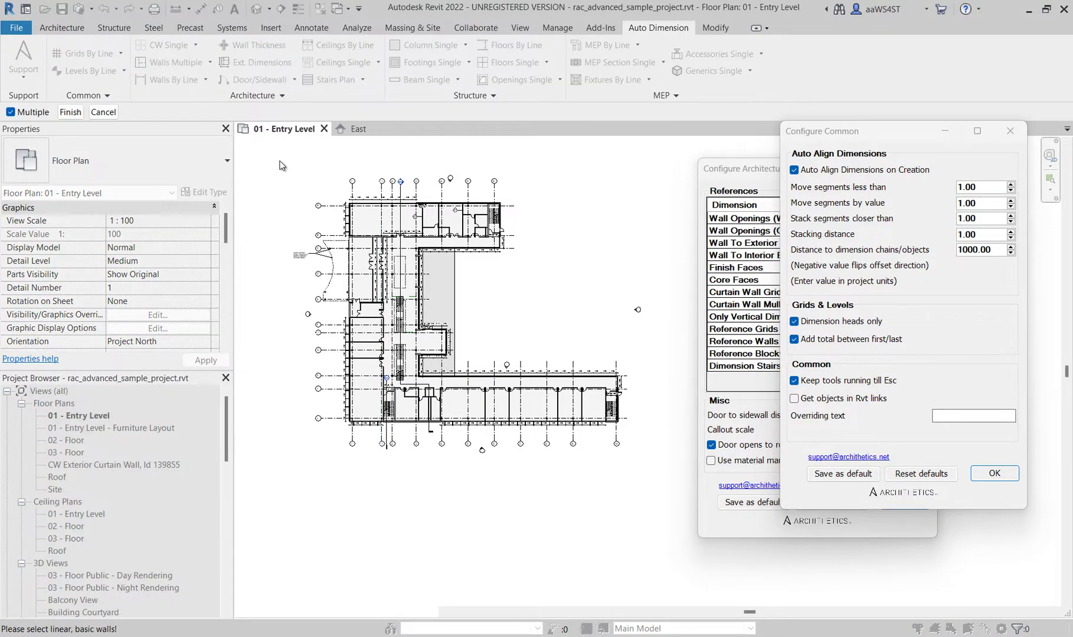
left_click_drag(281, 166, 694, 503)
left_click(70, 112)
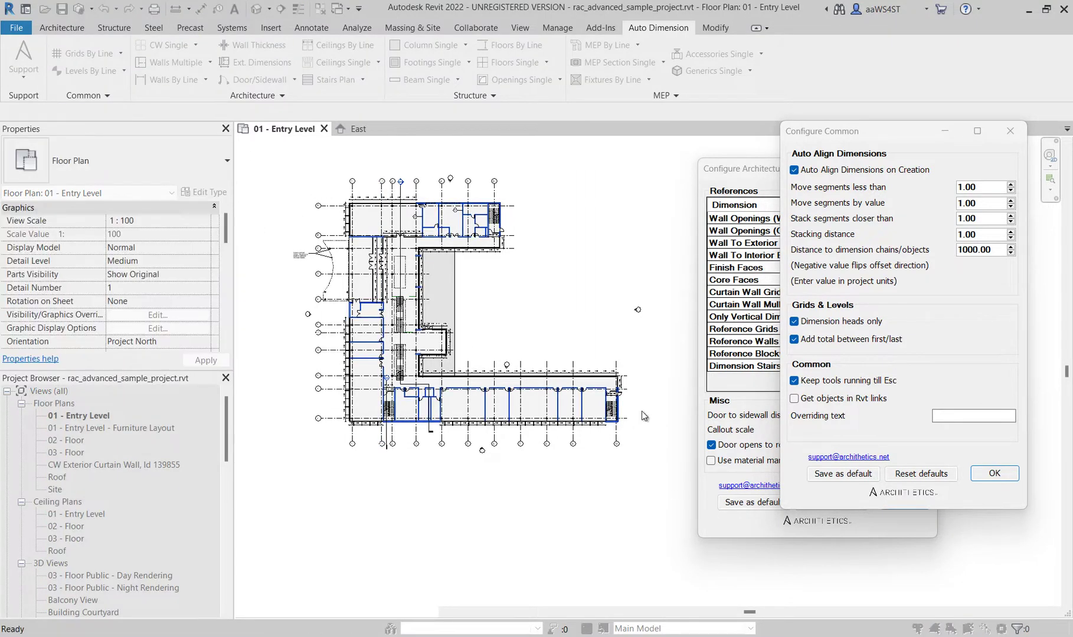
scroll(594, 423, "up", 5)
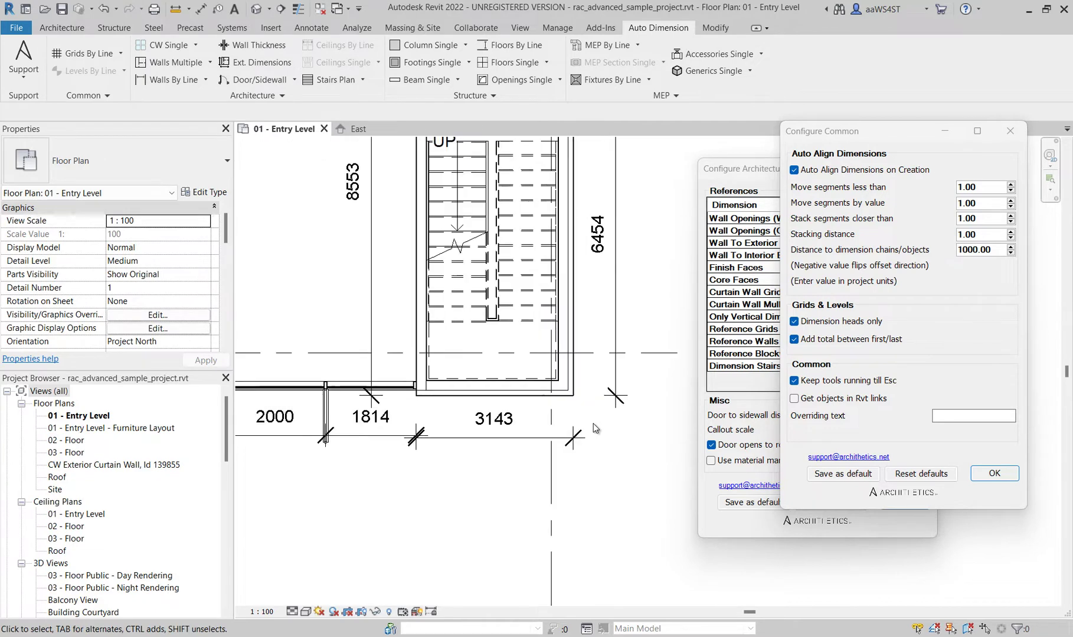
scroll(594, 424, "down", 5)
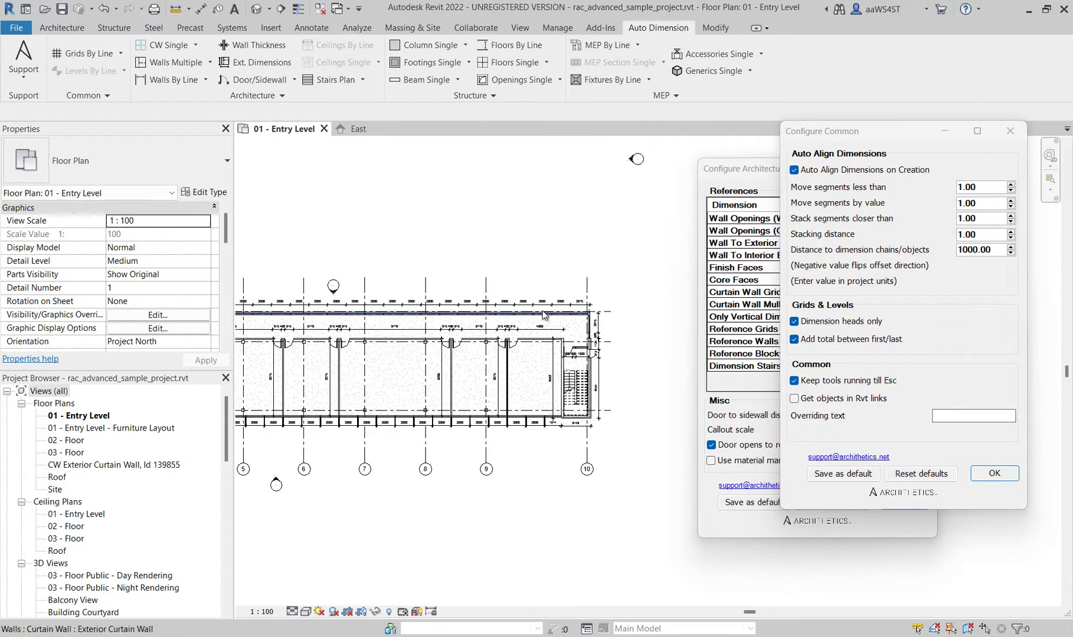
scroll(543, 315, "down", 3)
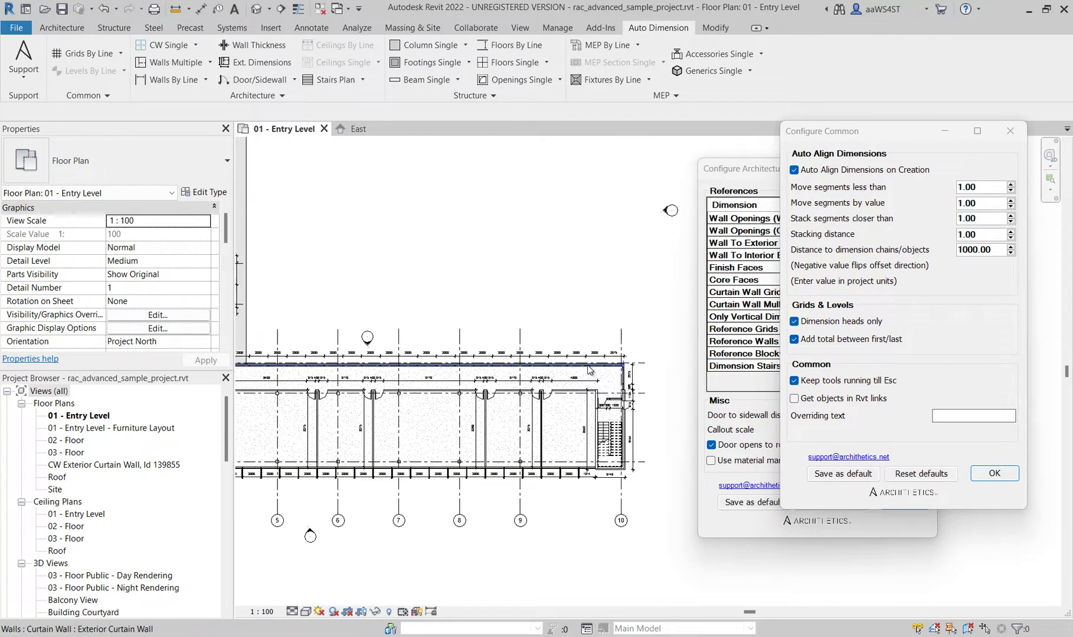
left_click(101, 10)
left_click(101, 10)
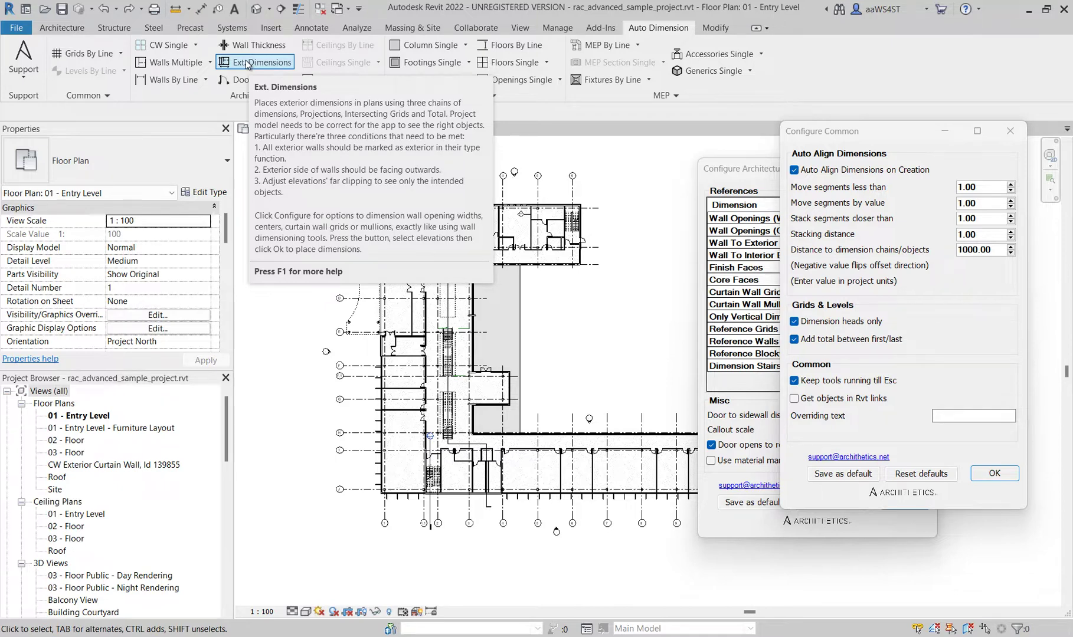
left_click(387, 450)
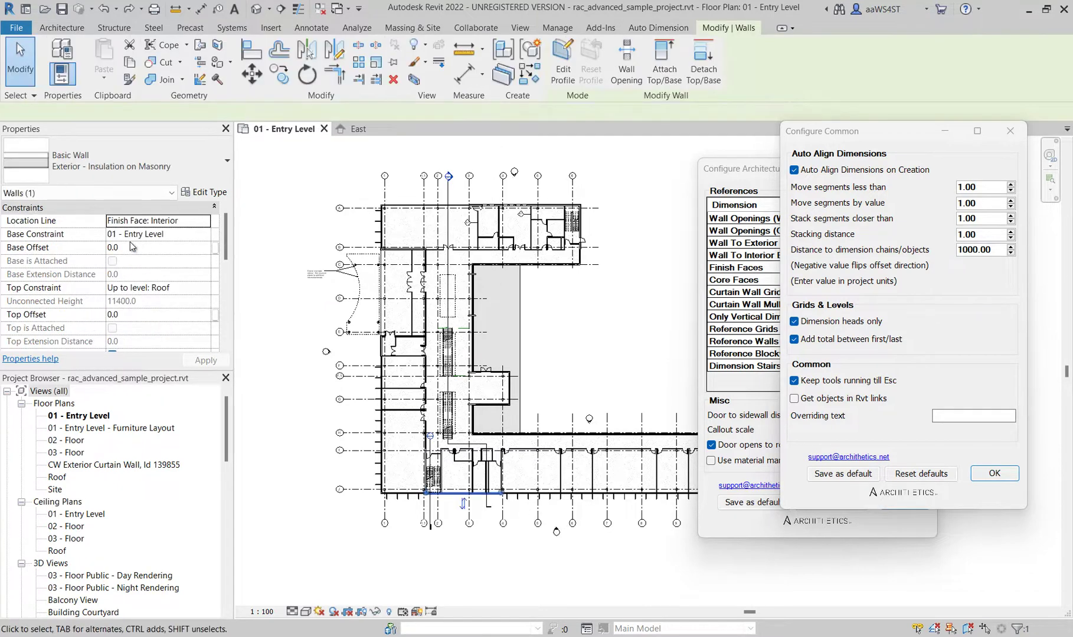
left_click(203, 192)
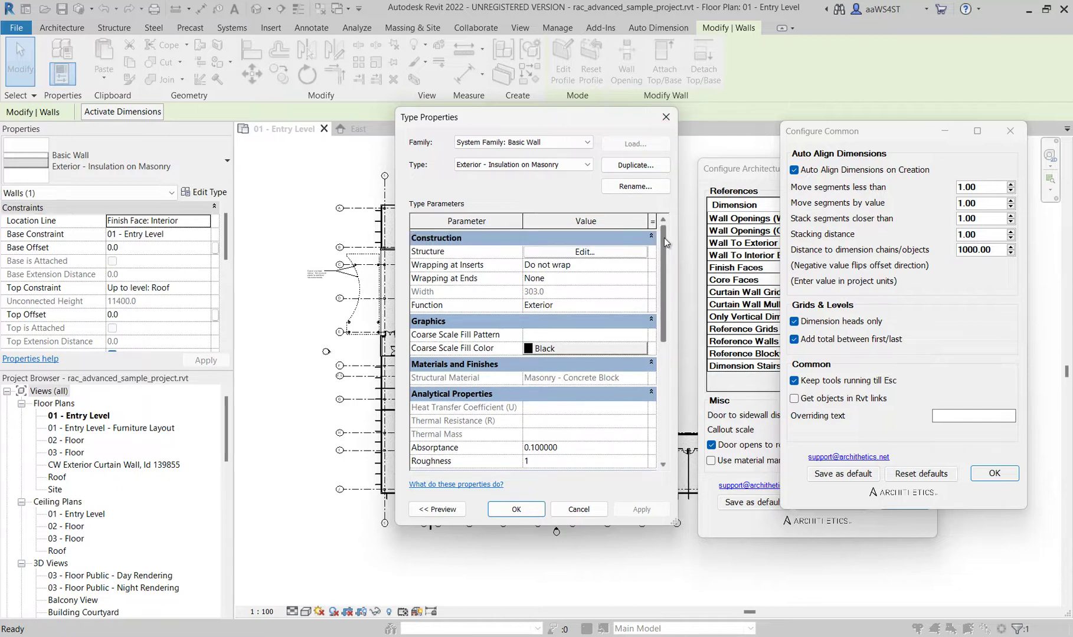
left_click(579, 509)
left_click(424, 552)
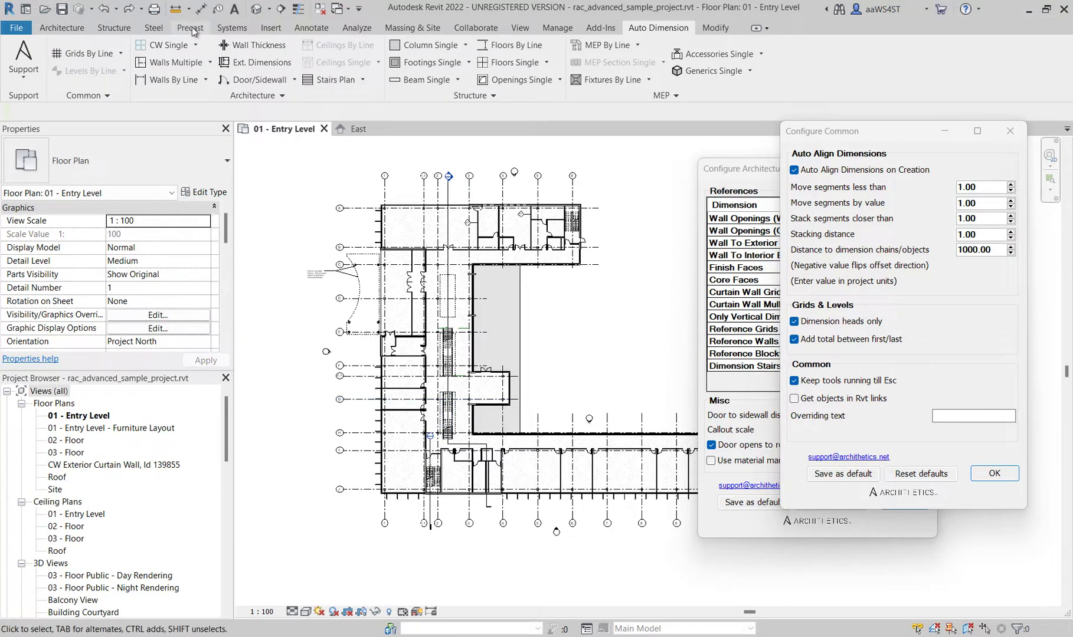
Select the east elevation marker and review its Far Clipping setting in Properties
middle_click_drag(539, 336, 591, 310)
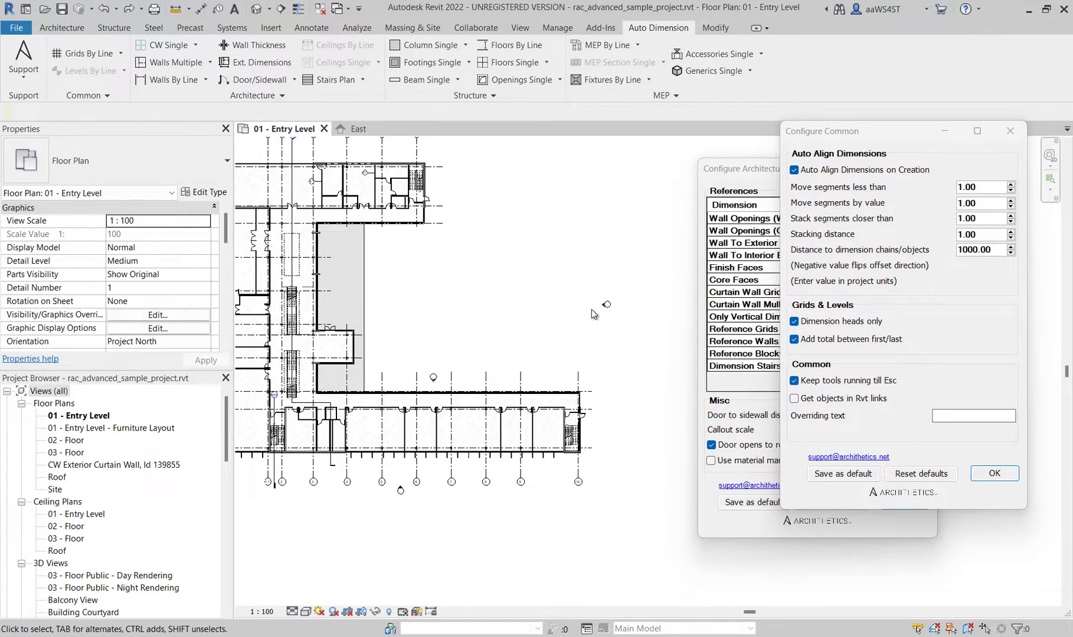
scroll(591, 309, "down", 3)
left_click(611, 319)
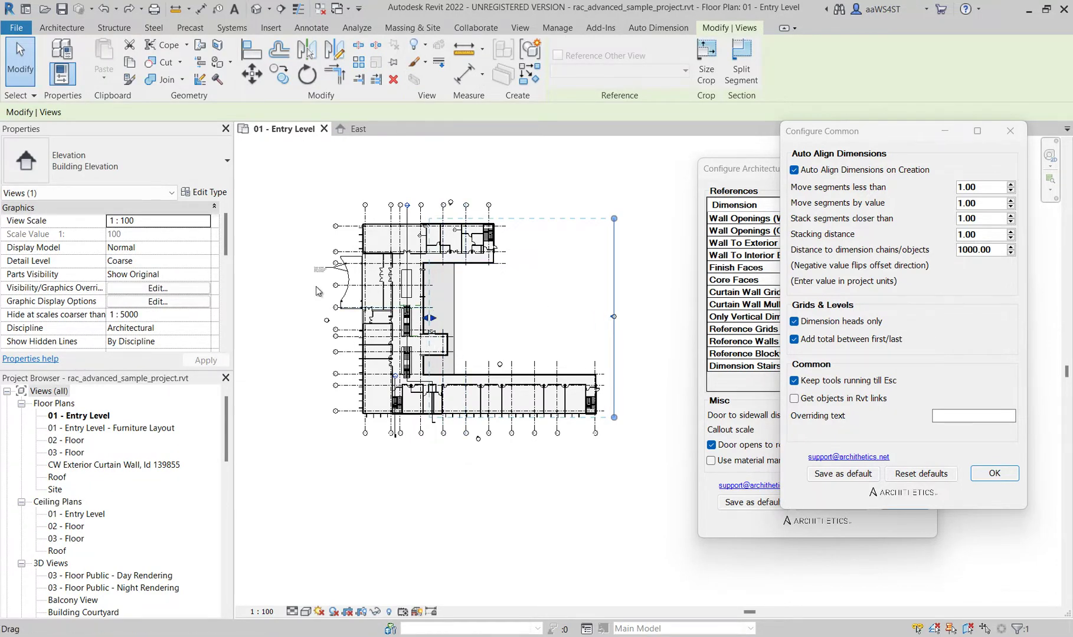
left_click_drag(226, 241, 222, 322)
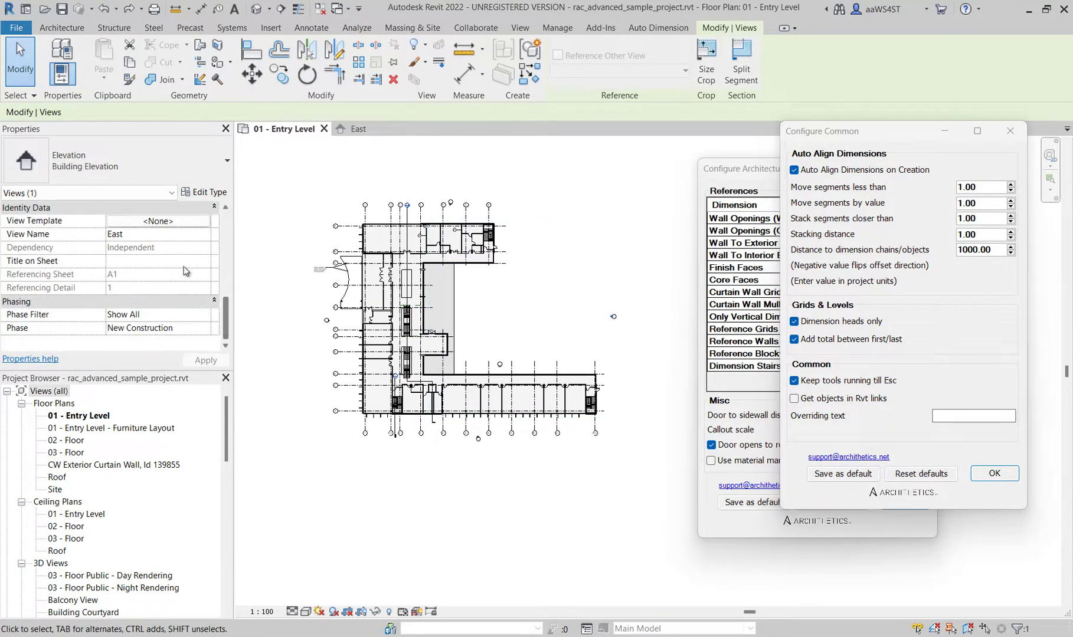
scroll(193, 222, "up", 3)
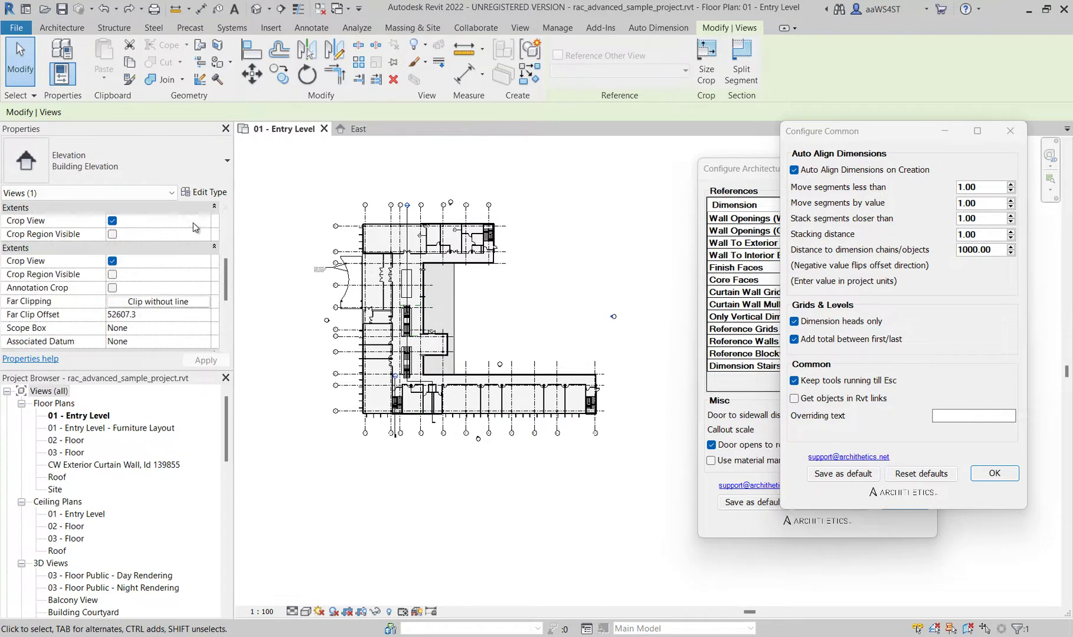
left_click(151, 303)
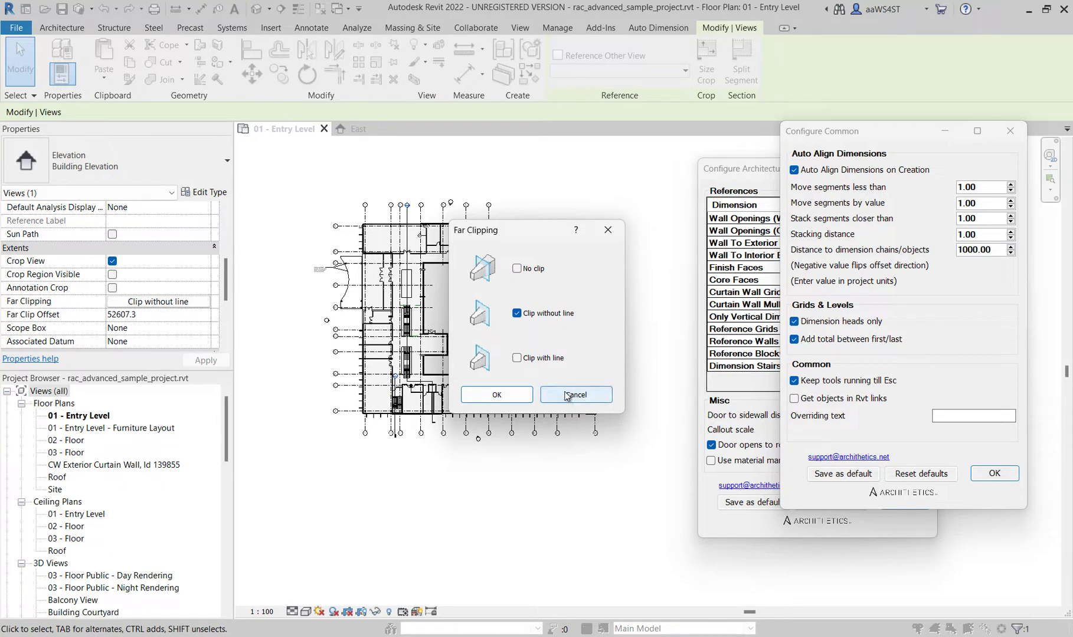
left_click(491, 394)
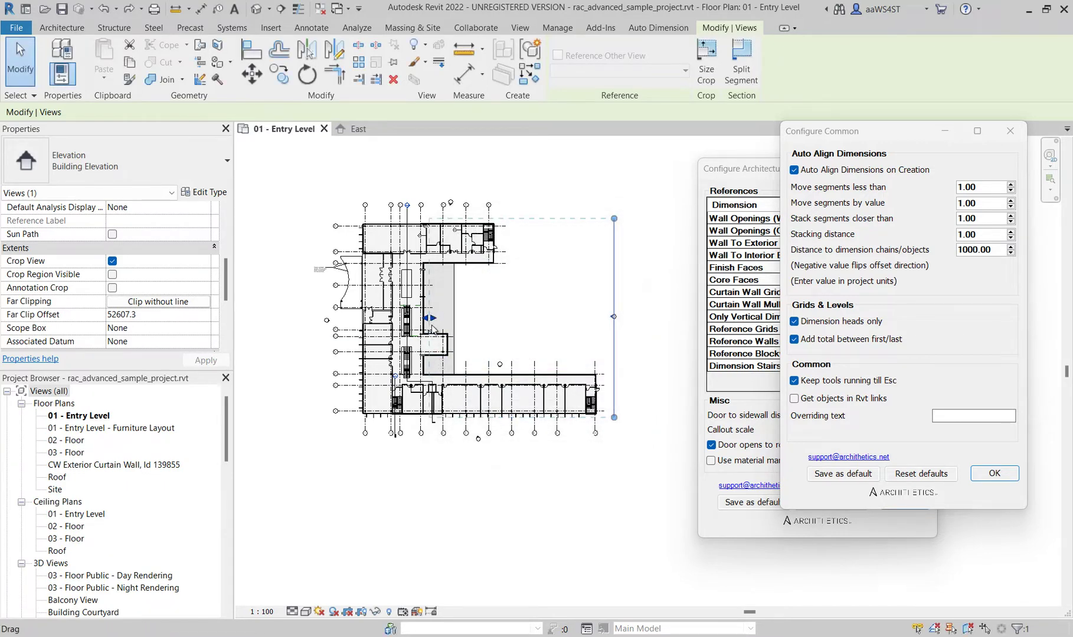
left_click(599, 327)
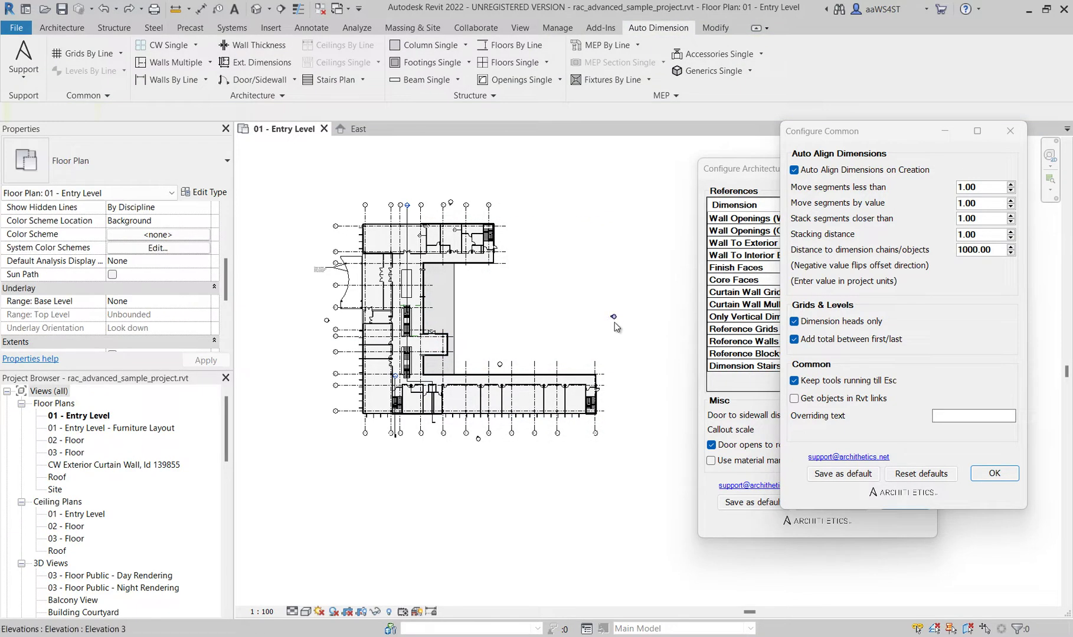
Open the East and West elevations, then close East and return to the Entry Level plan
double_click(611, 318)
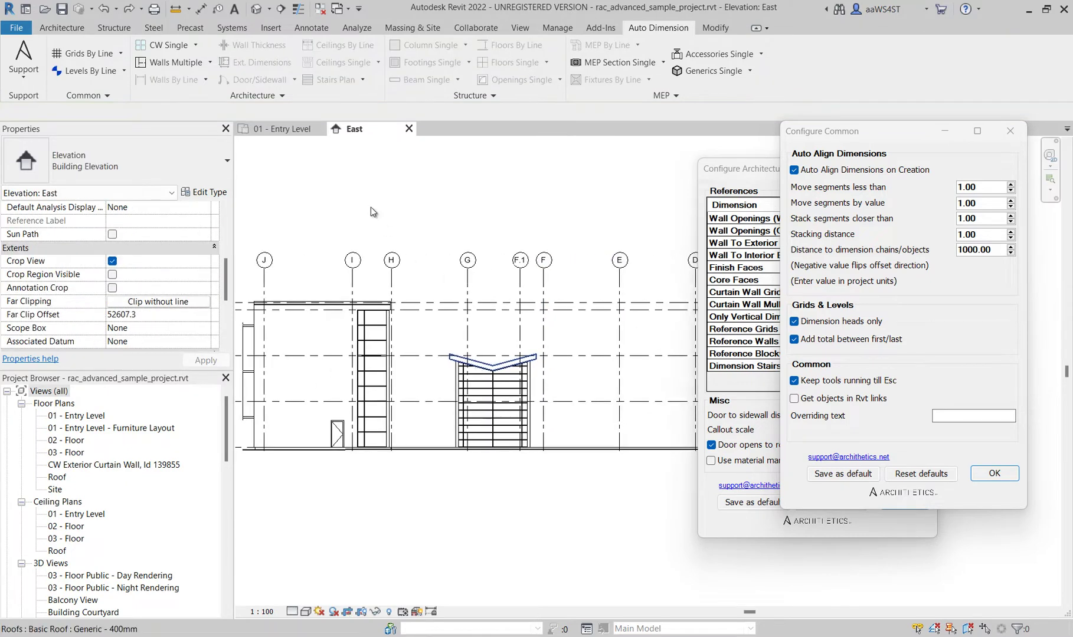
left_click(282, 128)
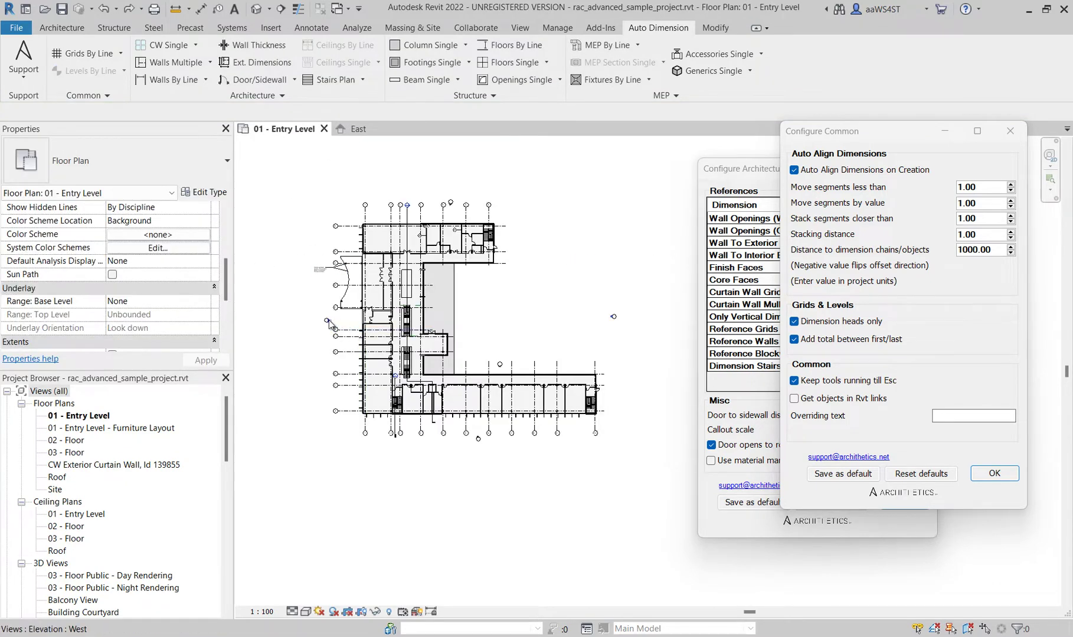
left_click(328, 322)
double_click(328, 324)
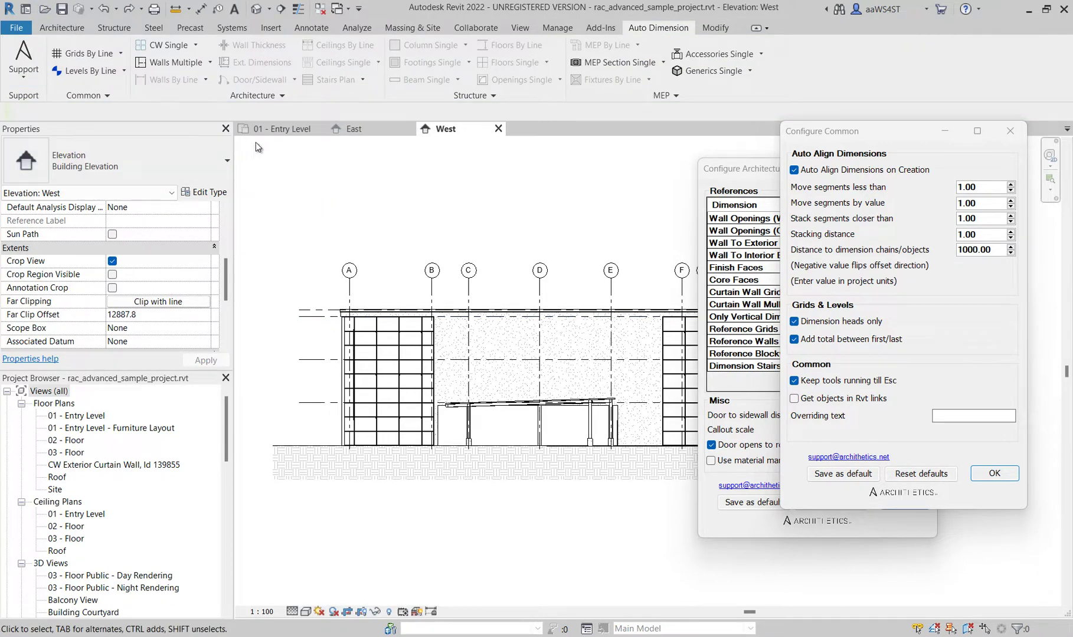
left_click(408, 129)
left_click(282, 129)
scroll(347, 287, "down", 3)
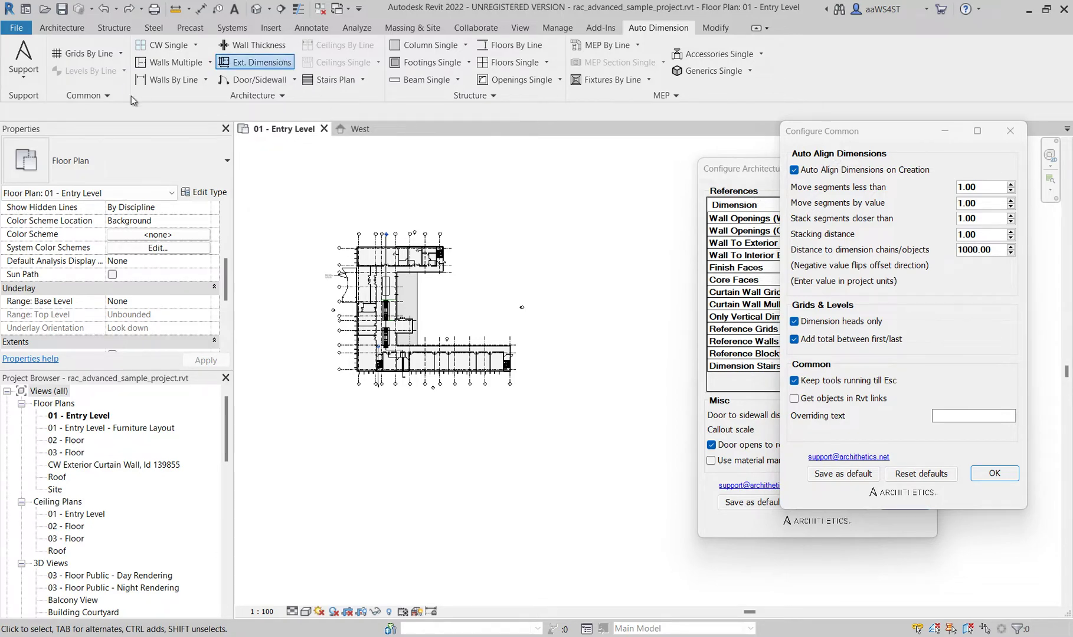
Run Ext. Dimensions for the North, East, West and South elevations, accepting the grid warning
left_click(260, 62)
left_click_drag(86, 88, 83, 108)
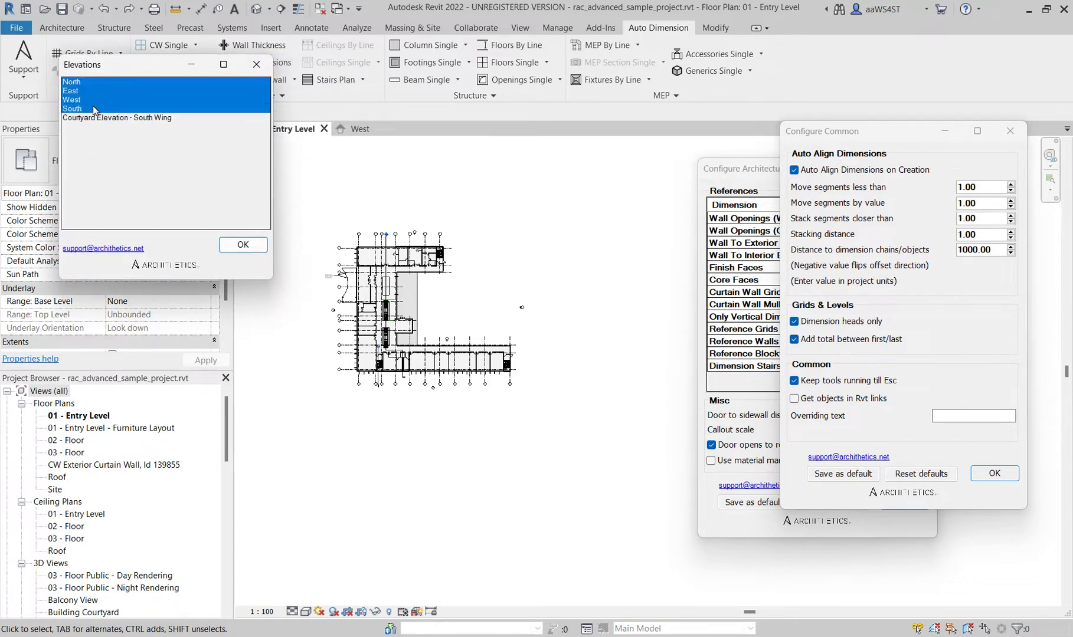
left_click(243, 244)
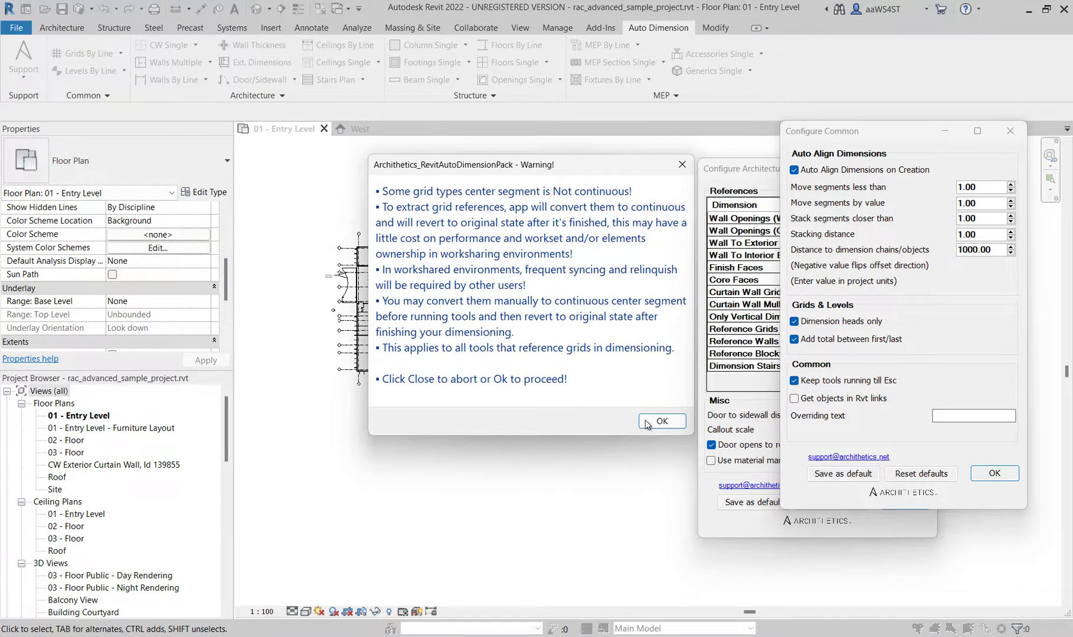
left_click(648, 423)
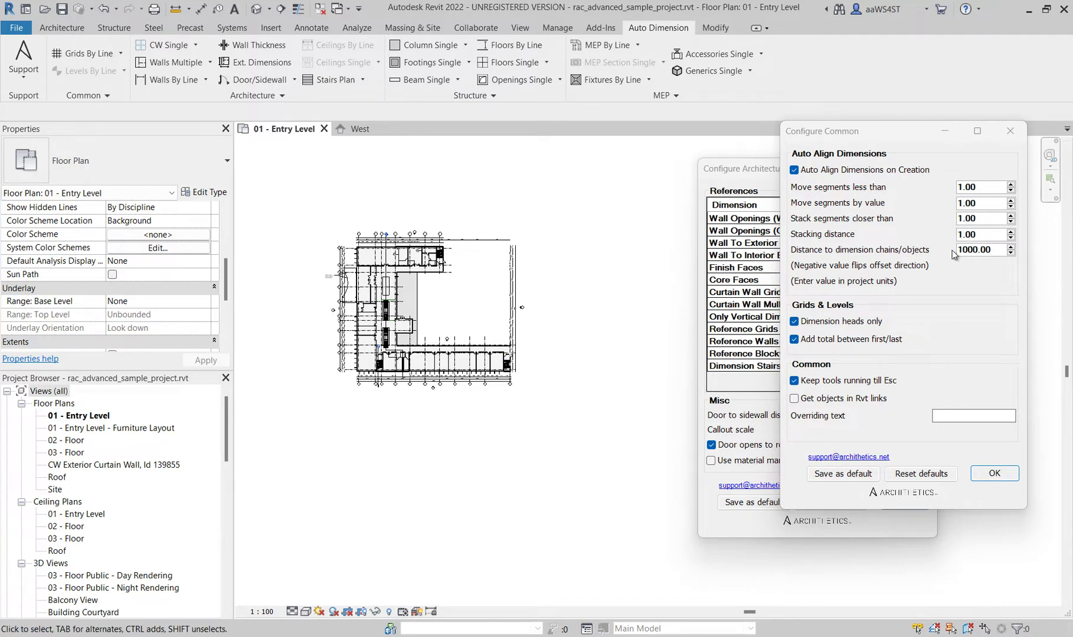
Zoom in on the new dimensions and review the Configure Architecture settings
scroll(514, 359, "up", 8)
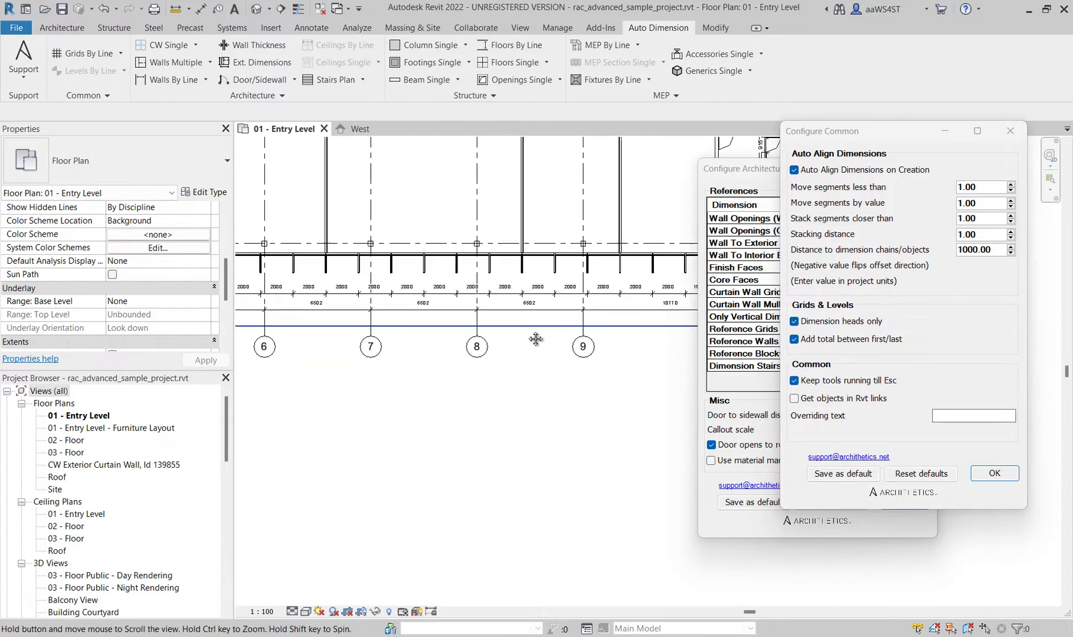
scroll(513, 359, "up", 5)
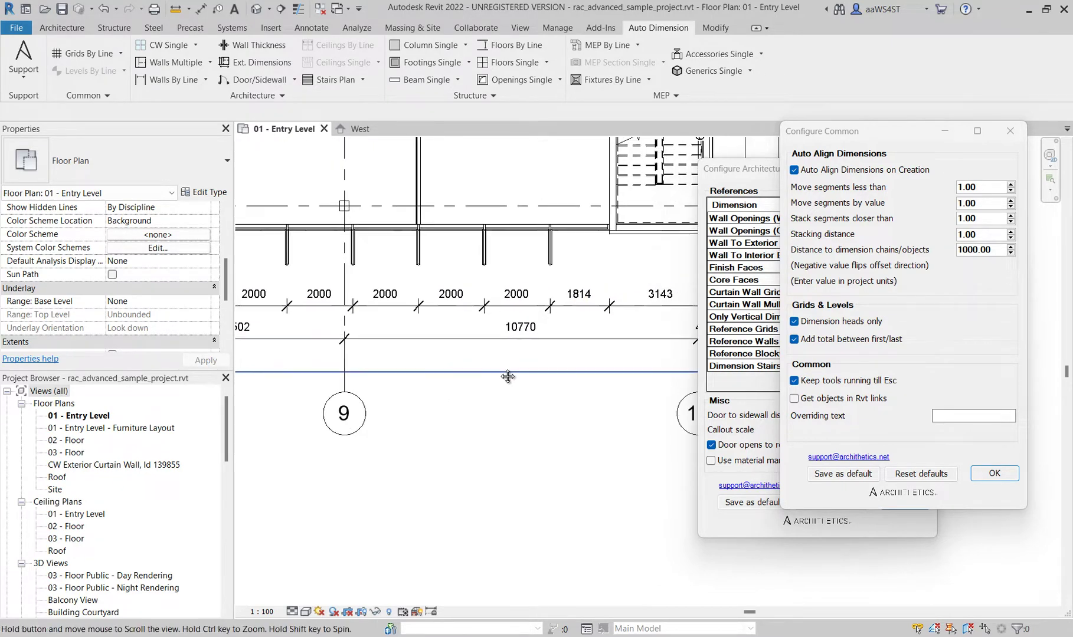
left_click(745, 176)
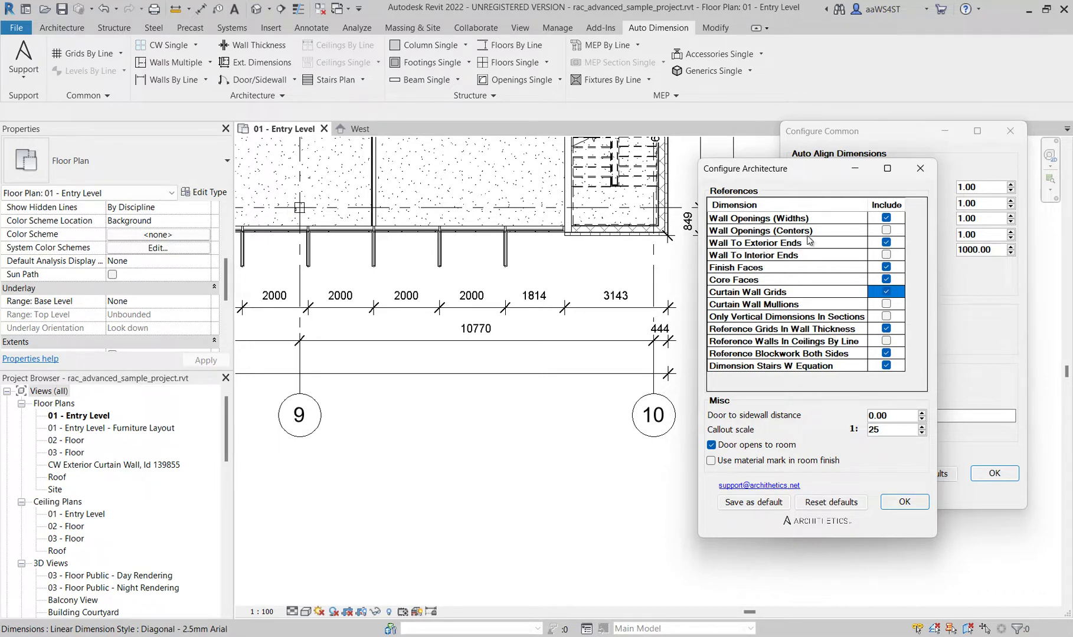
scroll(618, 355, "down", 6)
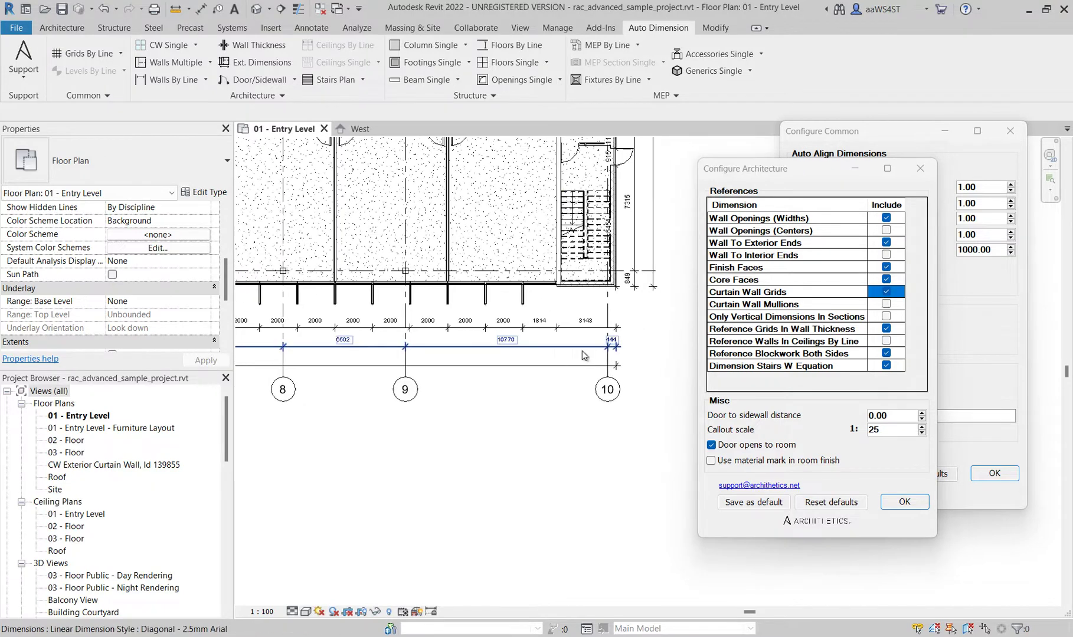
Drag the three vertical dimension strings beside the east wall to a new position
middle_click_drag(559, 335, 511, 458)
left_click(510, 460)
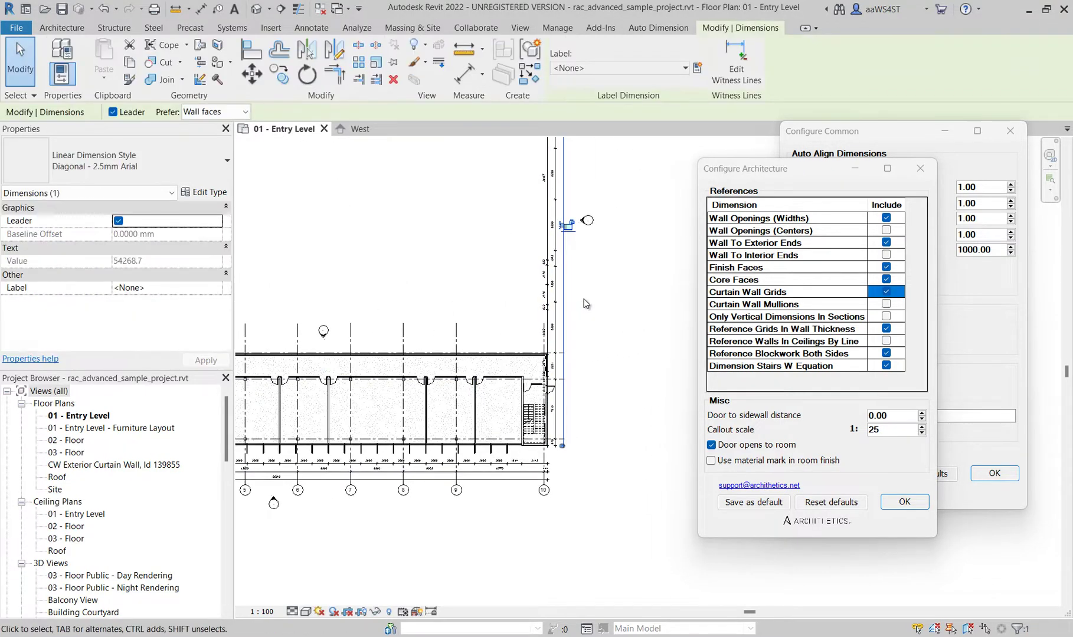
left_click(609, 302)
left_click(562, 314)
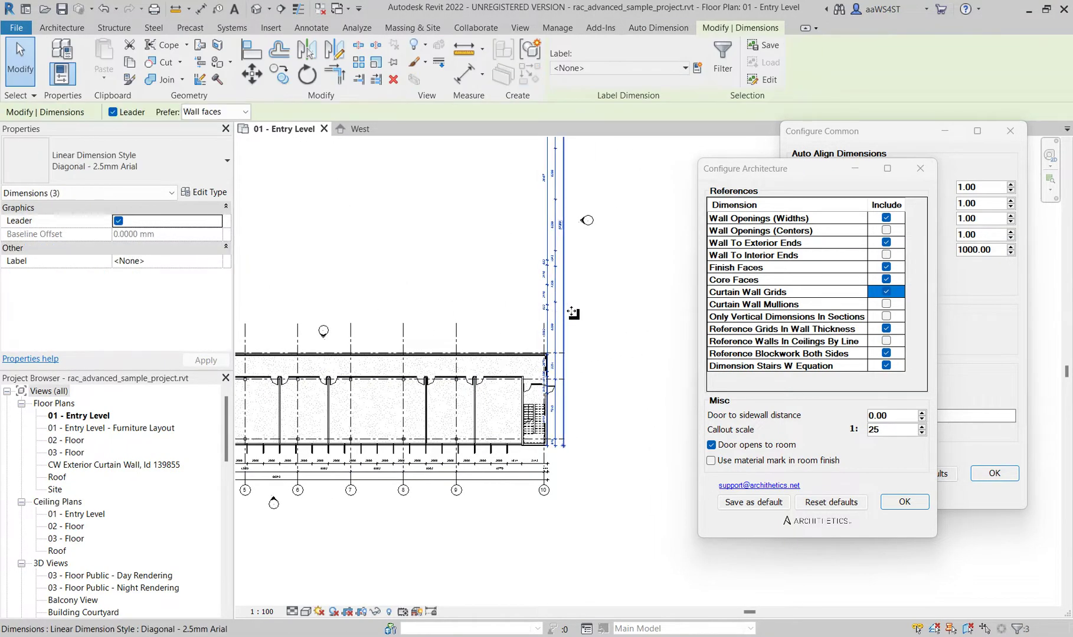
left_click_drag(579, 314, 590, 311)
left_click(590, 311)
scroll(590, 311, "down", 4)
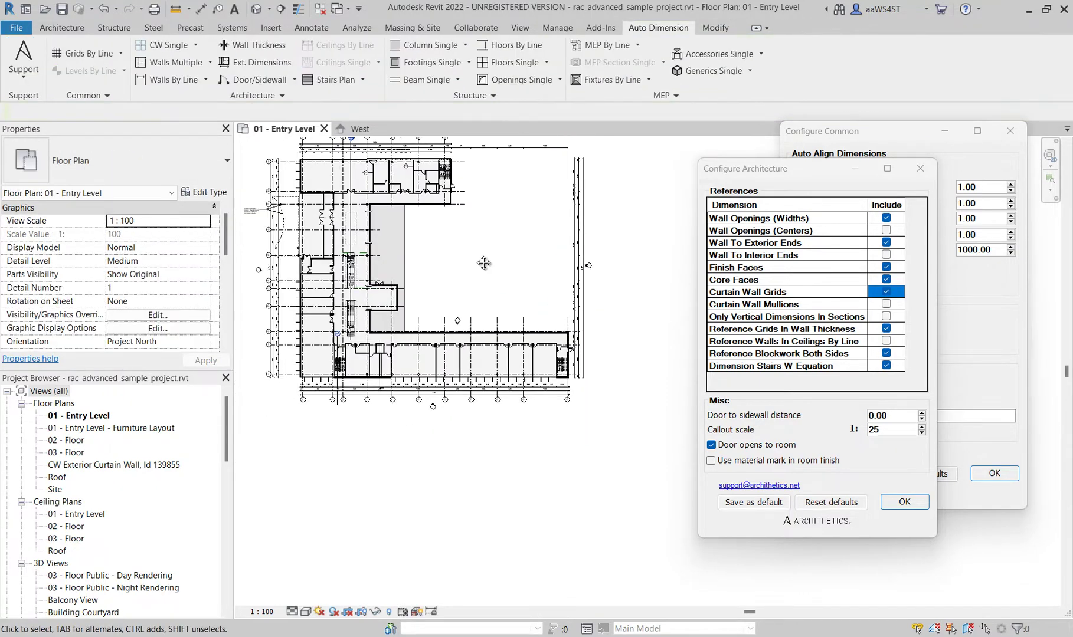
middle_click_drag(485, 269, 494, 281)
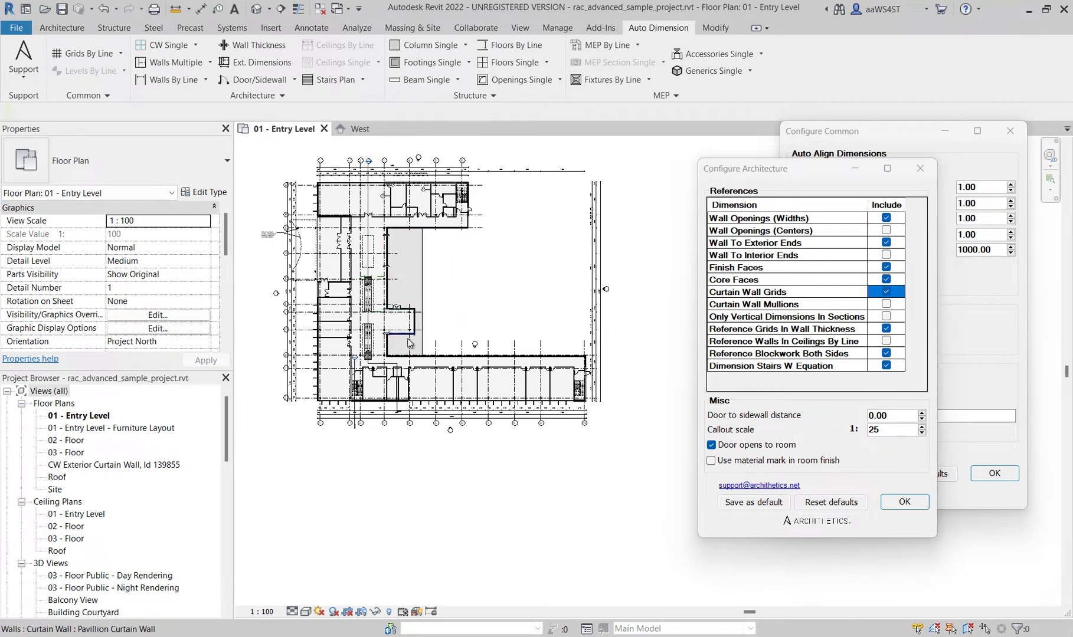
scroll(407, 344, "up", 2)
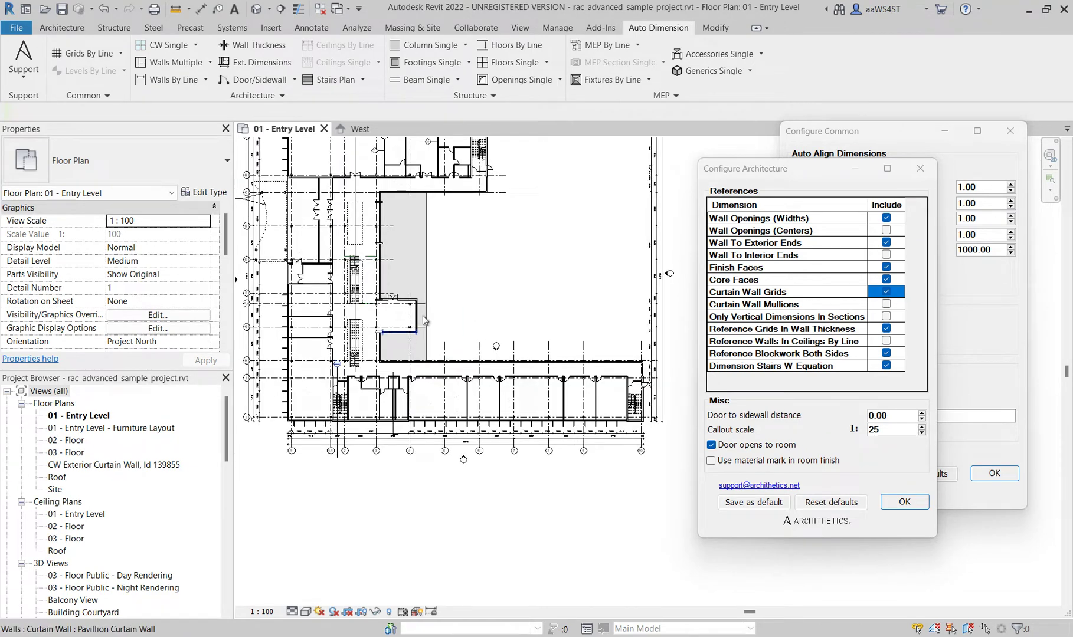
Dimension the lower wing with Walls By Line, showing spans like 5893 and 11862
left_click(169, 81)
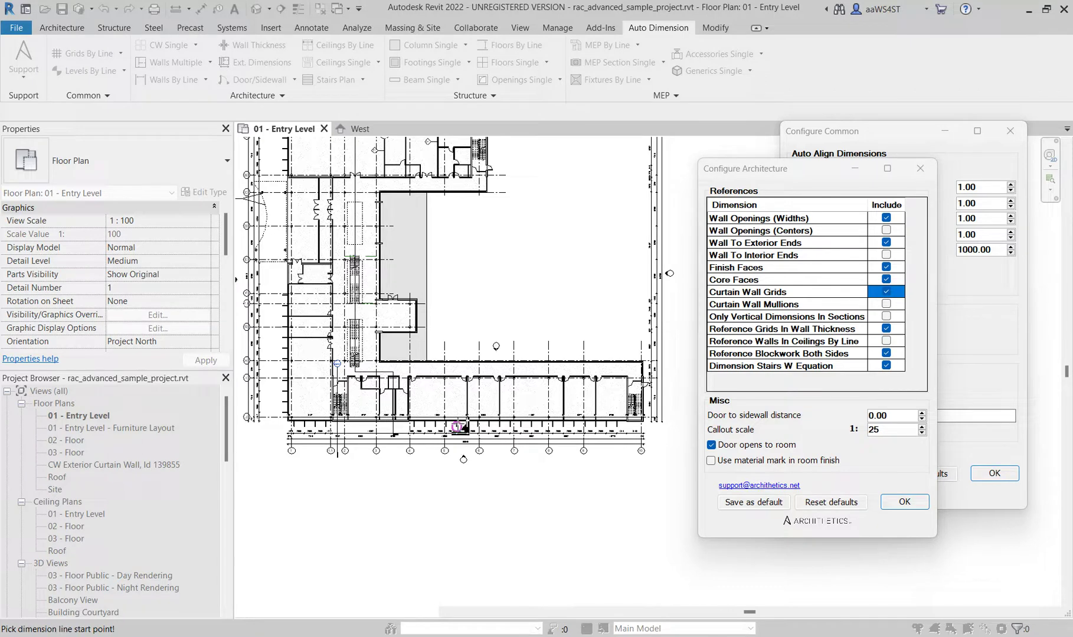
key("Escape")
scroll(464, 425, "up", 5)
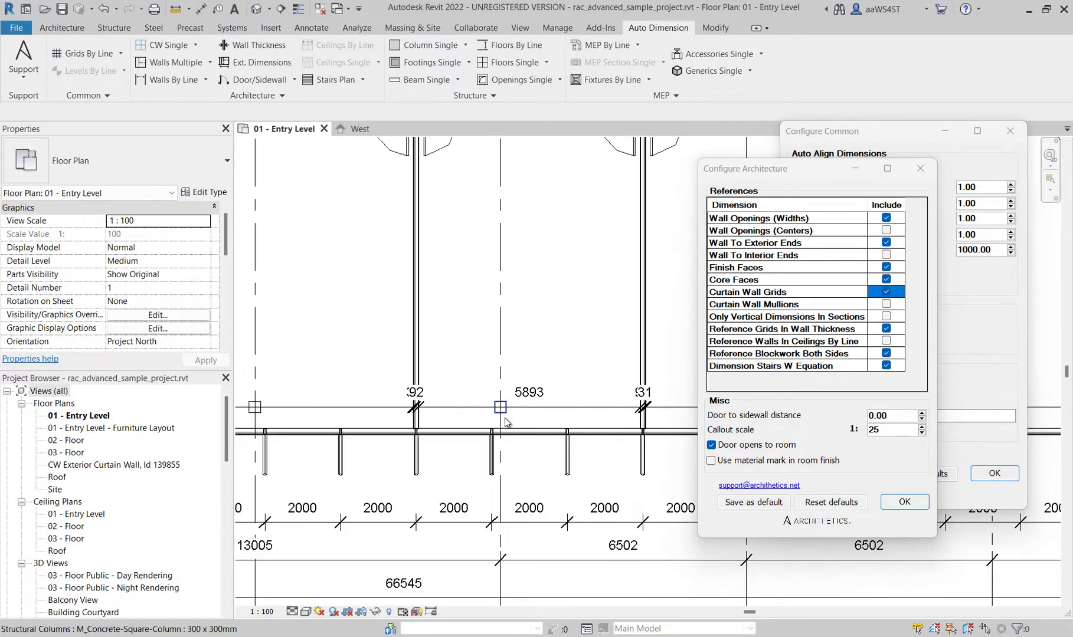
scroll(505, 422, "up", 2)
Apply the automatic overlap fix to the 5877 dimension string with the crowded 31 and 92 values
middle_click_drag(536, 427, 354, 425)
scroll(531, 407, "down", 4)
scroll(513, 398, "up", 4)
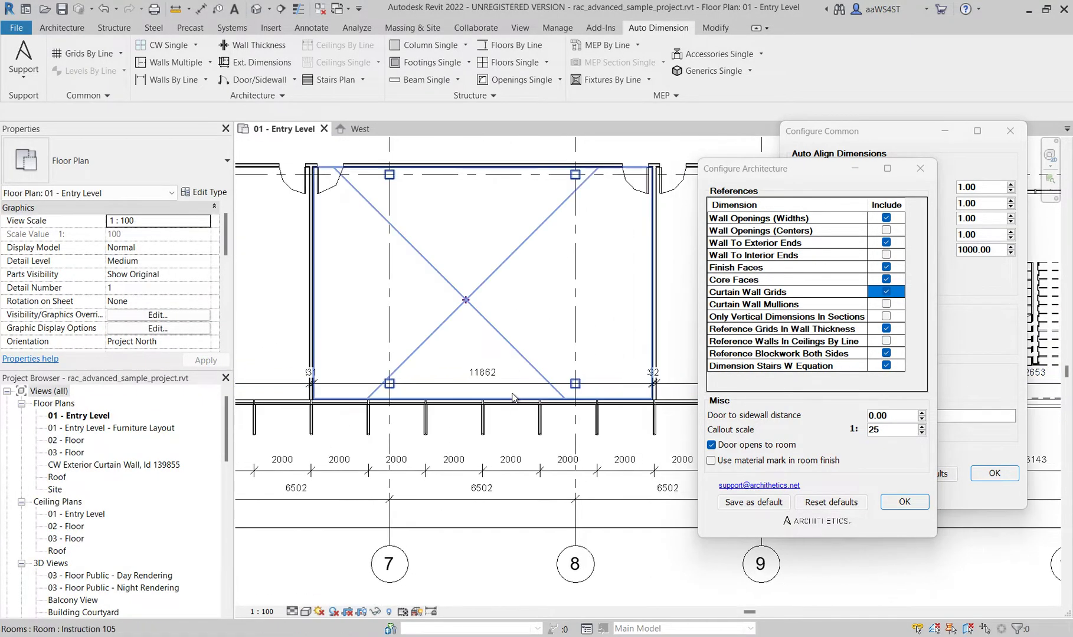
middle_click_drag(513, 398, 331, 390)
scroll(490, 360, "up", 3)
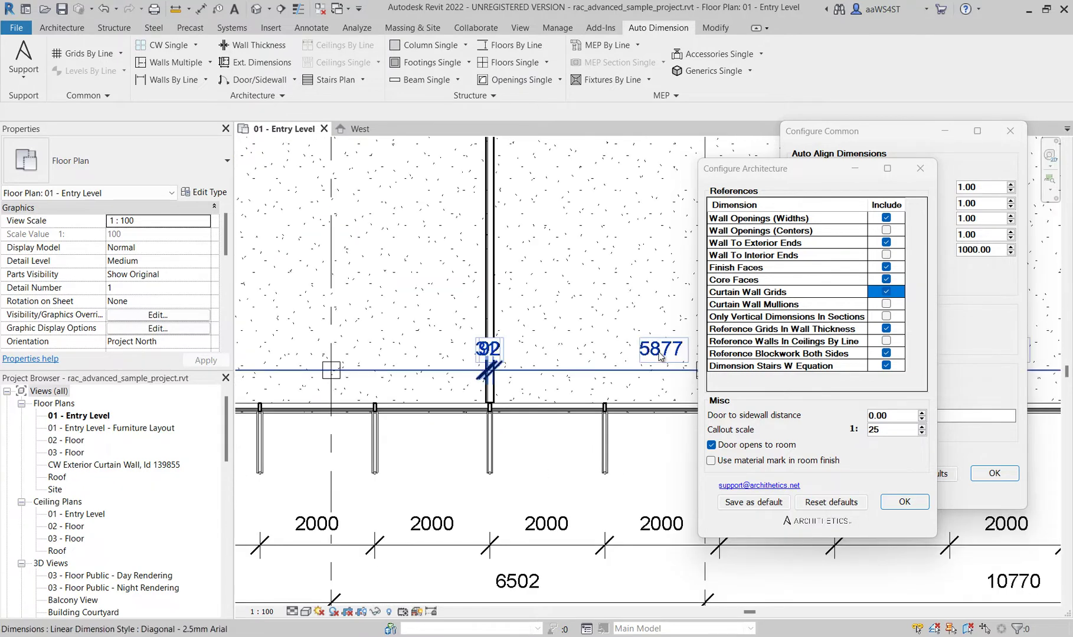
left_click(660, 356)
scroll(485, 373, "up", 3)
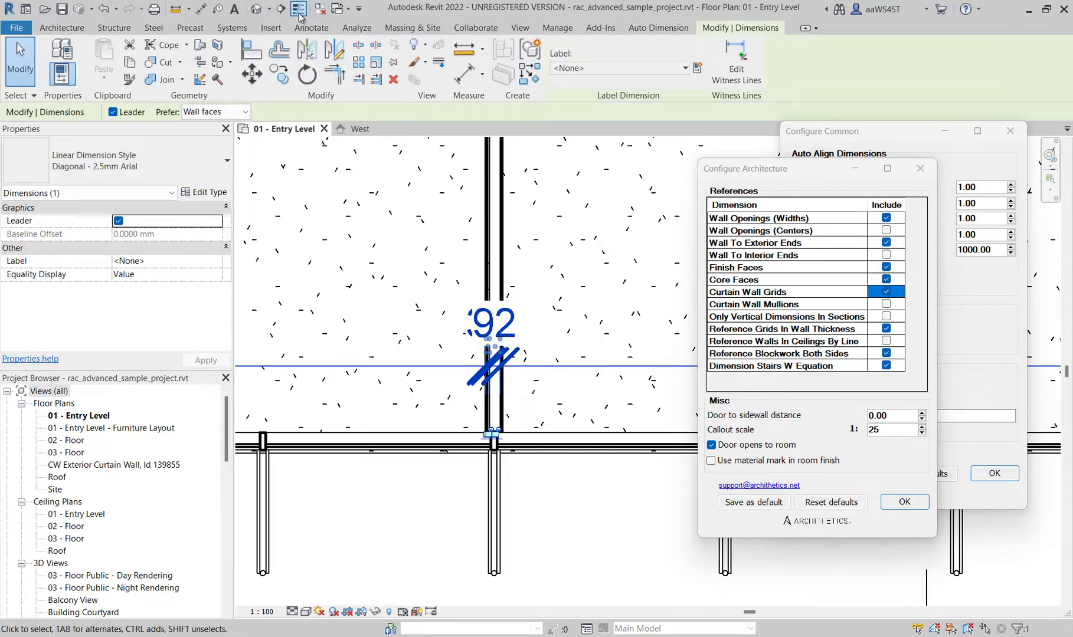
left_click(299, 13)
left_click(494, 370)
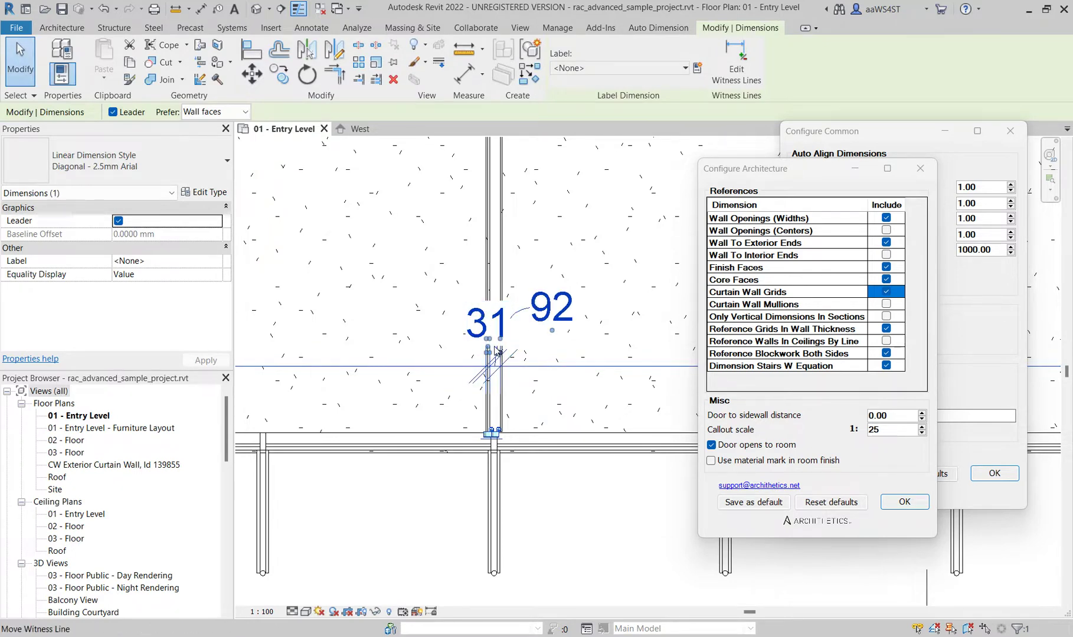
scroll(487, 348, "up", 5)
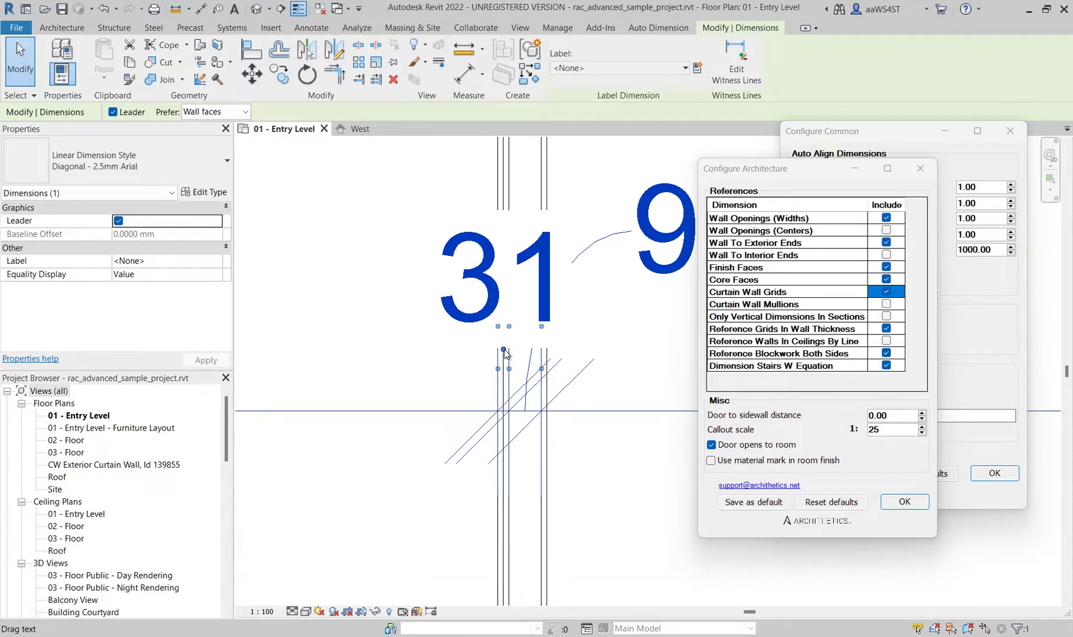
scroll(402, 308, "down", 4)
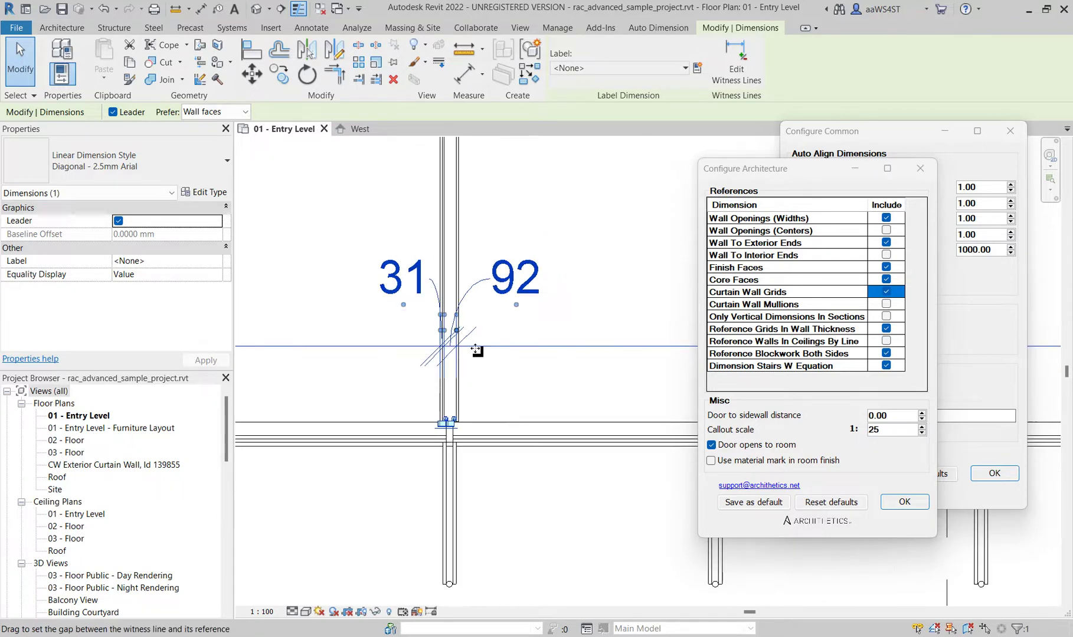
left_click(485, 357)
scroll(484, 358, "down", 3)
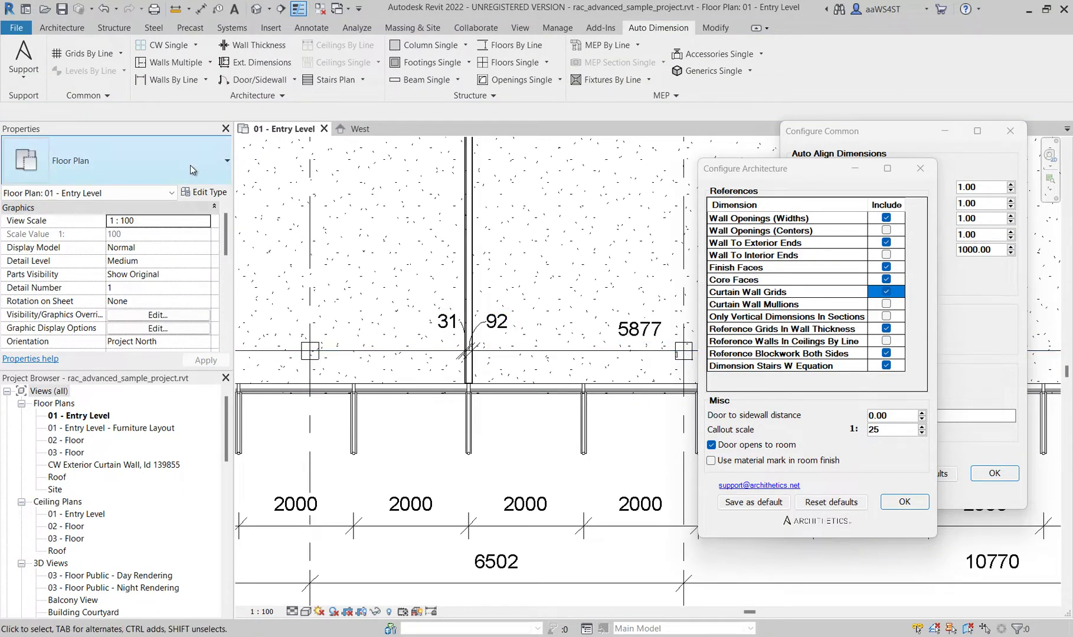
Expand the extra Architecture and Common auto-dimensioning options
left_click(272, 99)
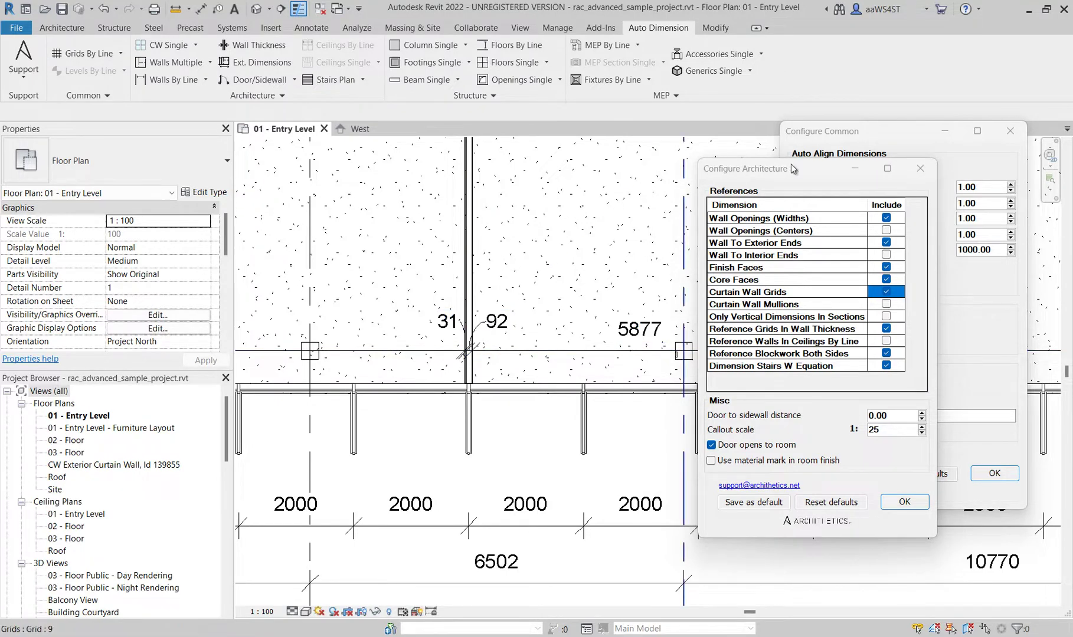
left_click(820, 140)
left_click(95, 95)
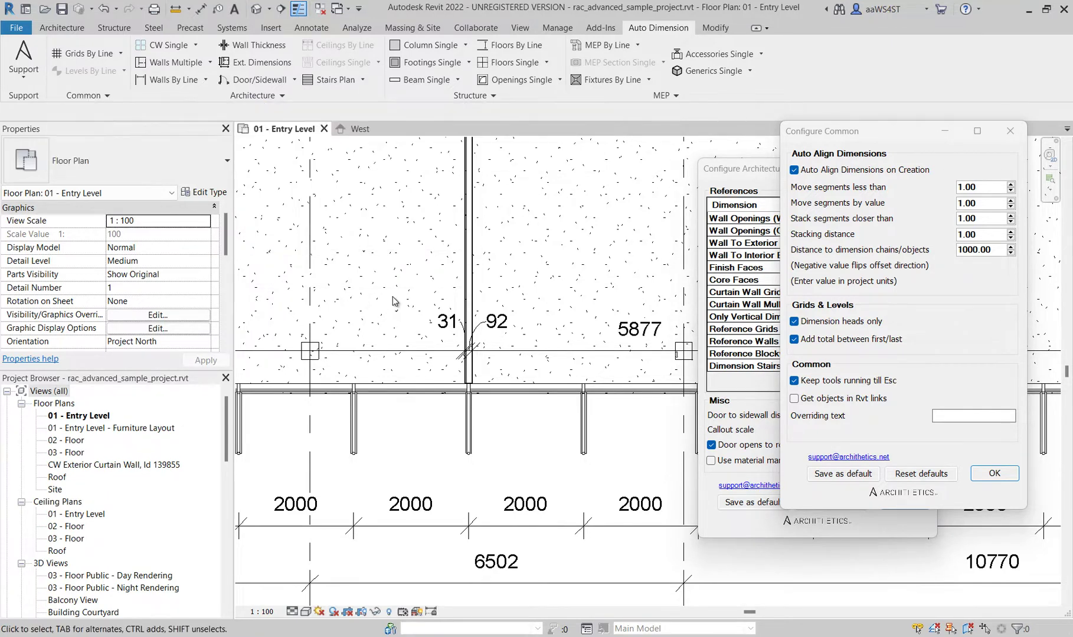
Undo the last two changes and set the move-segments value to 500 in Configure Common
middle_click_drag(469, 290, 562, 328)
scroll(562, 328, "down", 4)
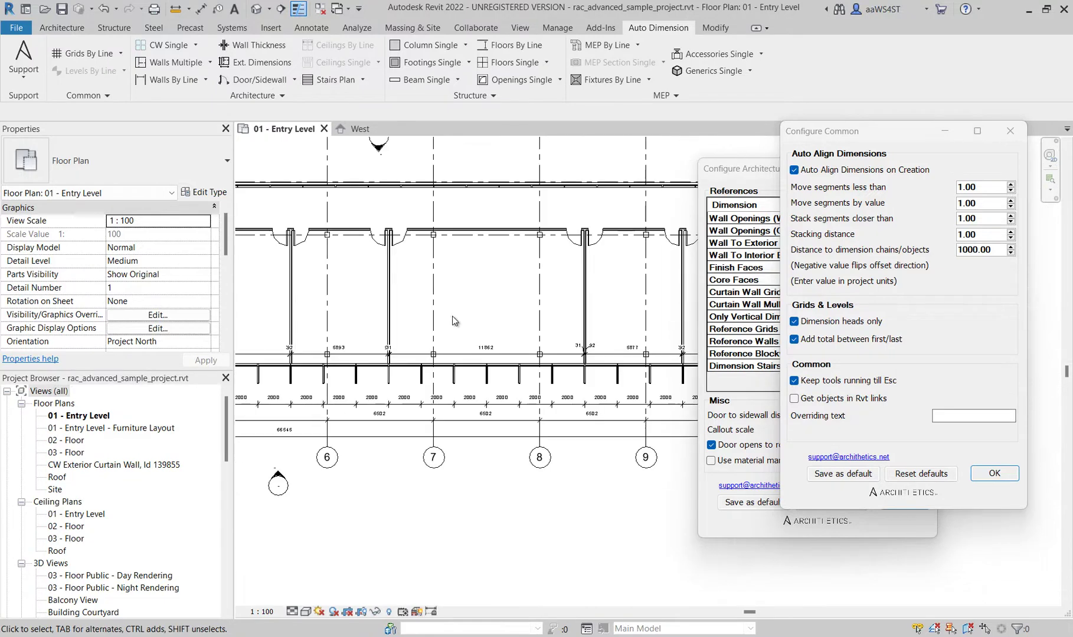
left_click(105, 10)
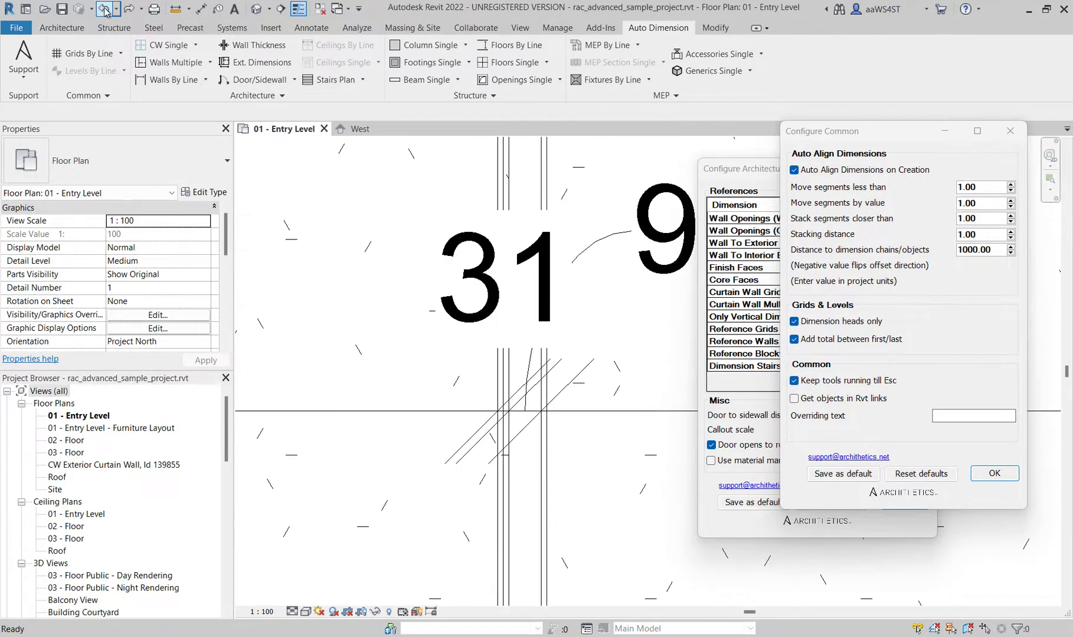
left_click(105, 10)
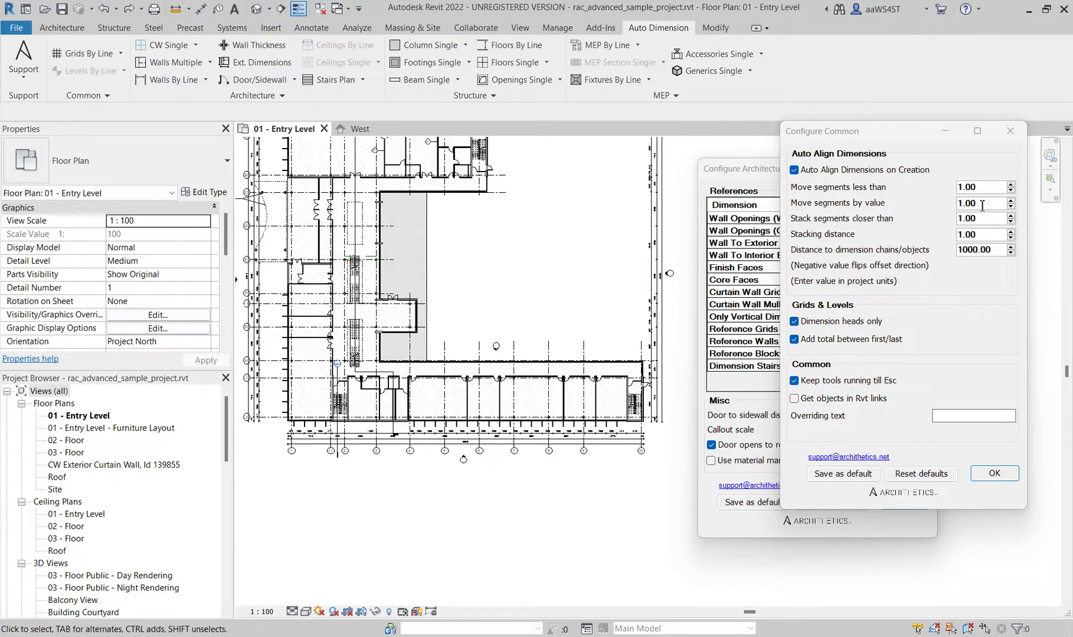
left_click(974, 187)
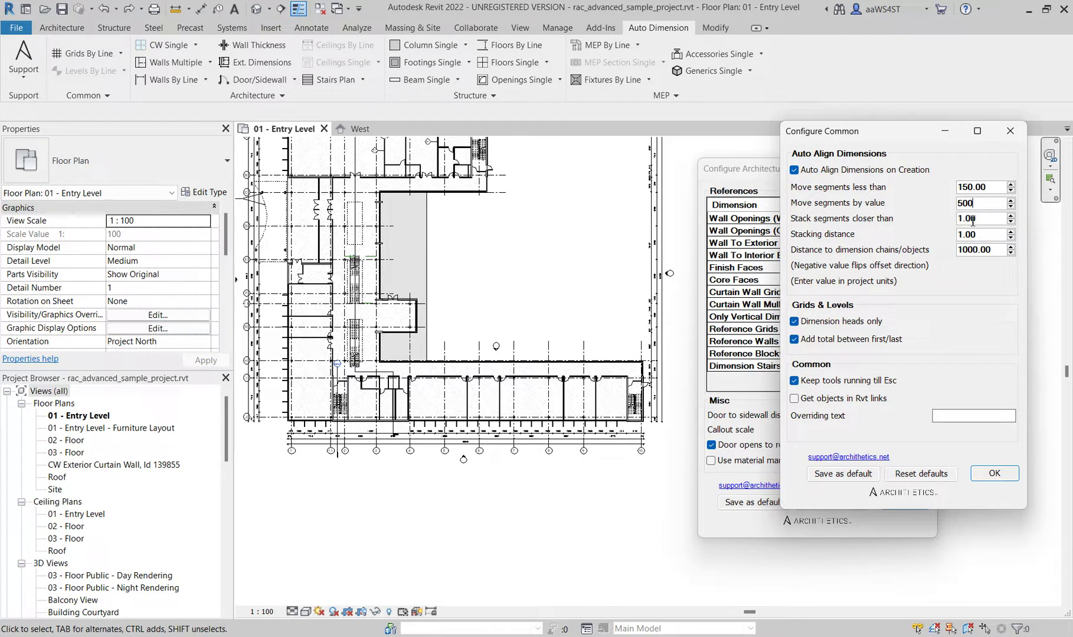
type("500")
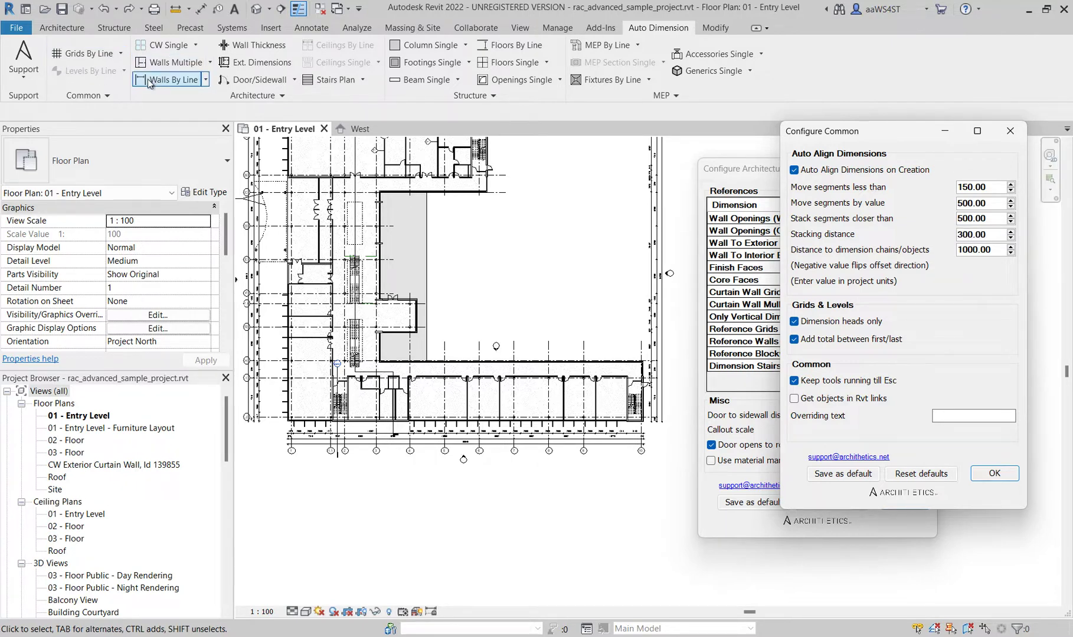
Test-dimension the bottom wall with Walls By Line, undo it, then select the 300 stacking distance
left_click(170, 79)
left_click(269, 411)
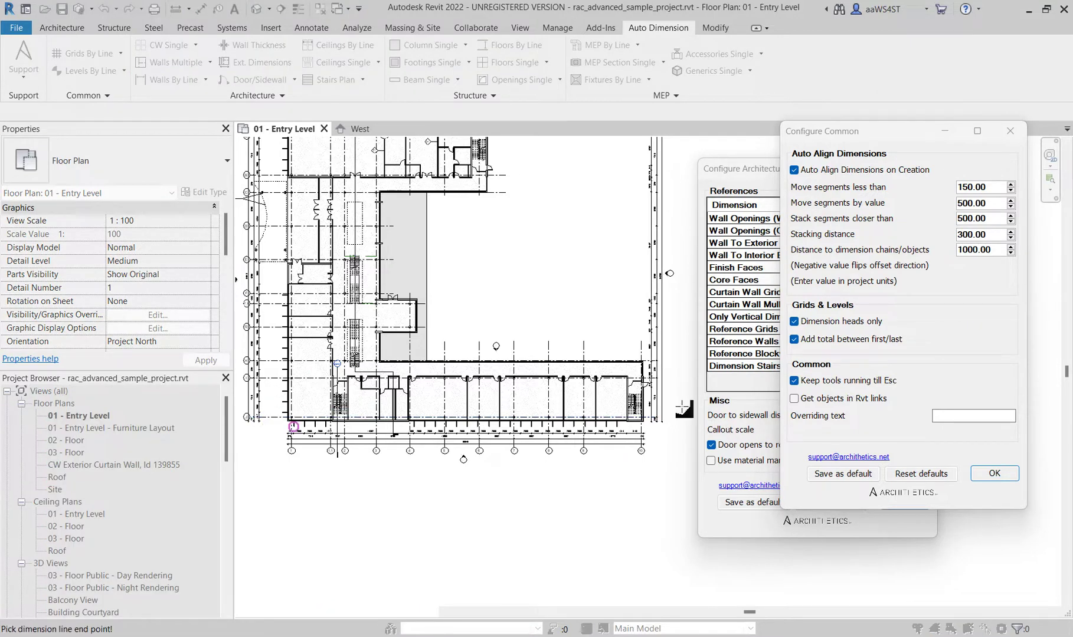
left_click(656, 417)
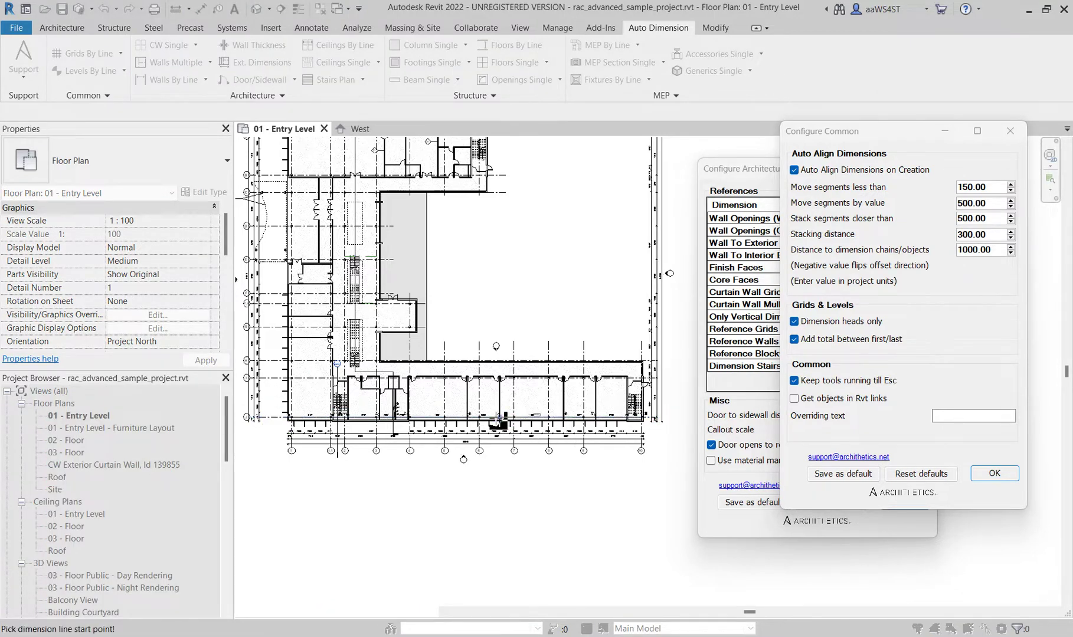
scroll(496, 417, "up", 8)
key("Escape")
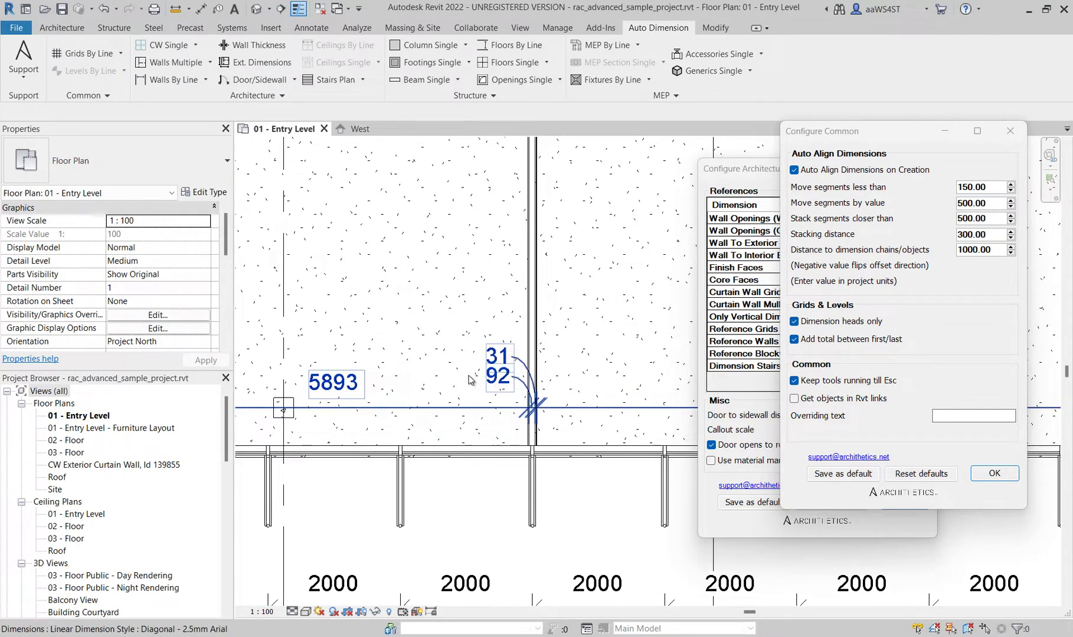
key("Escape")
left_click(104, 8)
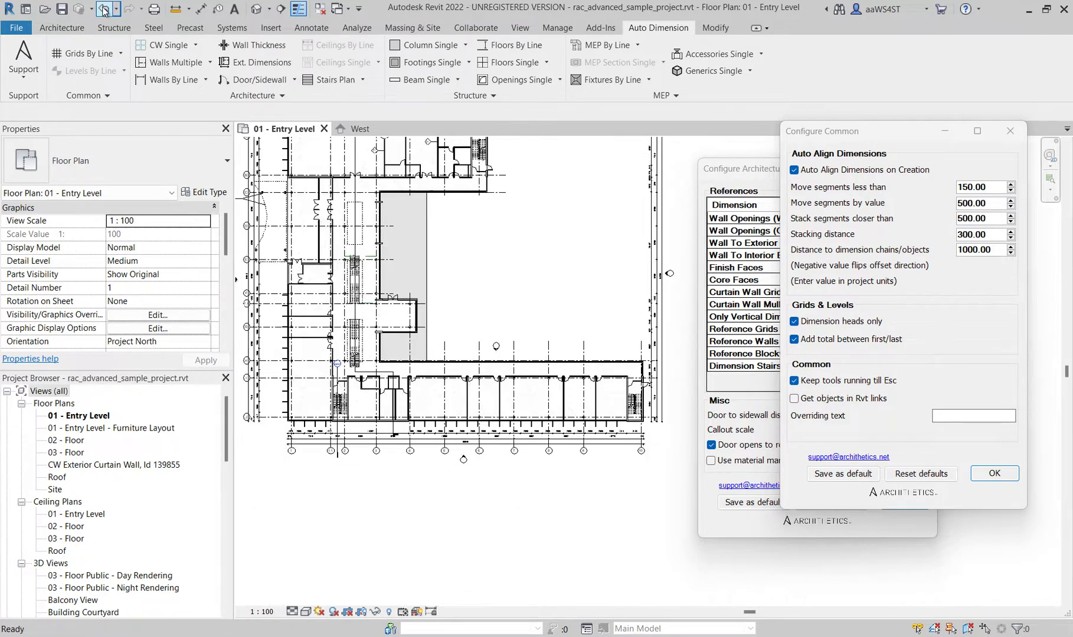
left_click_drag(1001, 234, 939, 233)
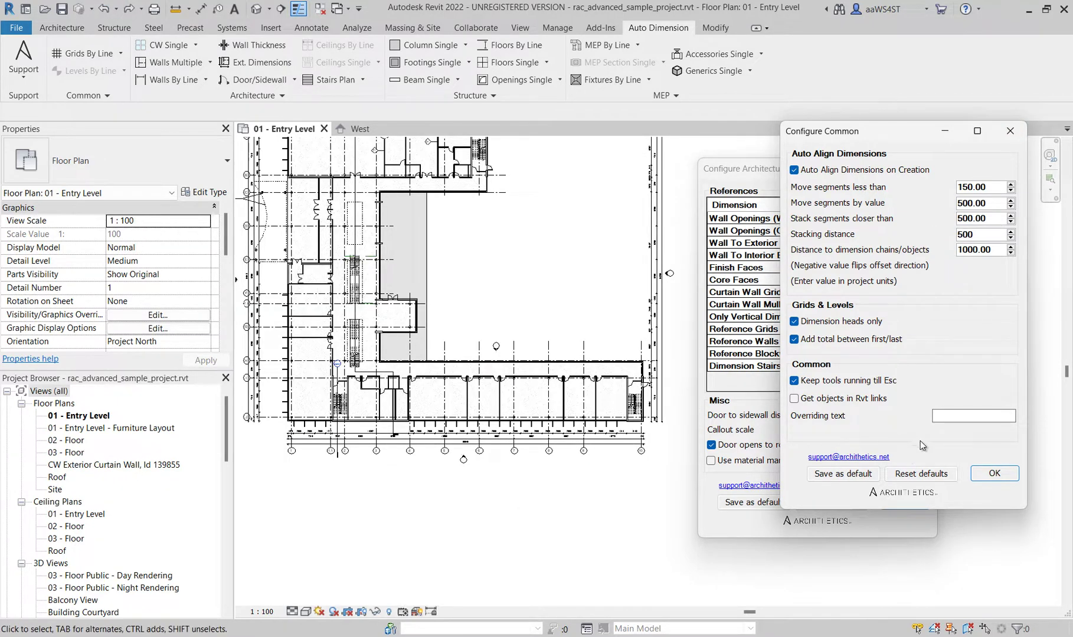
Apply the common settings and re-dimension the bottom wall with Walls By Line
left_click(993, 474)
left_click(171, 79)
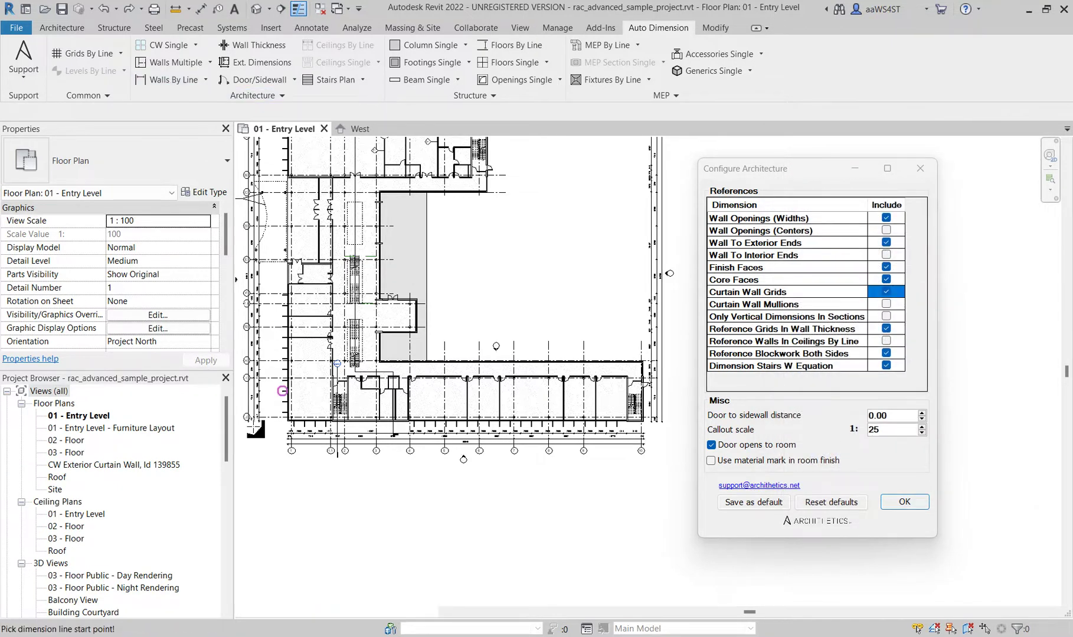
left_click(259, 422)
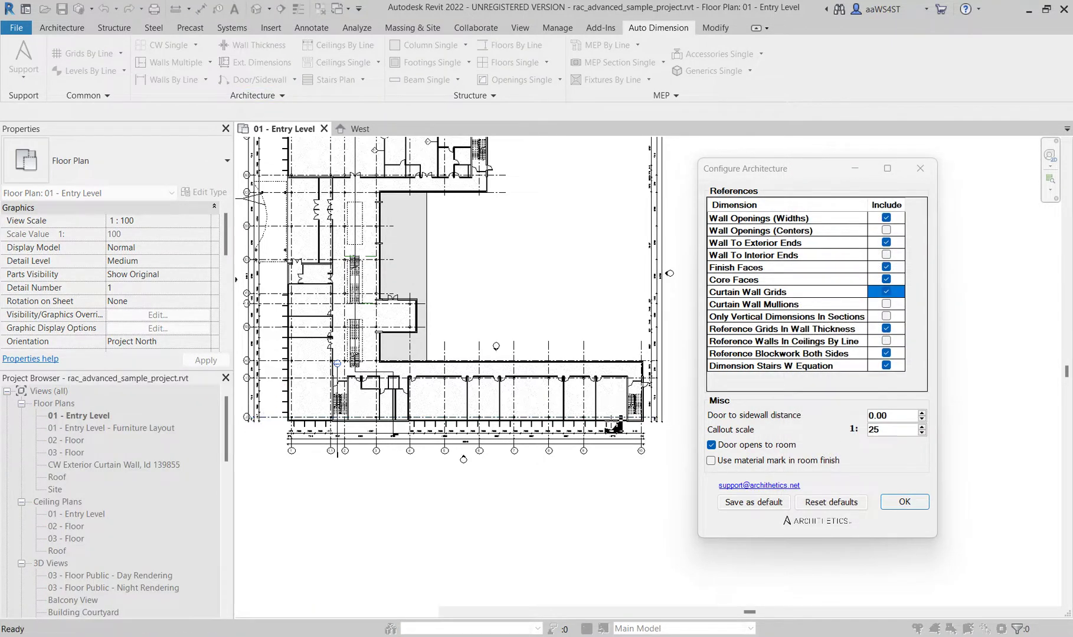
left_click(656, 417)
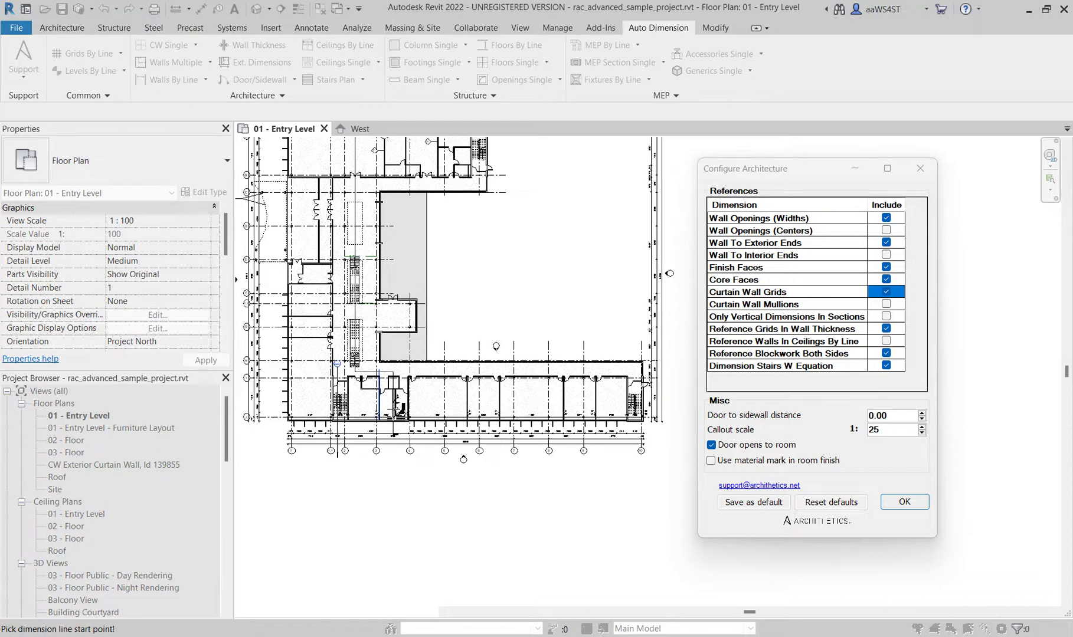
scroll(389, 416, "up", 4)
scroll(638, 423, "up", 5)
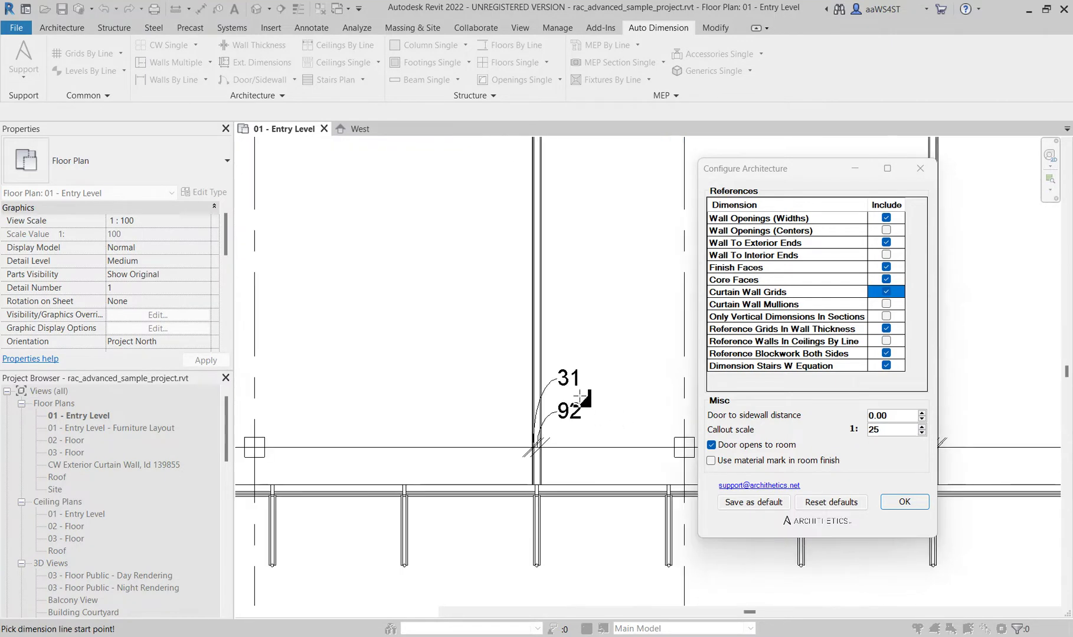
scroll(584, 417, "down", 5)
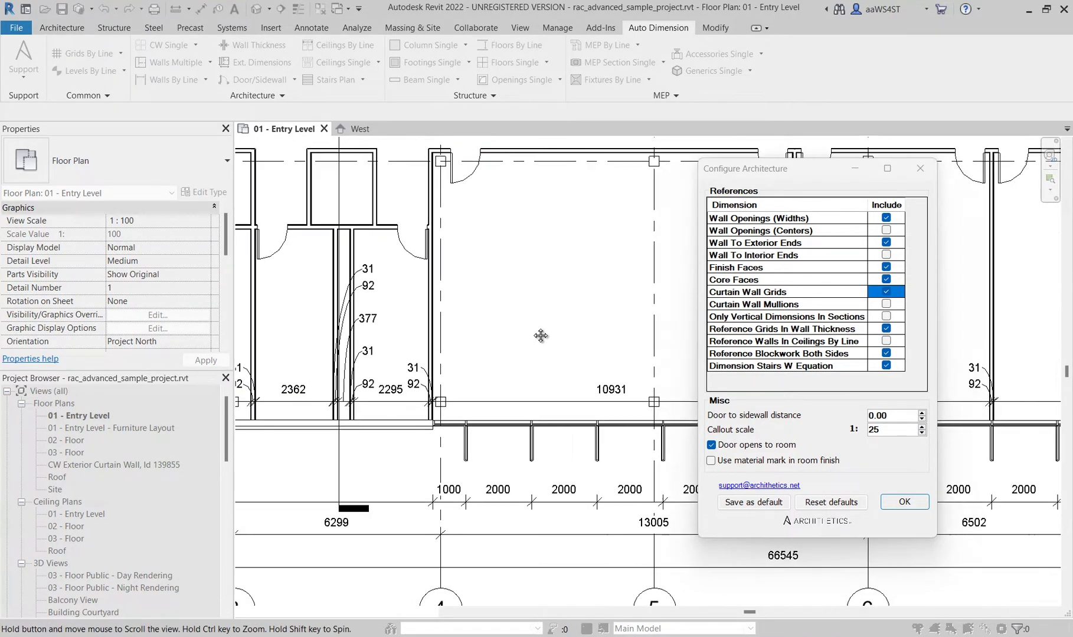
scroll(415, 302, "up", 2)
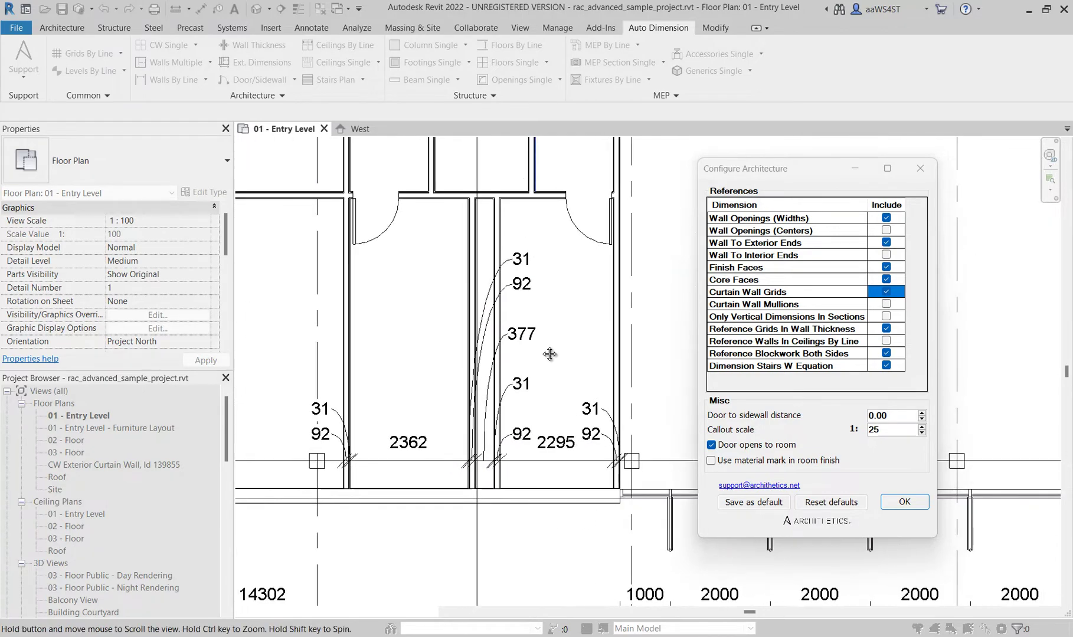
scroll(518, 436, "down", 3)
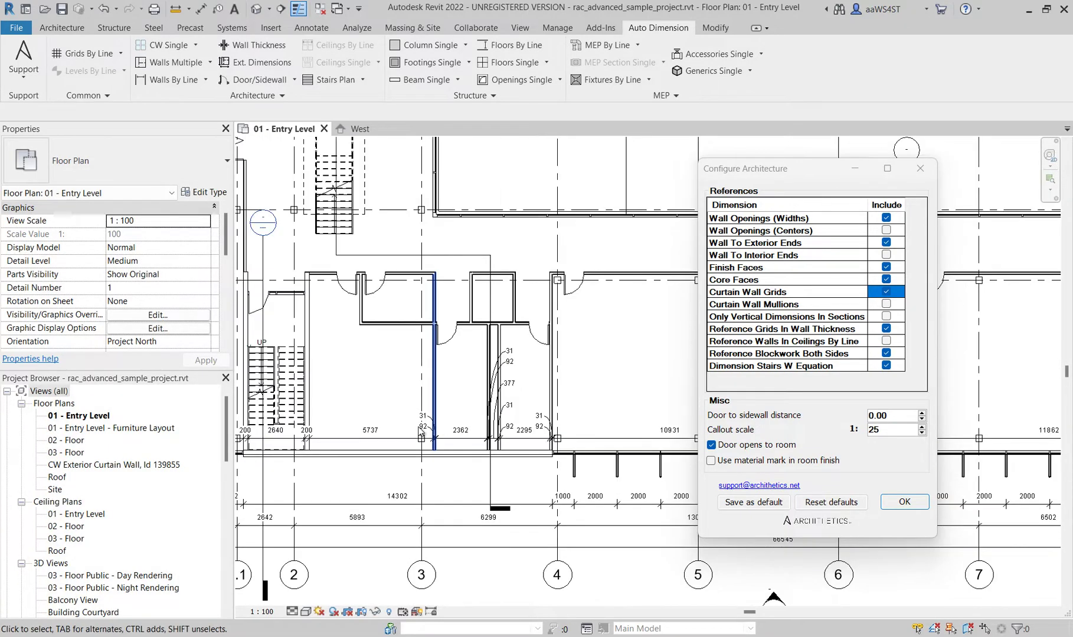
Pan across the plan and select the west elevation marker
middle_click_drag(518, 437, 639, 418)
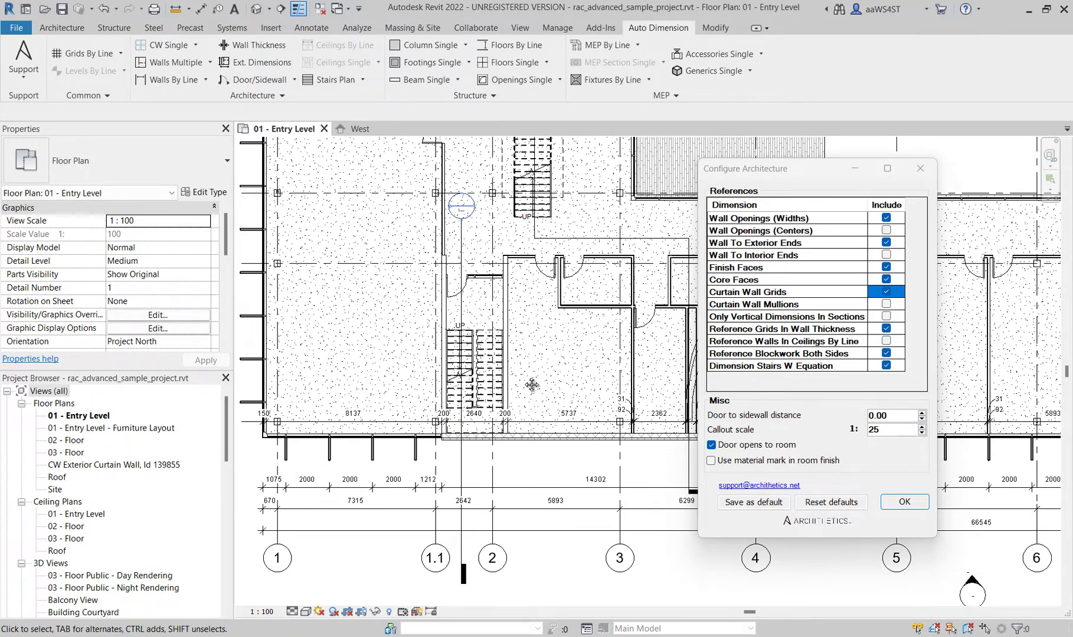
middle_click_drag(532, 385, 396, 395)
scroll(450, 379, "down", 5)
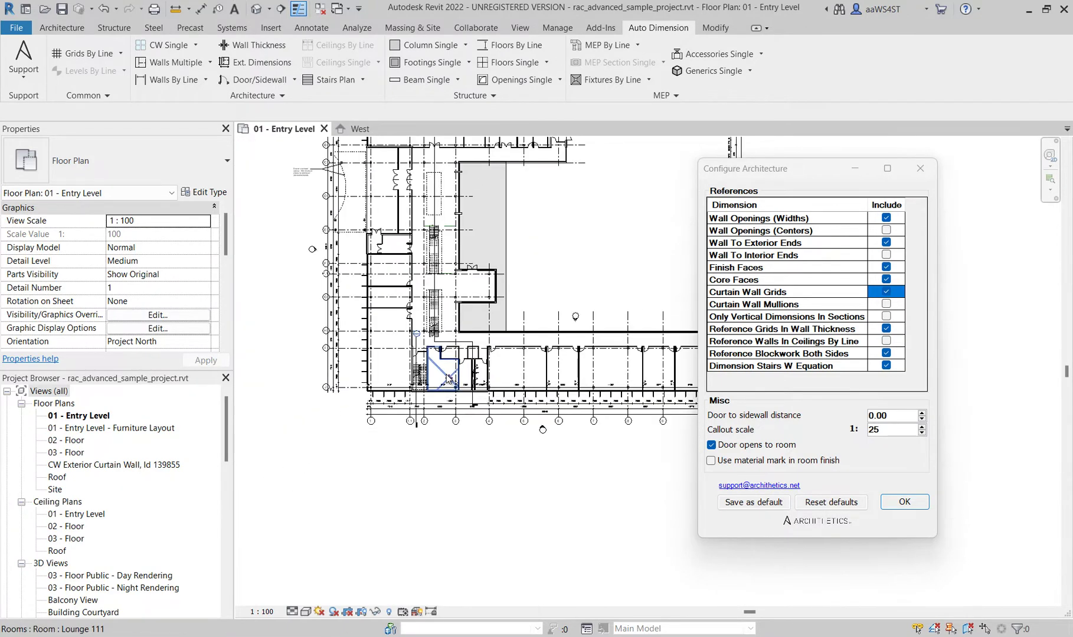
scroll(407, 386, "down", 2)
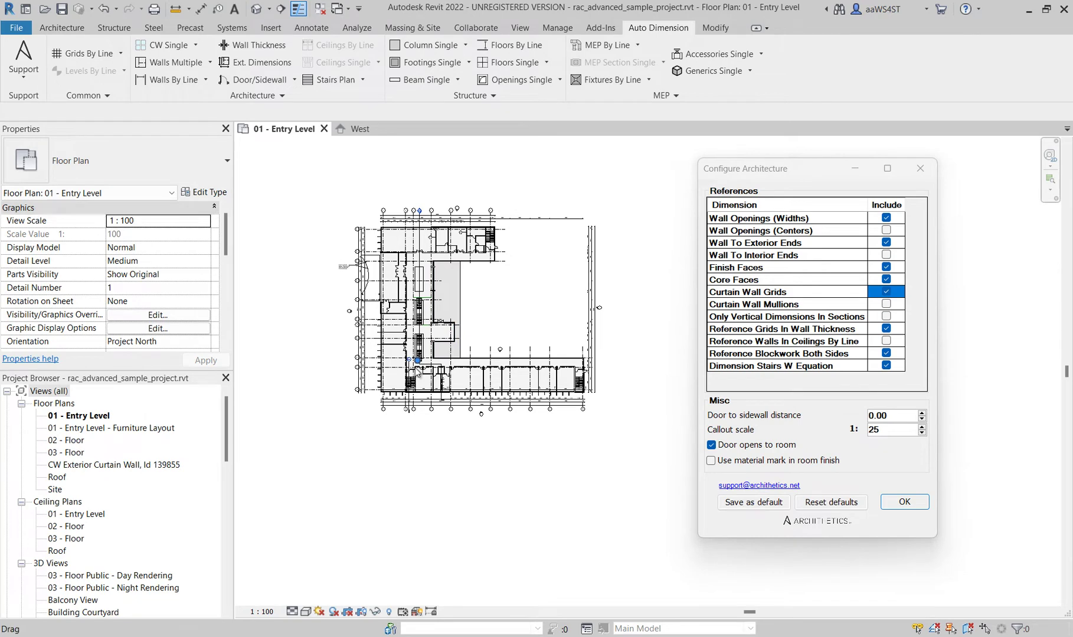
left_click(352, 314)
Open the West elevation and dimension the left curtain wall's grids with Walls Multiple
double_click(351, 313)
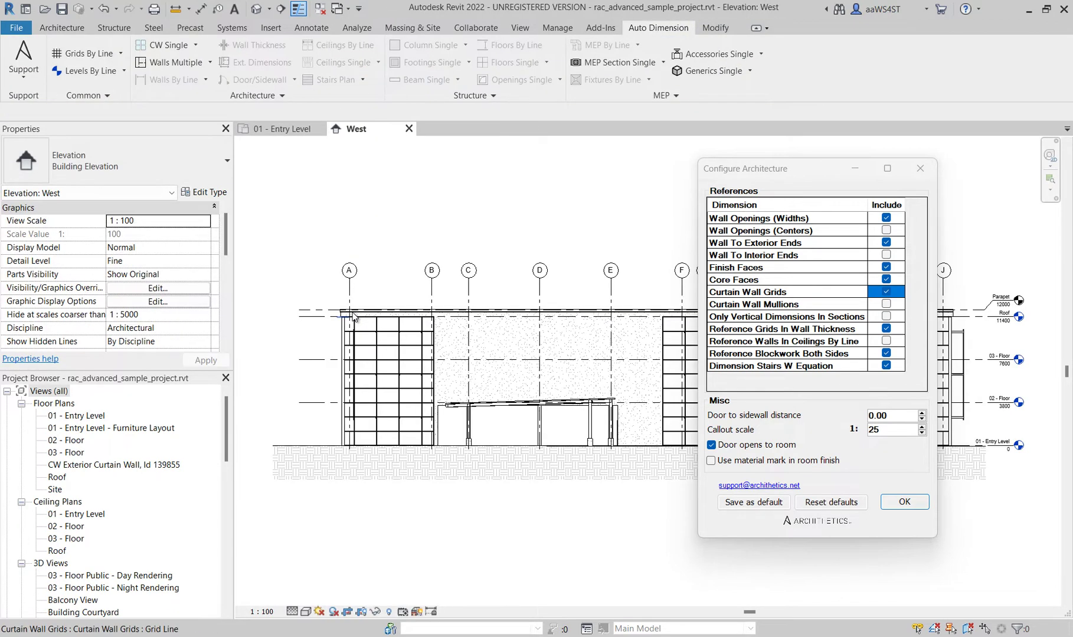
left_click(194, 47)
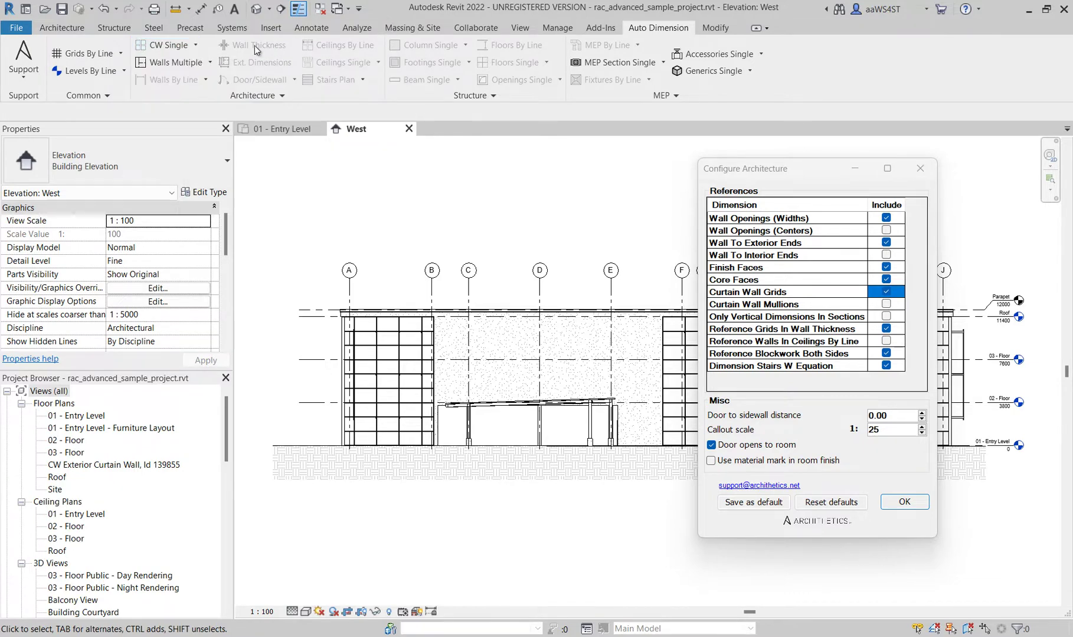
left_click(209, 62)
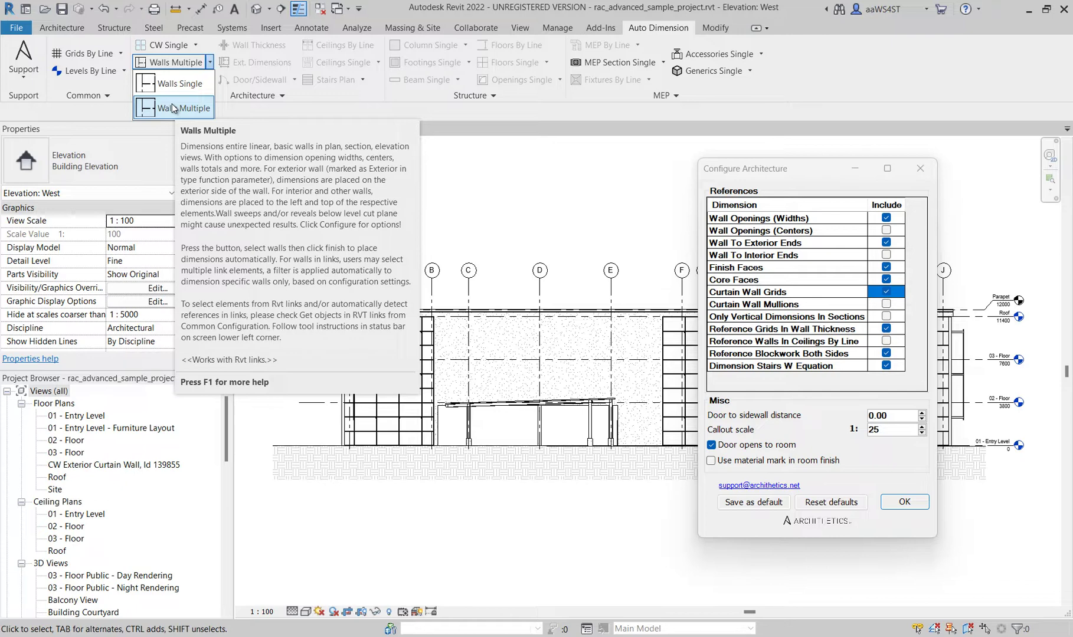
left_click(172, 108)
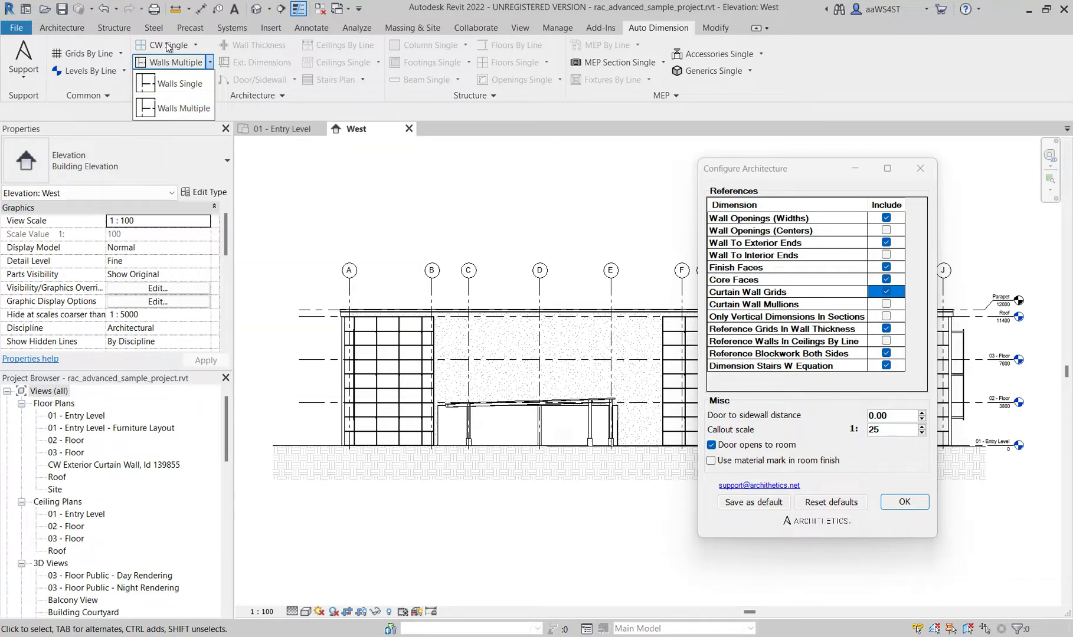
middle_click_drag(438, 329, 406, 328)
left_click(406, 328)
scroll(348, 354, "up", 4)
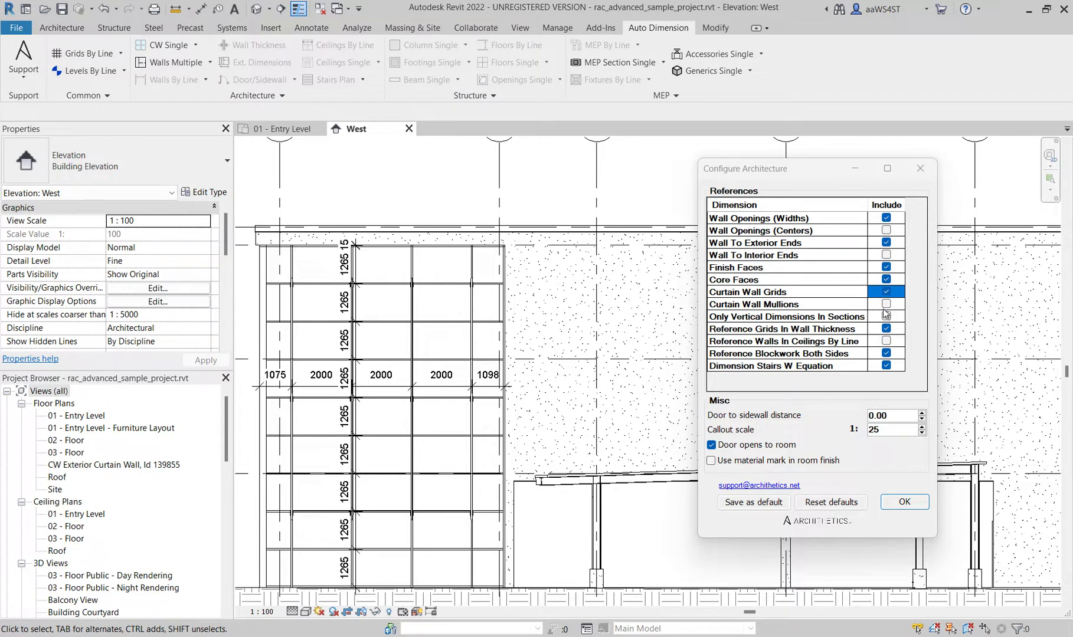
scroll(392, 278, "down", 3)
Dimension the insulated masonry wall with Walls Single, giving a 15981 dimension
left_click(209, 62)
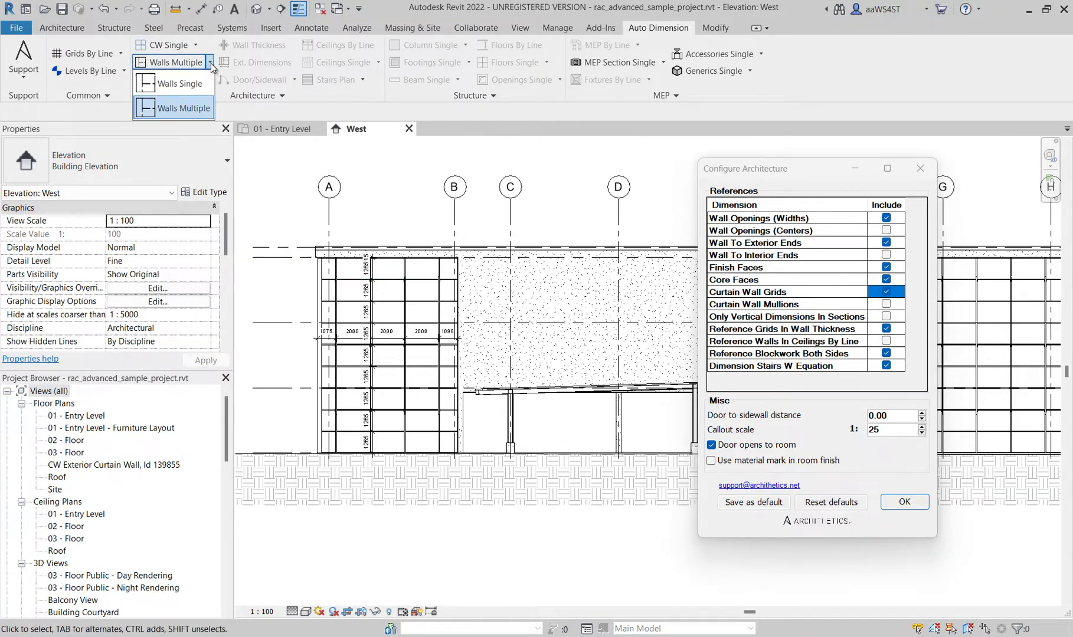
left_click(180, 83)
left_click(594, 289)
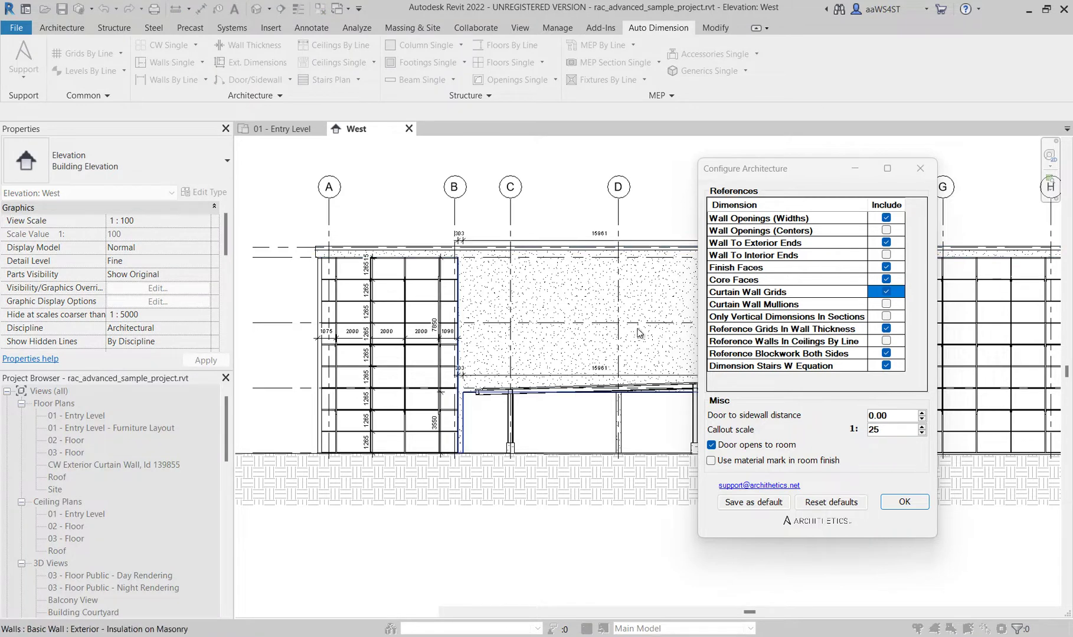
middle_click_drag(639, 333, 393, 295)
scroll(400, 285, "down", 2)
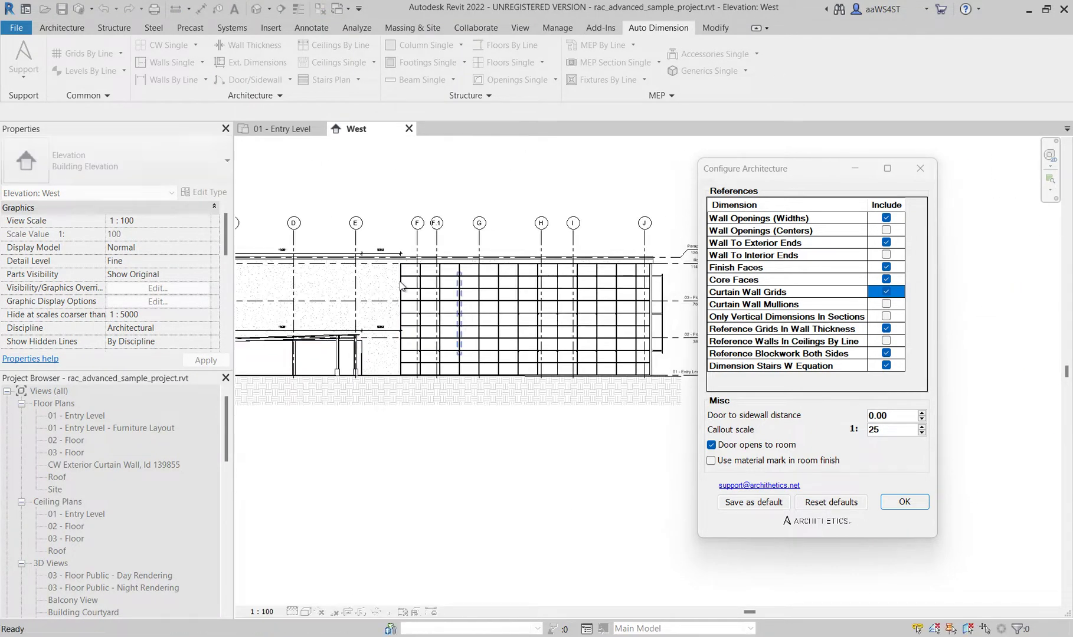
key("Escape")
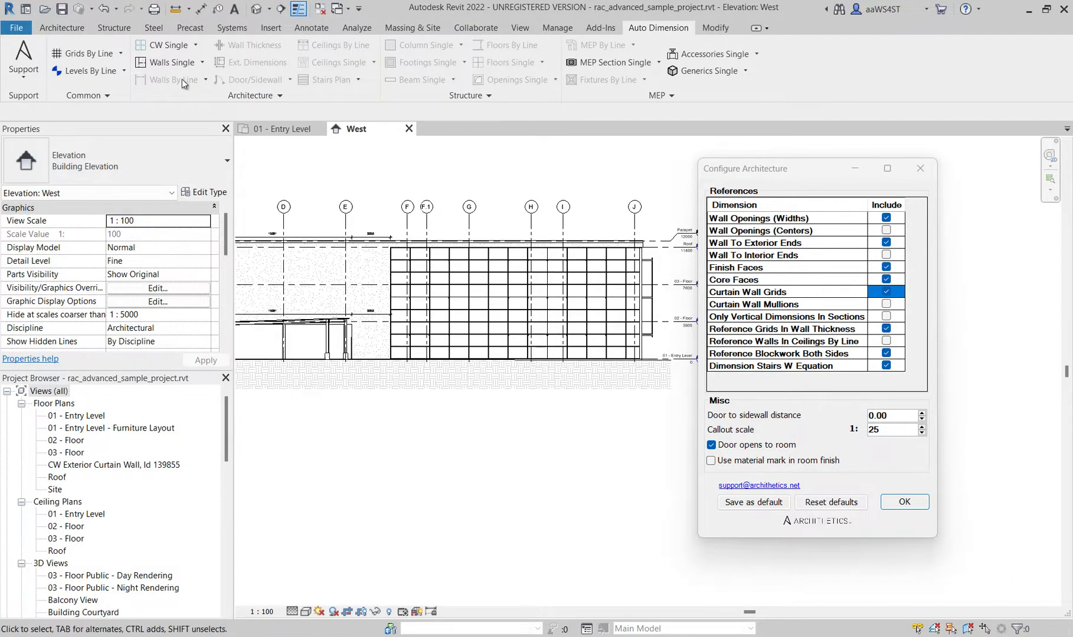
Dimension the right curtain wall's grids with CW Single
left_click(177, 45)
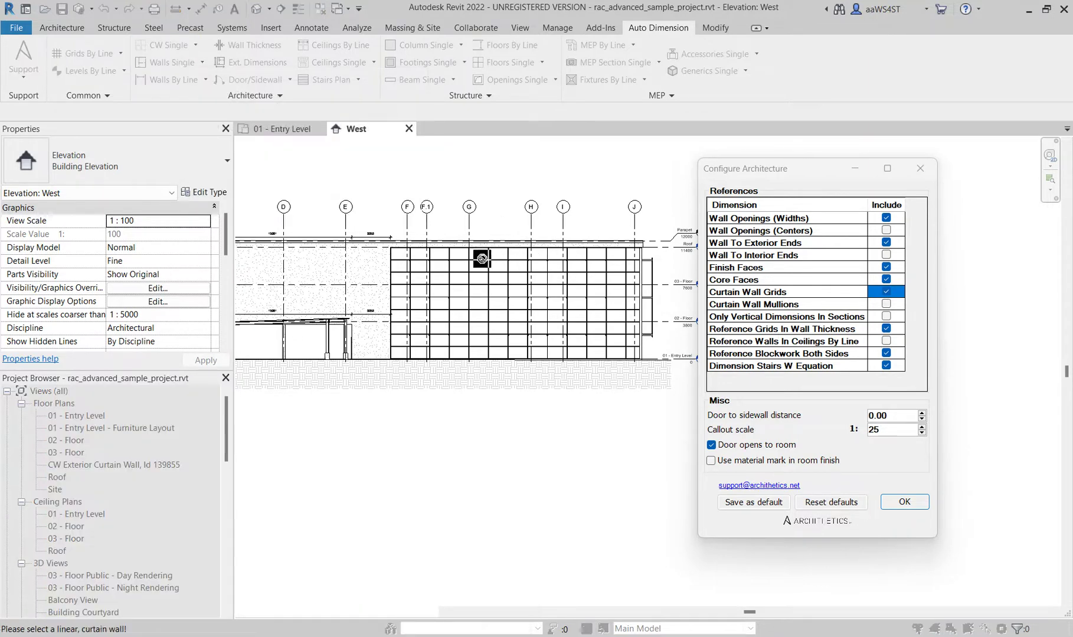
left_click(481, 258)
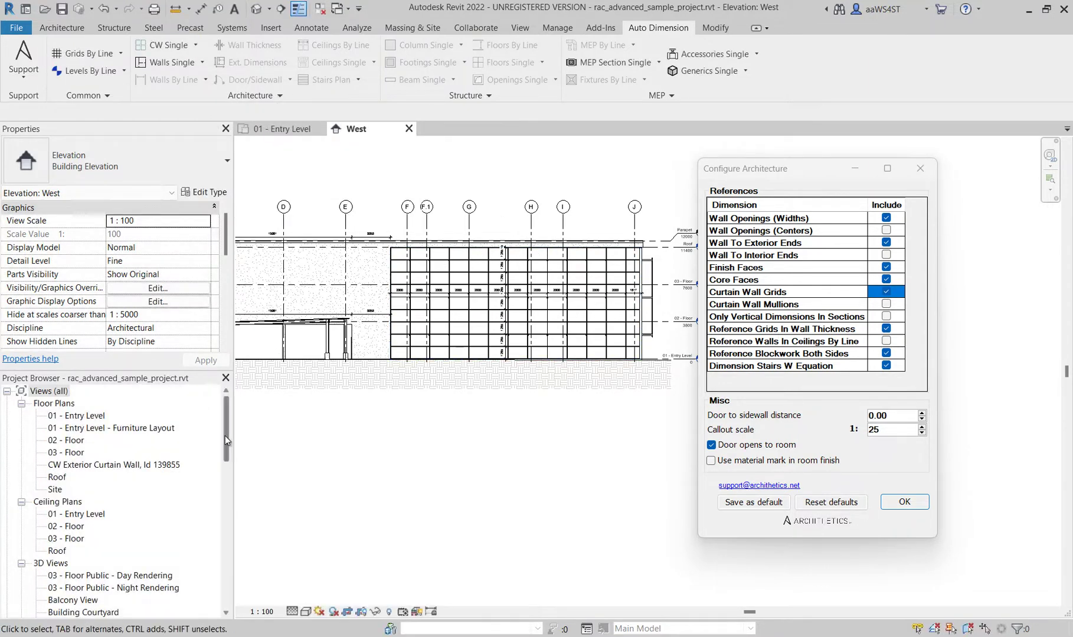
left_click_drag(225, 440, 219, 530)
scroll(96, 476, "up", 2)
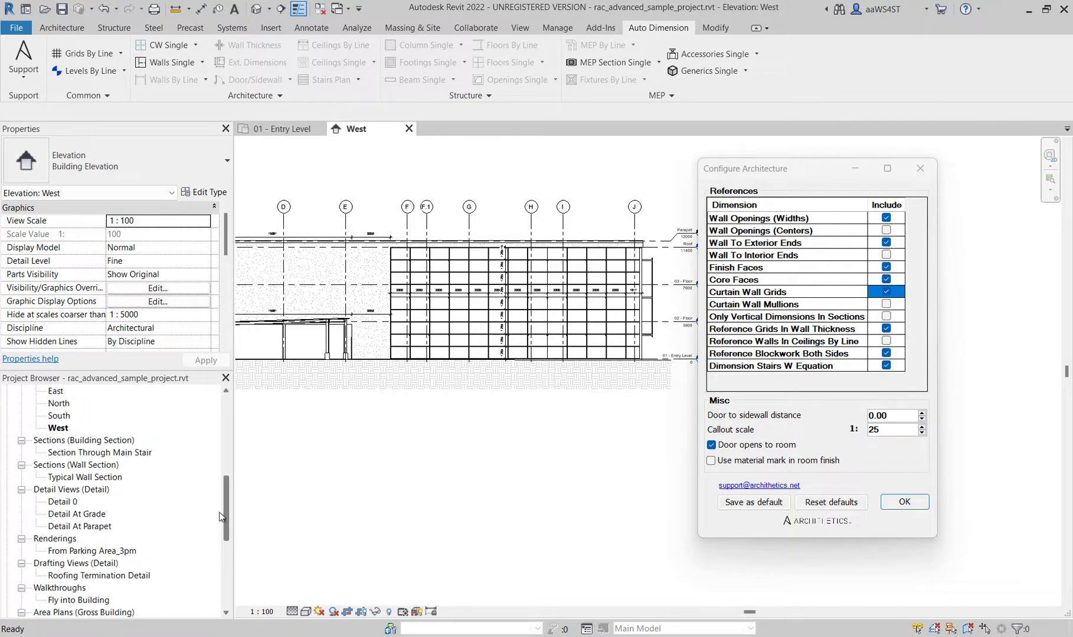
Open the North elevation and dimension the masonry wall's window openings, including 17921, 2640 and 915
double_click(57, 430)
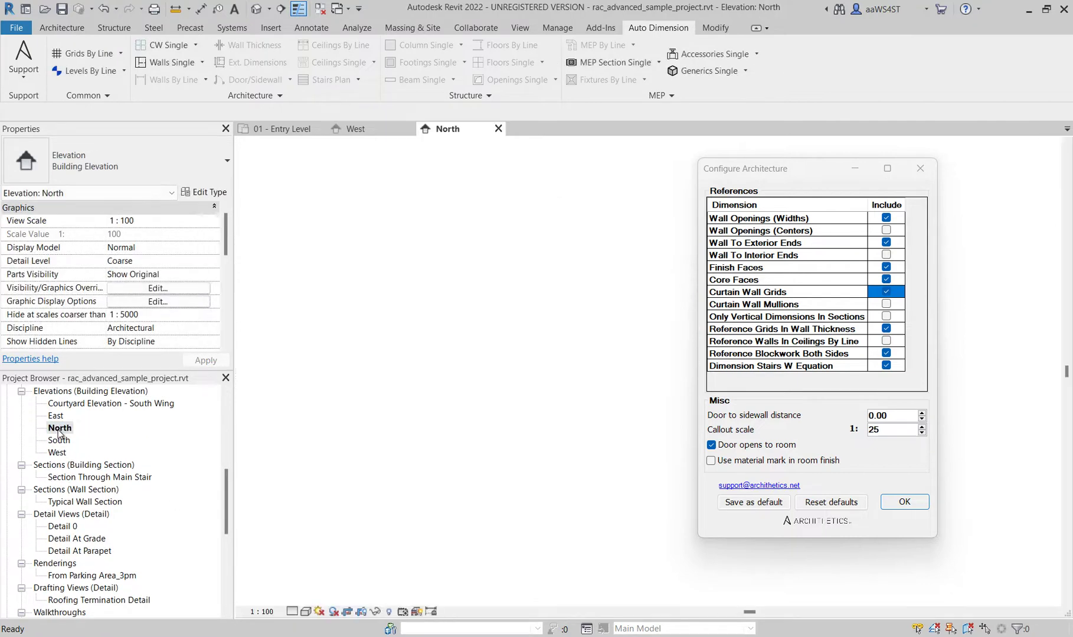
middle_click_drag(436, 408, 354, 413)
scroll(577, 380, "up", 2)
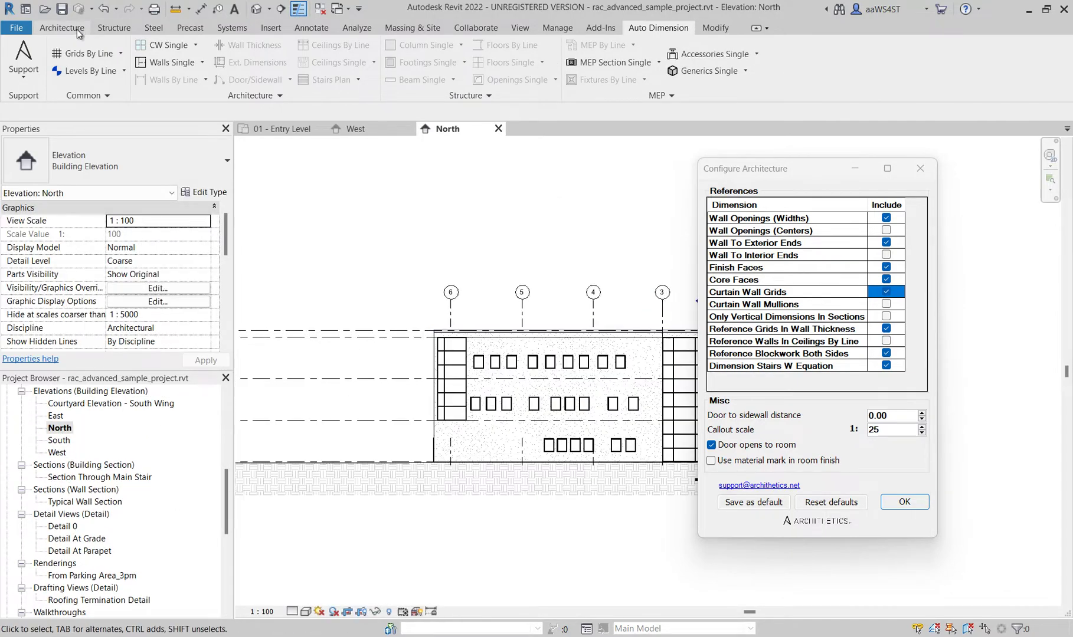
left_click(577, 381)
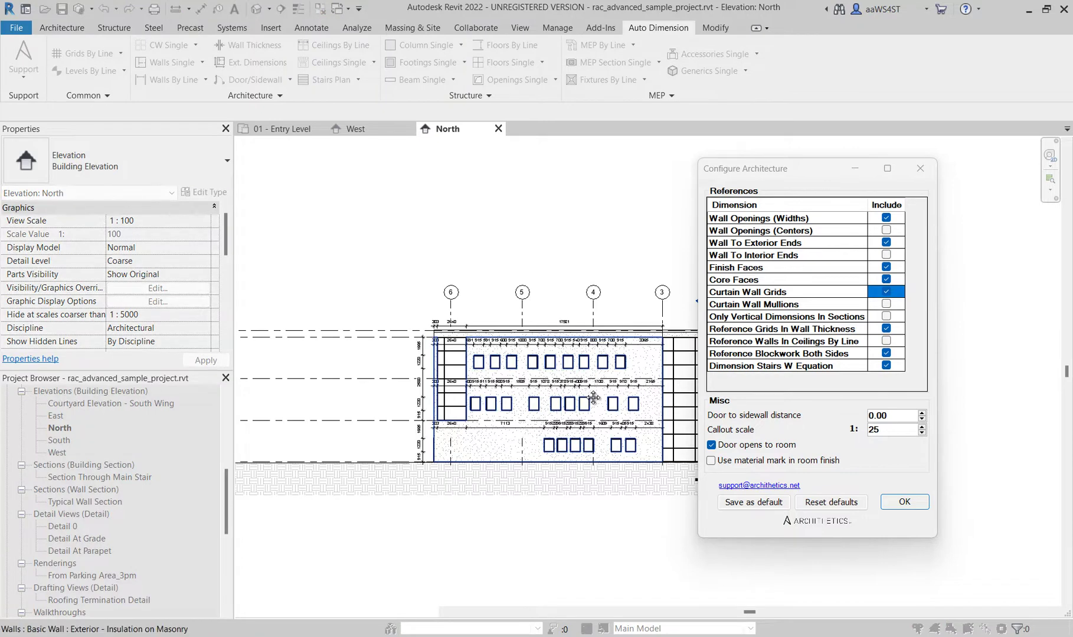
scroll(425, 373, "up", 4)
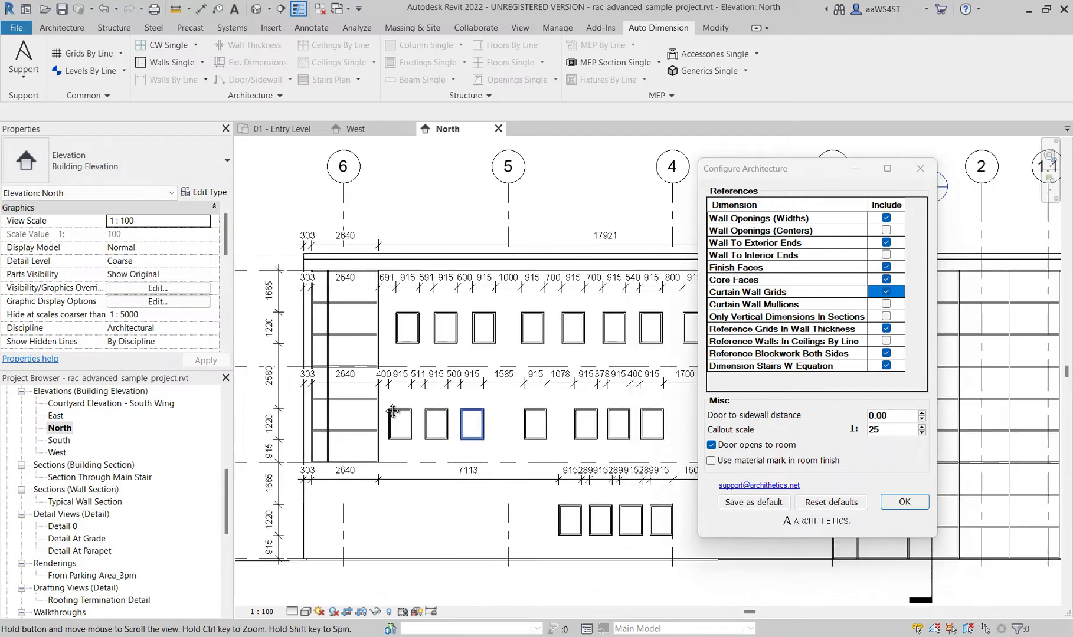
scroll(533, 318, "down", 4)
scroll(413, 247, "up", 1)
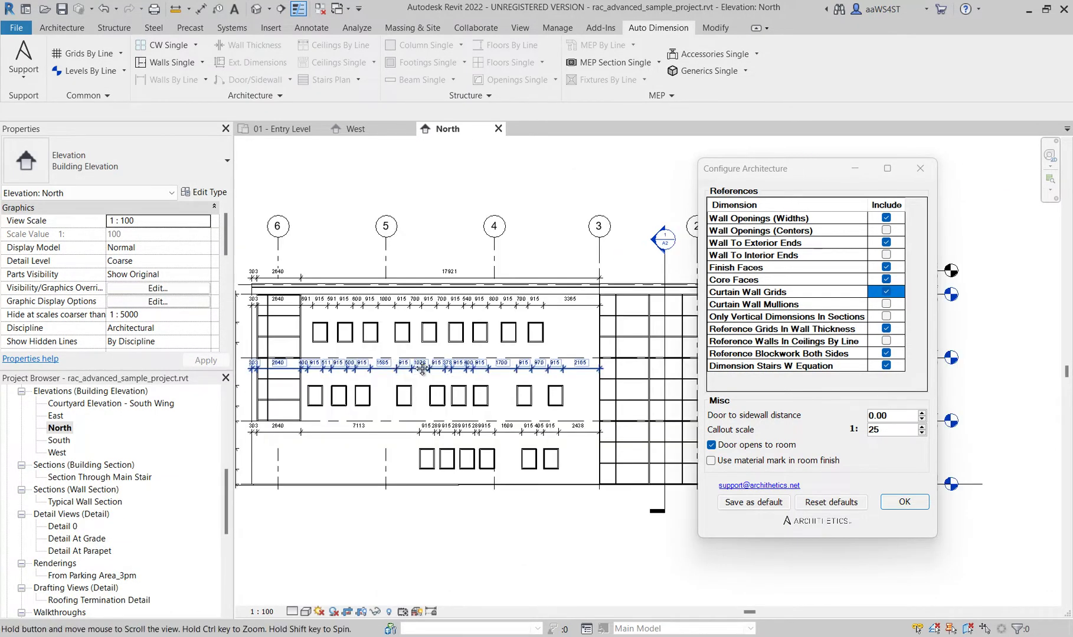
left_click(204, 79)
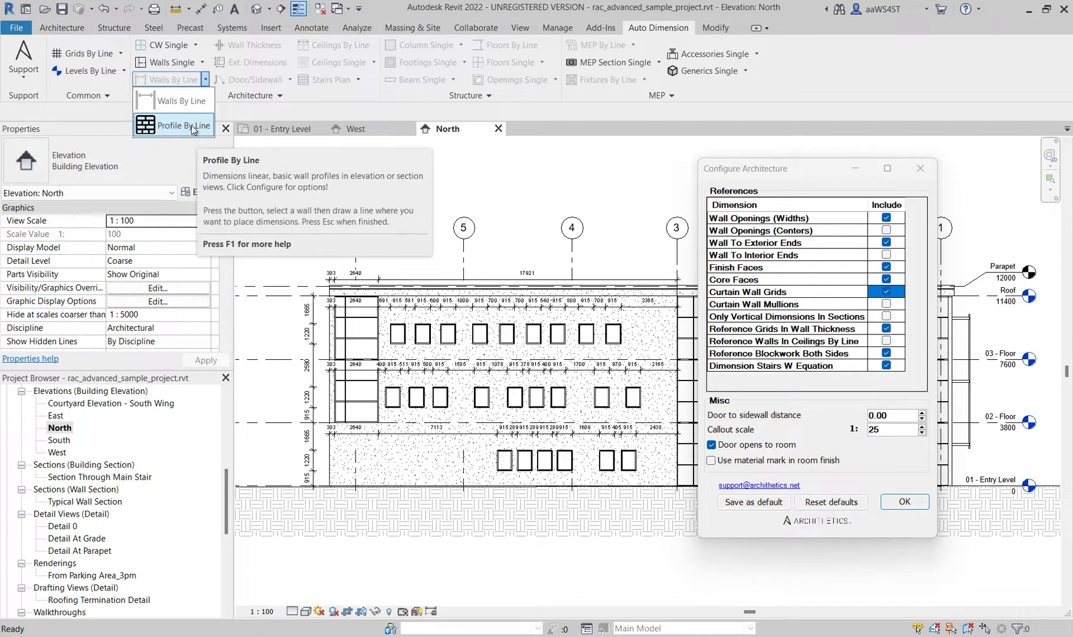
Dimension the top-floor windows on the North elevation's masonry wall with Profile By Line
left_click(183, 125)
left_click(423, 321)
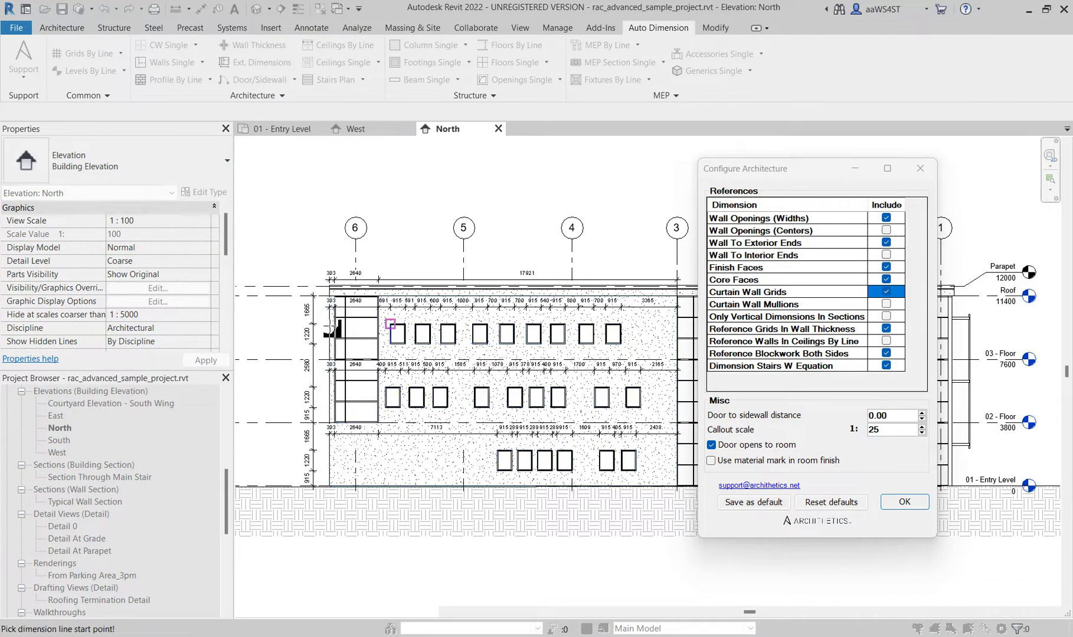
left_click(282, 332)
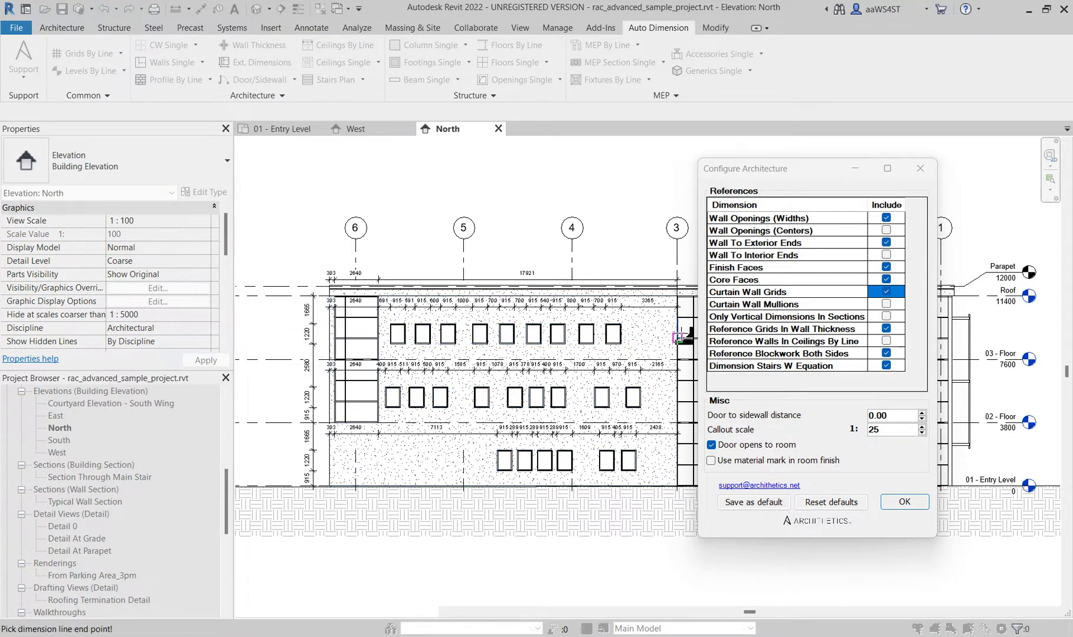
left_click(690, 336)
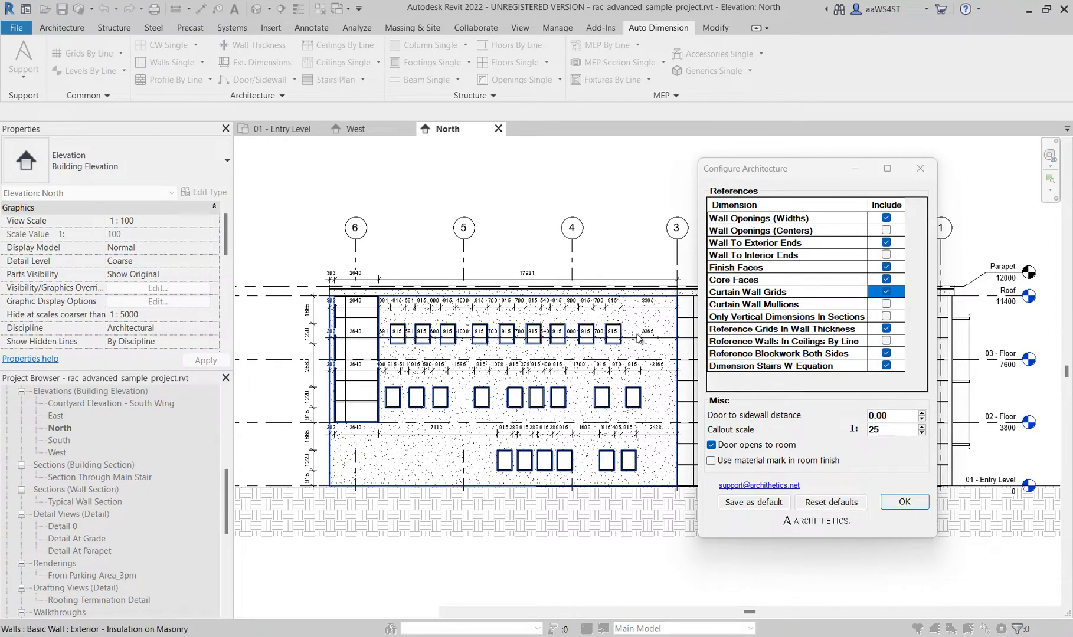
key("Escape")
Return to the 01 - Entry Level floor plan
scroll(639, 338, "up", 5)
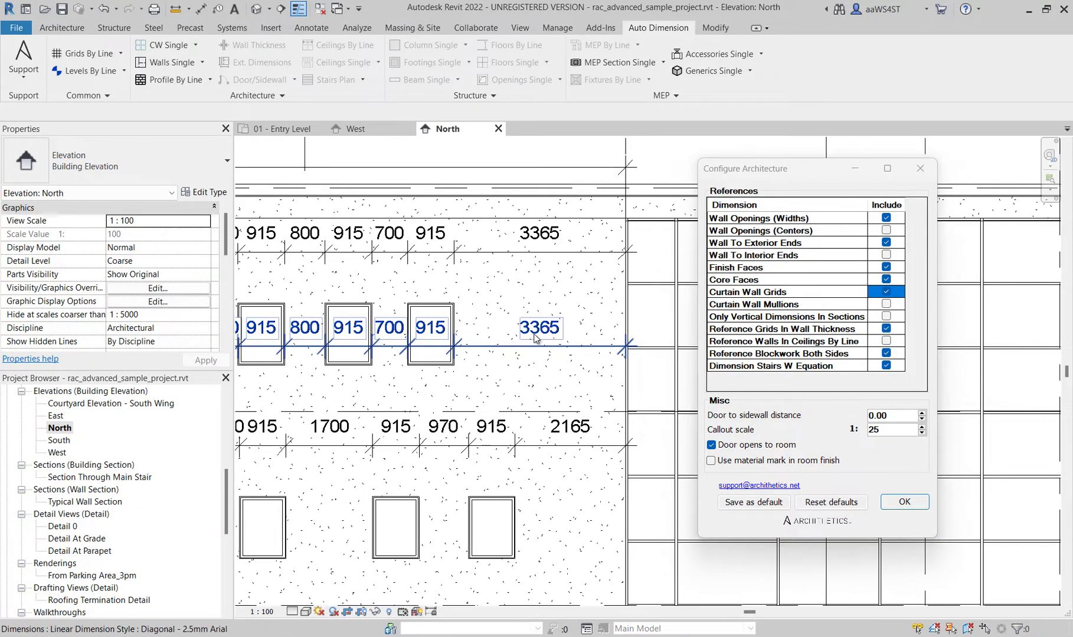
scroll(536, 339, "down", 4)
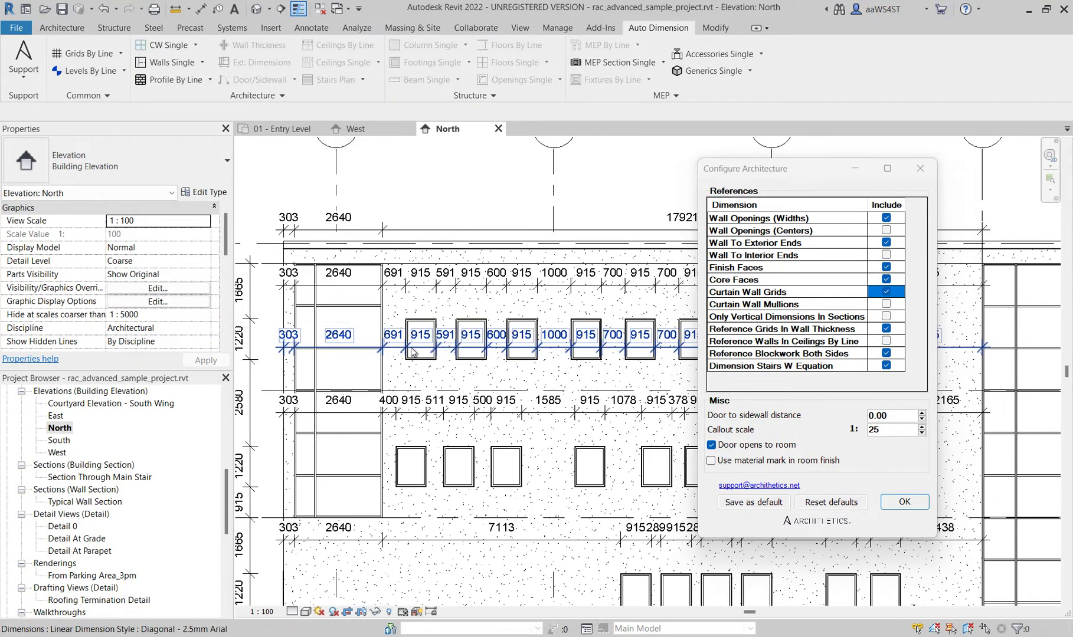
scroll(411, 253, "down", 5)
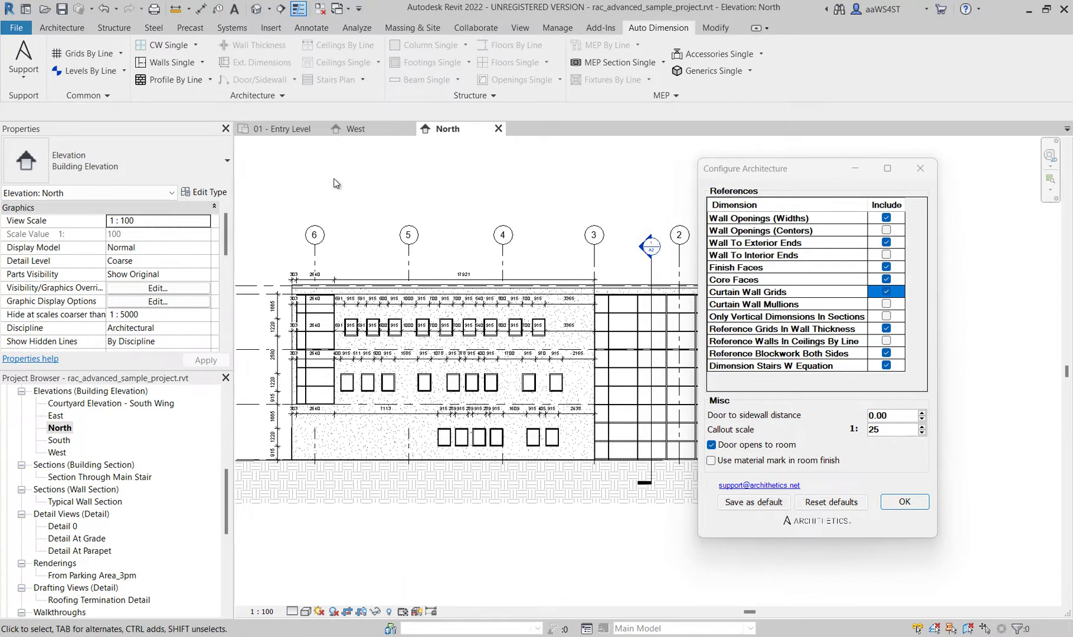
left_click(296, 133)
scroll(401, 397, "up", 8)
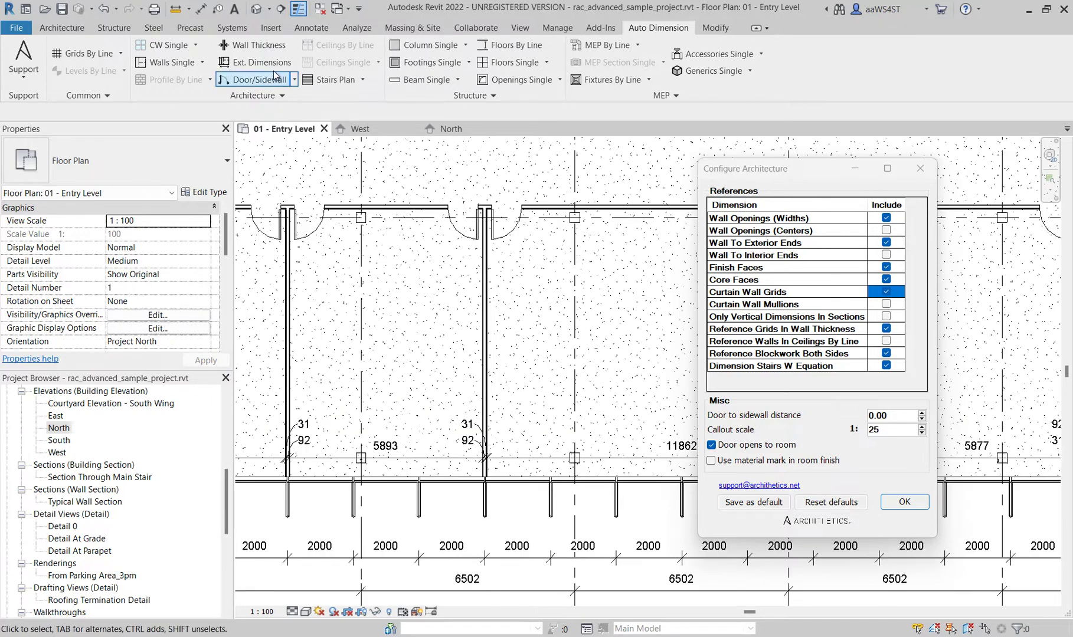
Dimension a wall's thickness on the Entry Level plan, accepting the grid-reference warning
left_click(255, 46)
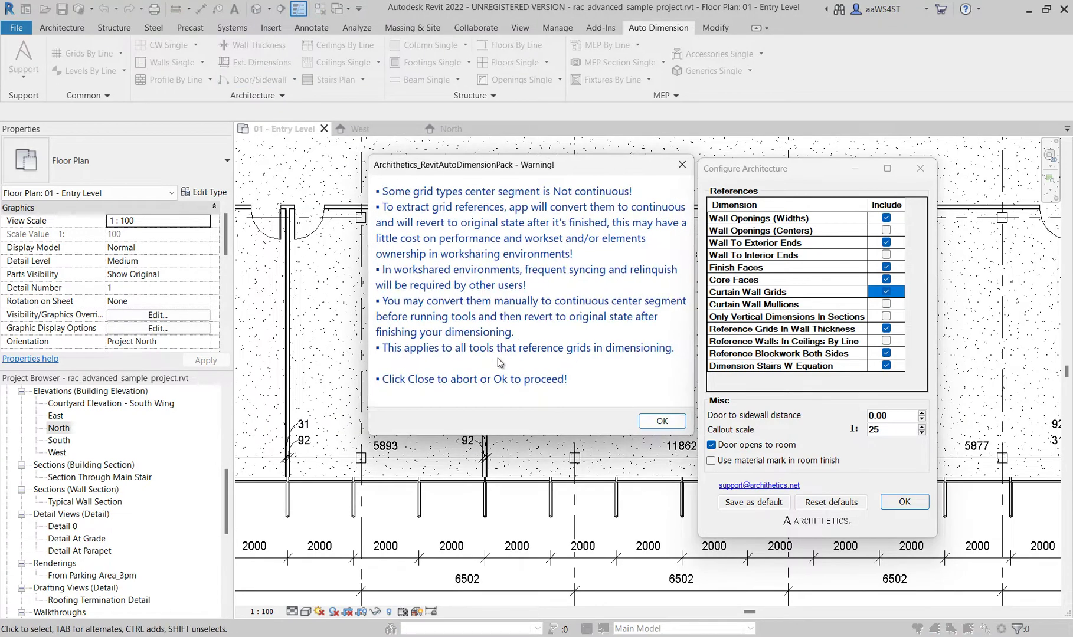
left_click(662, 421)
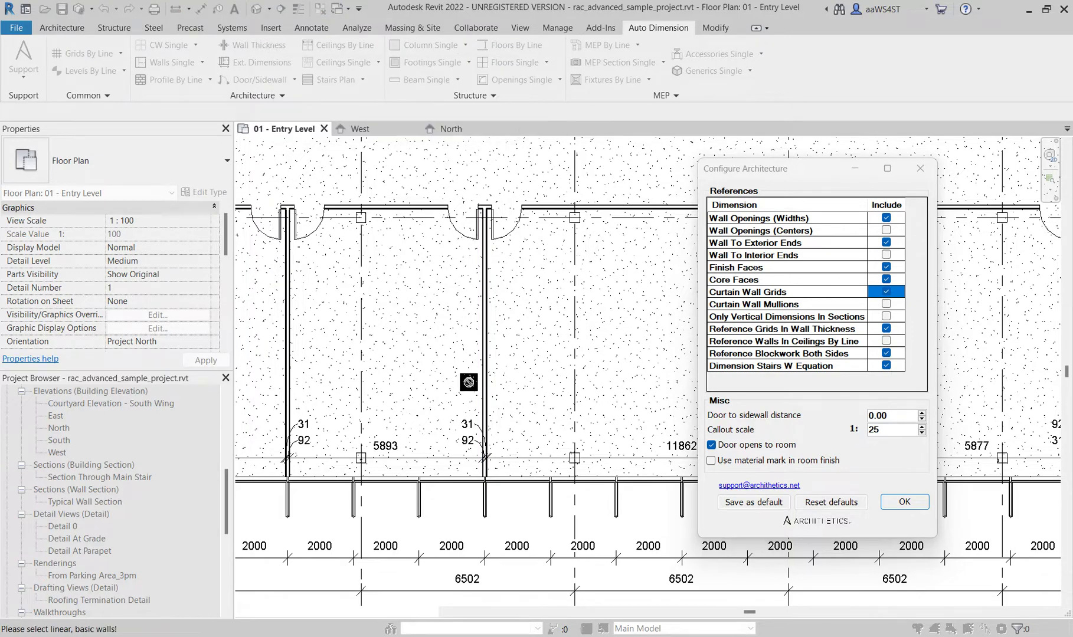
left_click(484, 378)
scroll(499, 378, "up", 2)
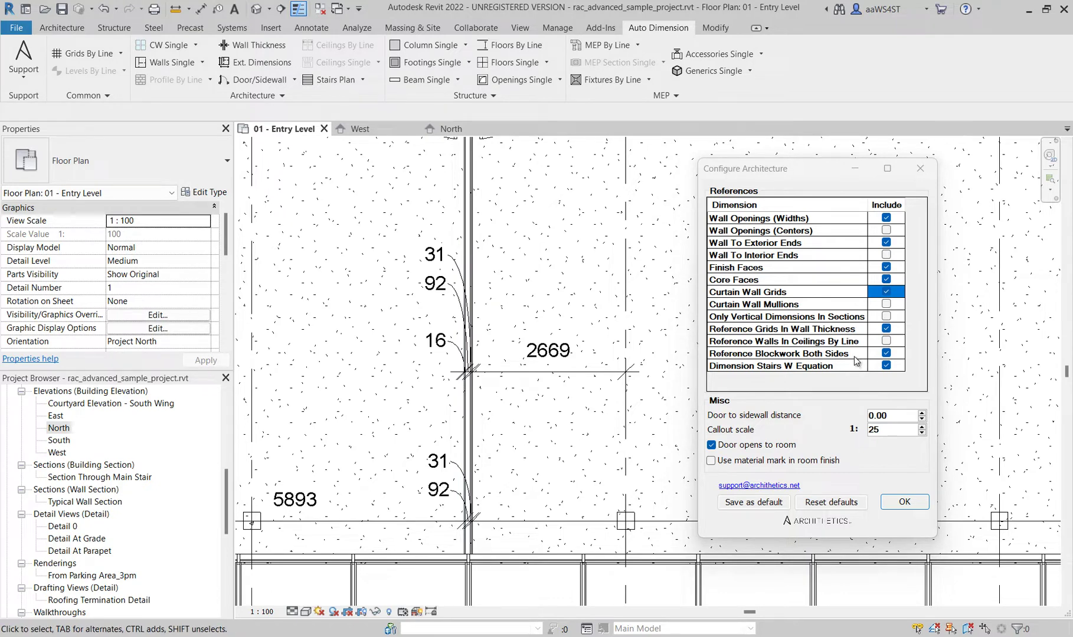
Uncheck Reference Grids In Wall Thickness and rerun Wall Thickness, accepting the grid warning
left_click(886, 330)
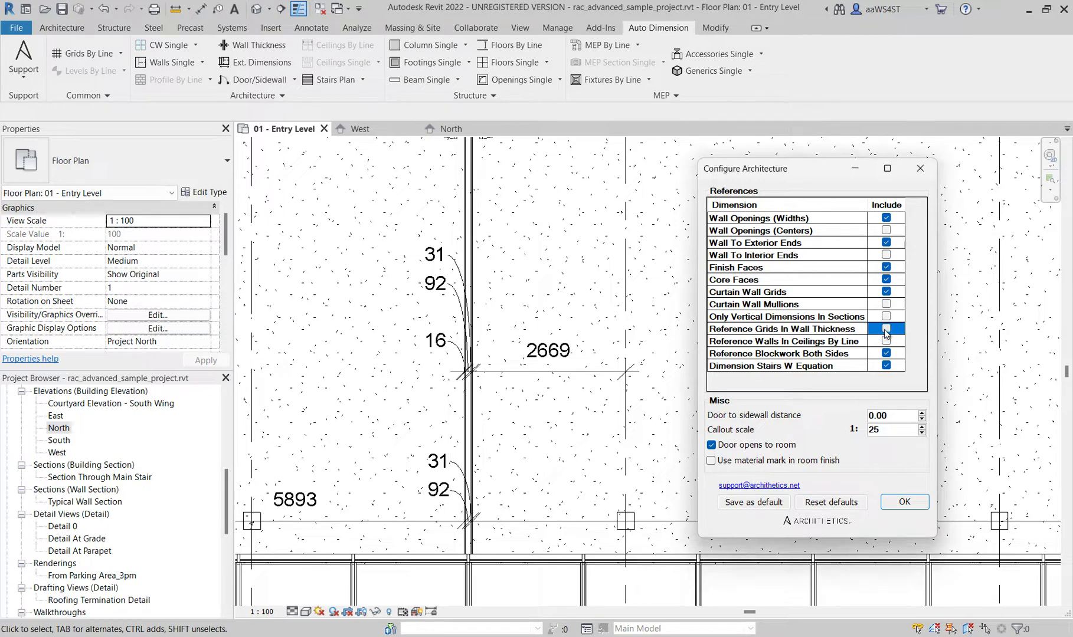
scroll(595, 324, "down", 4)
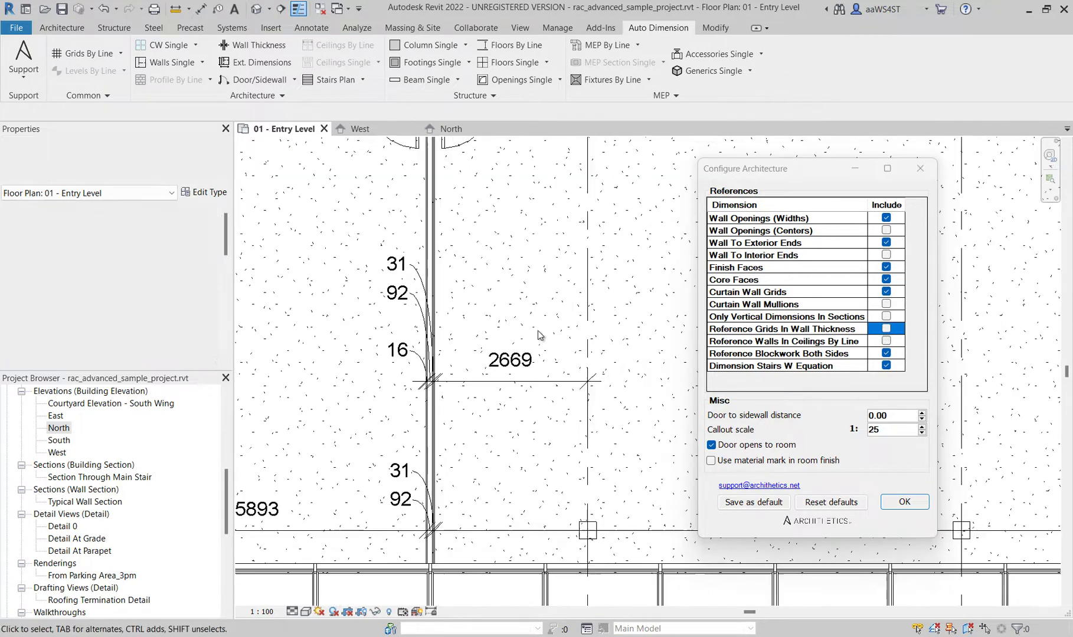
left_click(268, 49)
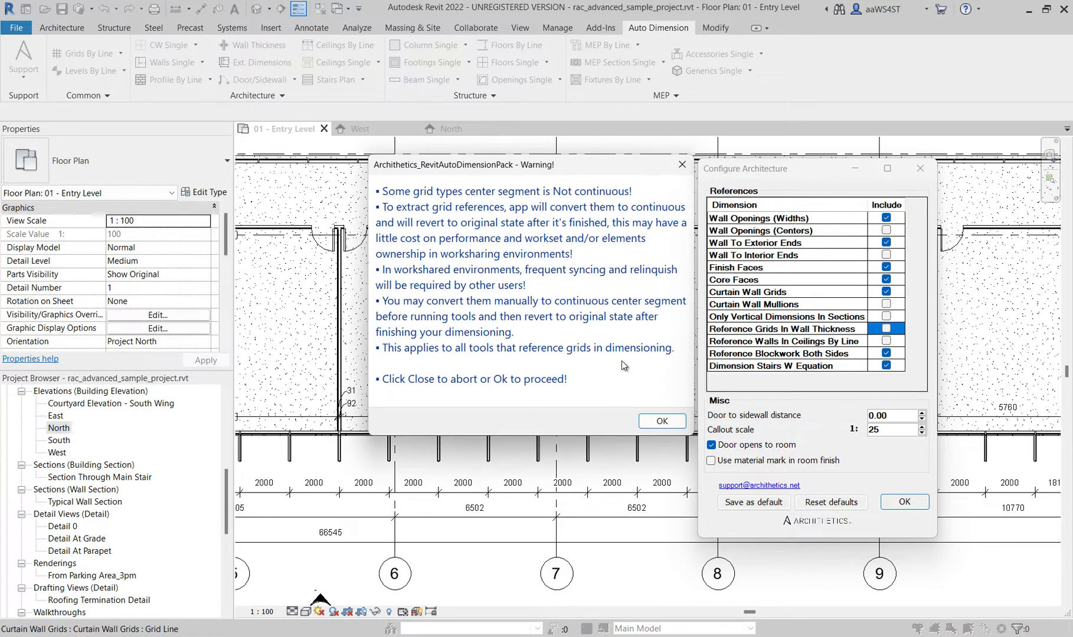
left_click(662, 421)
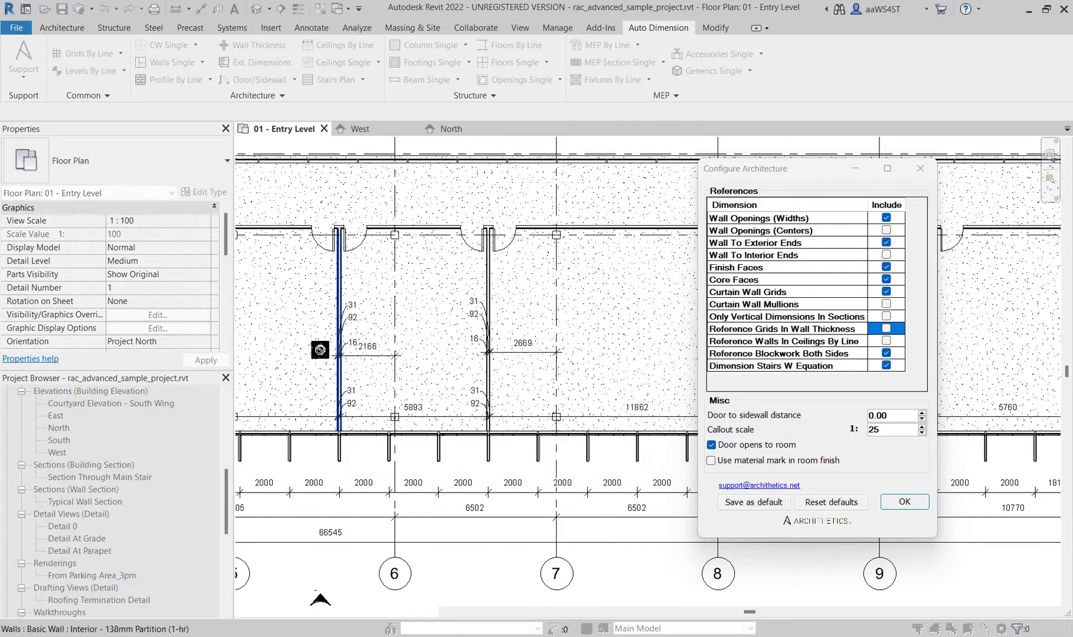
scroll(310, 341, "up", 1)
scroll(419, 312, "up", 1)
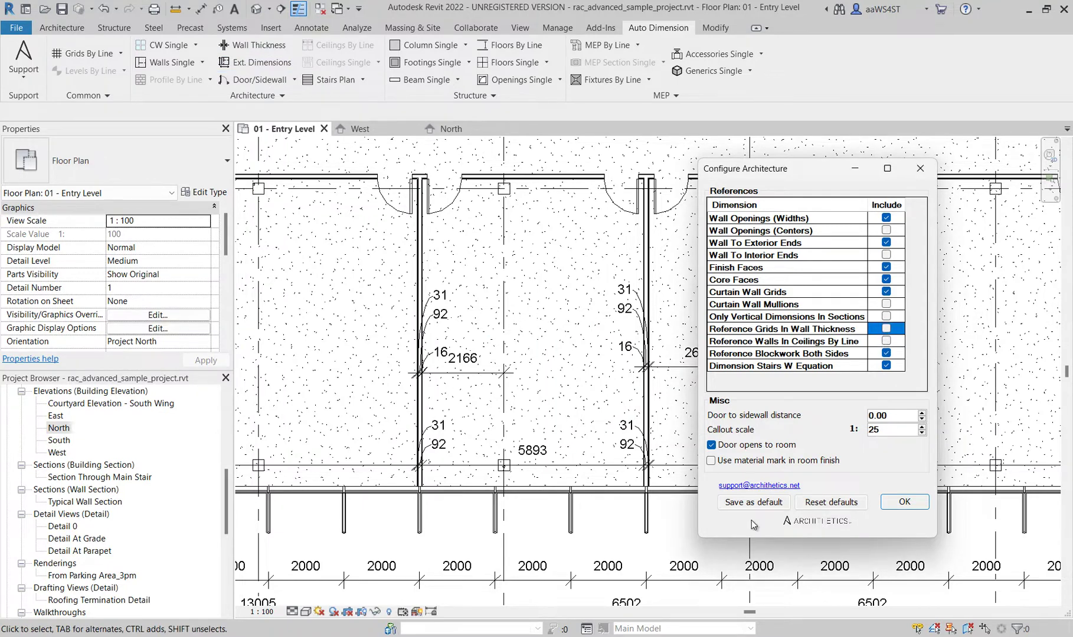
Dimension the interior partition wall layers, giving thicknesses of 31, 92 and 16
left_click(754, 503)
middle_click_drag(656, 432, 632, 436)
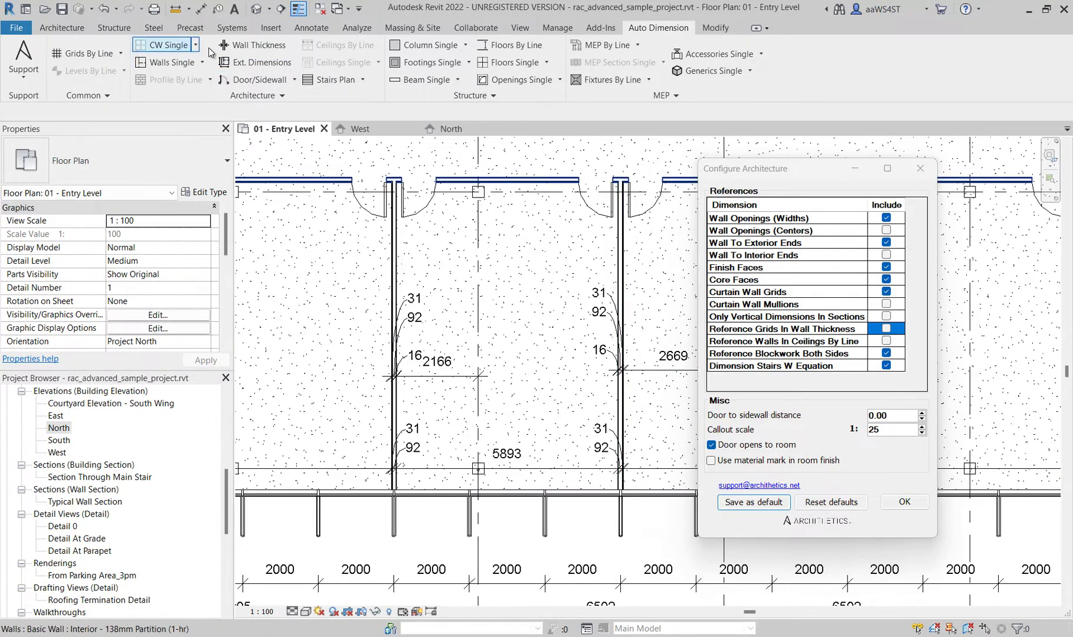
left_click(254, 47)
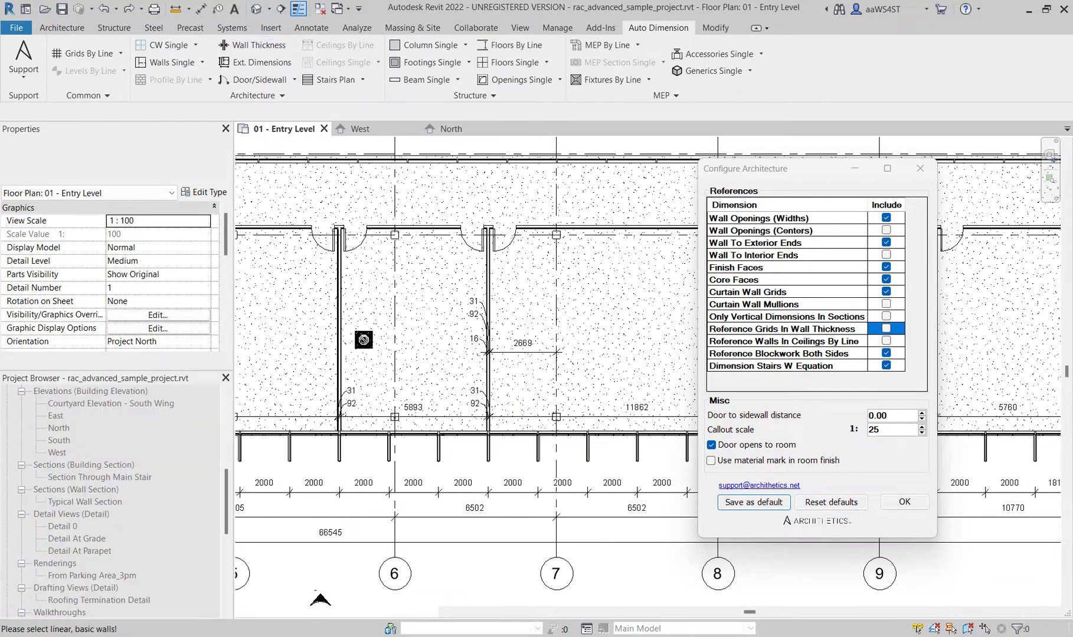
left_click(344, 351)
scroll(307, 295, "up", 4)
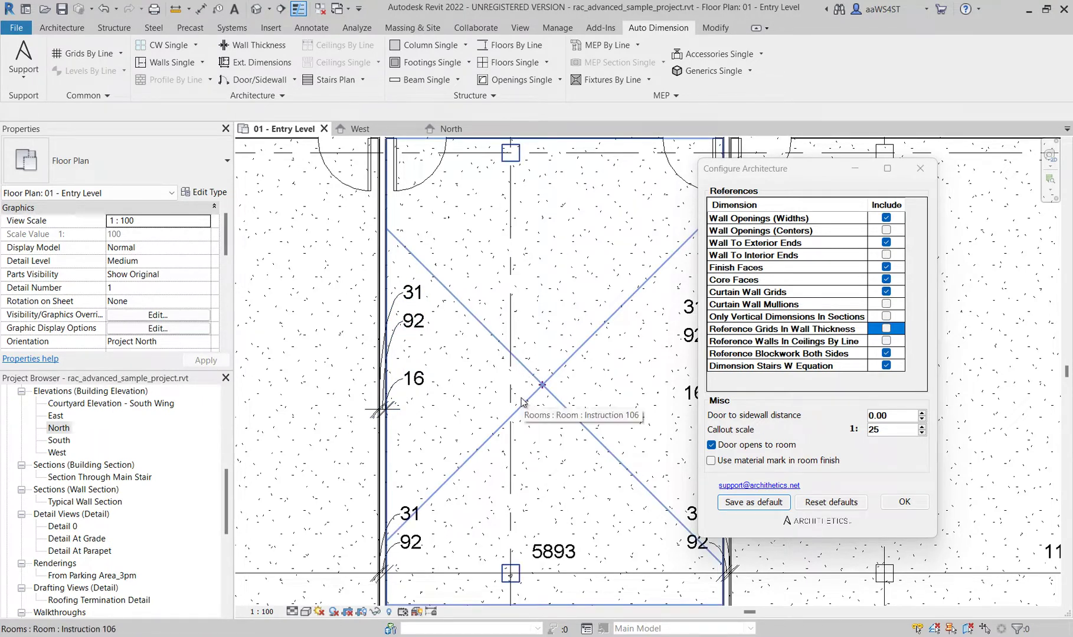
middle_click_drag(521, 402, 505, 391)
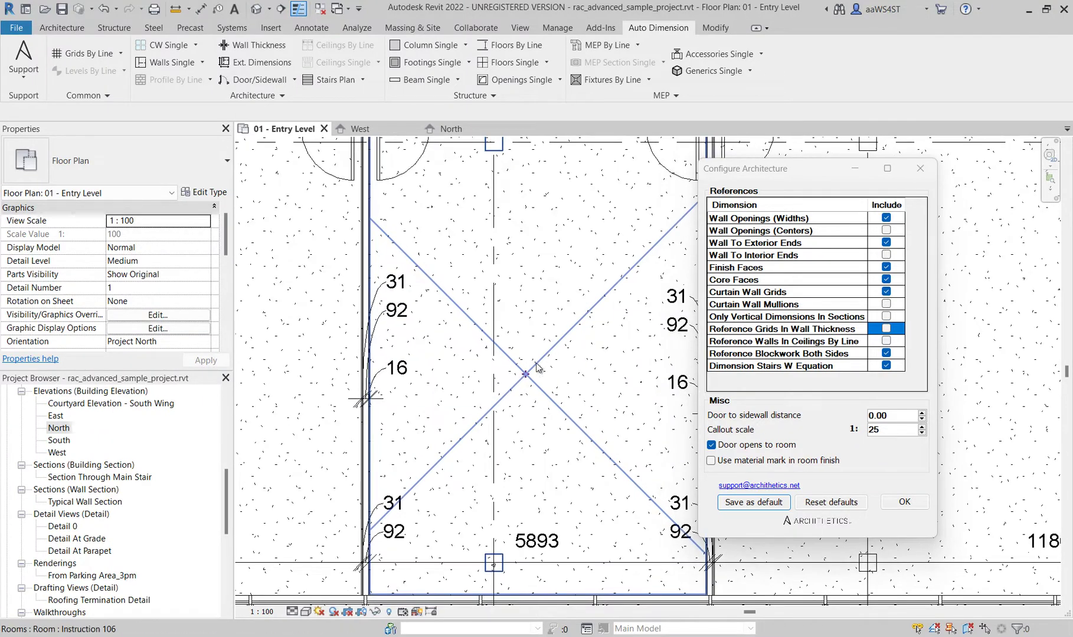
Exclude core faces from auto-dimension references in Configure Architecture
left_click(886, 284)
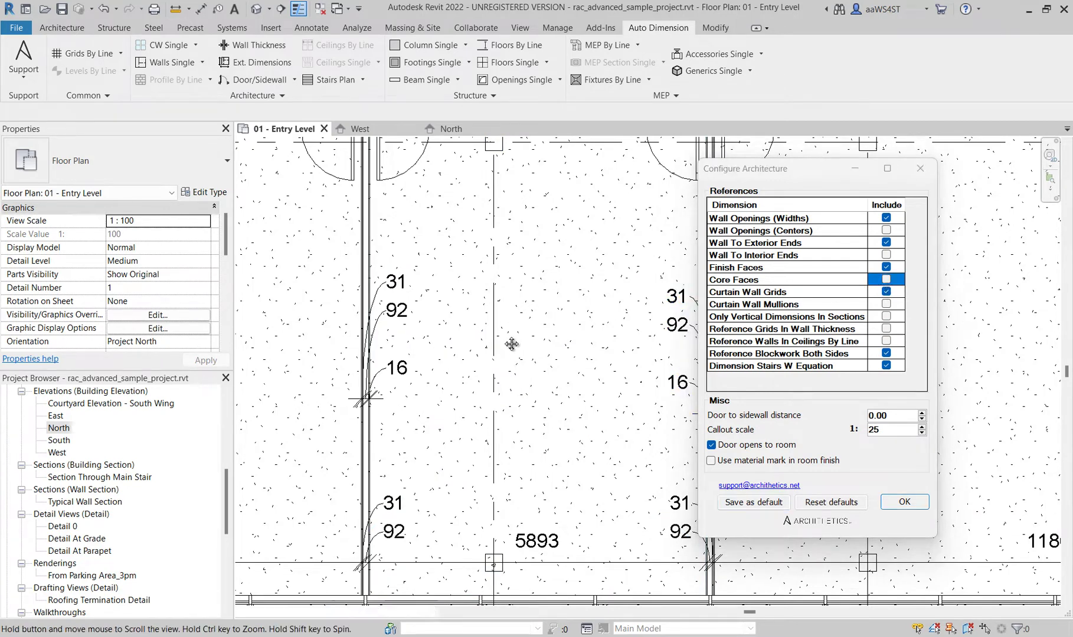
middle_click_drag(510, 344, 489, 348)
scroll(476, 424, "down", 3)
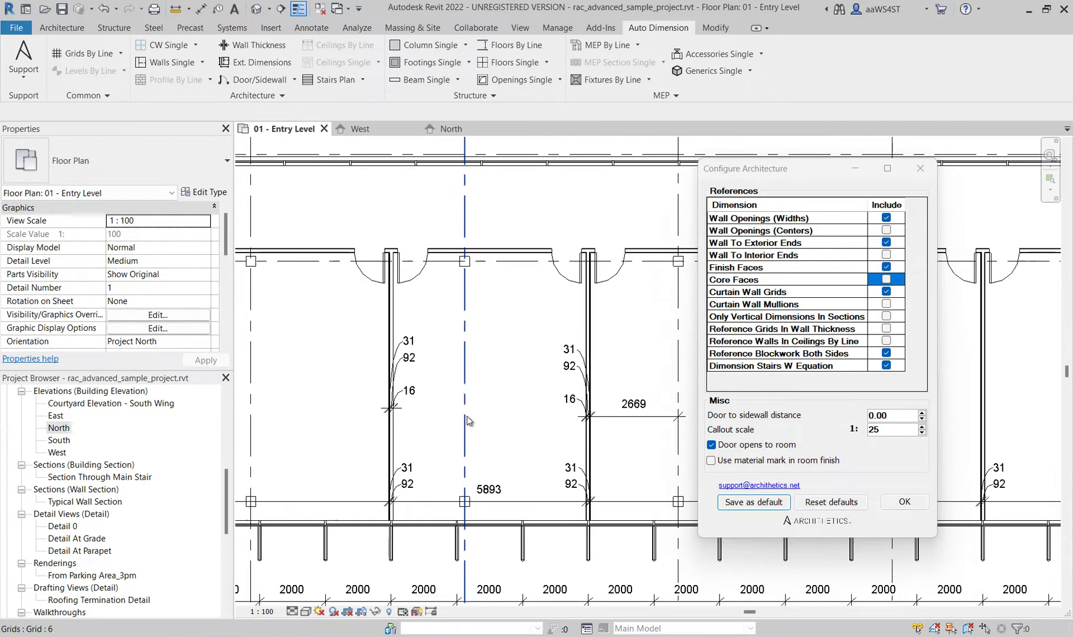
Dimension the basic wall in the left bay beside the 10931 room, adding a 139 dimension
left_click(254, 59)
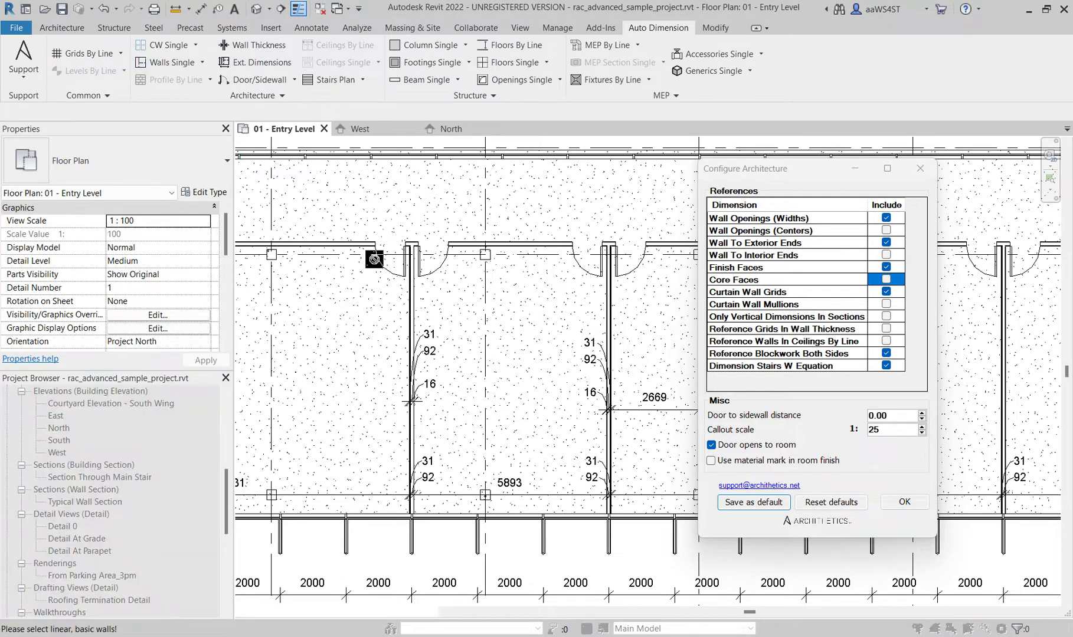
middle_click_drag(413, 366, 289, 368)
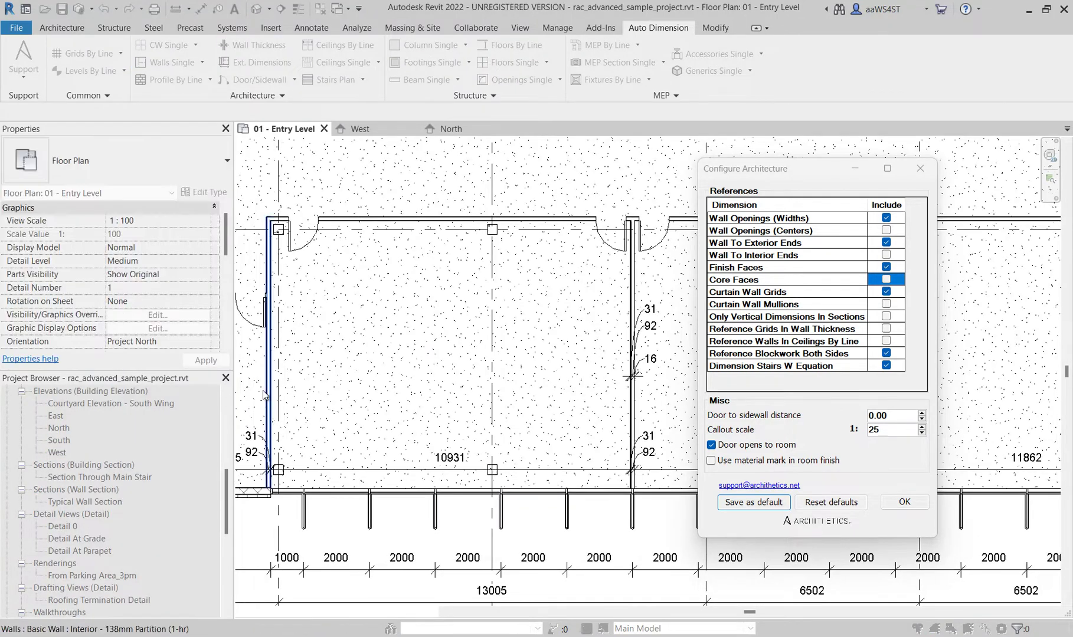
scroll(295, 394, "up", 3)
scroll(295, 393, "up", 2)
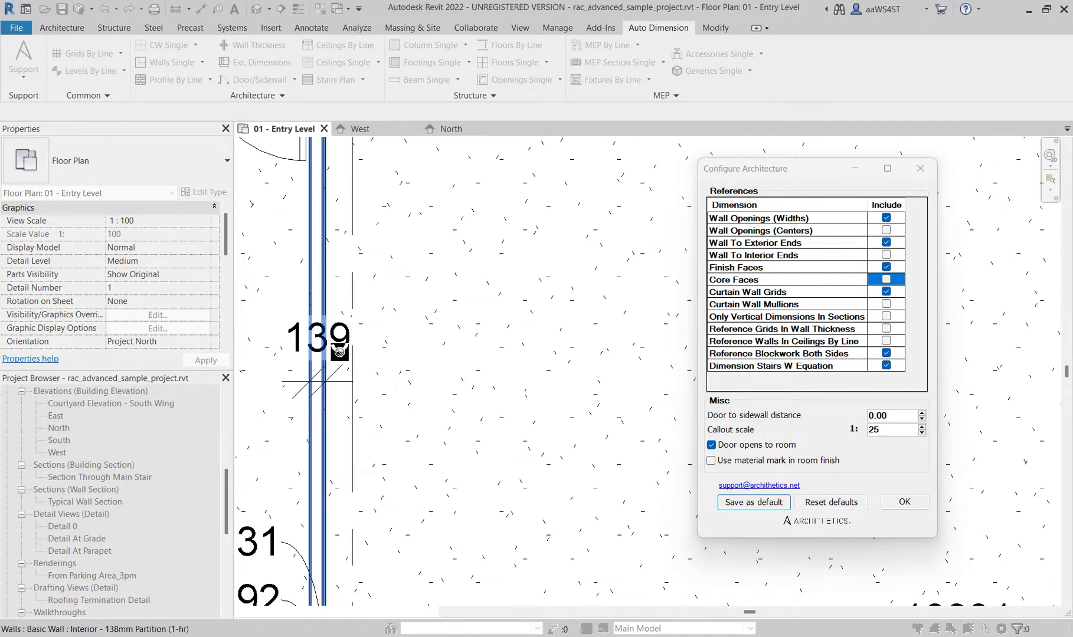
scroll(384, 482, "down", 5)
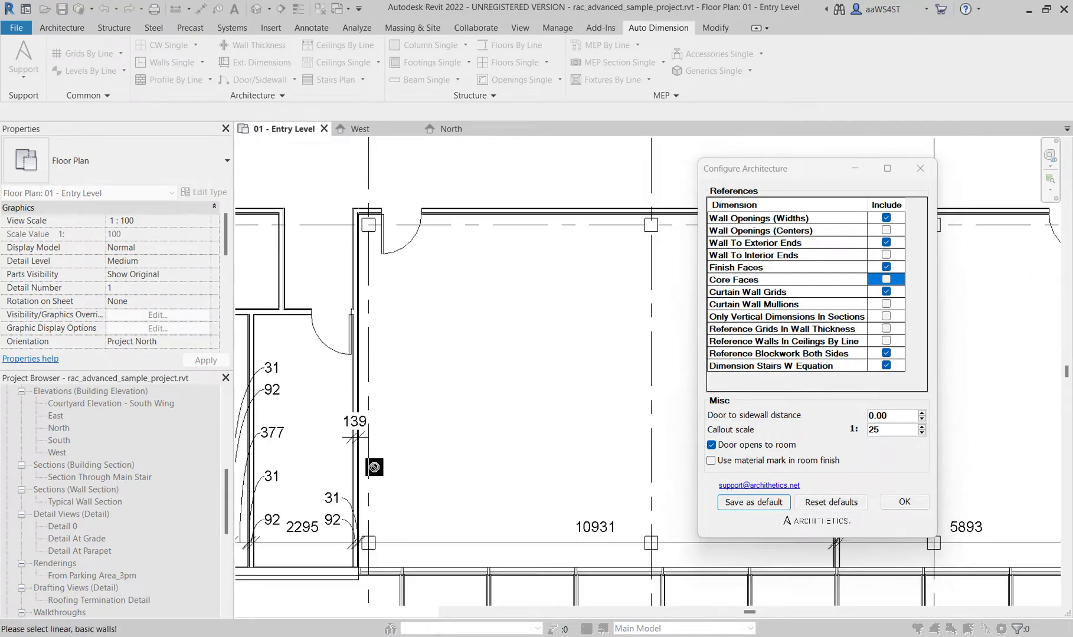
scroll(370, 377, "down", 2)
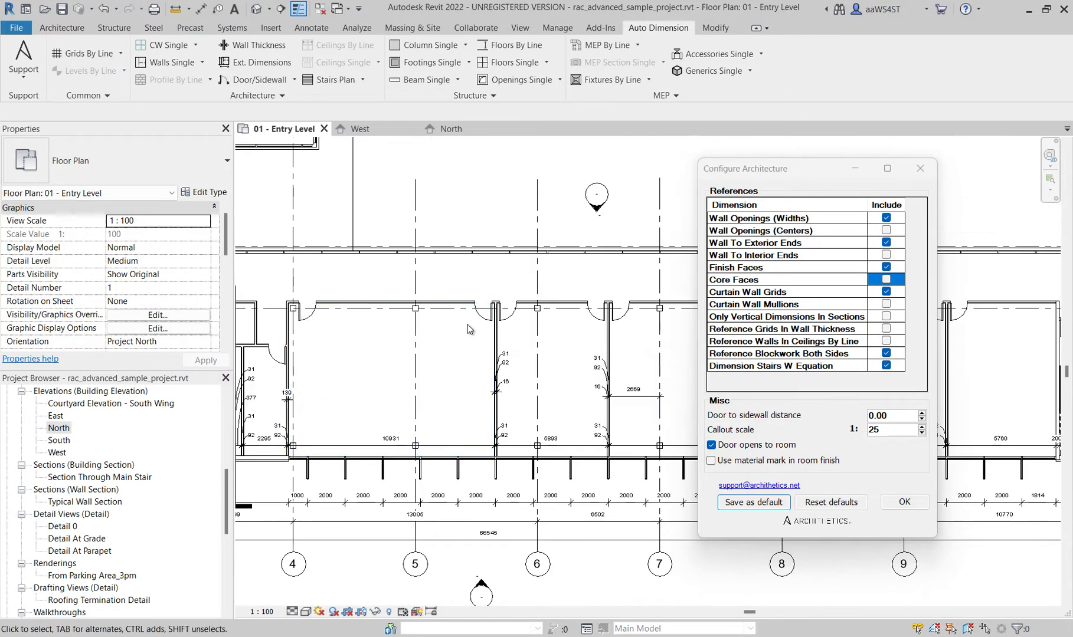
scroll(279, 280, "up", 5)
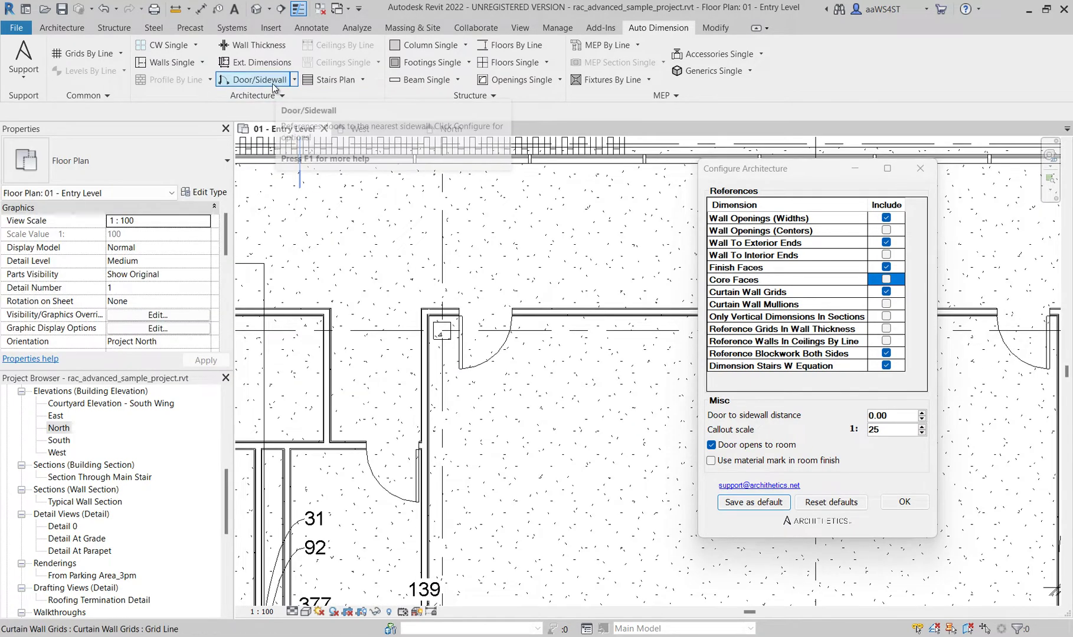
Dimension the first door to its nearest sidewall, adding a 531 dimension
left_click(270, 81)
left_click(463, 367)
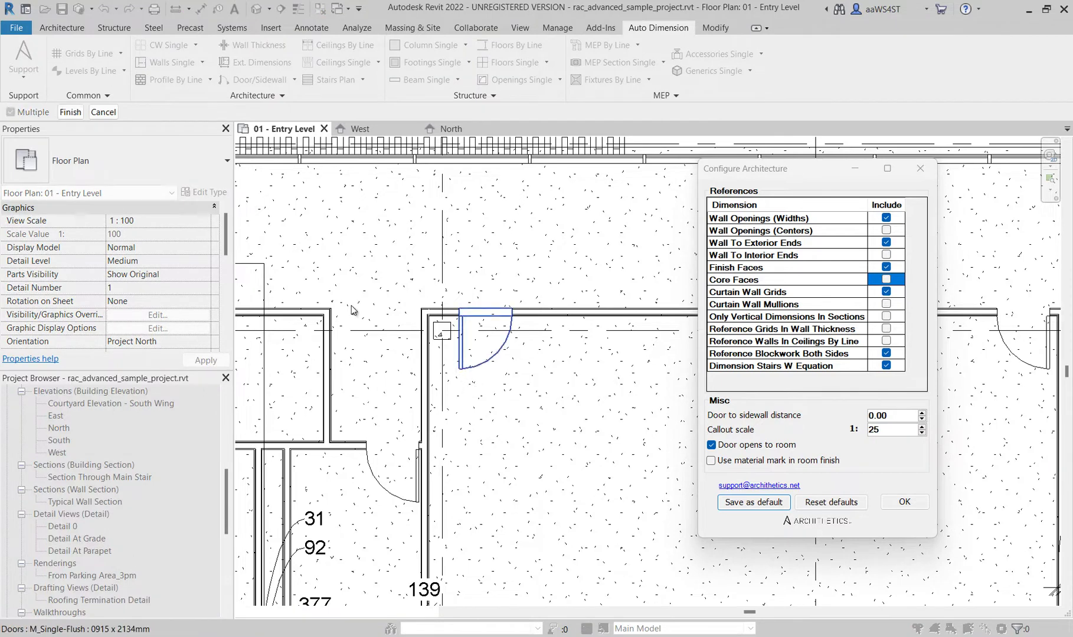
left_click(71, 112)
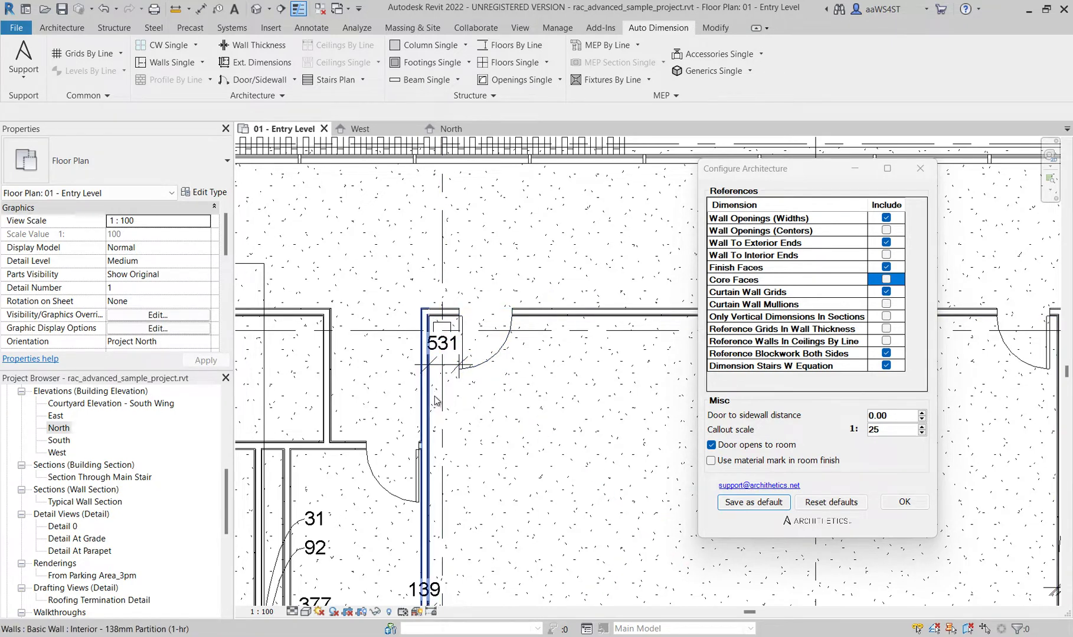
scroll(435, 400, "down", 3)
mouse_move(449, 401)
middle_mouse_down()
mouse_move(599, 383)
mouse_move(638, 425)
mouse_move(477, 394)
middle_mouse_up()
scroll(400, 413, "up", 3)
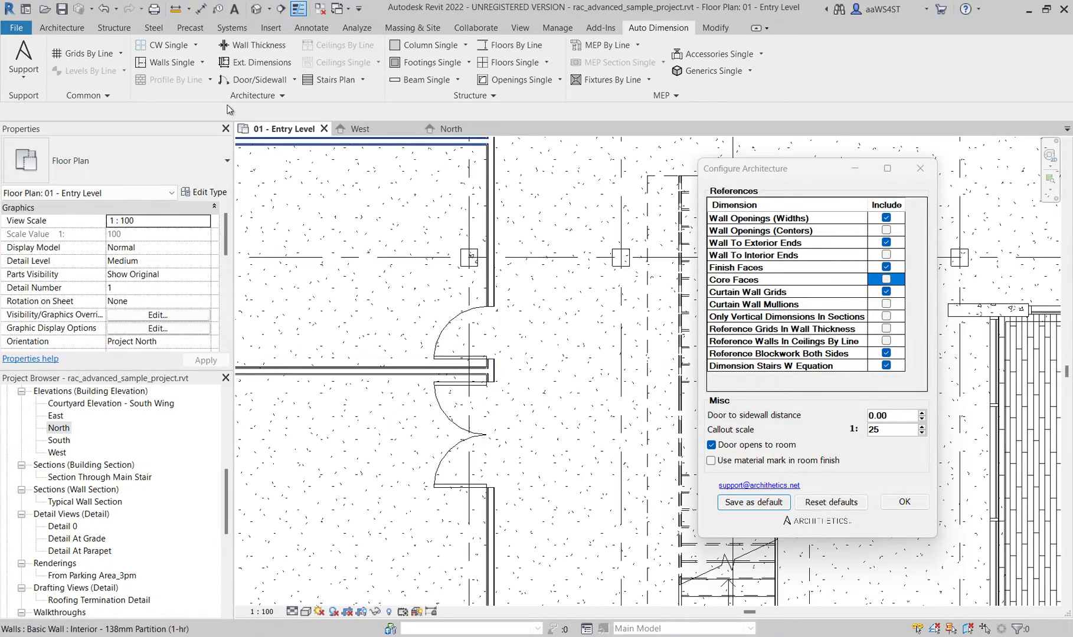
With Multiple cleared, dimension the double door to its sidewalls, adding a pair of 131 dimensions
left_click(260, 80)
left_click(10, 113)
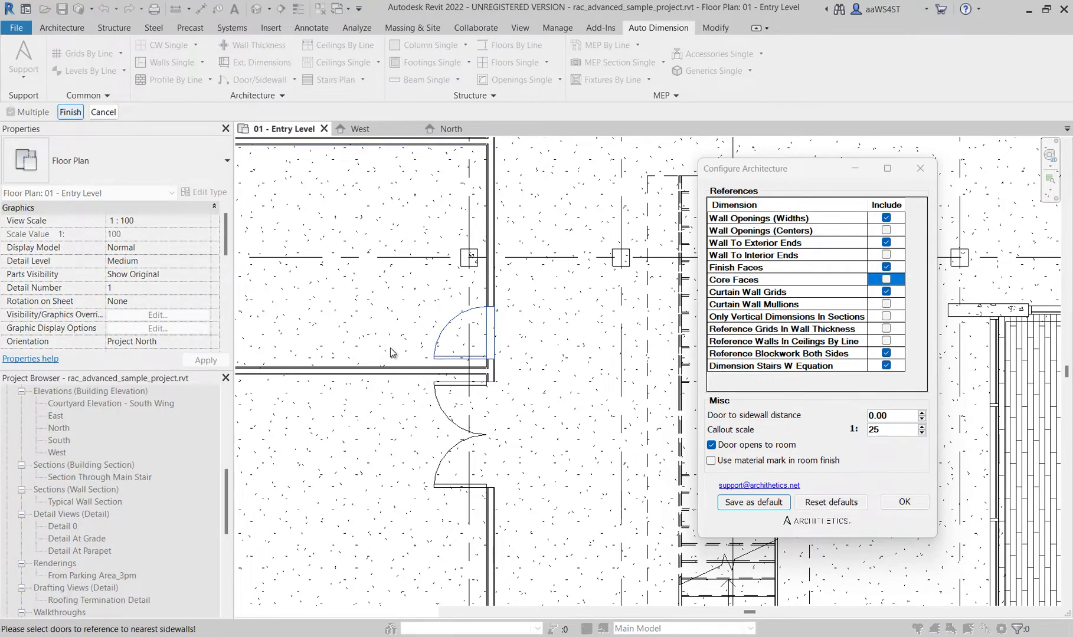
scroll(389, 348, "down", 3)
left_click(410, 341)
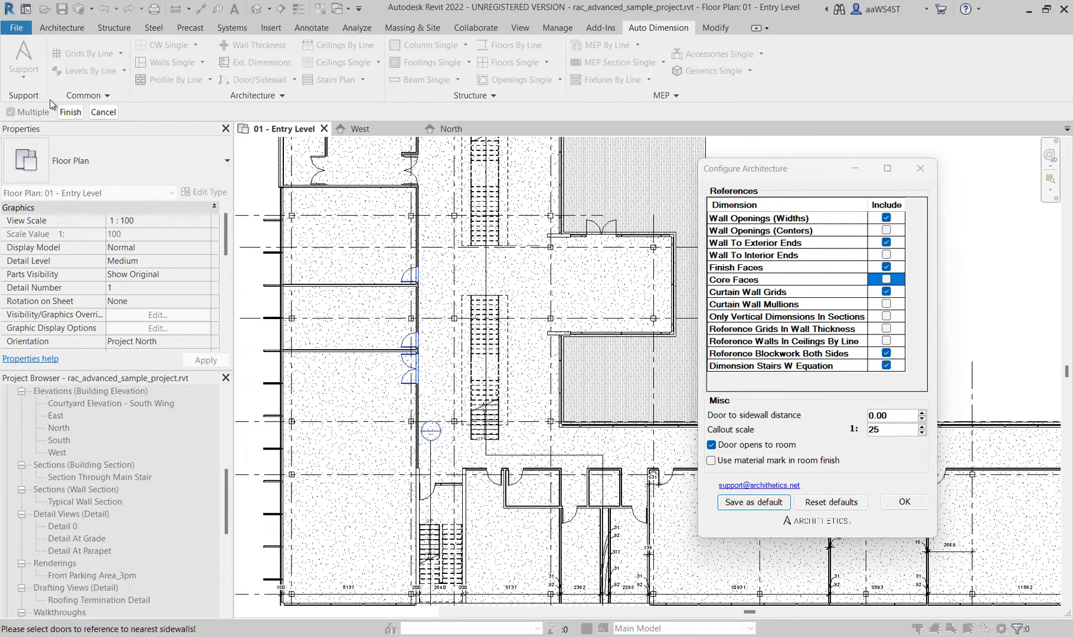
scroll(392, 348, "up", 5)
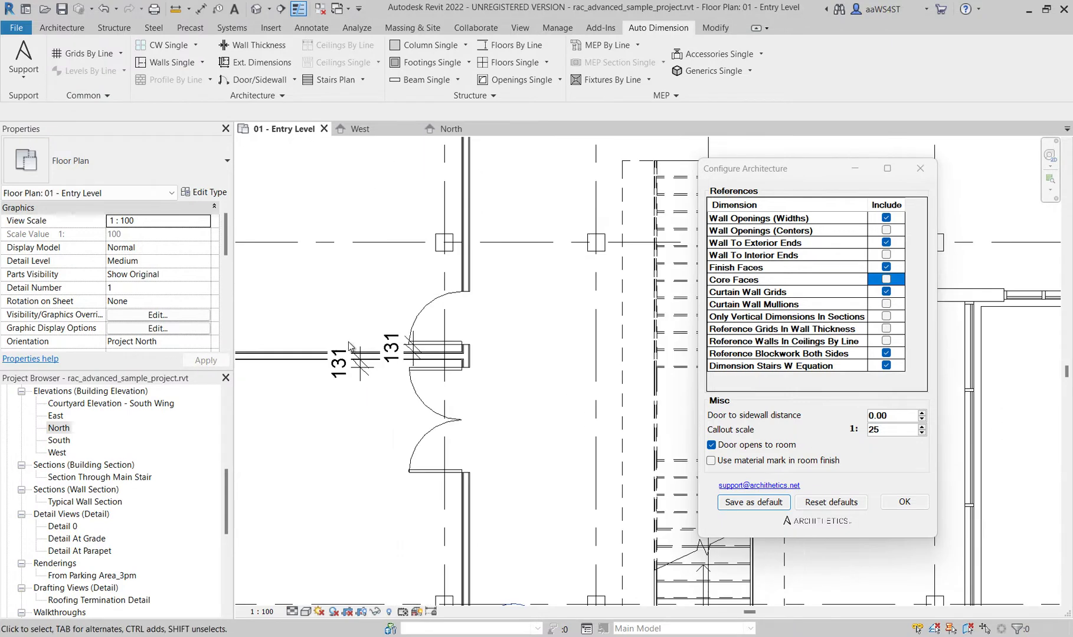
middle_click_drag(428, 304, 428, 362)
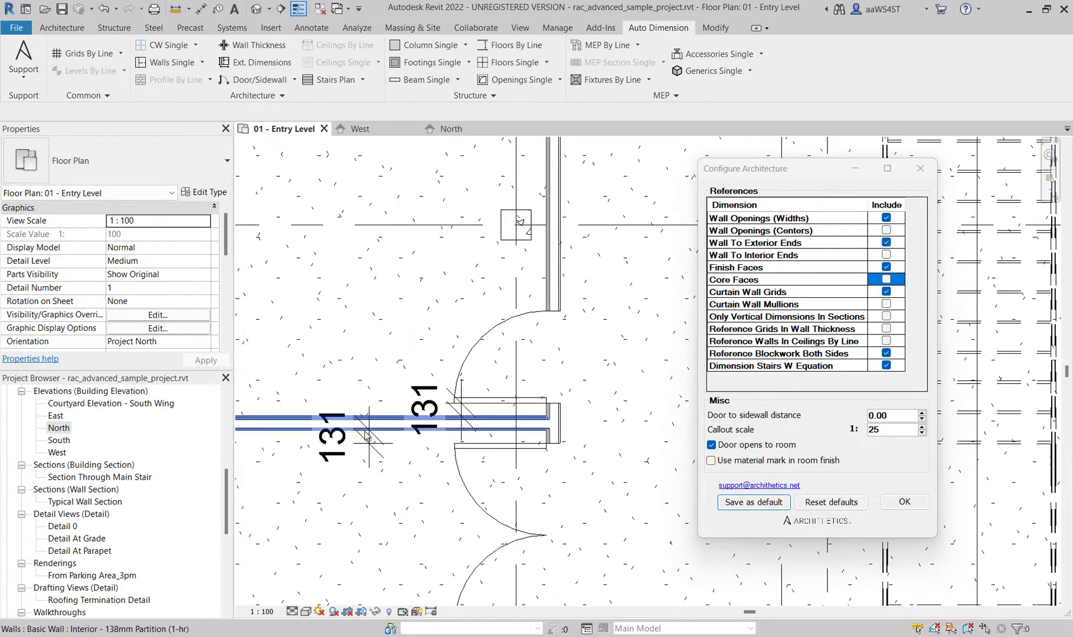
scroll(363, 449, "down", 3)
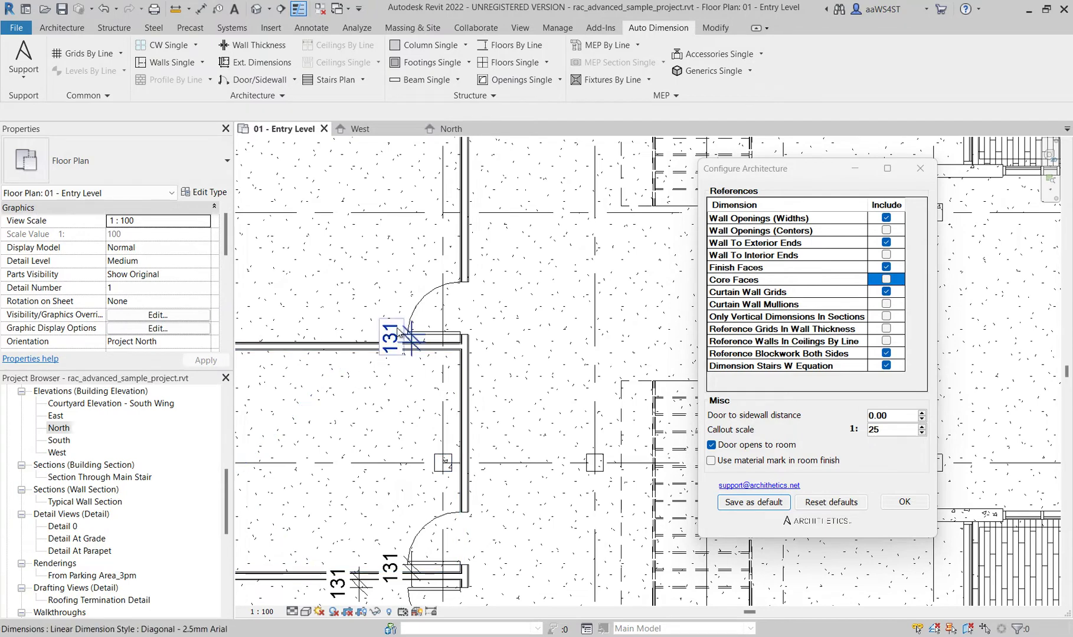
scroll(397, 334, "down", 4)
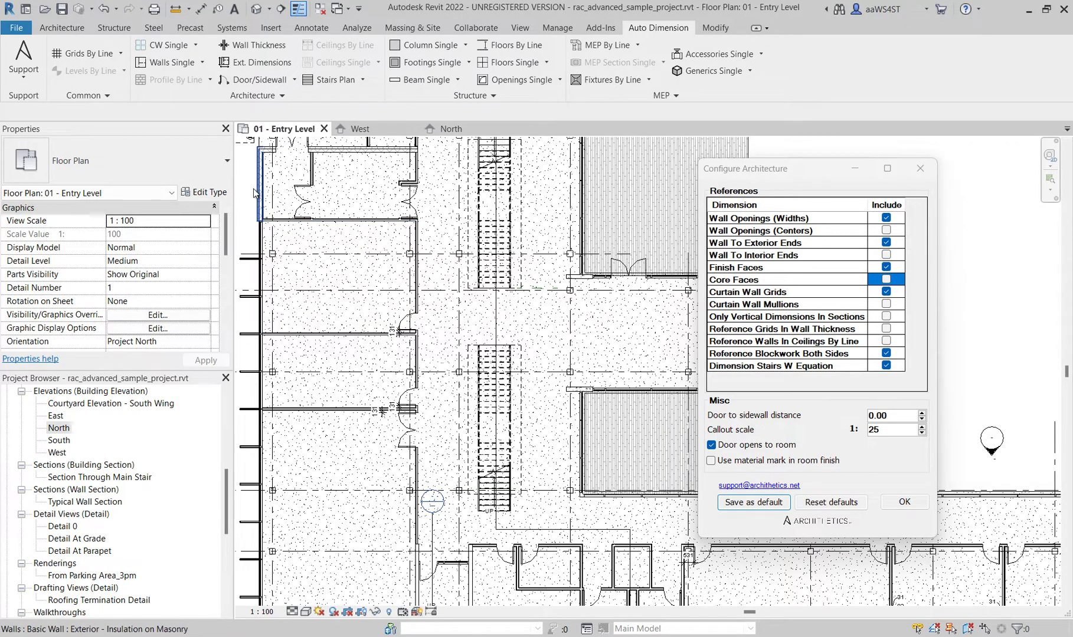
Add Sill/Head dimensions to the 915 door, labelling Head: 2134 and Sill: 0
left_click(294, 80)
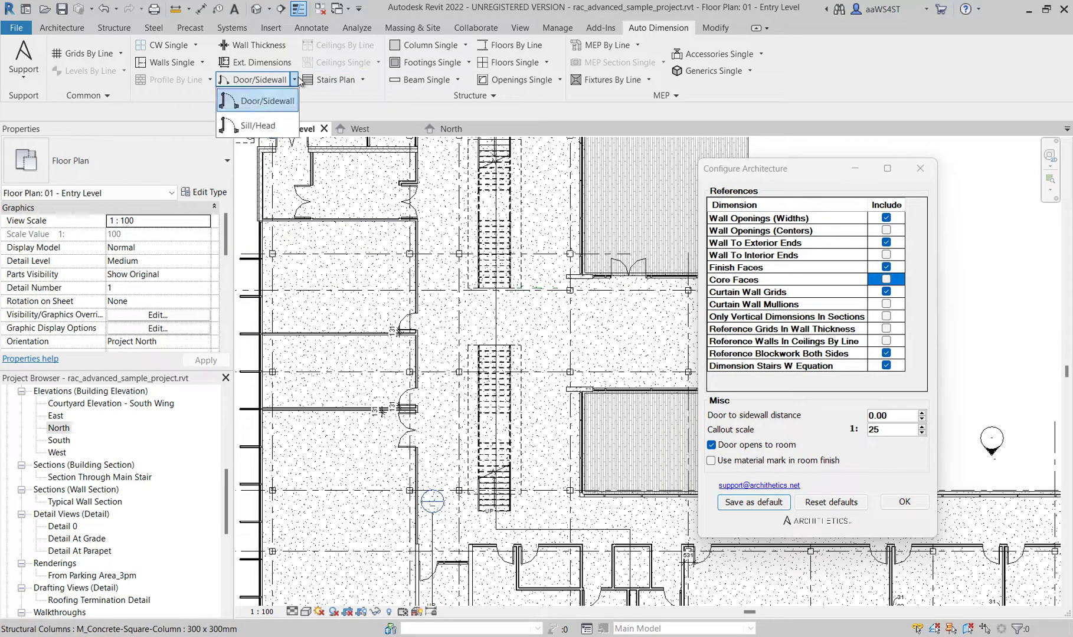
left_click(283, 129)
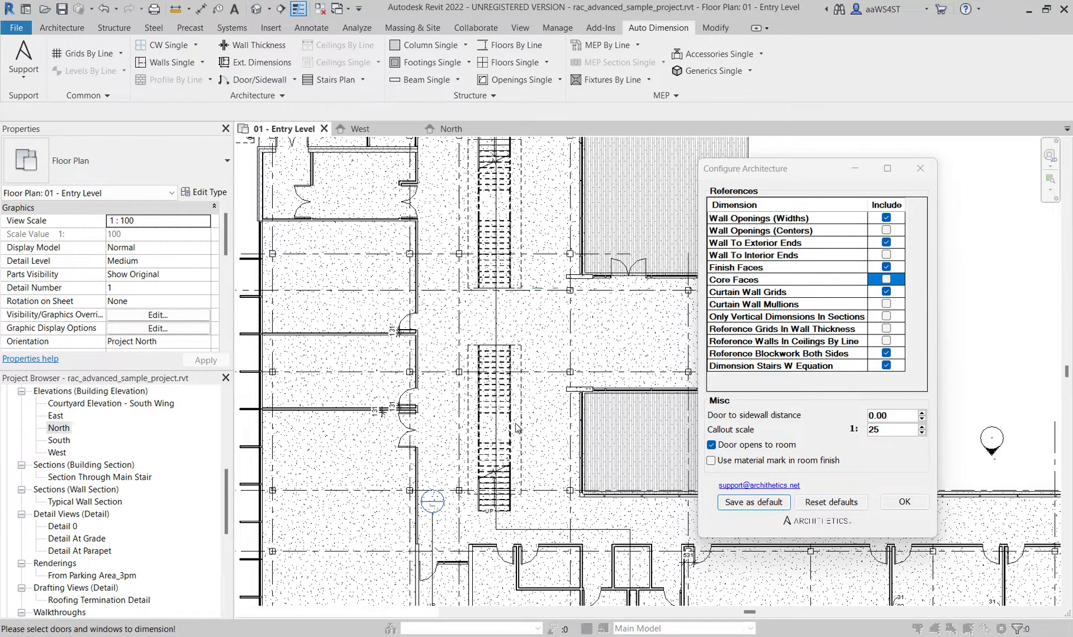
scroll(403, 357, "up", 5)
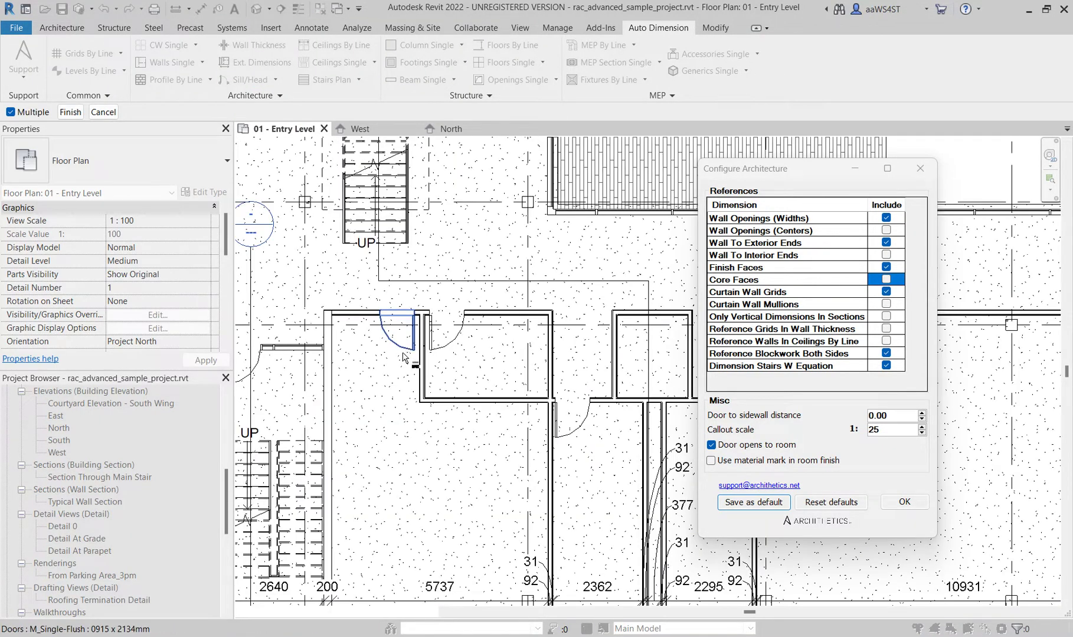
left_click(403, 356)
left_click(76, 115)
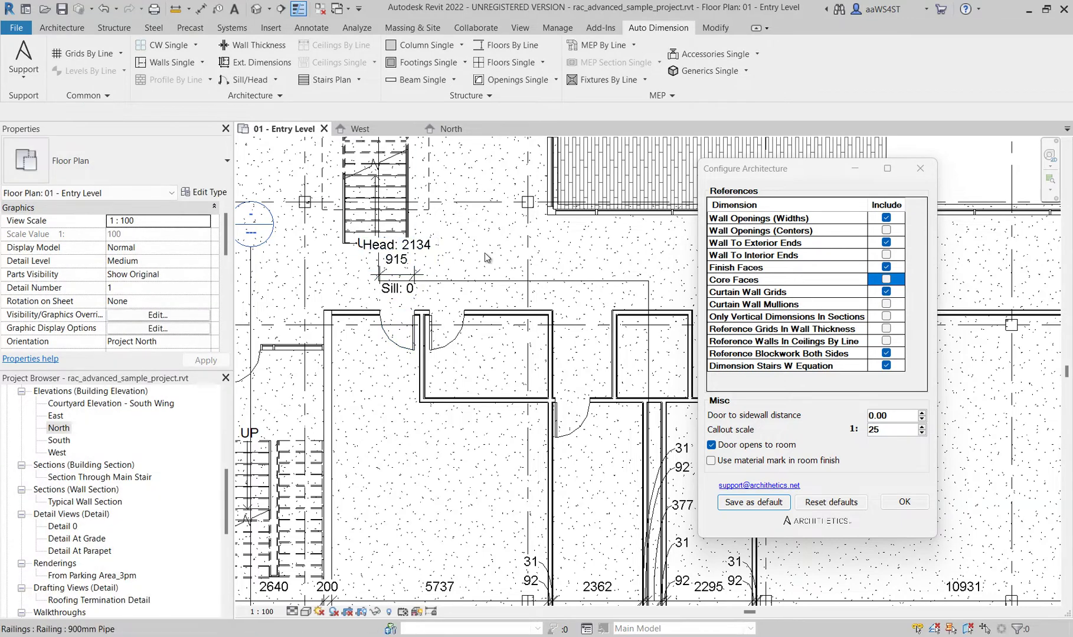
Zoom to the windows in the exterior wall between grids 3 and 5
scroll(328, 262, "up", 3)
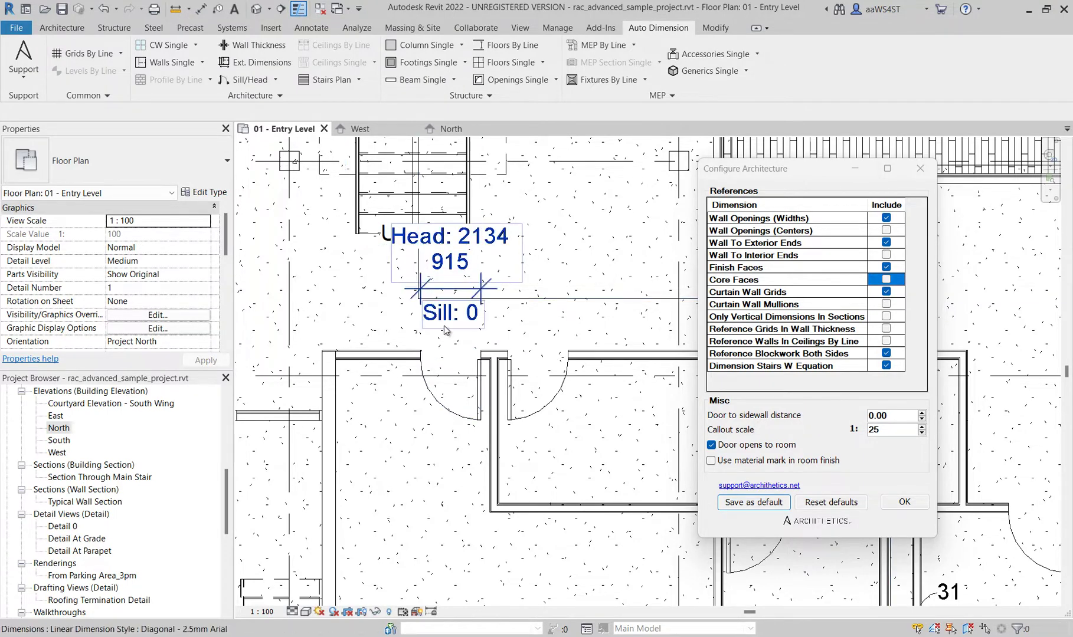
scroll(446, 416, "down", 6)
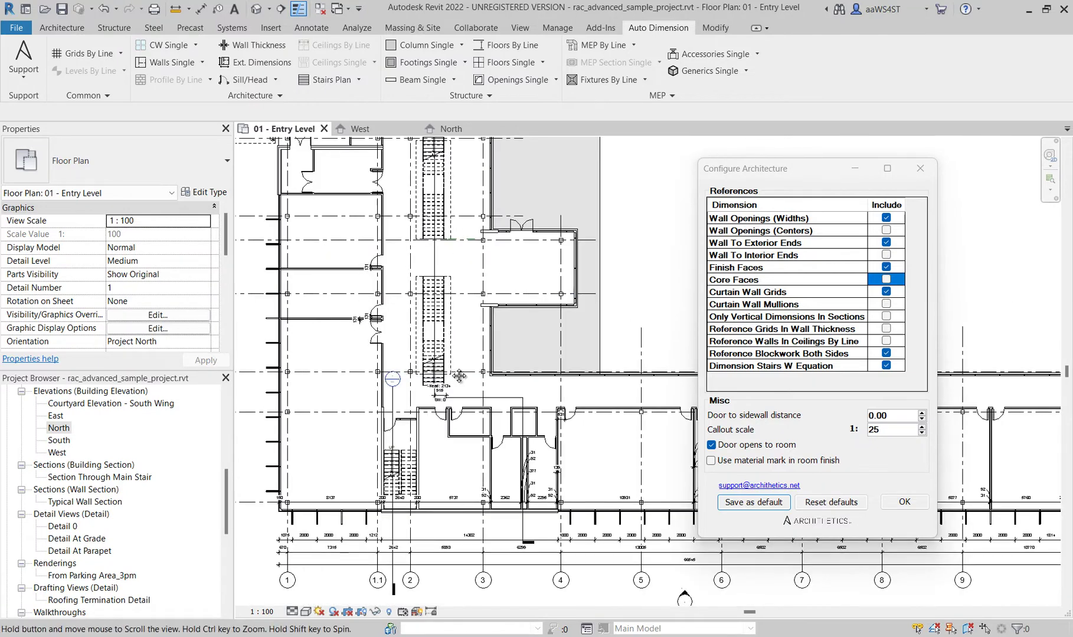
scroll(378, 307, "up", 3)
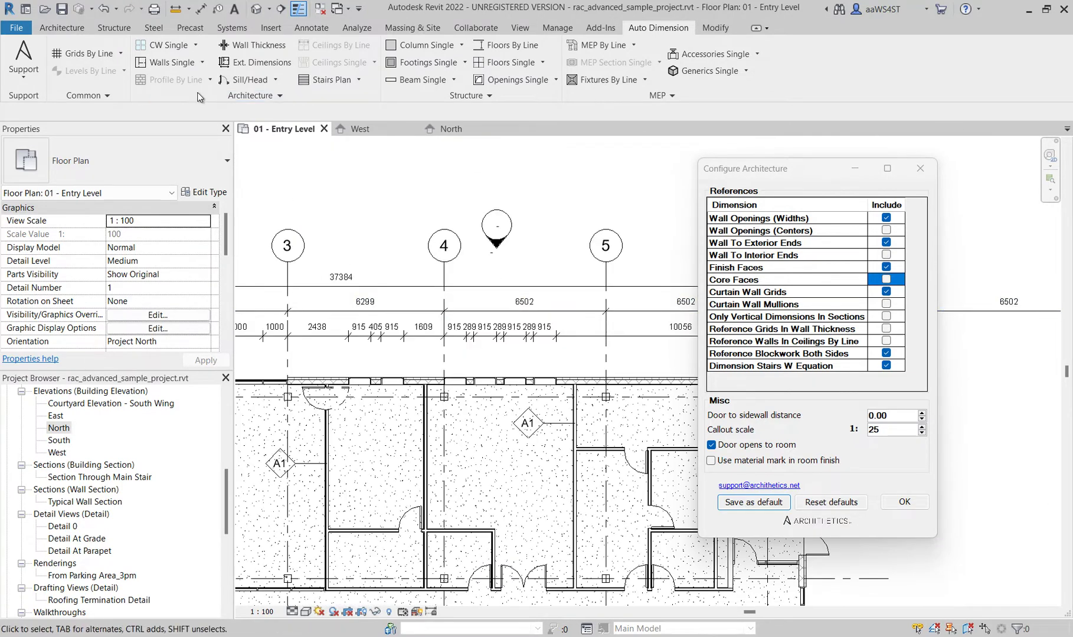
Label the two windows near grid 3 with Sill/Head dimensions: Head 2135, Sill 915
left_click(245, 79)
left_click_drag(348, 363, 418, 412)
left_click(70, 112)
scroll(355, 381, "up", 3)
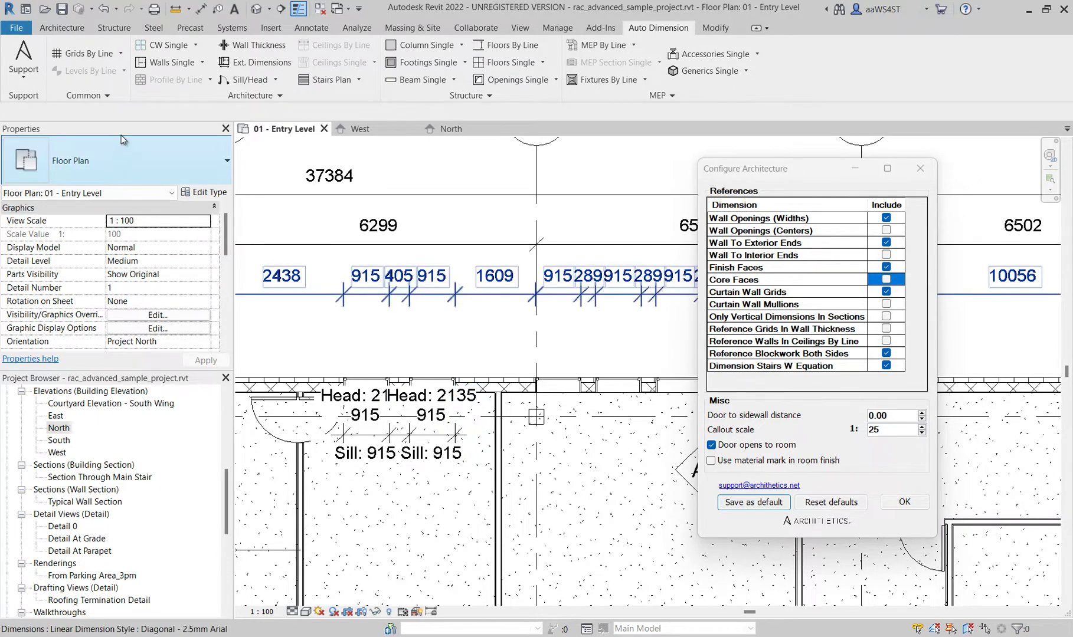
Set Distance to dimension chains/objects to -1500.00 in the Common auto-dimension settings
left_click(106, 99)
left_click(440, 126)
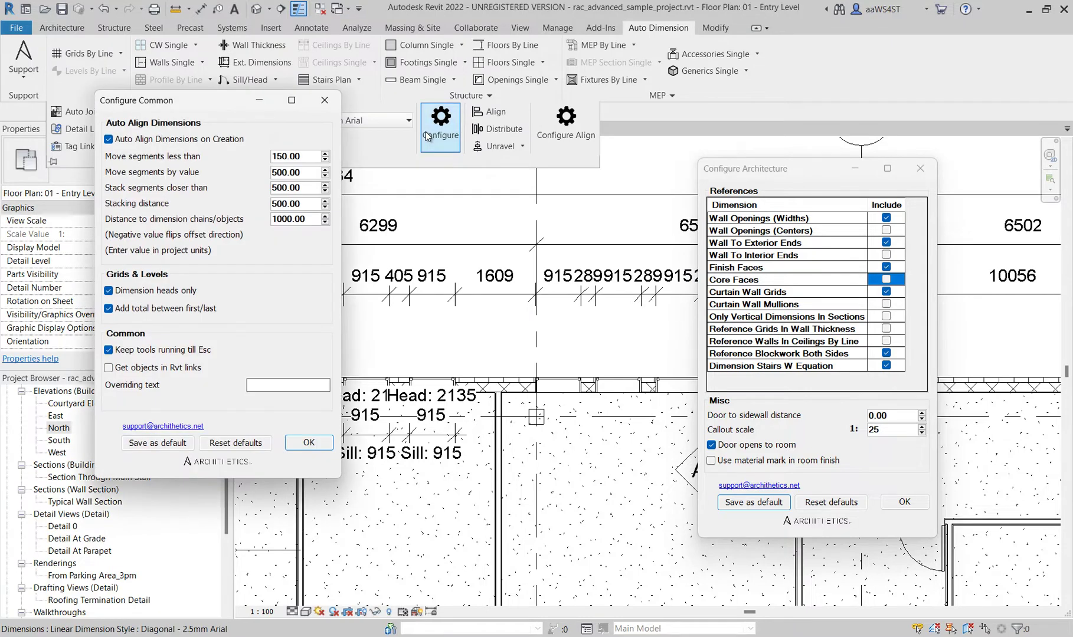
left_click_drag(230, 113, 829, 163)
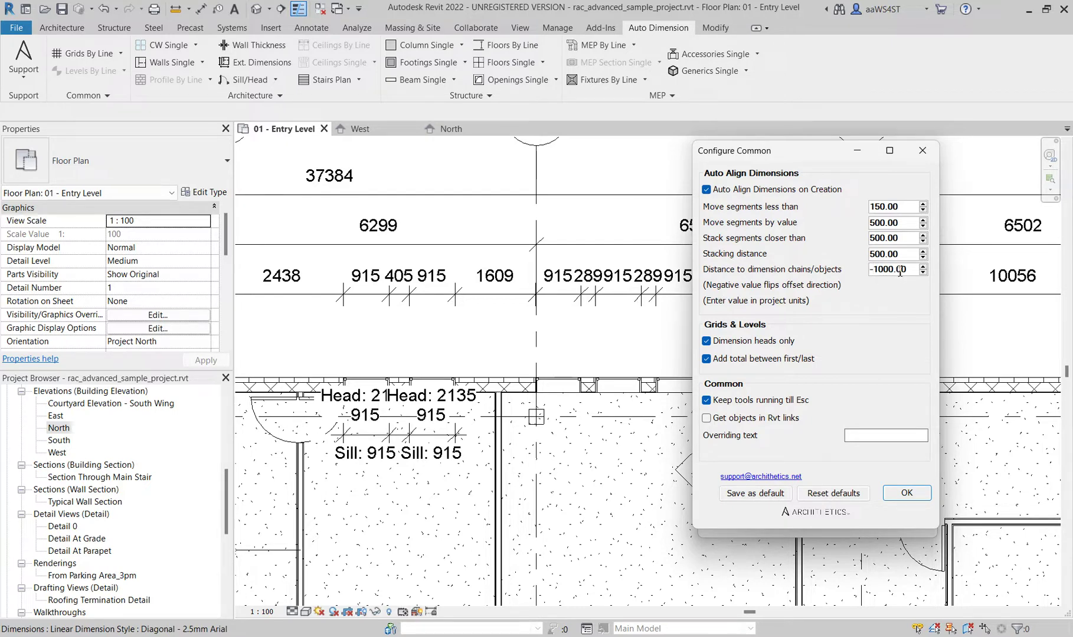
left_click_drag(909, 269, 881, 270)
key("BackSpace")
left_click(248, 79)
Add Sill/Head dimensions to the two windows above the wall and move the three dimensions upward
left_click_drag(439, 354, 333, 422)
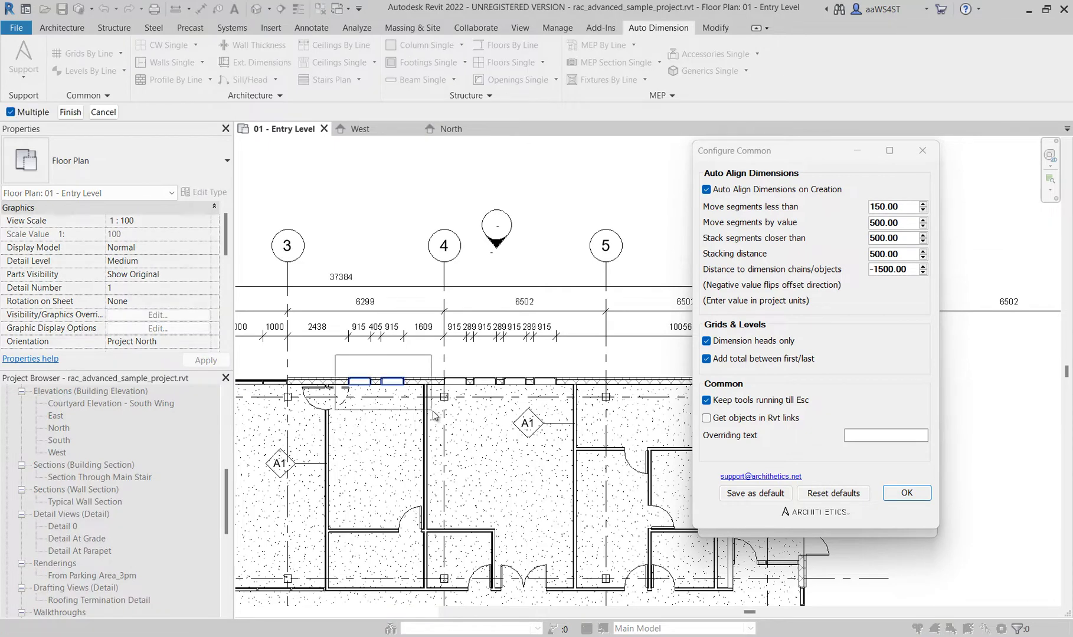
left_click(79, 112)
scroll(334, 366, "up", 3)
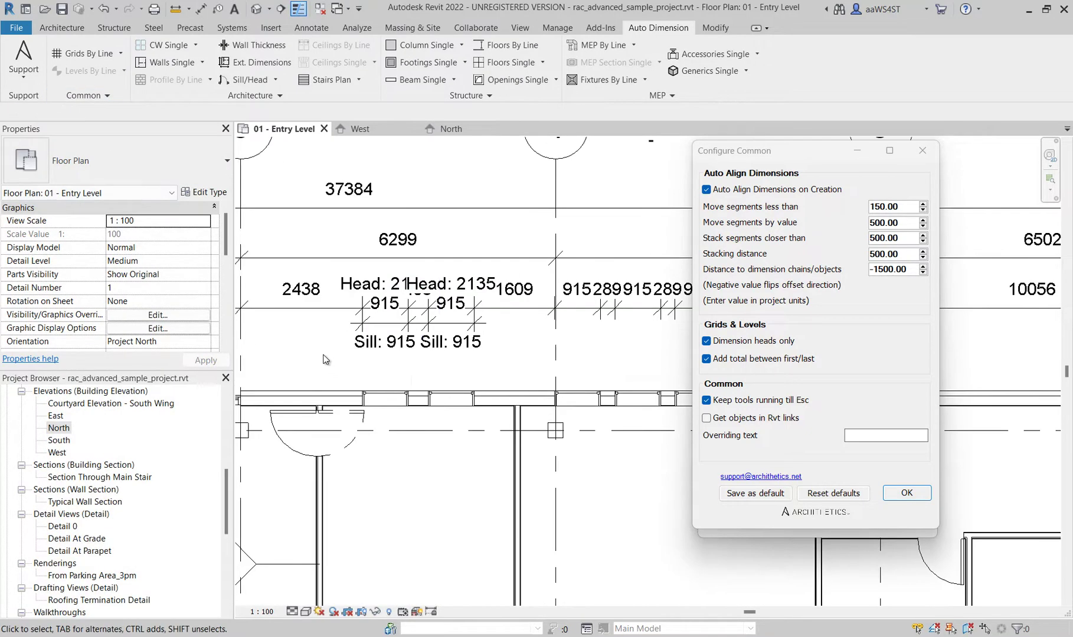
left_click(571, 296)
left_click_drag(641, 189, 584, 258)
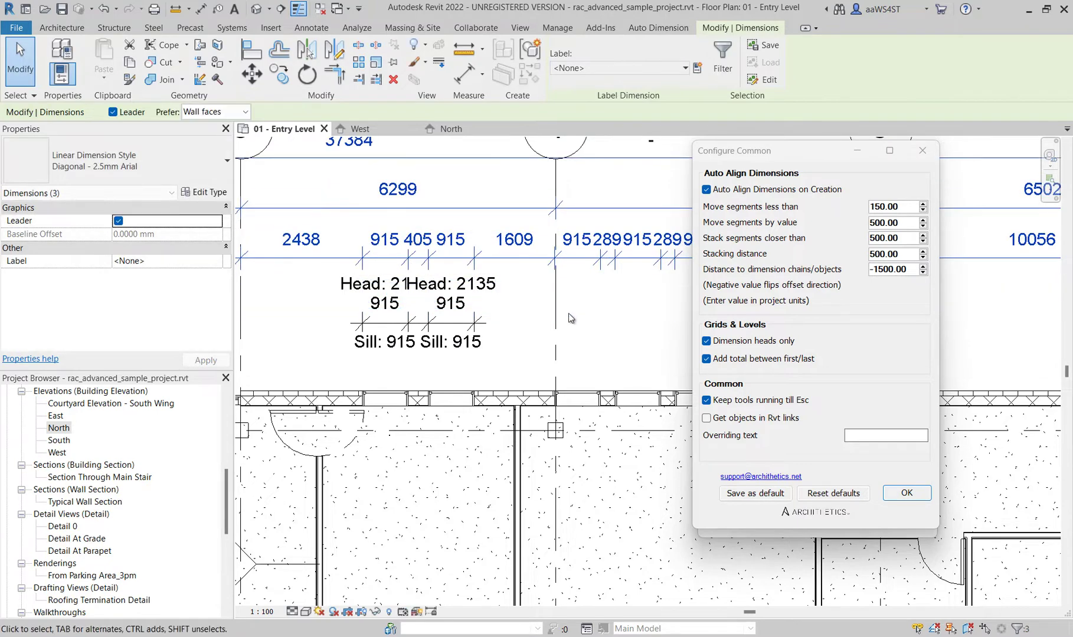
key("Escape")
scroll(478, 386, "down", 2)
scroll(478, 386, "up", 3)
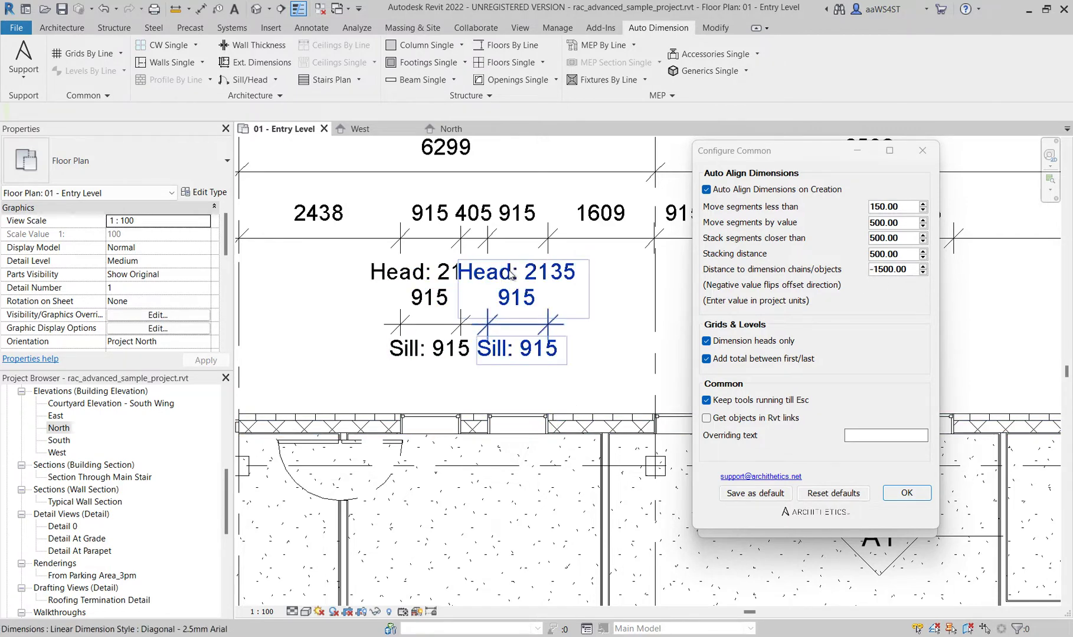
Change the dimension chain distance from -1500 to a positive 1500.00
scroll(349, 334, "down", 3)
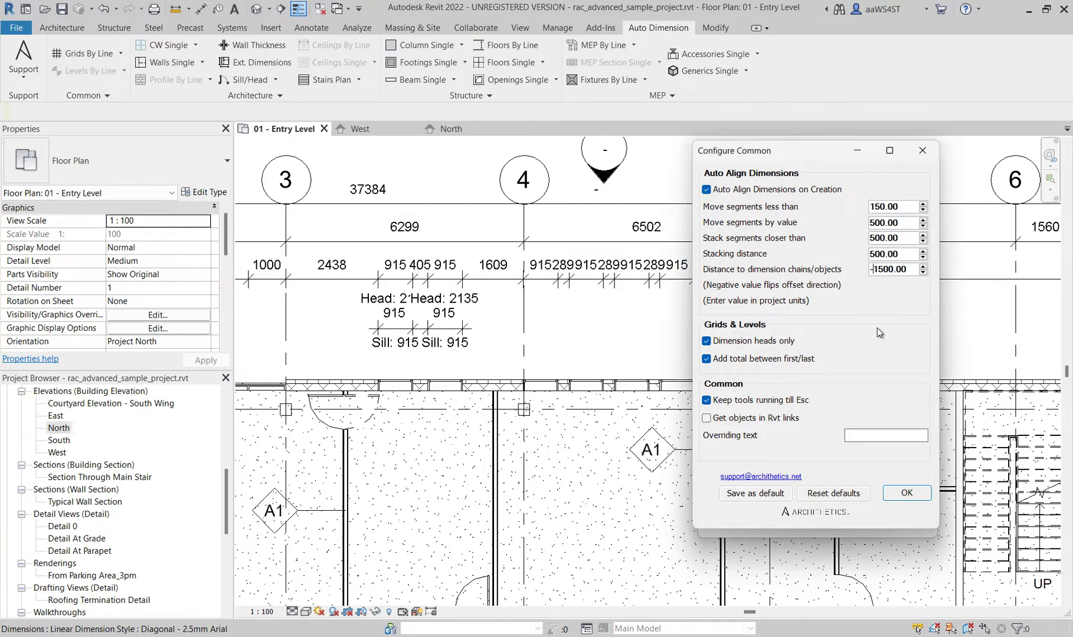
key("BackSpace")
middle_click_drag(613, 370, 597, 364)
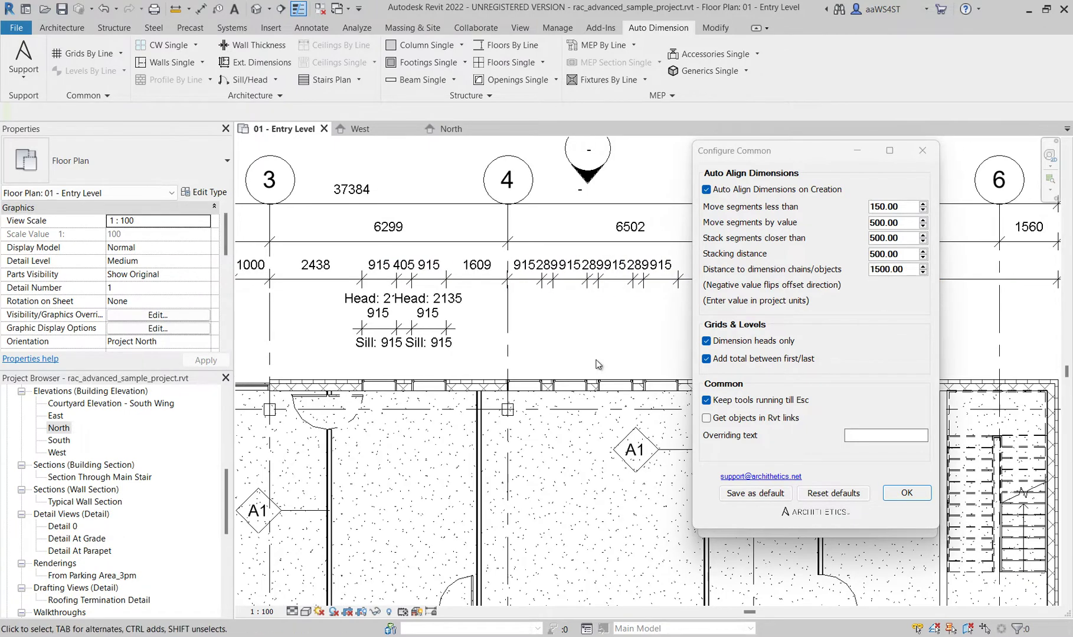
scroll(484, 337, "down", 5)
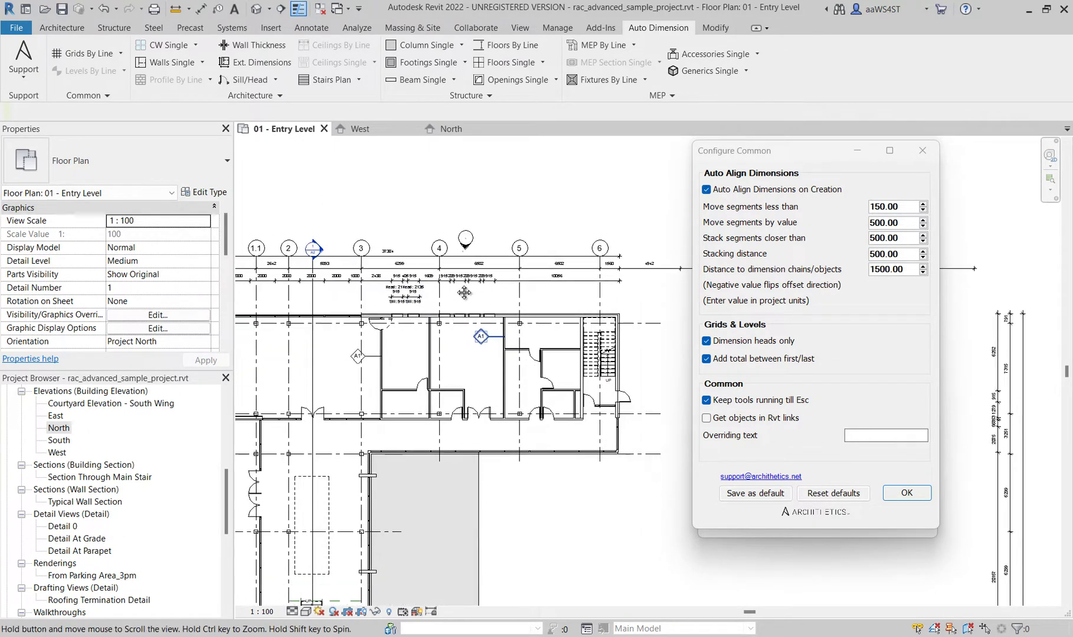
scroll(382, 211, "down", 2)
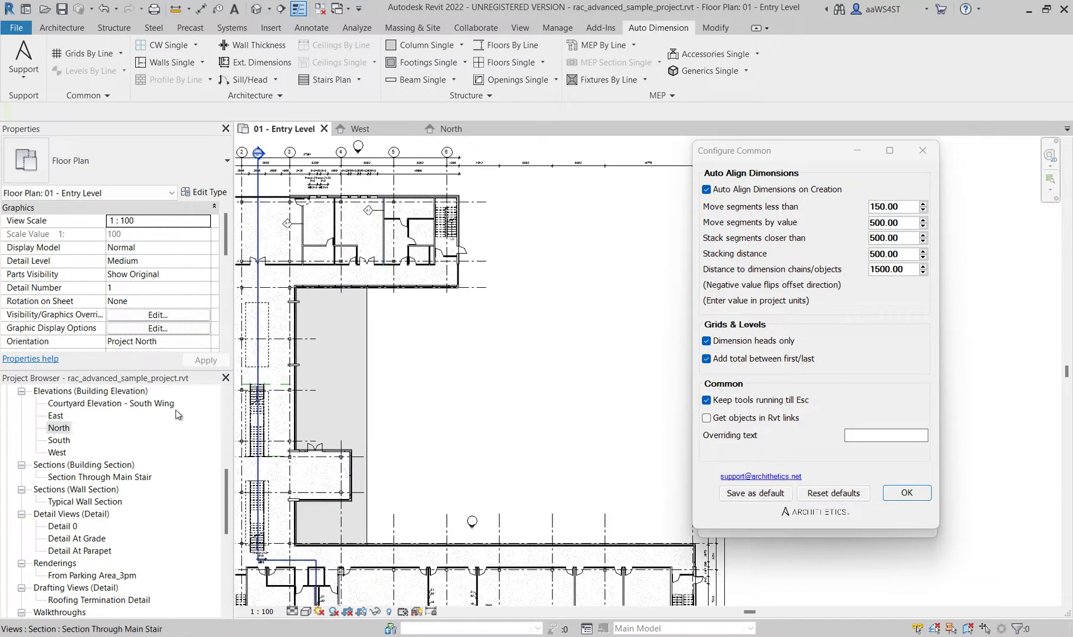
On the 01 - Entry Level ceiling plan, dimension south-wing ceilings by line: 11862, 139, 5862, 139, 5744
left_click_drag(230, 507, 230, 452)
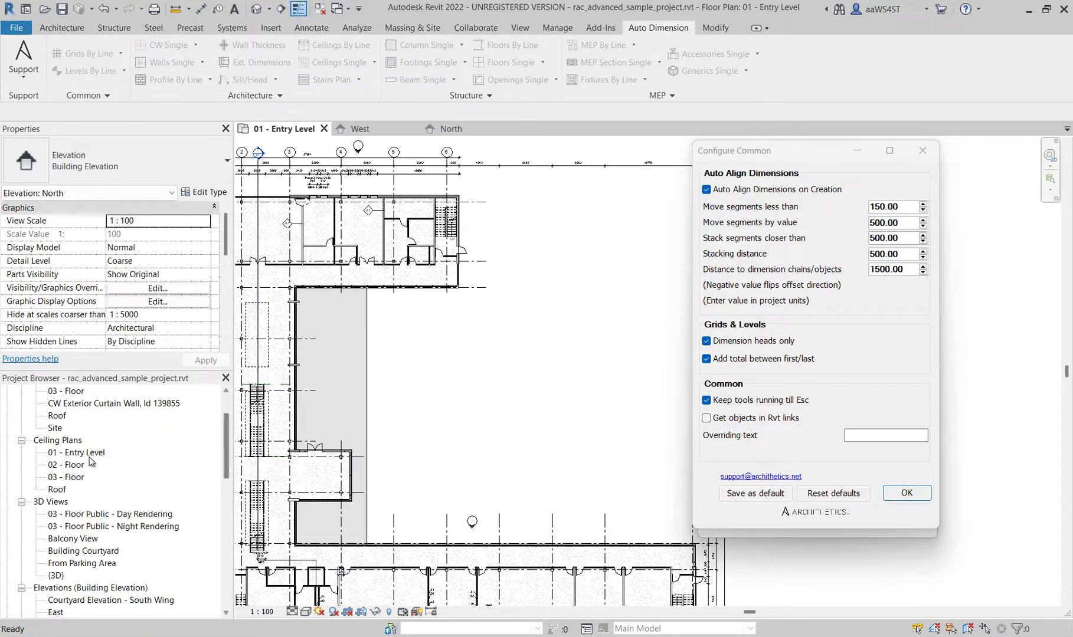
double_click(80, 455)
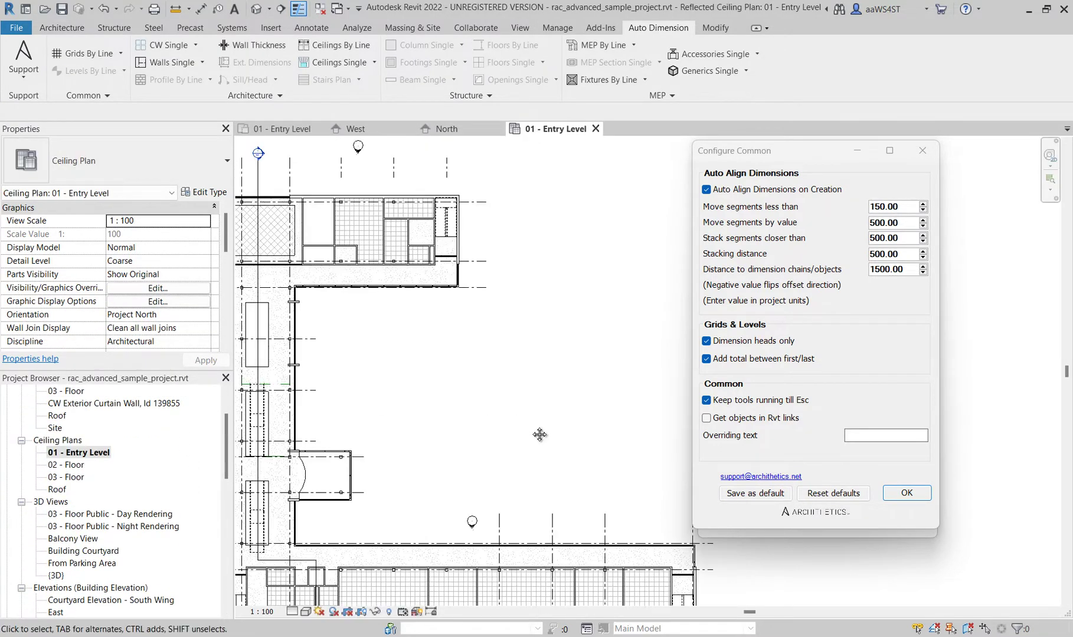
middle_click_drag(539, 435, 482, 217)
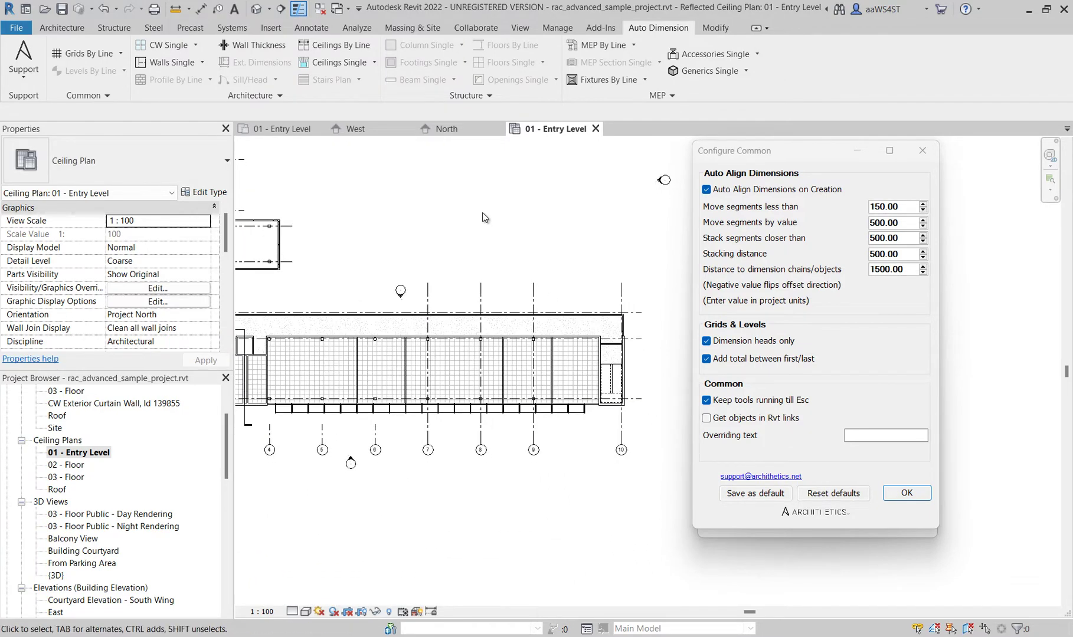
left_click(360, 50)
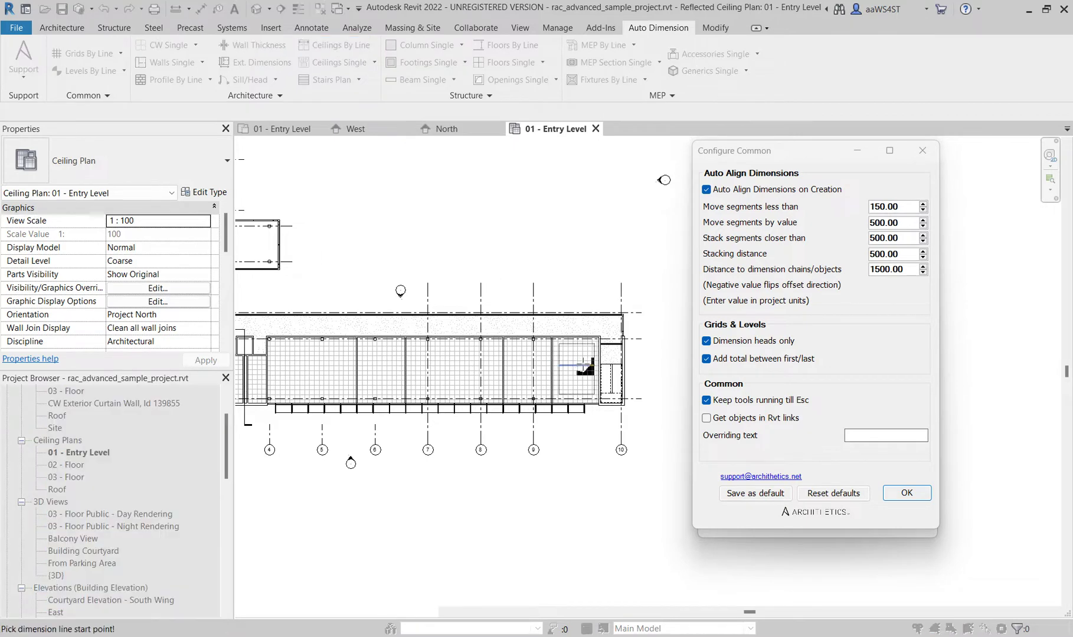
scroll(633, 367, "down", 3)
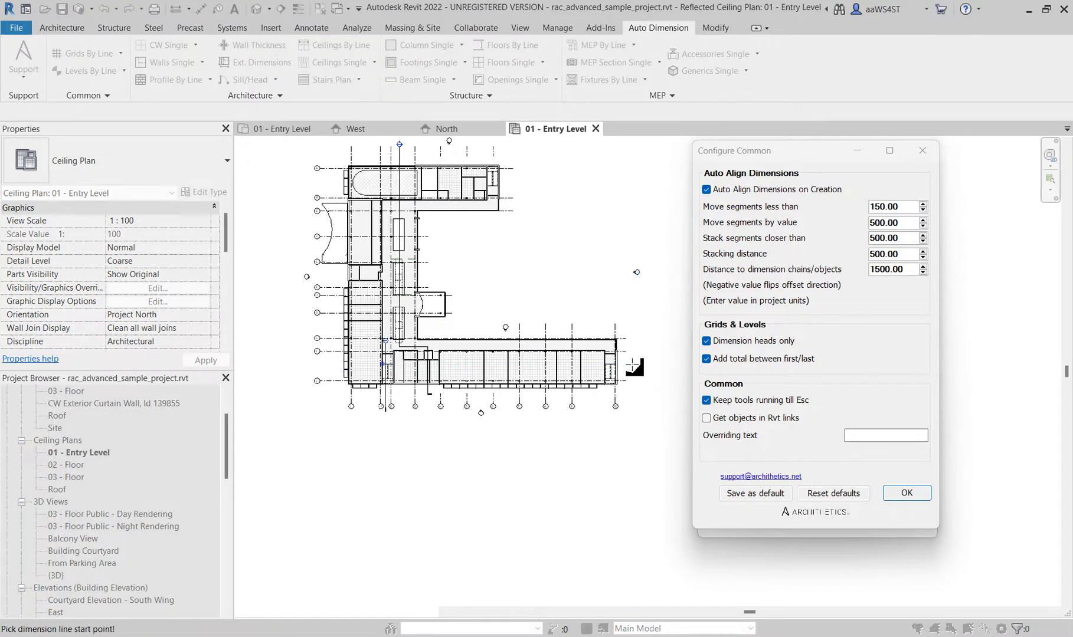
left_click(322, 367)
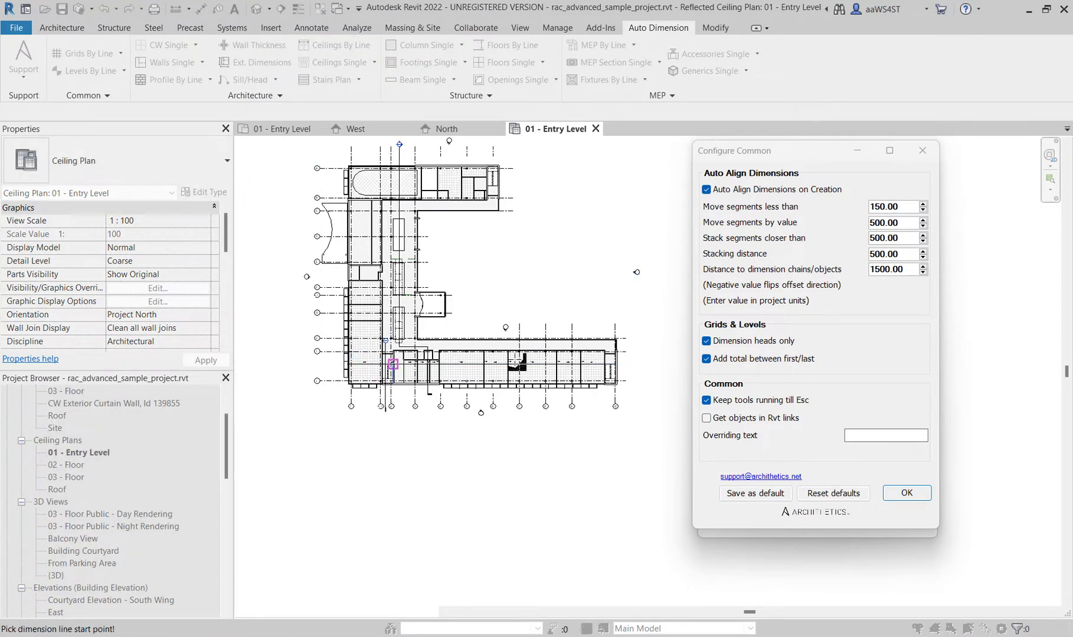
key("Escape")
scroll(518, 362, "up", 5)
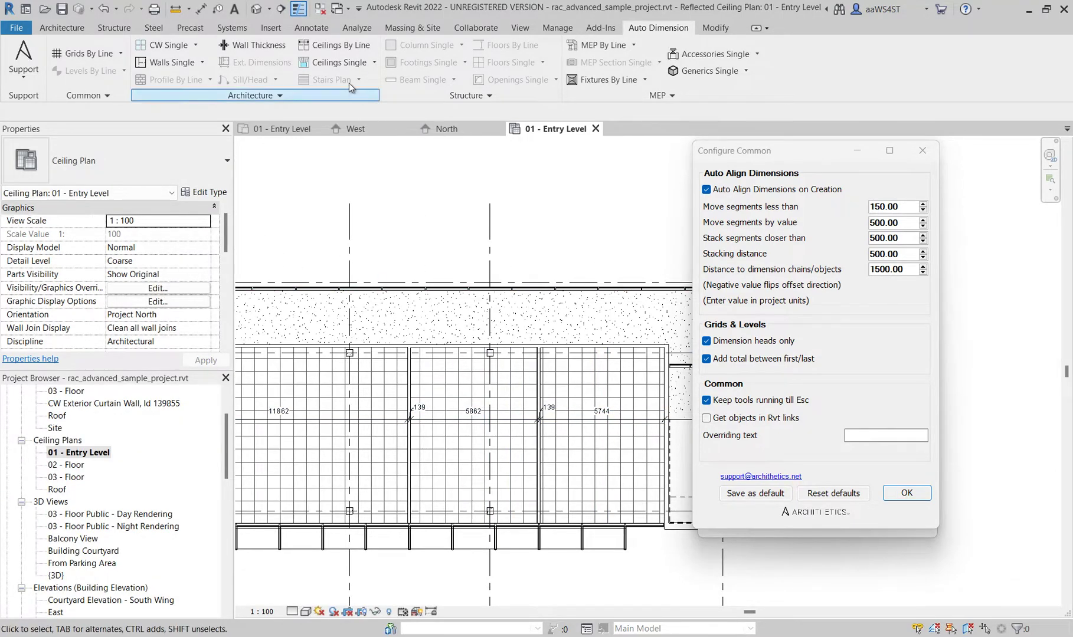
Dimension all the ceilings in the plan at once with the multiple-ceilings tool
left_click(363, 63)
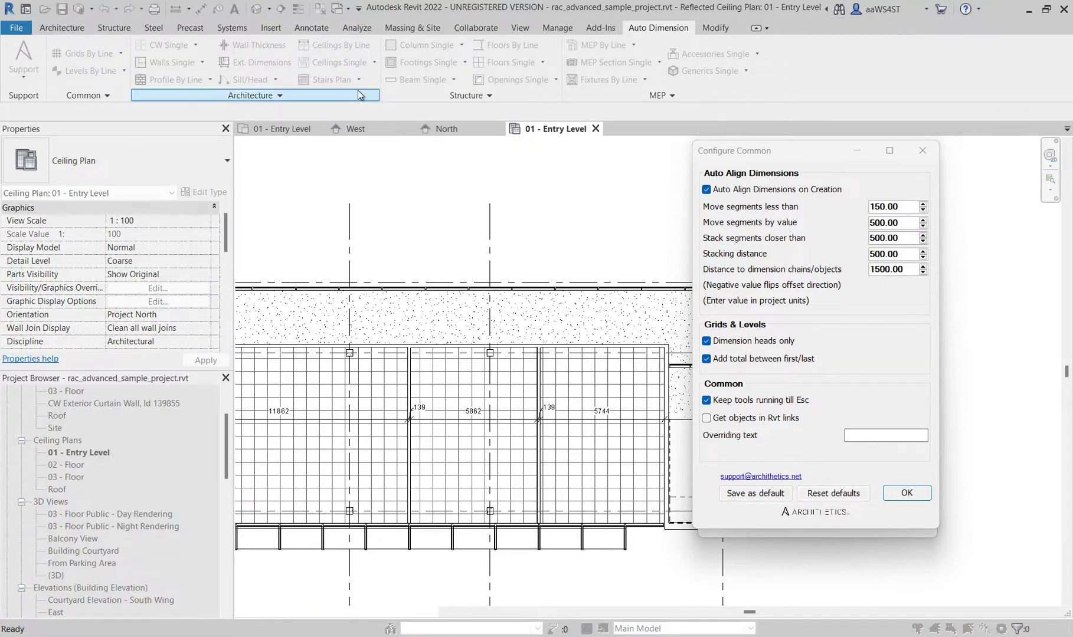
key("Escape")
left_click(373, 61)
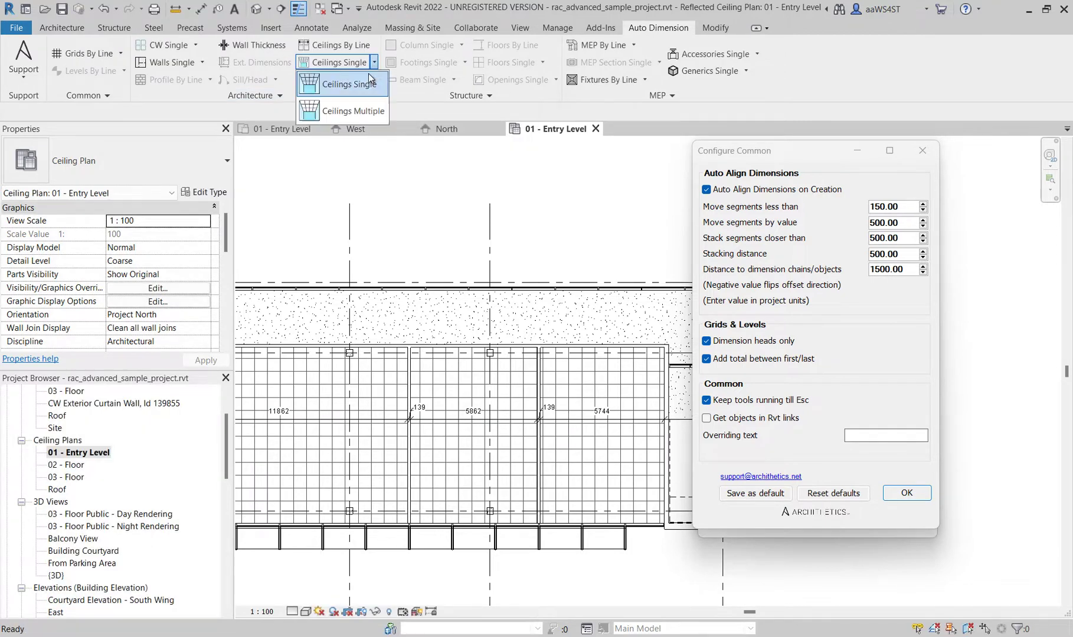
left_click(350, 121)
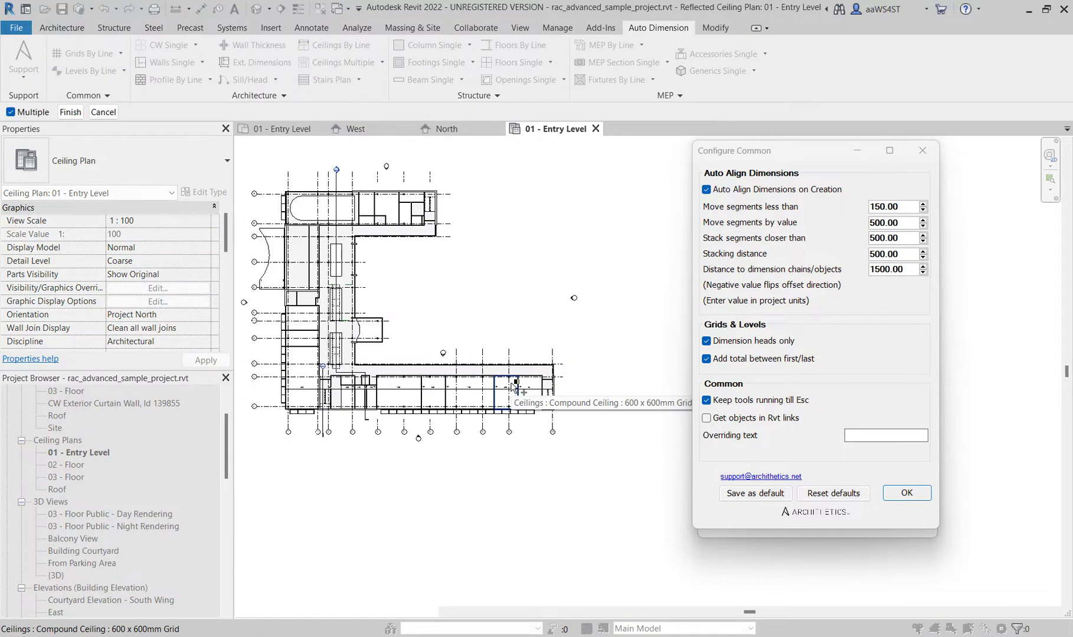
left_click_drag(312, 260, 586, 464)
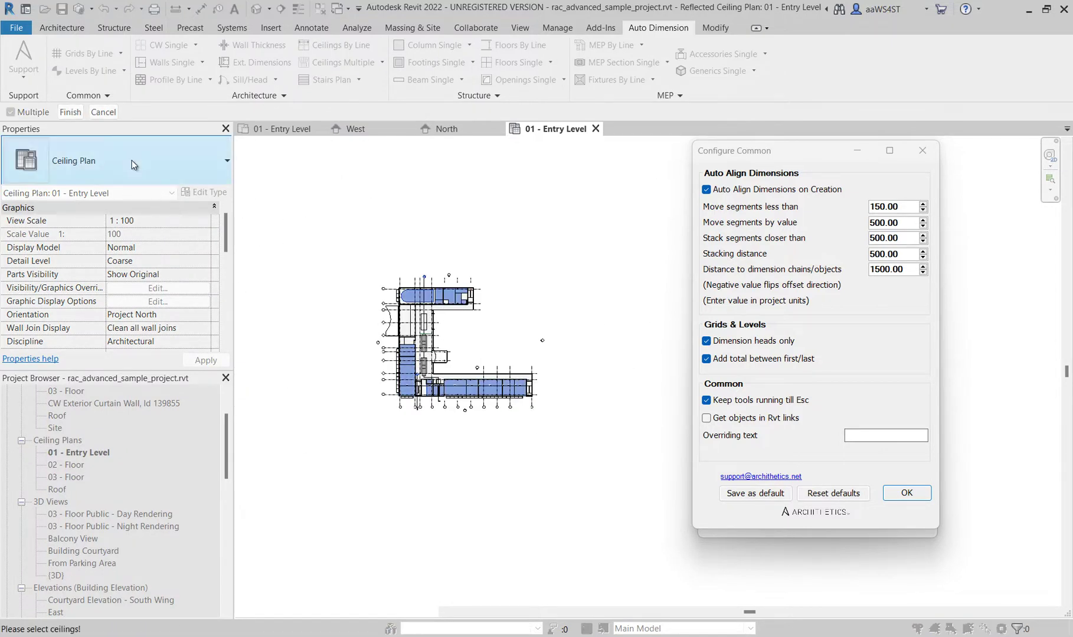
left_click(67, 117)
Zoom and pan the ceiling plan to review dimensions such as 3822, 5804, 2740, 3142, 5495
scroll(518, 392, "up", 5)
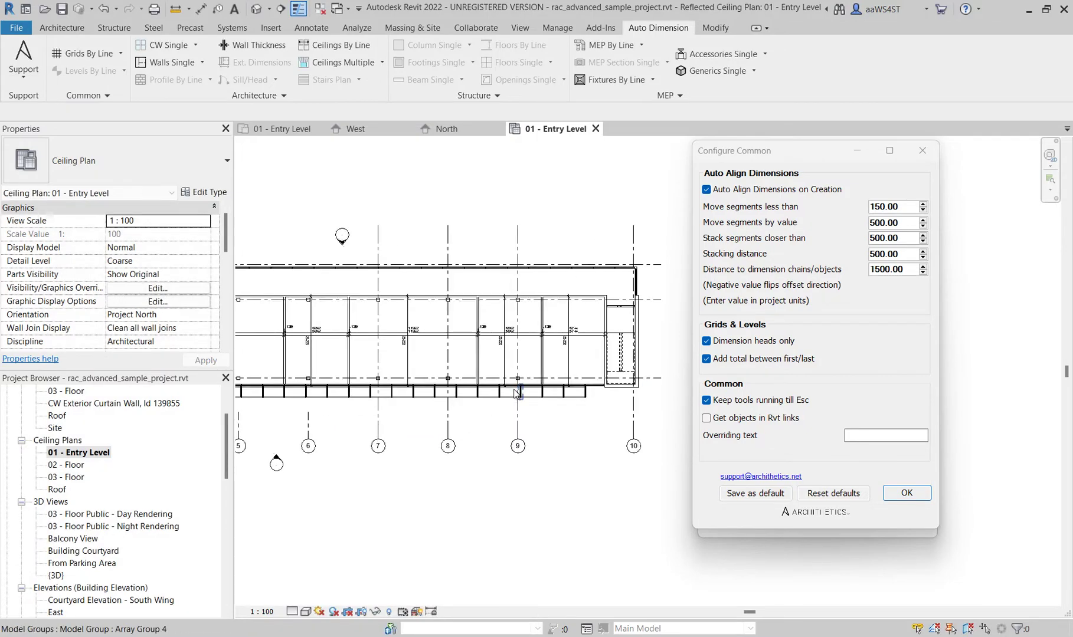
scroll(517, 392, "up", 6)
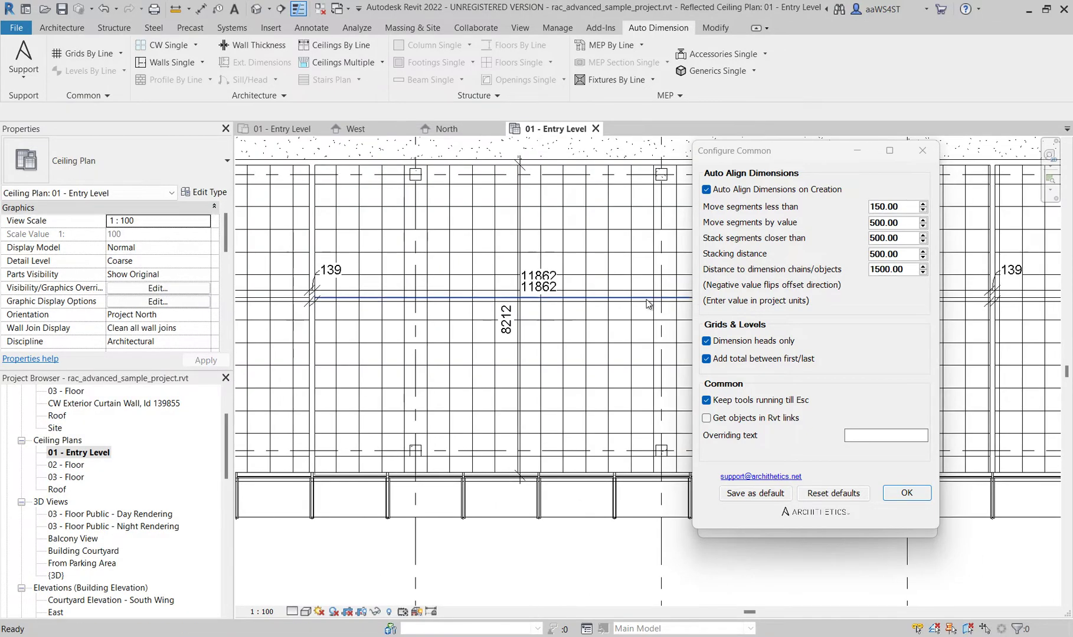
scroll(649, 305, "down", 5)
middle_click_drag(648, 305, 515, 353)
scroll(515, 352, "up", 5)
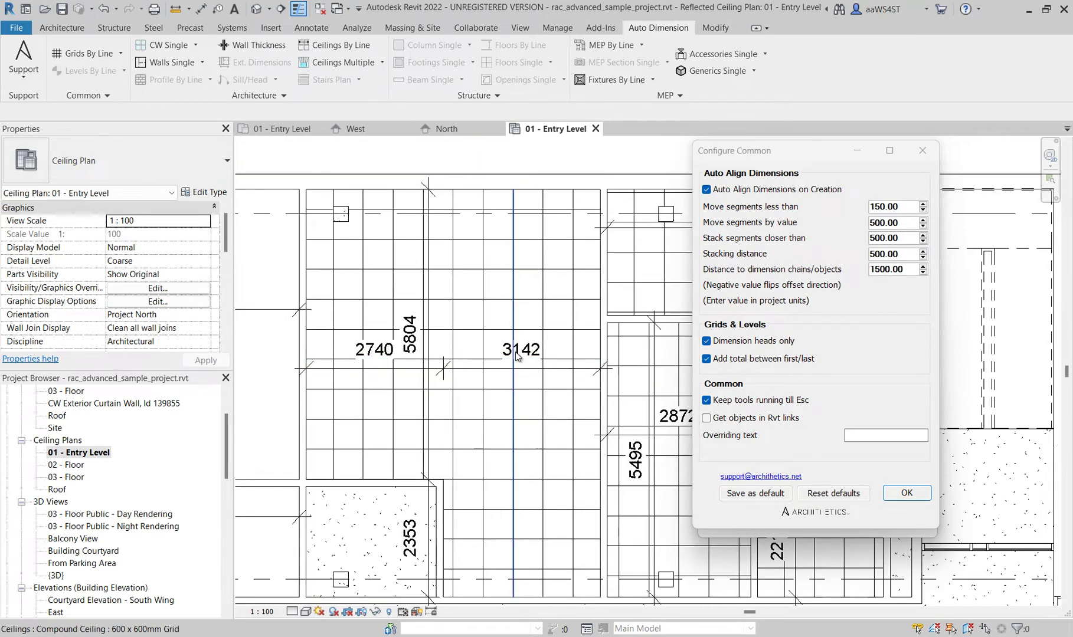
scroll(530, 358, "down", 3)
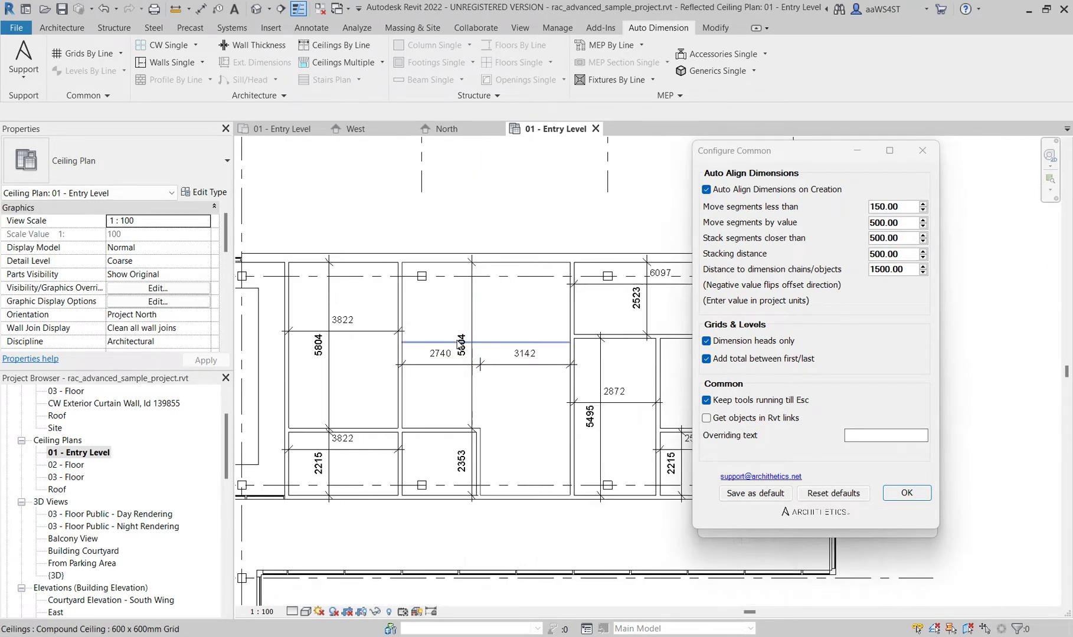
scroll(421, 275, "down", 5)
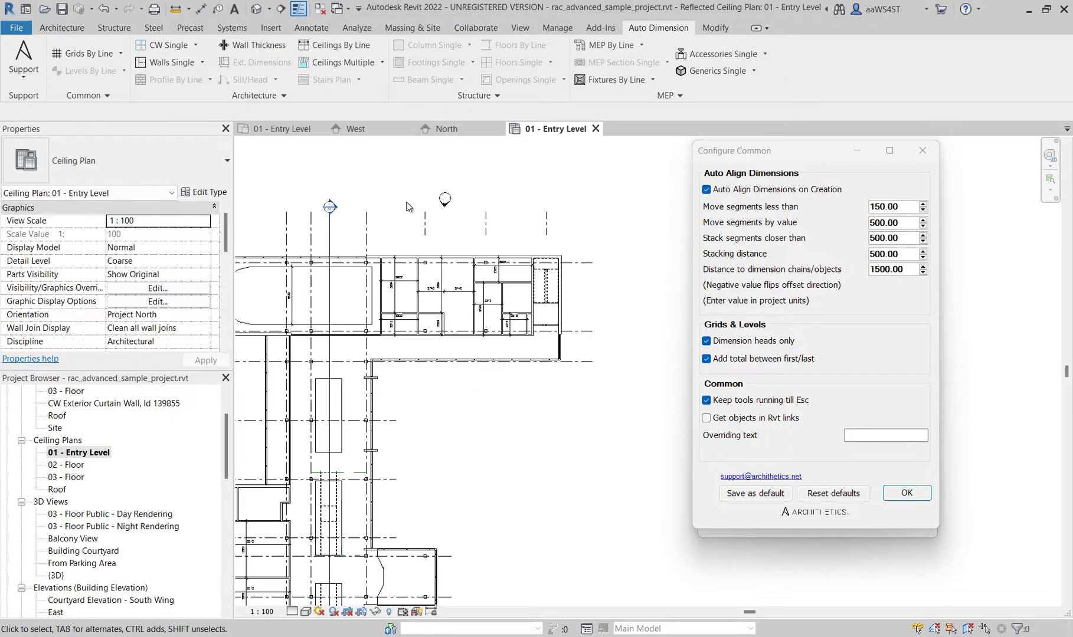
scroll(394, 289, "up", 5)
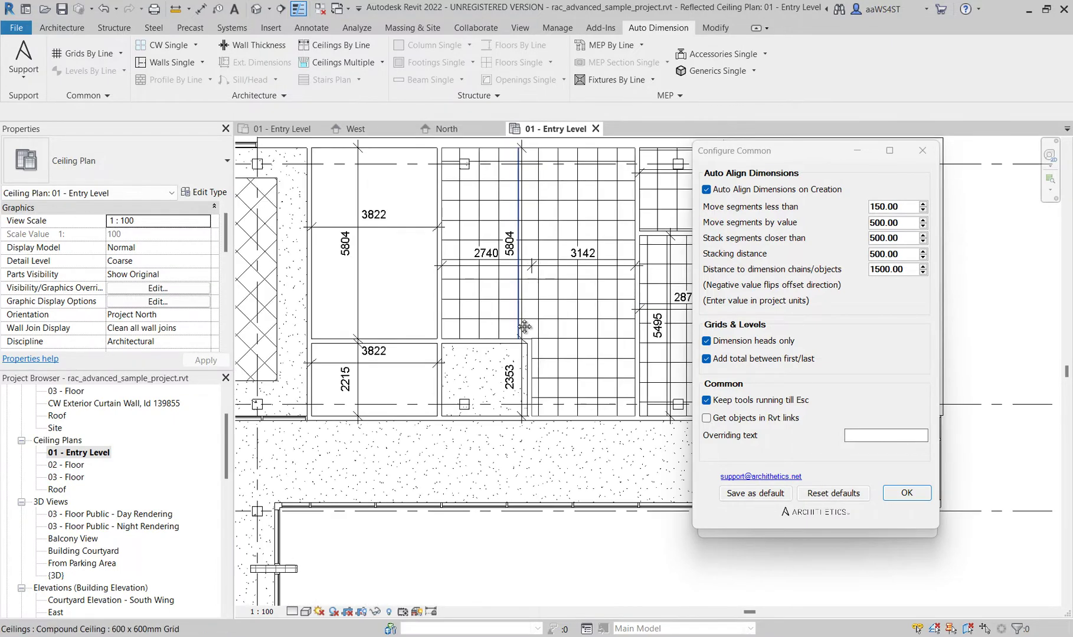
middle_click_drag(525, 326, 422, 339)
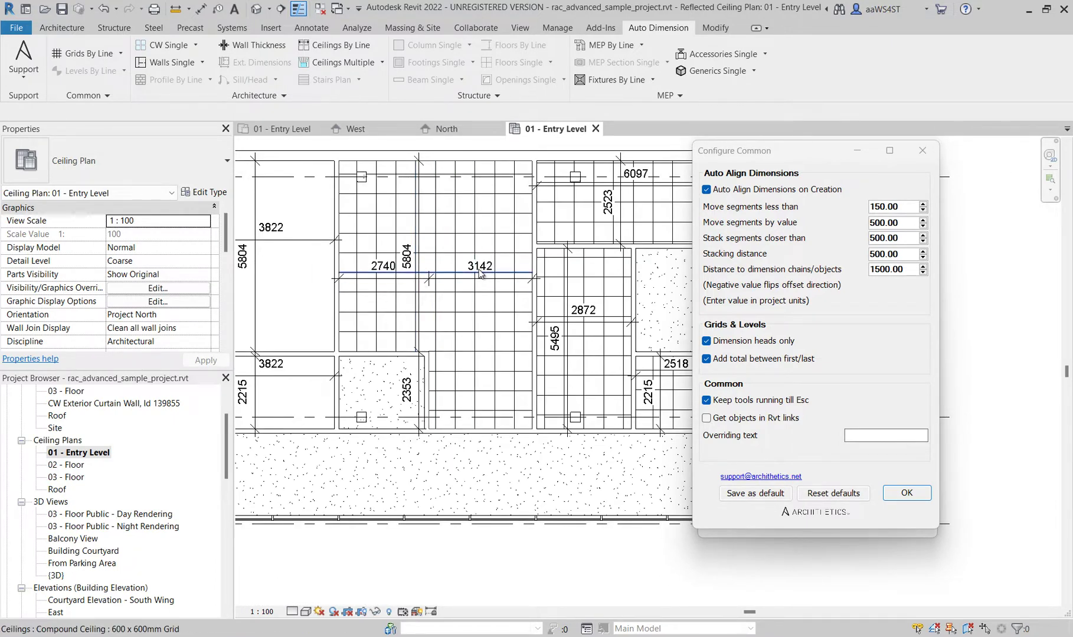
scroll(448, 302, "down", 2)
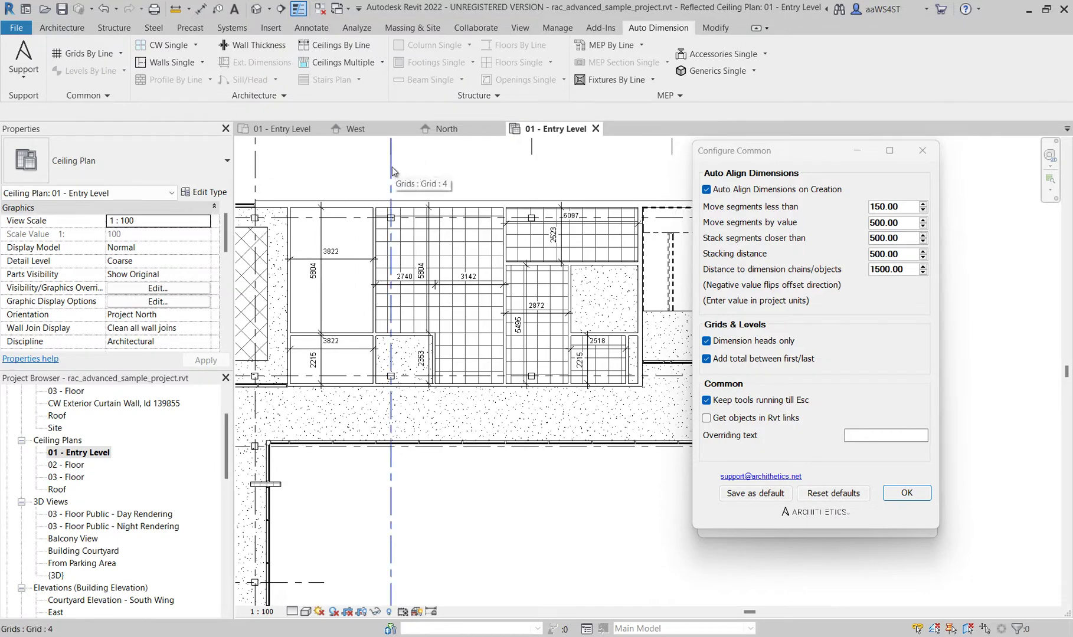
Switch to the 01 - Entry Level floor plan
left_click(276, 128)
scroll(500, 358, "down", 3)
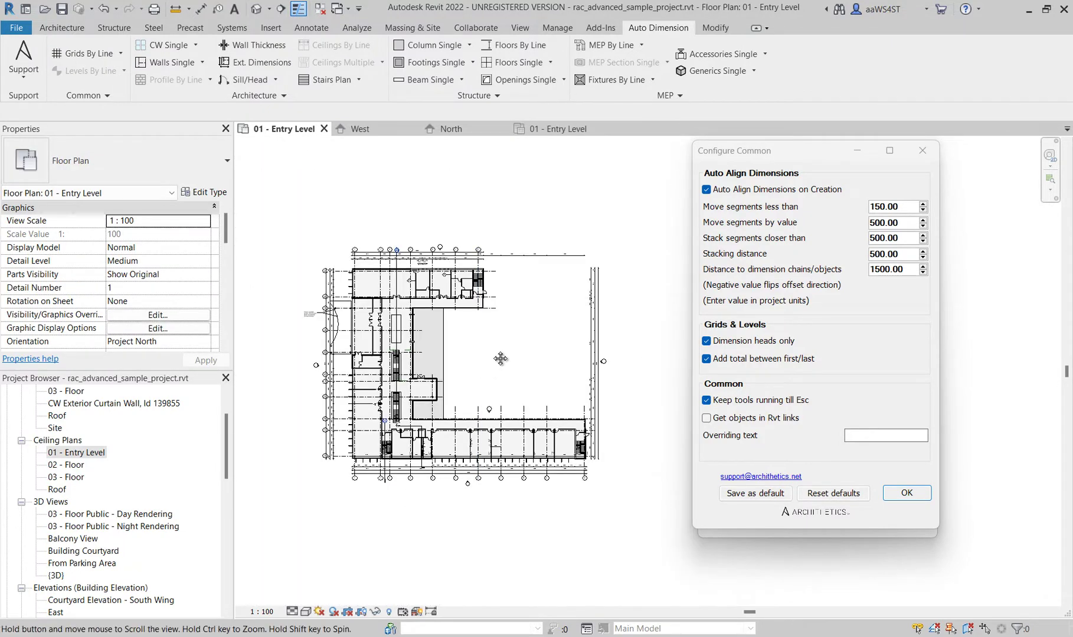
scroll(409, 417, "up", 6)
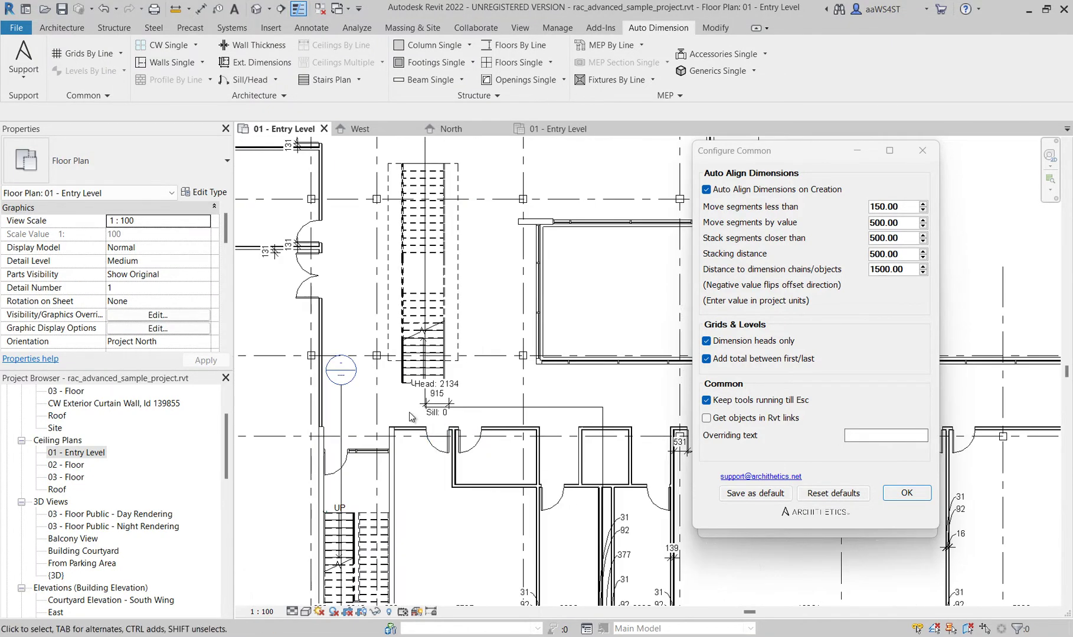
scroll(411, 417, "up", 3)
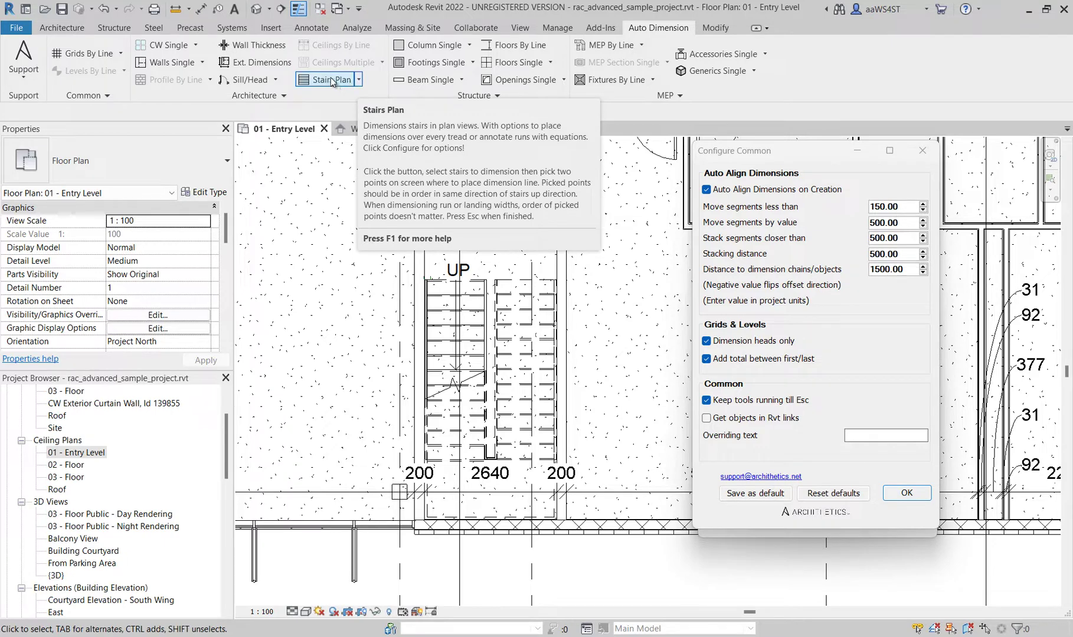
Dimension the left stair flight as 12@300=3600 with 1153, moving the string left of the stair
left_click(359, 81)
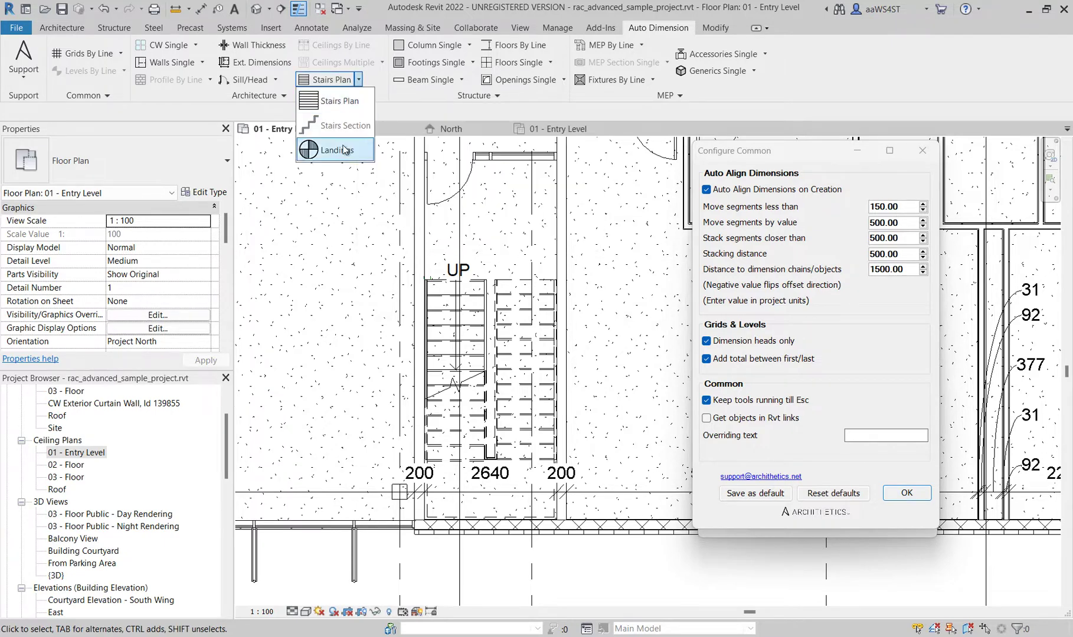
left_click(341, 82)
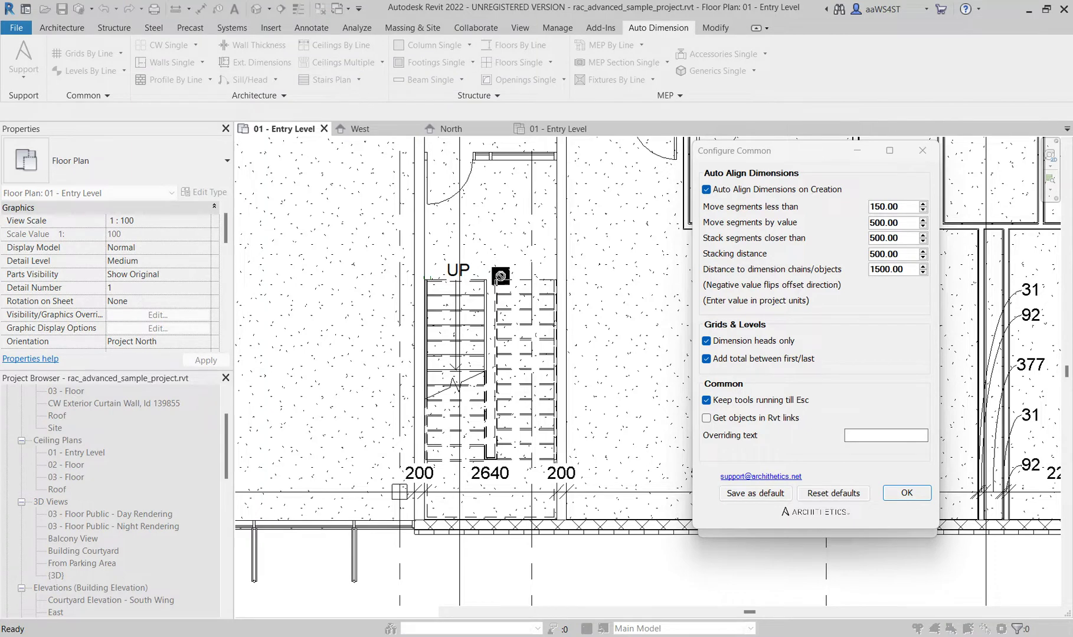
left_click(475, 310)
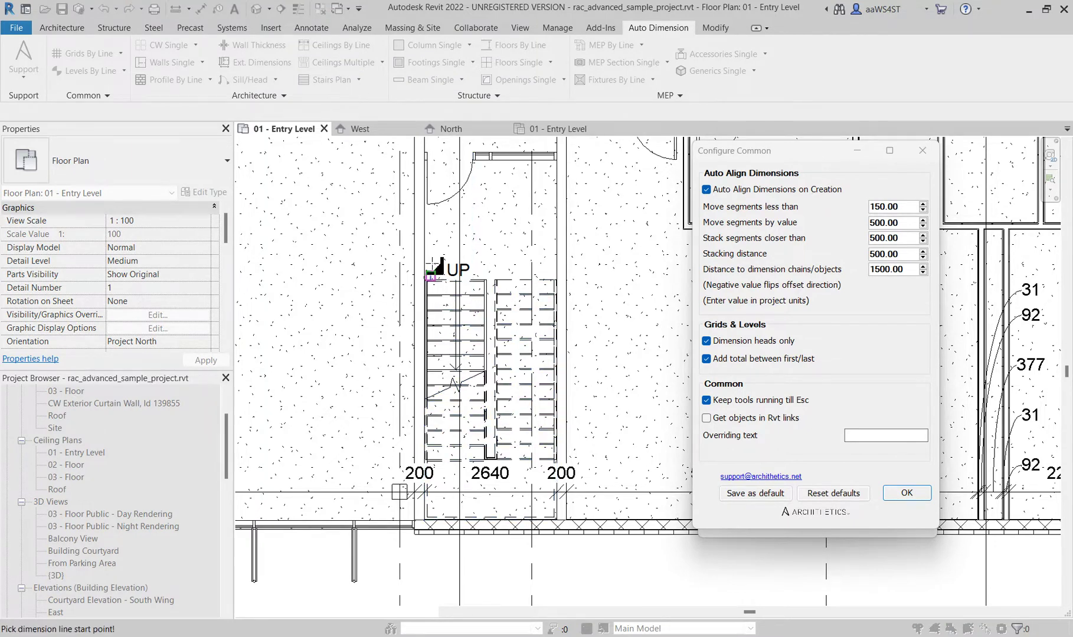
left_click(434, 269)
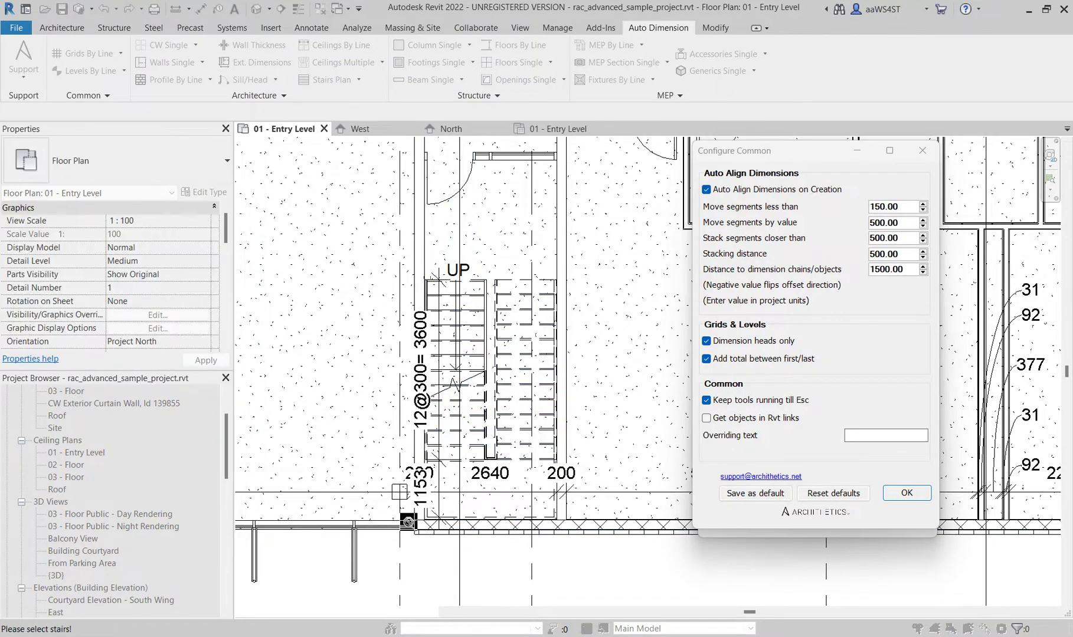
scroll(407, 522, "up", 2)
key("Escape")
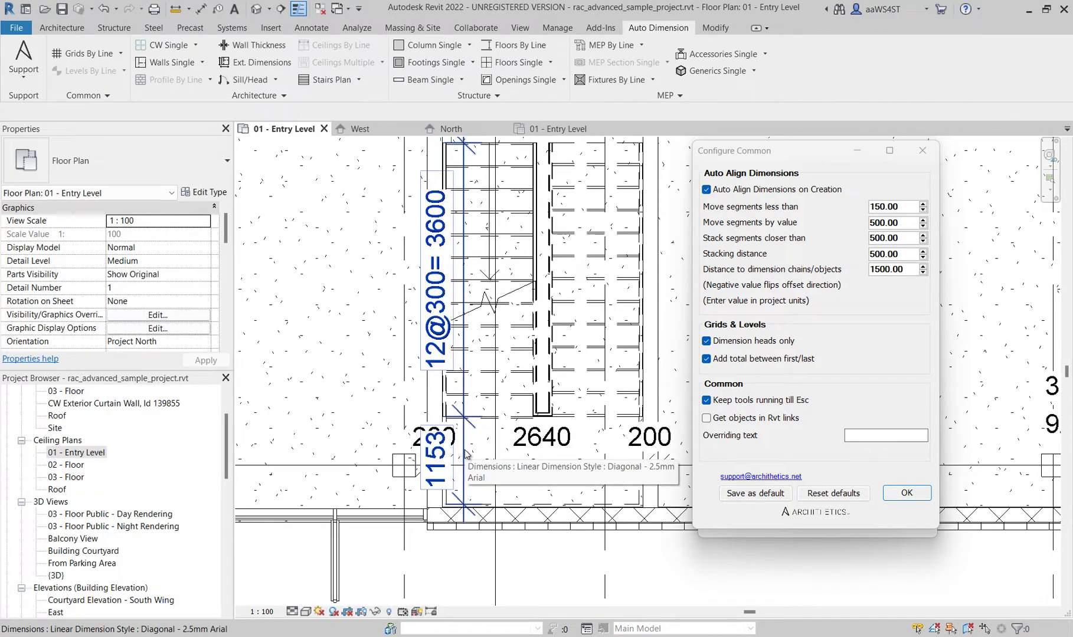
left_click_drag(466, 454, 385, 458)
scroll(387, 460, "down", 2)
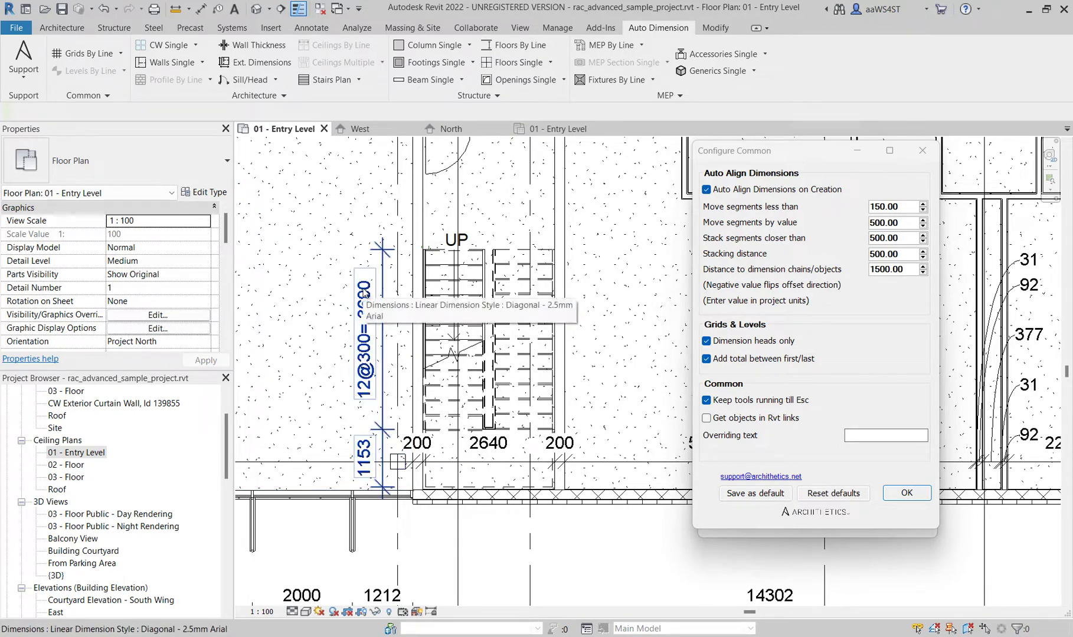
Uncheck Dimension Stairs W Equation in the architecture auto-dimension settings
left_click(282, 96)
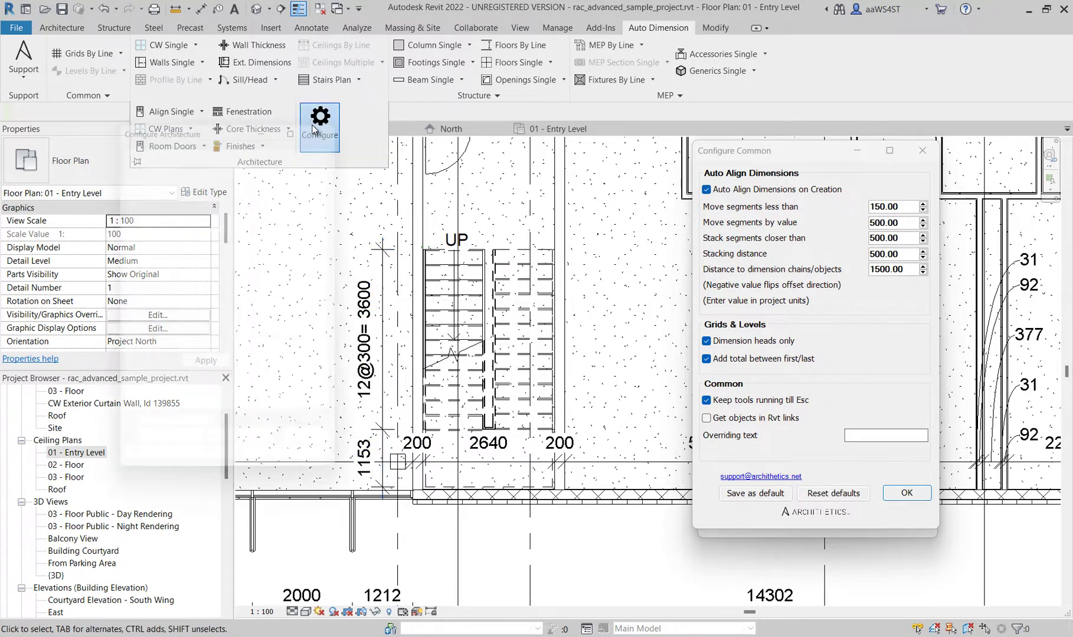
left_click(313, 125)
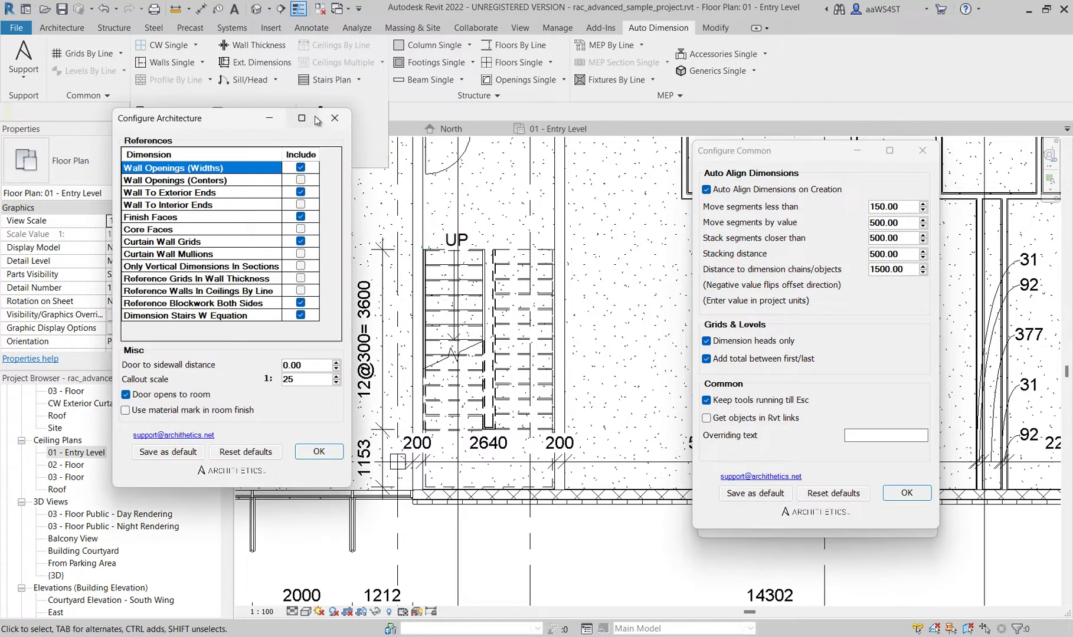
left_click(300, 316)
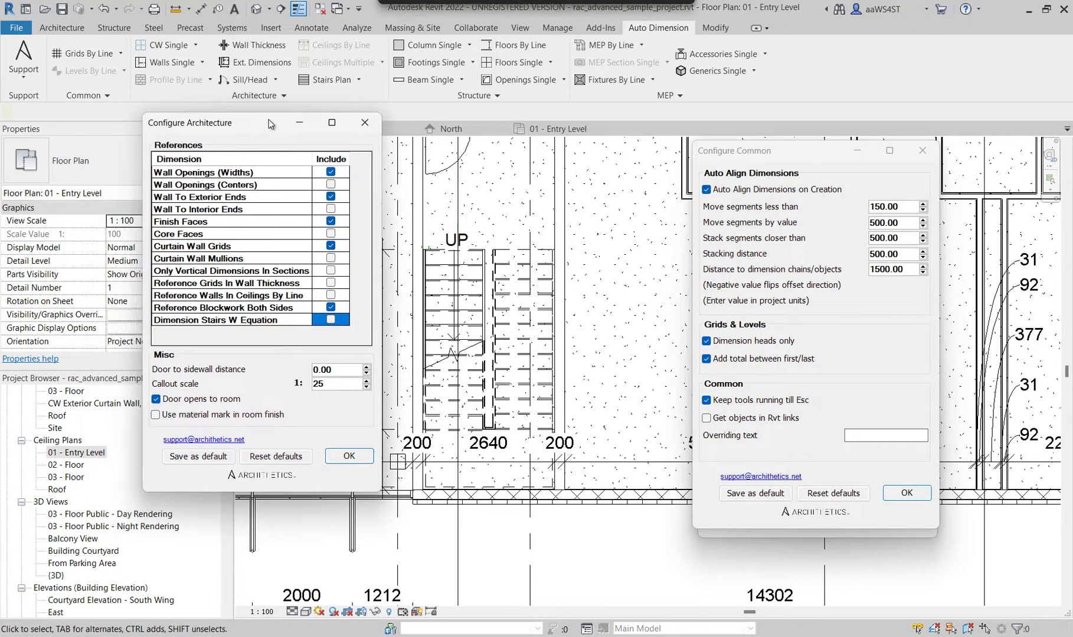
left_click_drag(268, 119, 873, 133)
Add a second stair plan dimension string beside the left flight
left_click(319, 81)
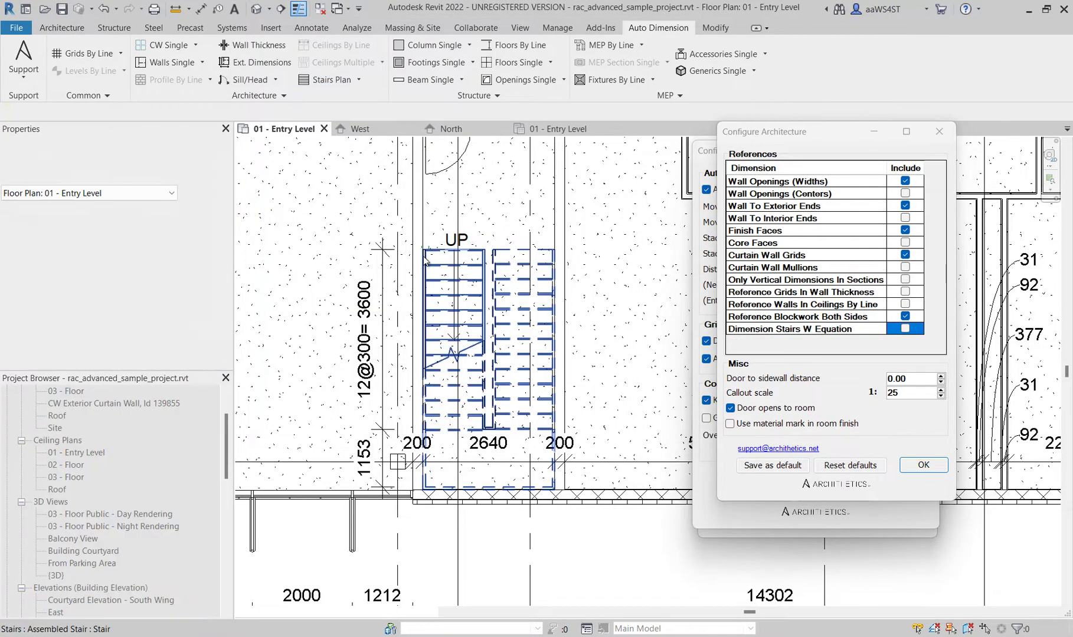
left_click(439, 484)
left_click(438, 519)
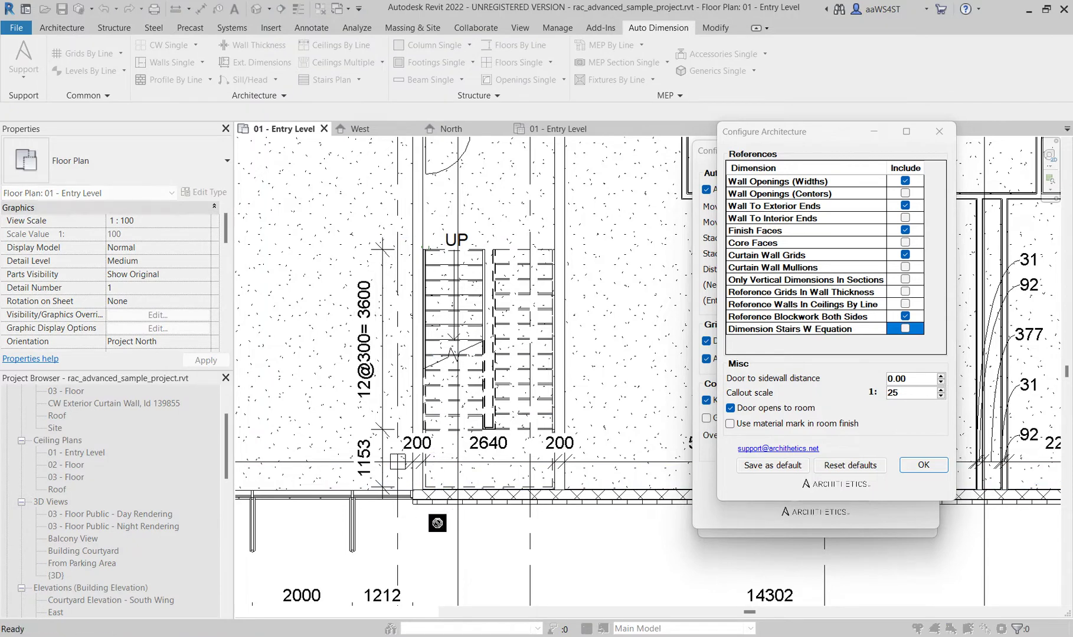
key("Escape")
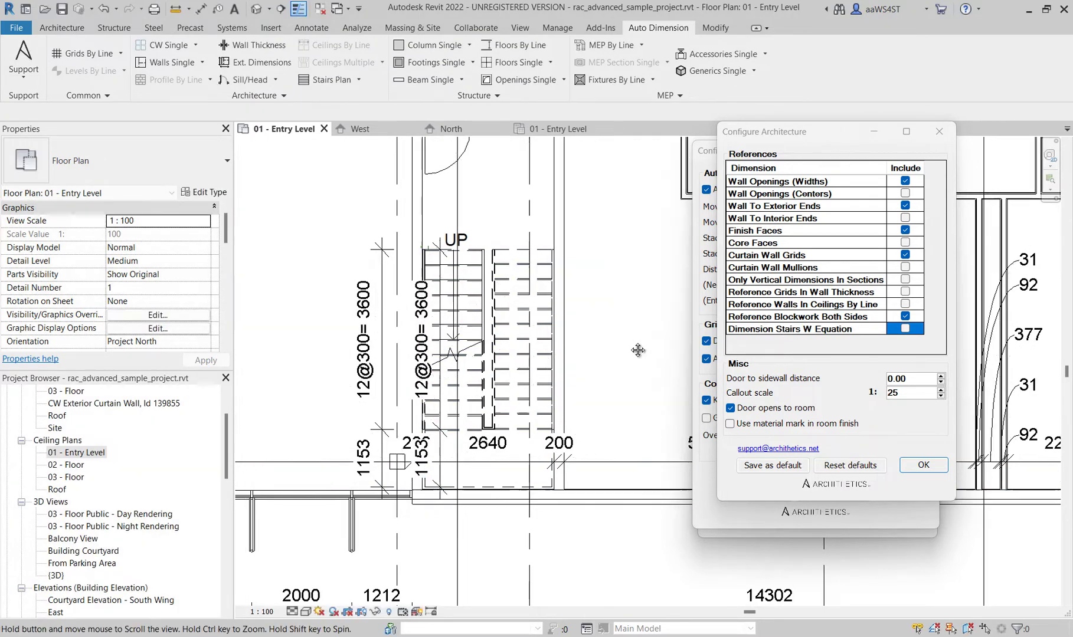
left_click(907, 331)
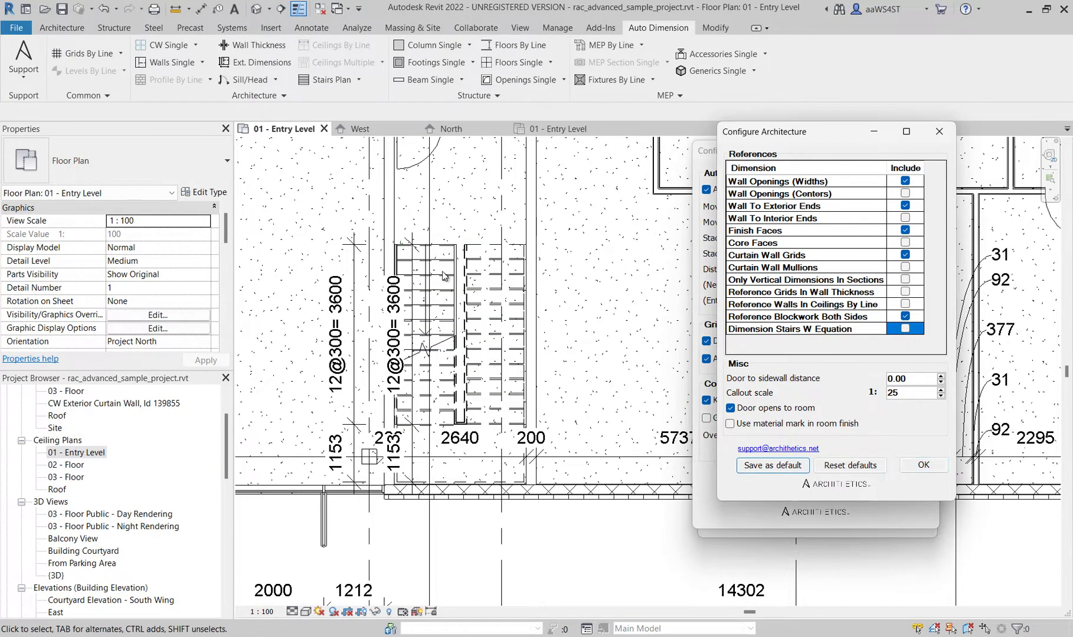
Replace the second stair dimension with a tread-by-tread string of 300 segments
left_click(107, 8)
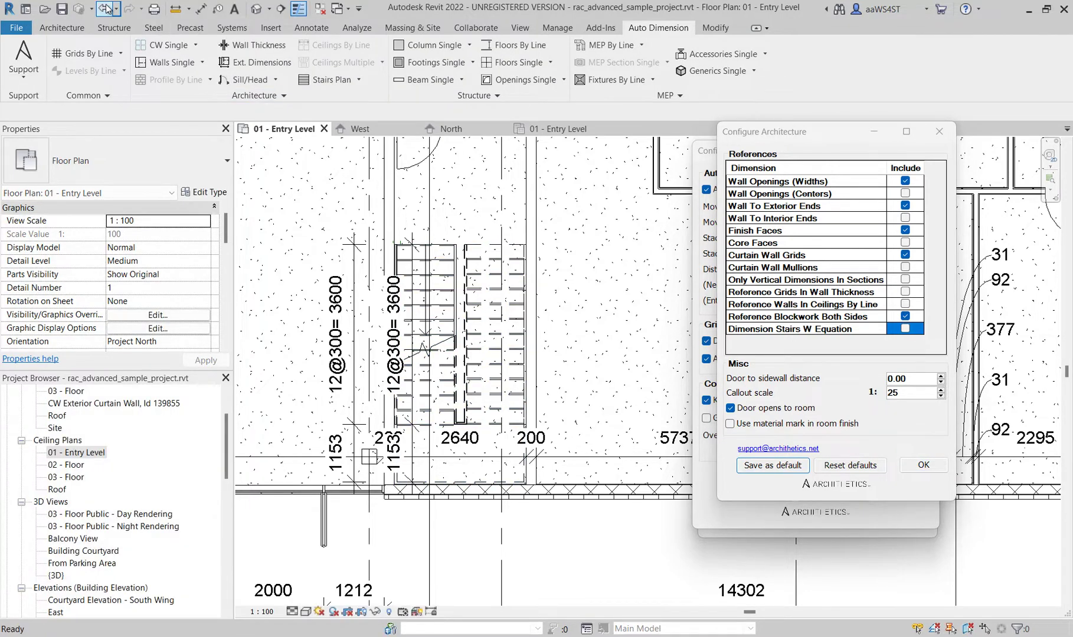
left_click(330, 79)
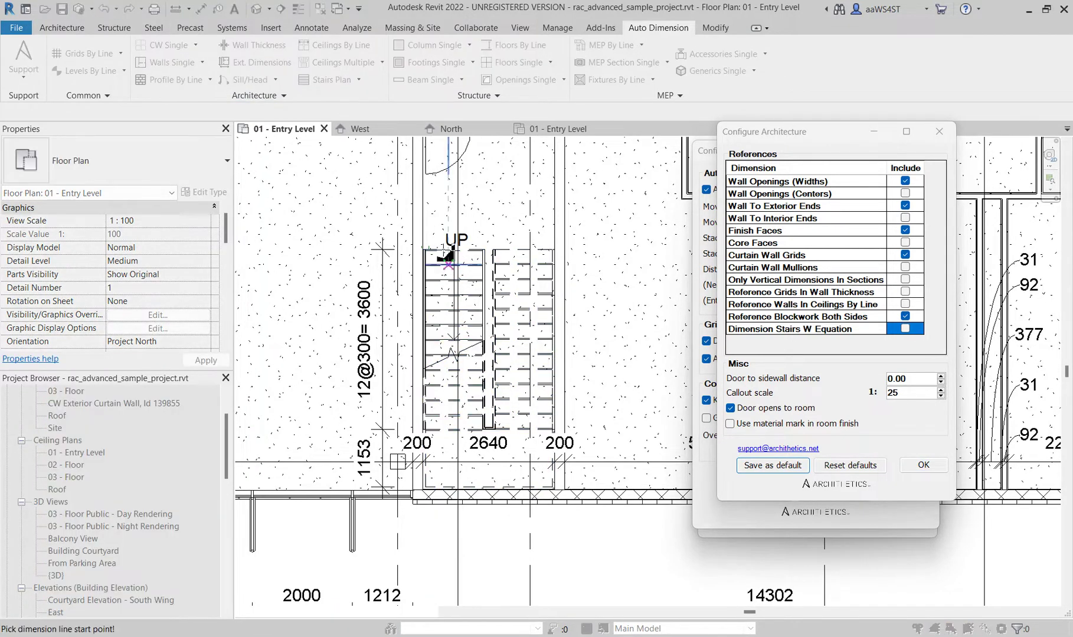
left_click(440, 532)
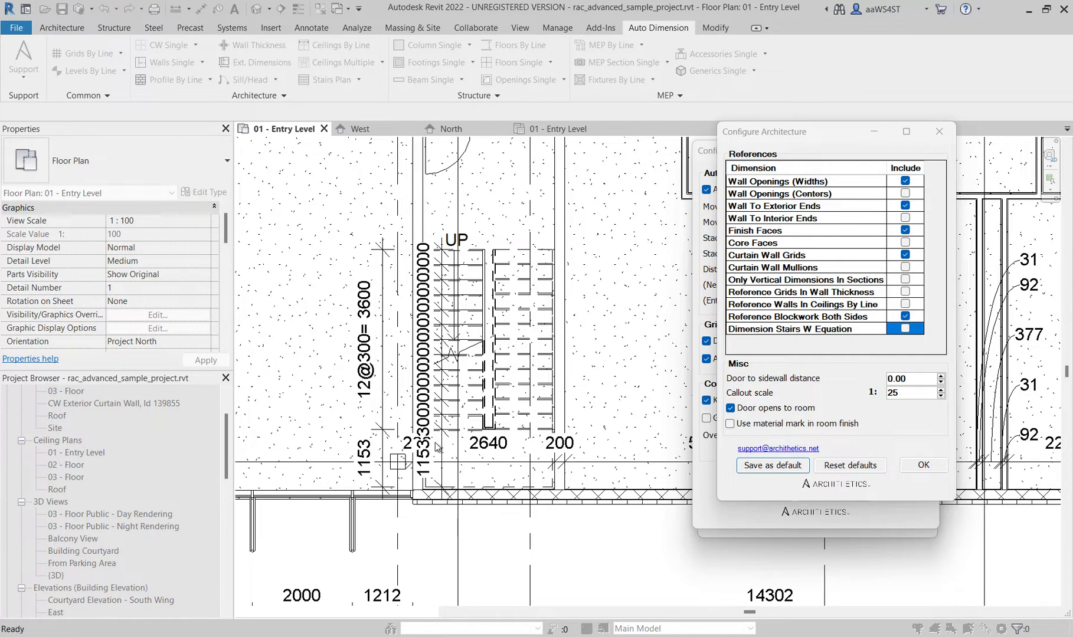
scroll(444, 314, "up", 5)
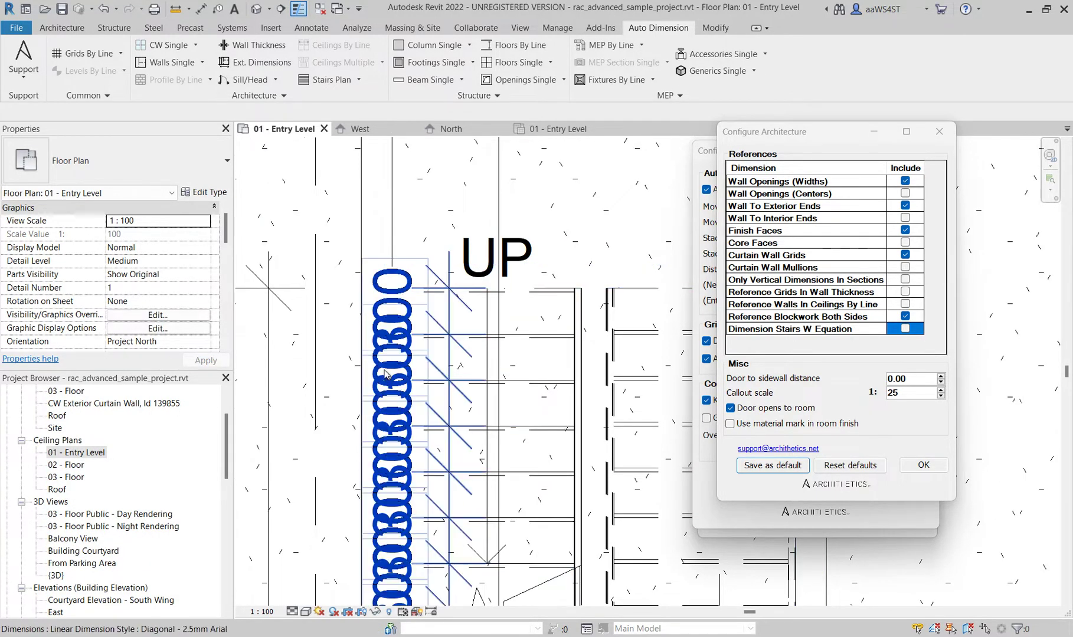
Drag overlapping 300 texts clear, undo one move, and re-enable Dimension Stairs W Equation
left_click(402, 354)
left_click_drag(402, 354, 376, 227)
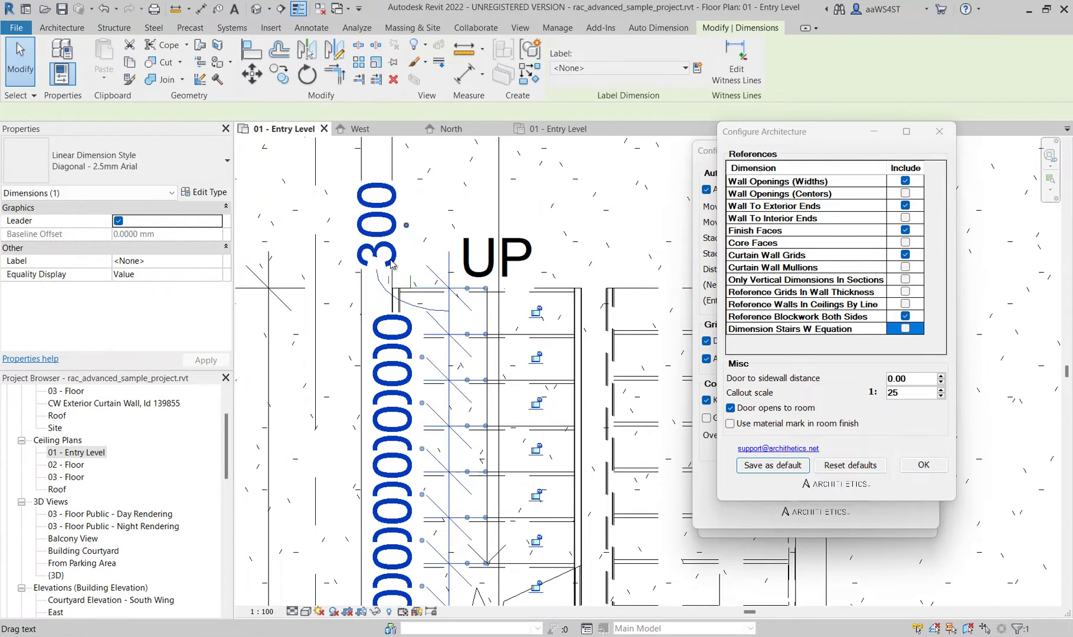
left_click_drag(406, 370, 312, 235)
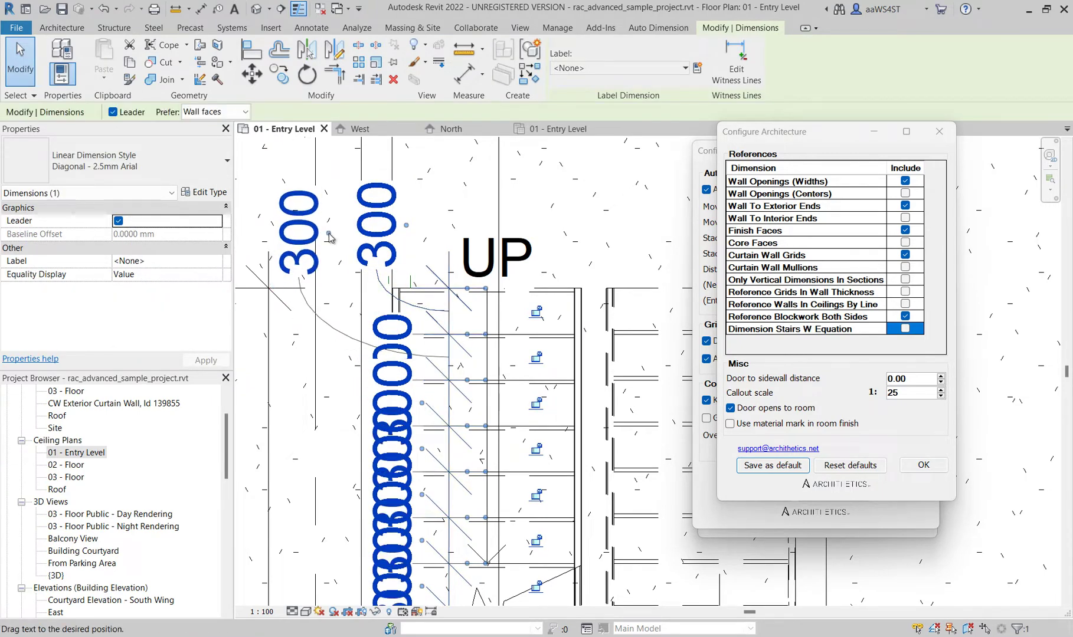
scroll(387, 372, "down", 2)
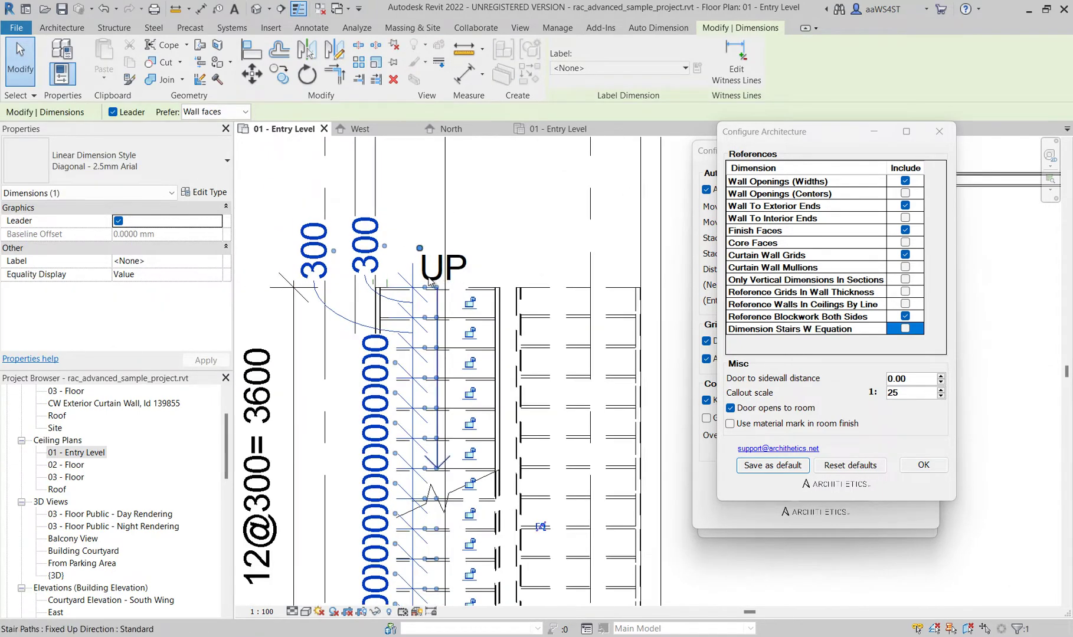
key("Escape")
middle_click_drag(413, 584, 437, 383)
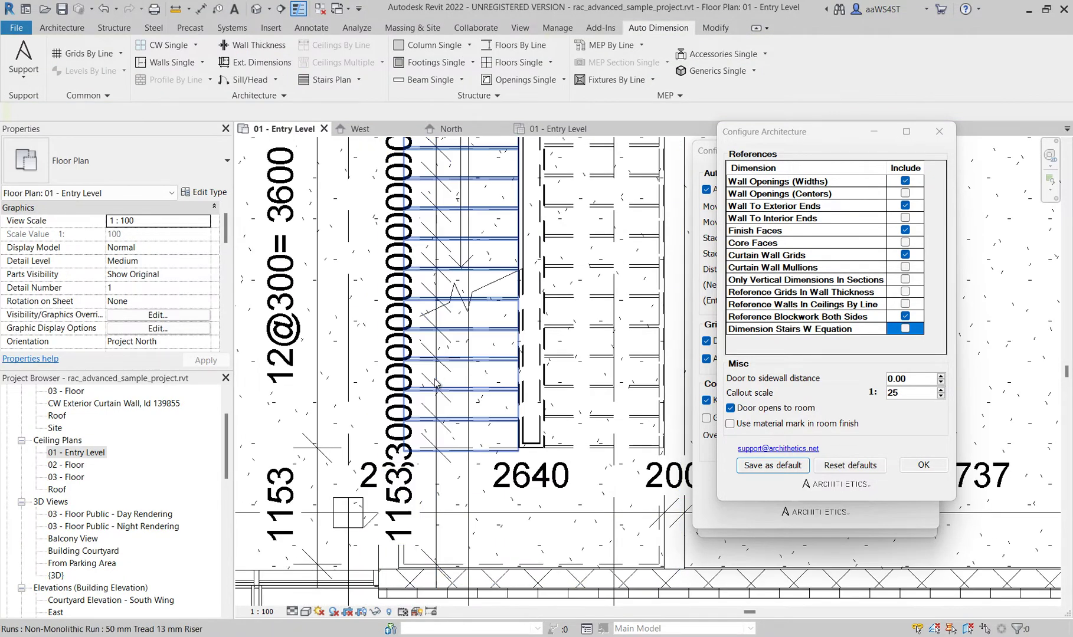
left_click(107, 15)
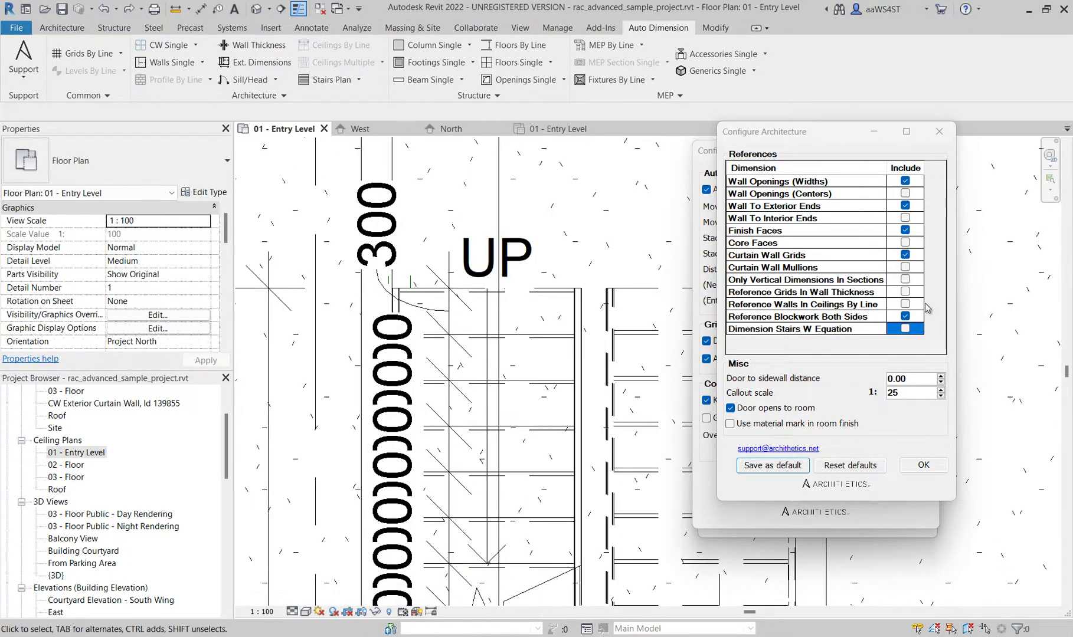
left_click(907, 329)
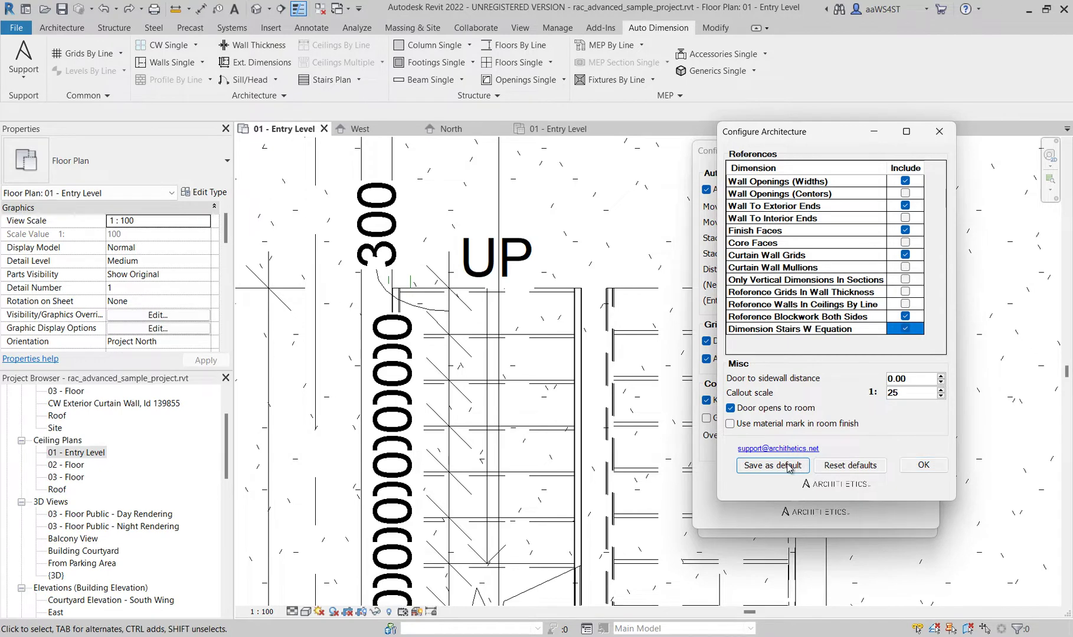
Undo the tread-by-tread string and dimension the stair width as 2540
left_click(102, 11)
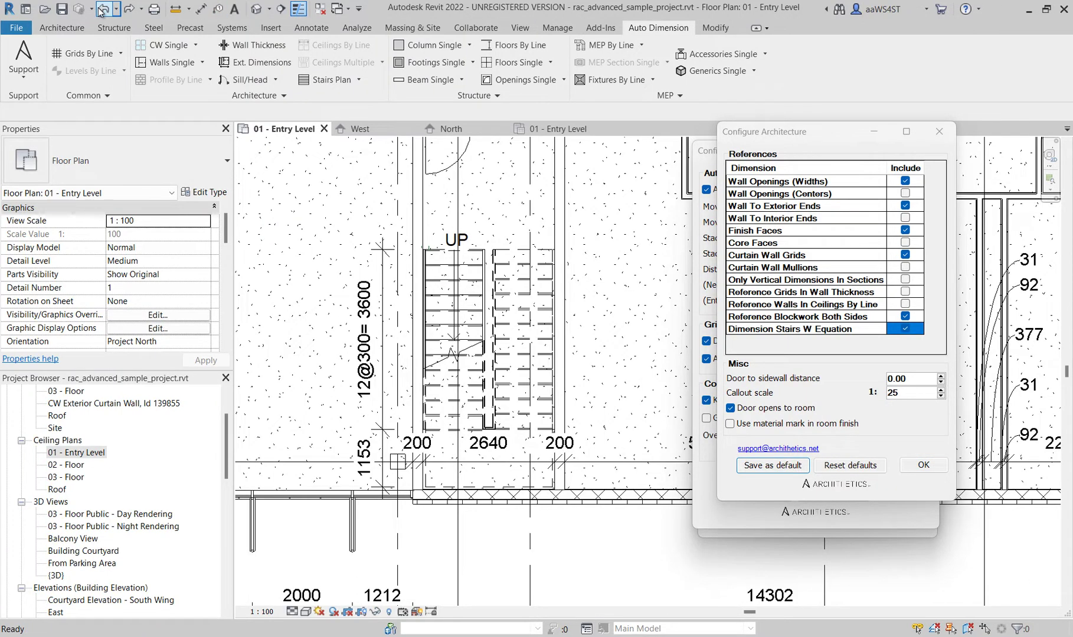
left_click(332, 80)
left_click(447, 385)
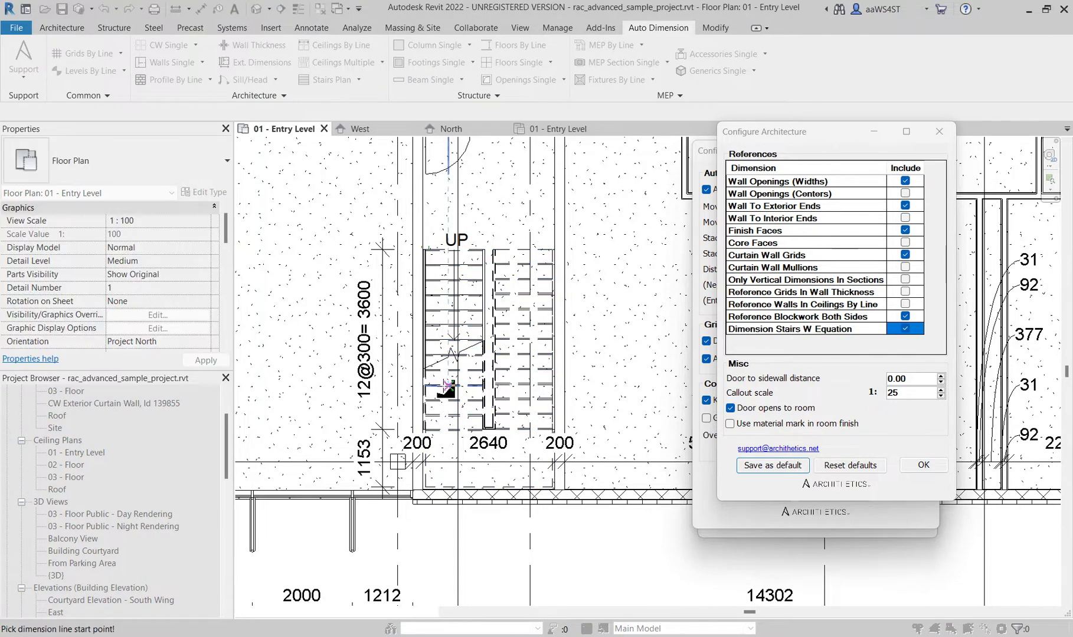
left_click(396, 454)
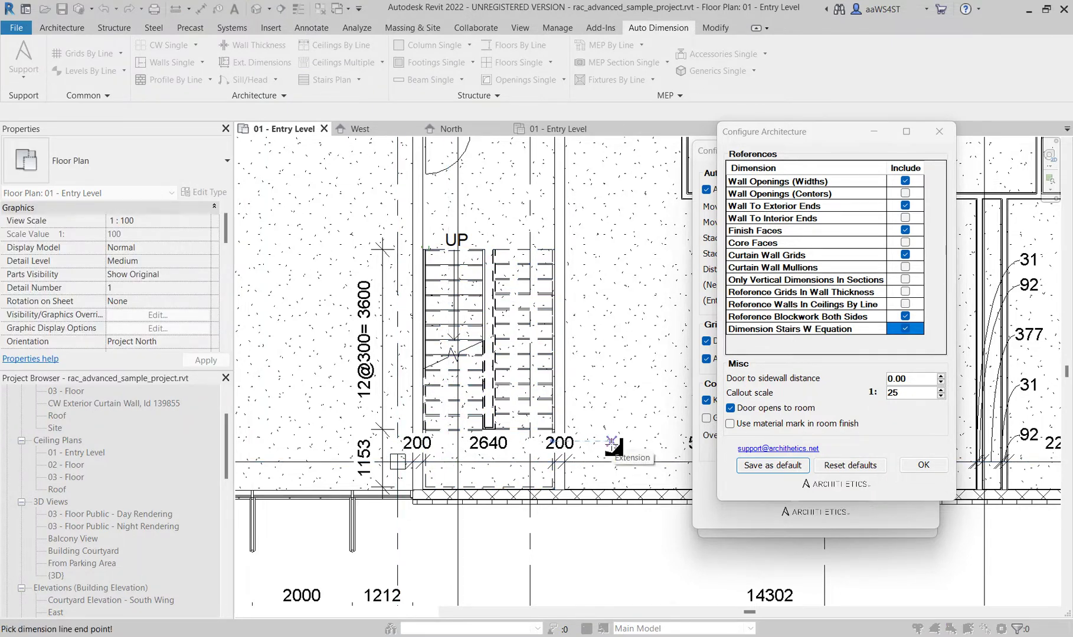
left_click(614, 450)
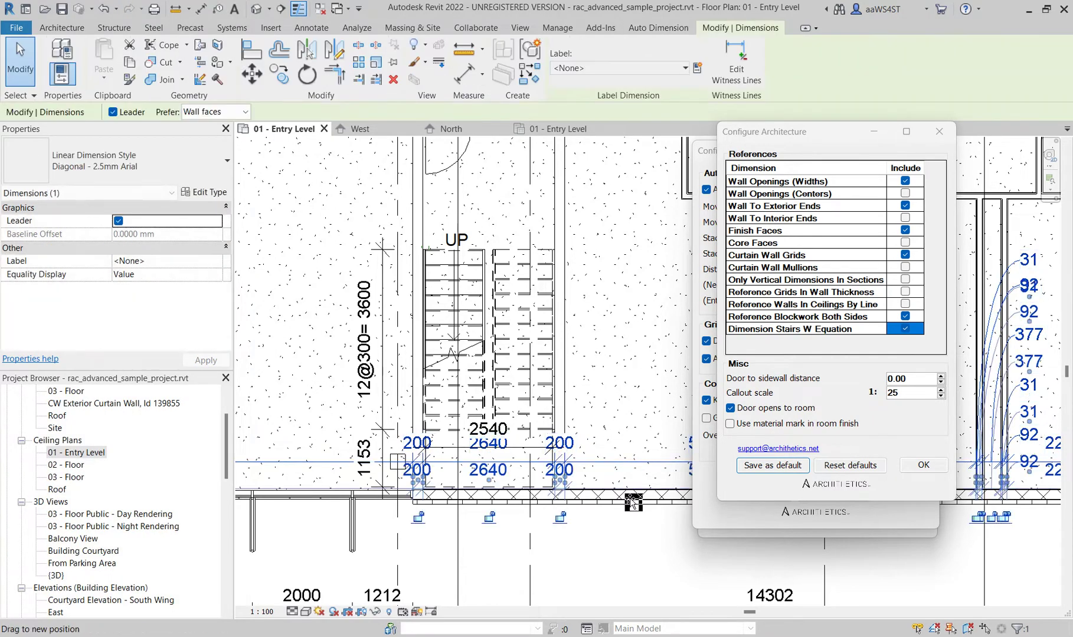
key("Escape")
scroll(499, 455, "up", 2)
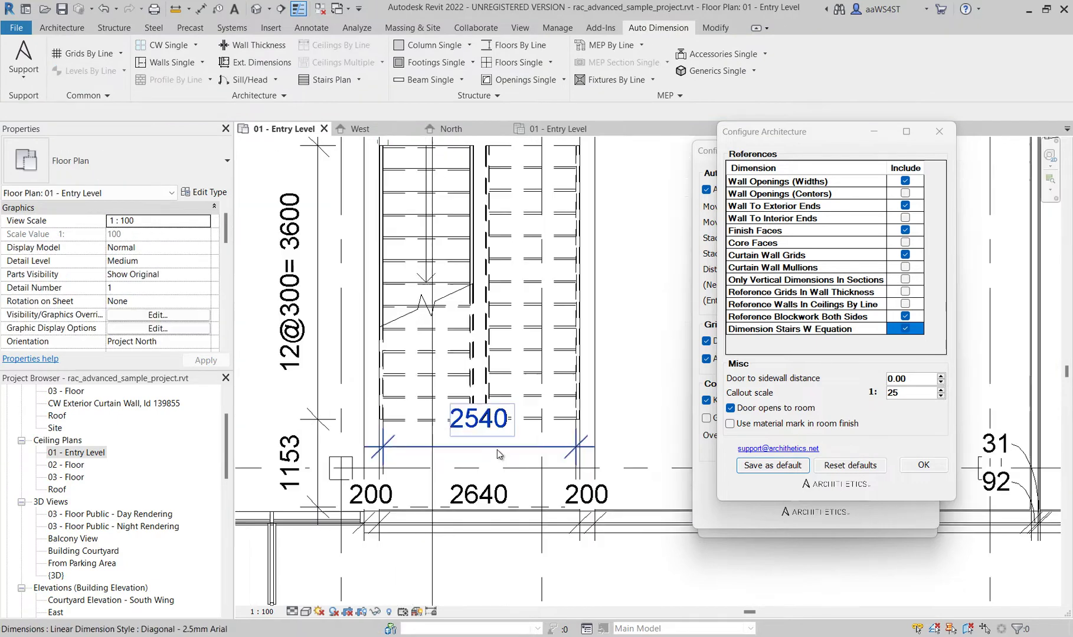
left_click(499, 452)
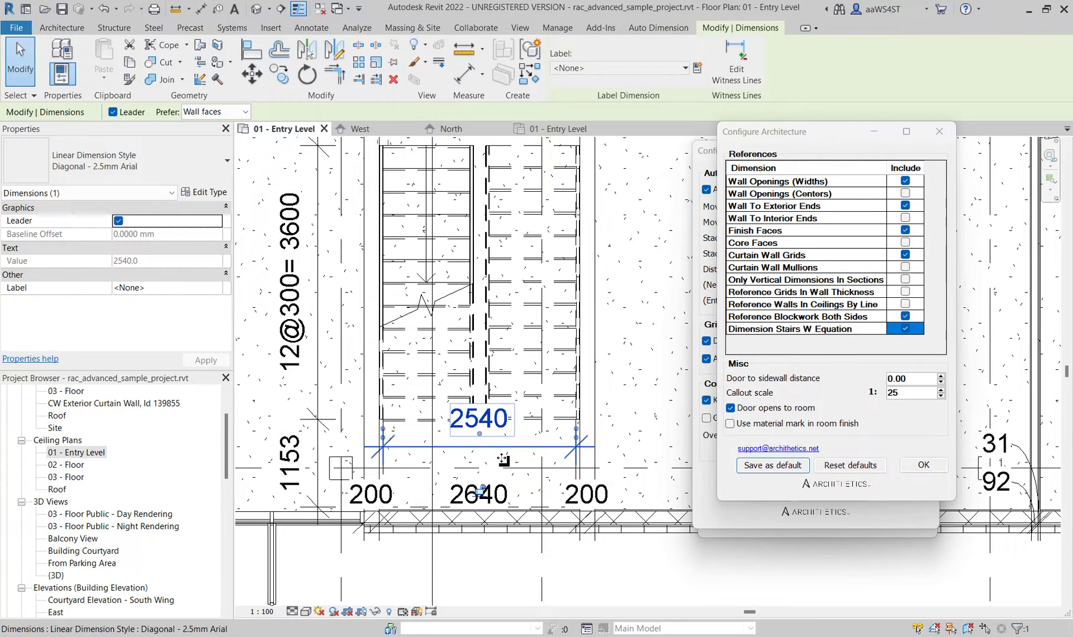
key("Escape")
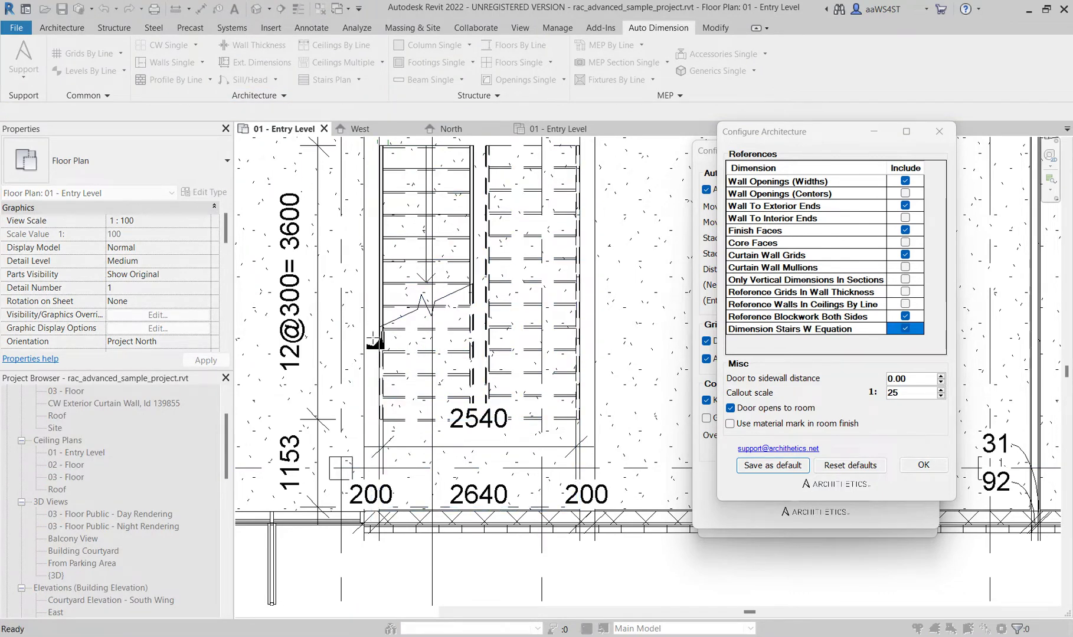
Add the 1140 dimension across the stair flight
scroll(473, 346, "up", 3)
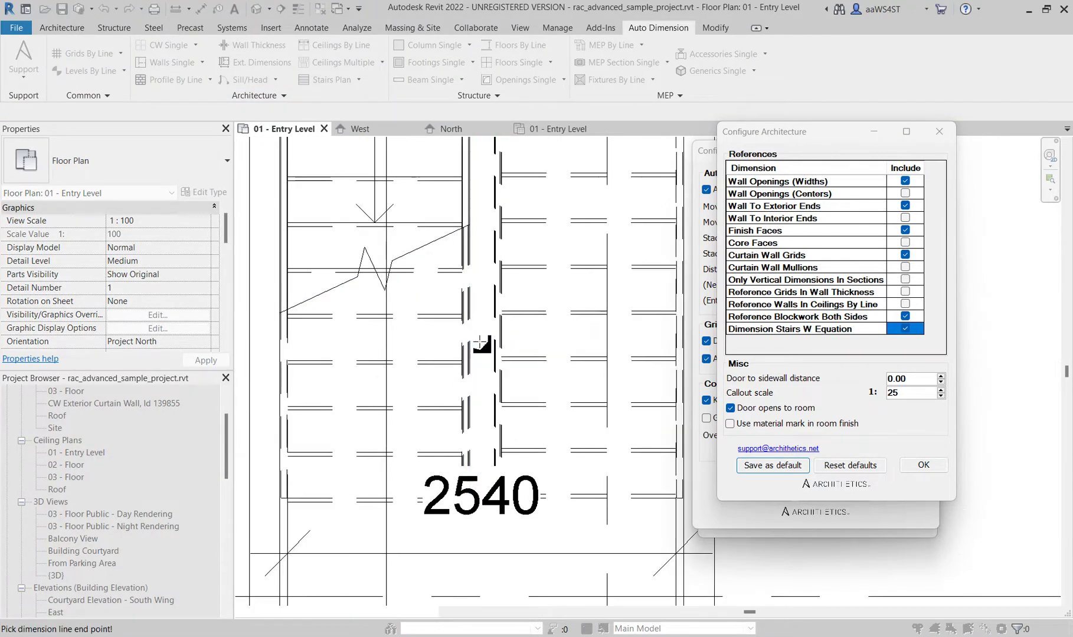
left_click(481, 345)
scroll(479, 345, "down", 3)
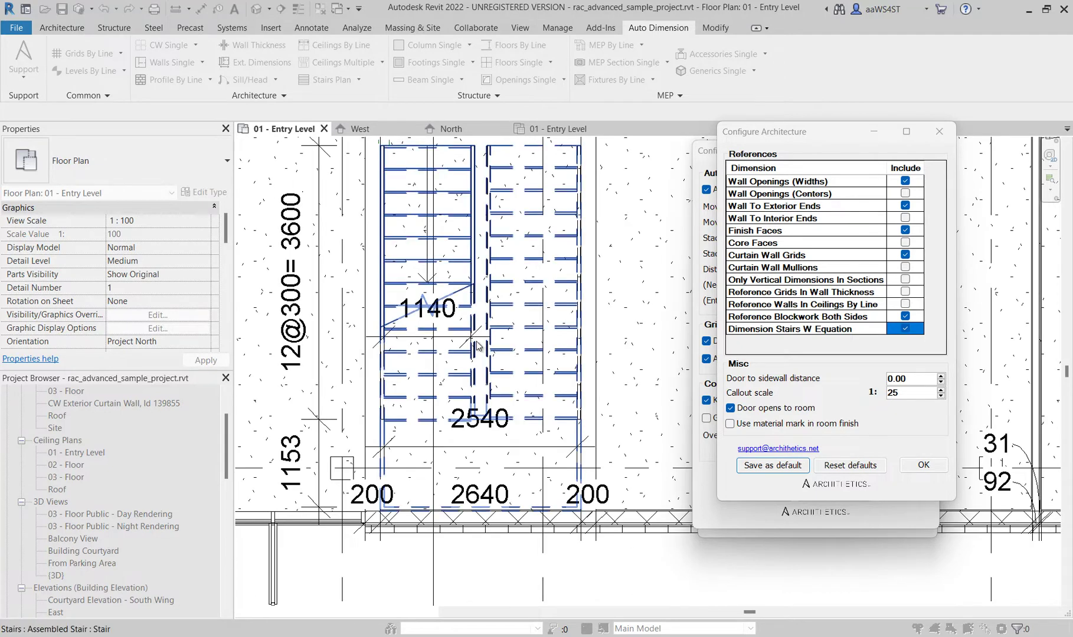
scroll(478, 346, "down", 2)
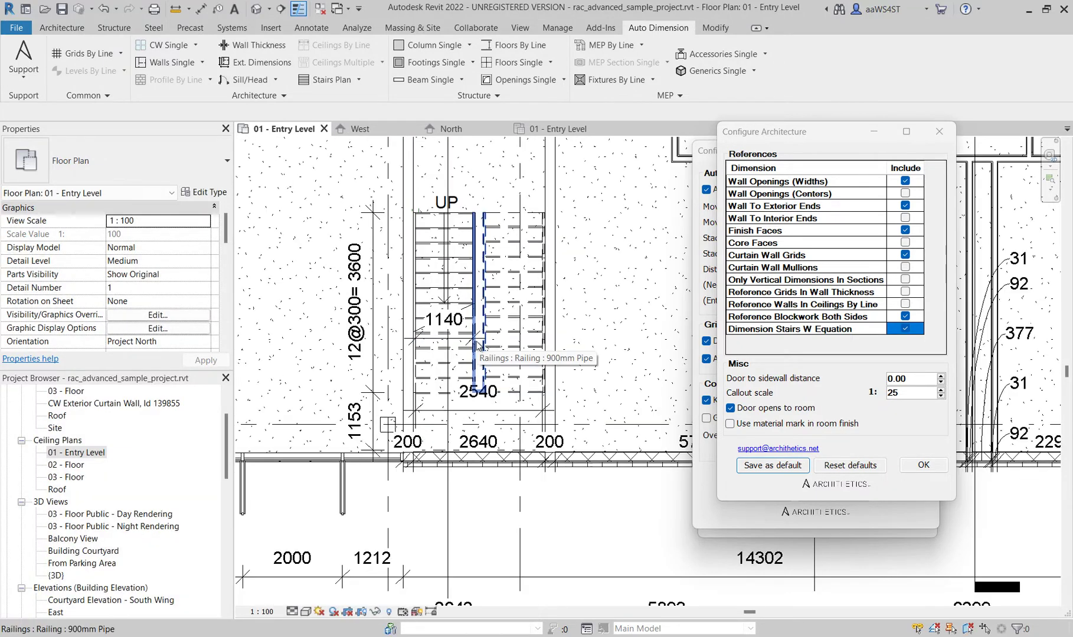
scroll(478, 346, "down", 5)
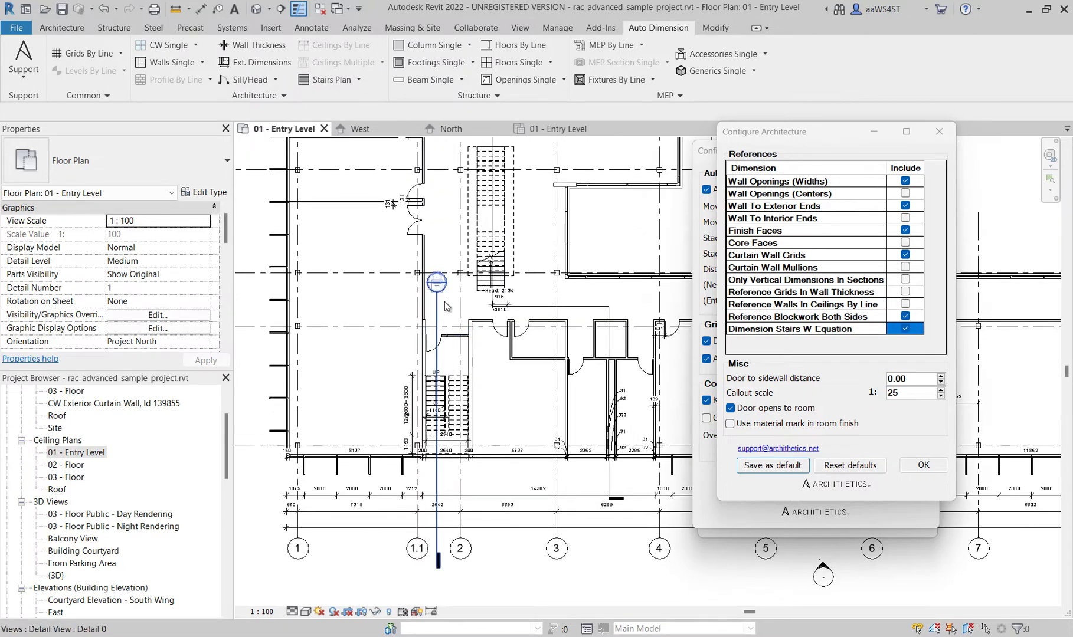
Open the Detail 0 section and dimension the stair risers as 26@146=3800
double_click(440, 285)
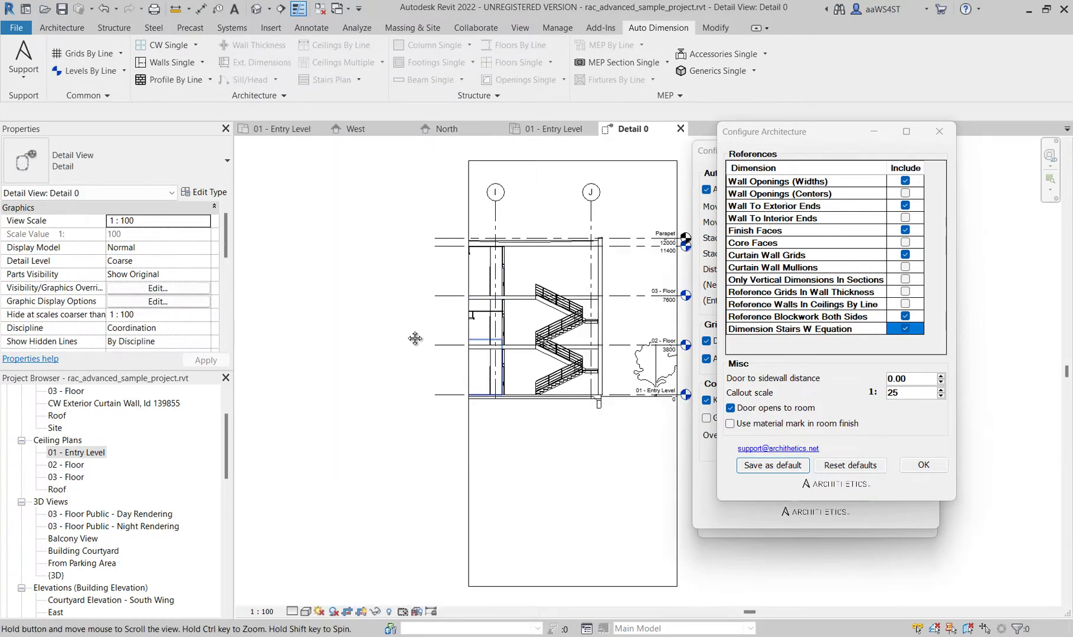
scroll(536, 363, "up", 5)
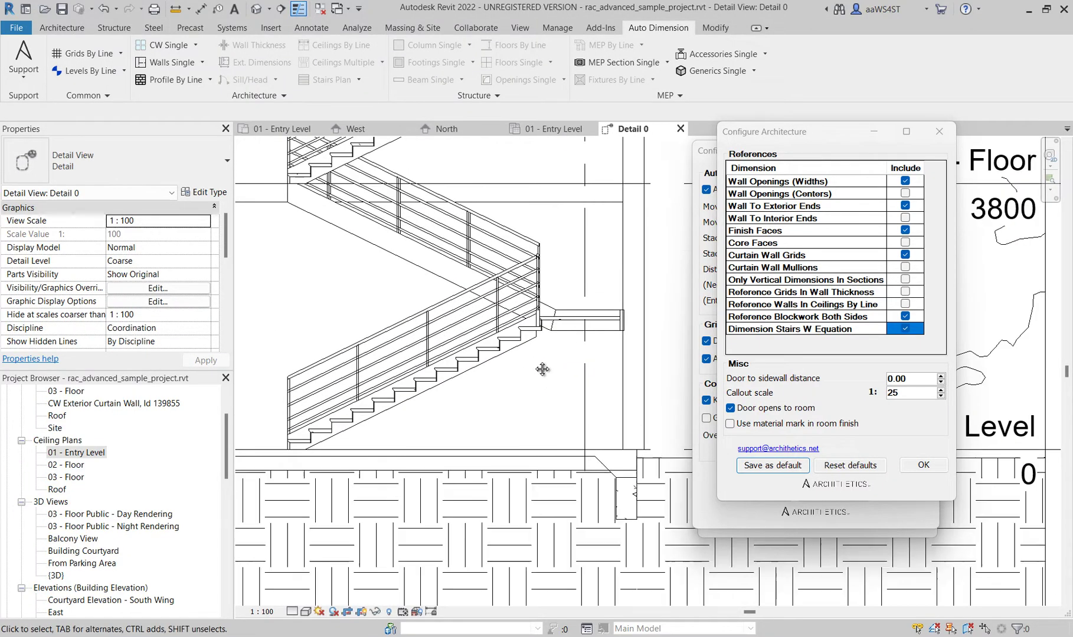
middle_click_drag(547, 366, 540, 341)
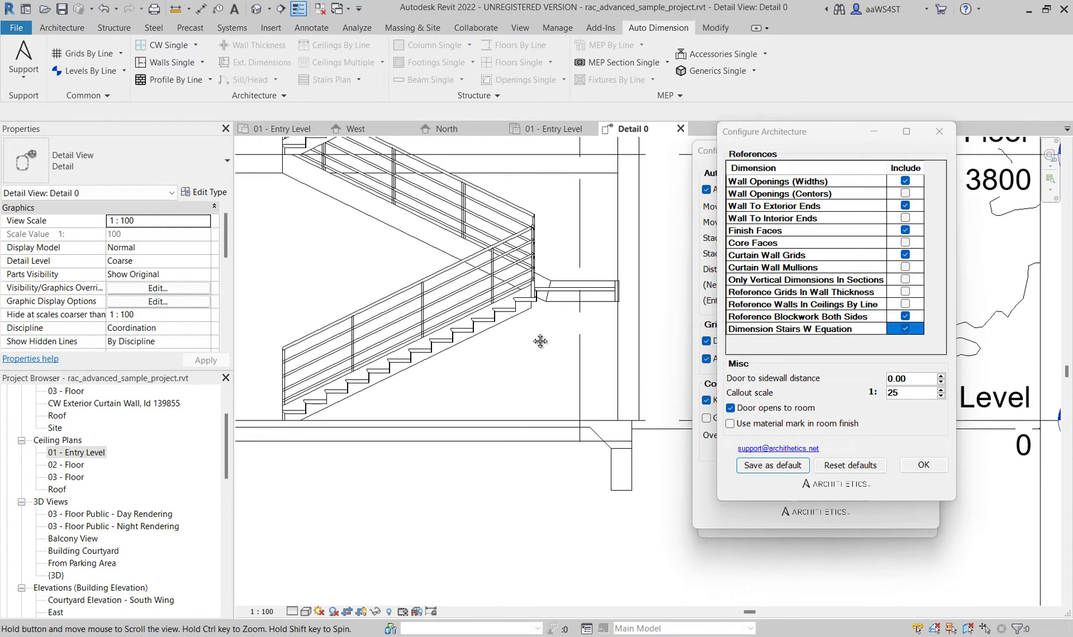
left_click(359, 80)
left_click(353, 125)
left_click(438, 215)
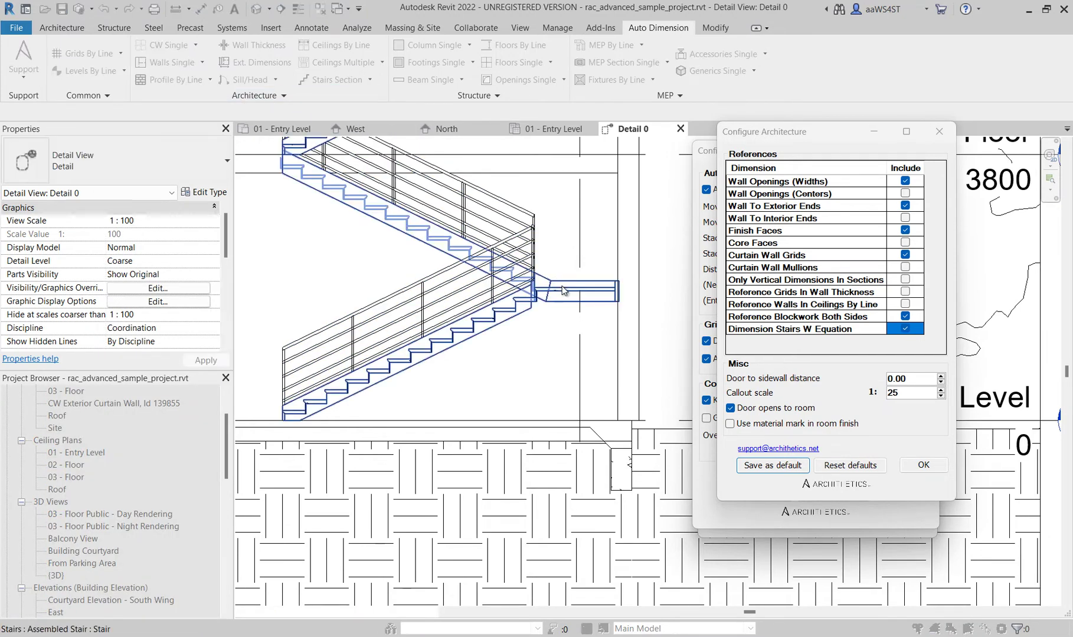
middle_click_drag(561, 302, 519, 312)
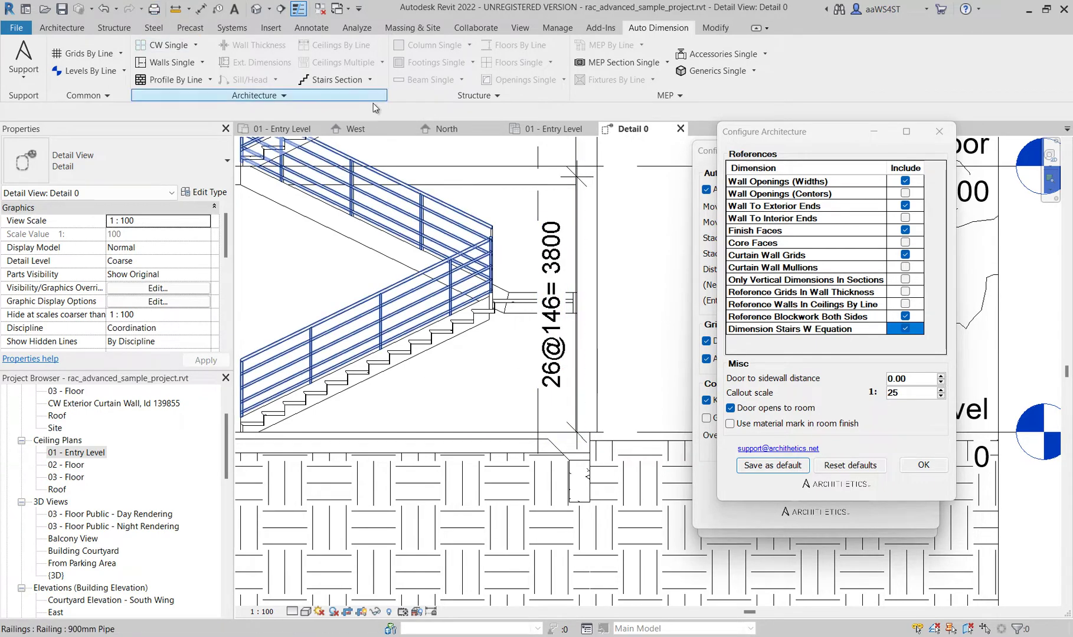
On the 01 - Entry Level plan, dimension the stair landing, labelled 1900
left_click(277, 129)
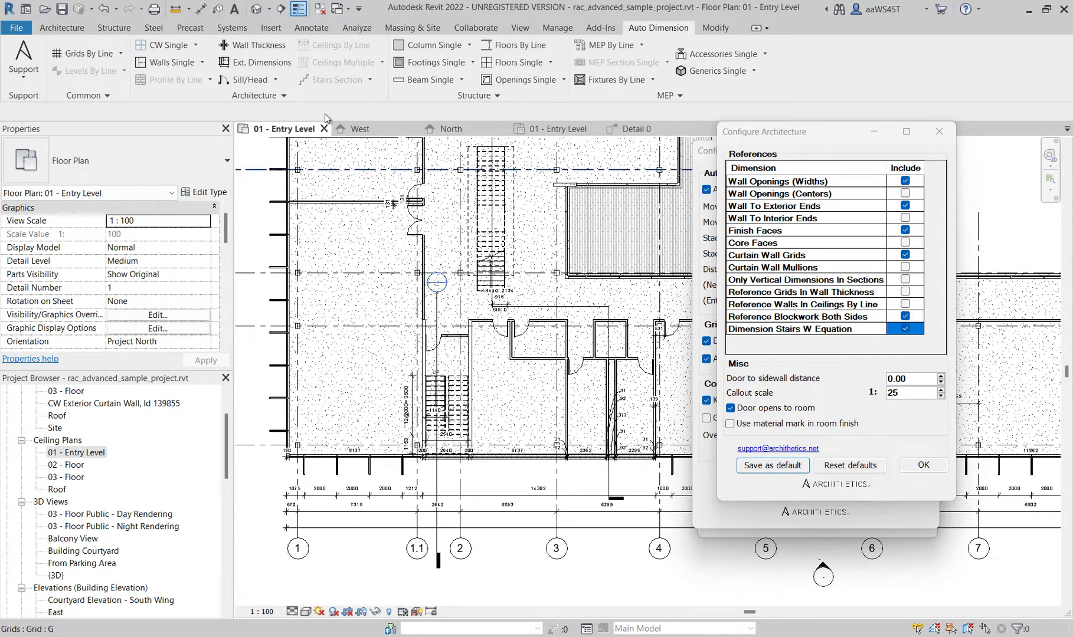
left_click(370, 80)
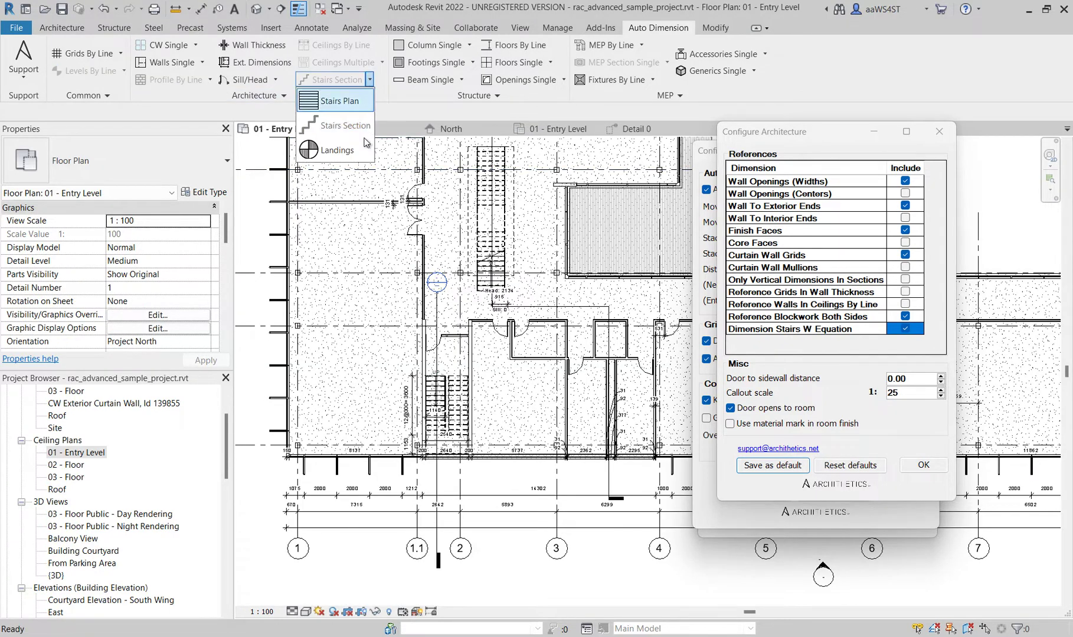
left_click(337, 151)
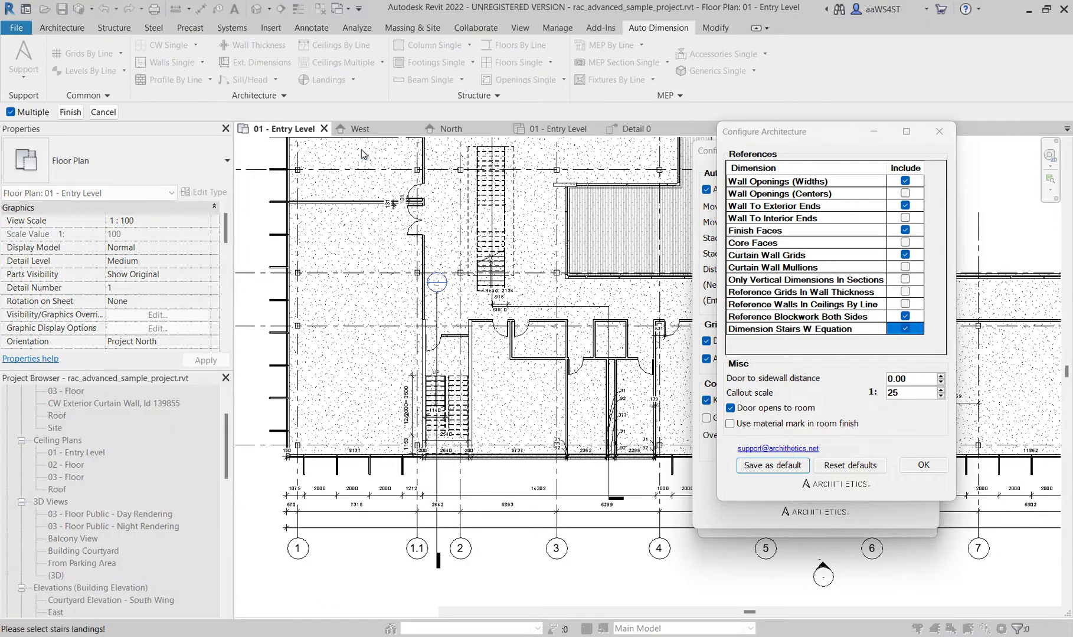
middle_click_drag(504, 227, 467, 293)
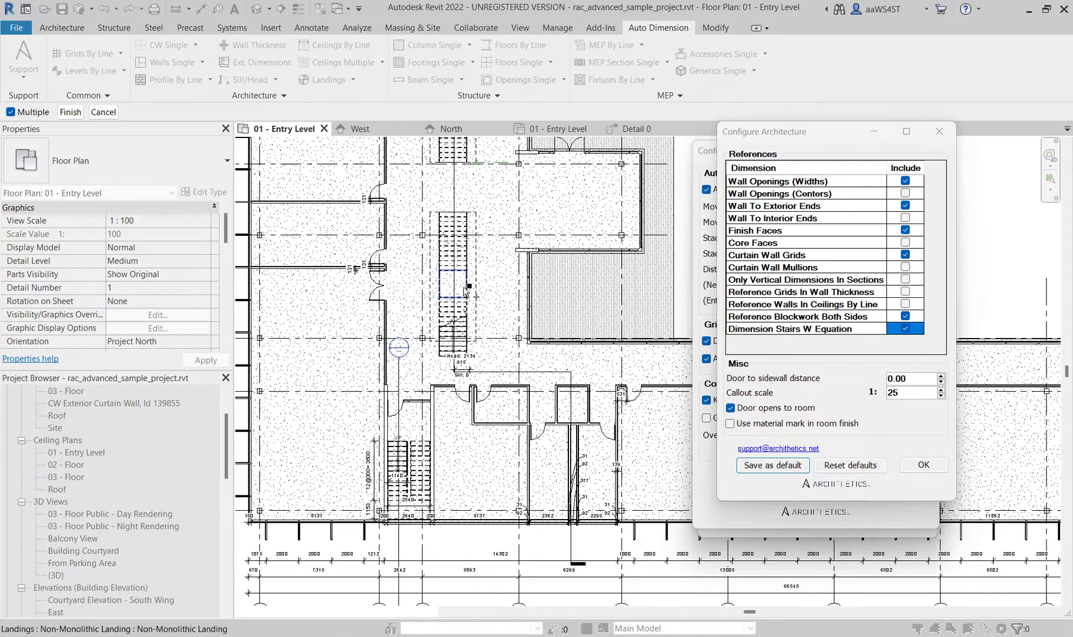
scroll(377, 371, "down", 10)
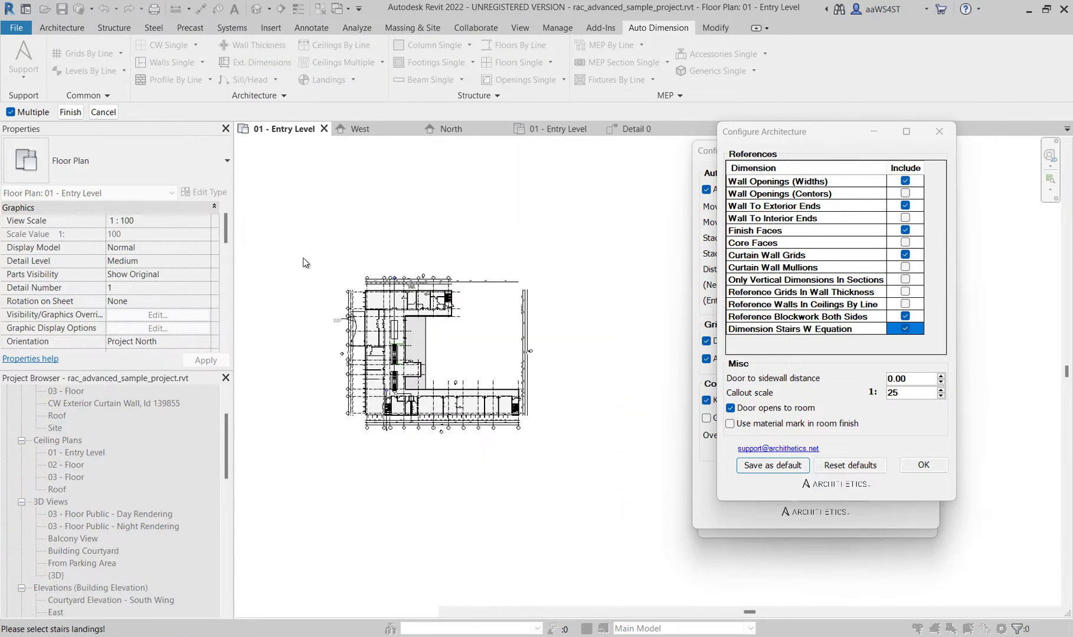
left_click(71, 112)
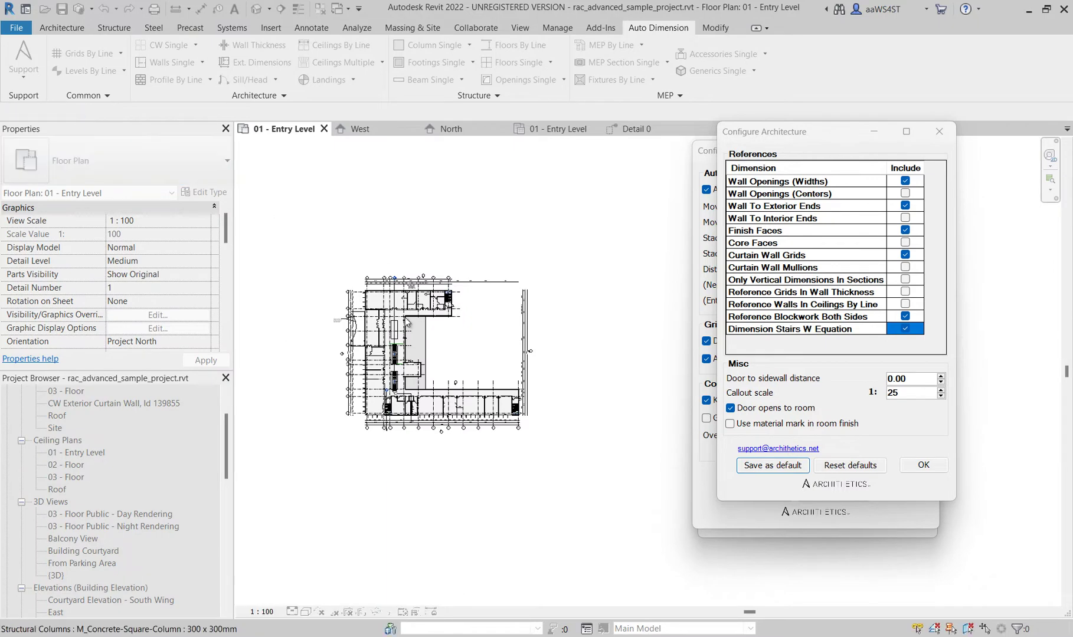
Zoom and pan across the plan toward the long wing to review the dimensions
scroll(375, 386, "up", 2)
scroll(378, 384, "up", 3)
scroll(383, 341, "up", 3)
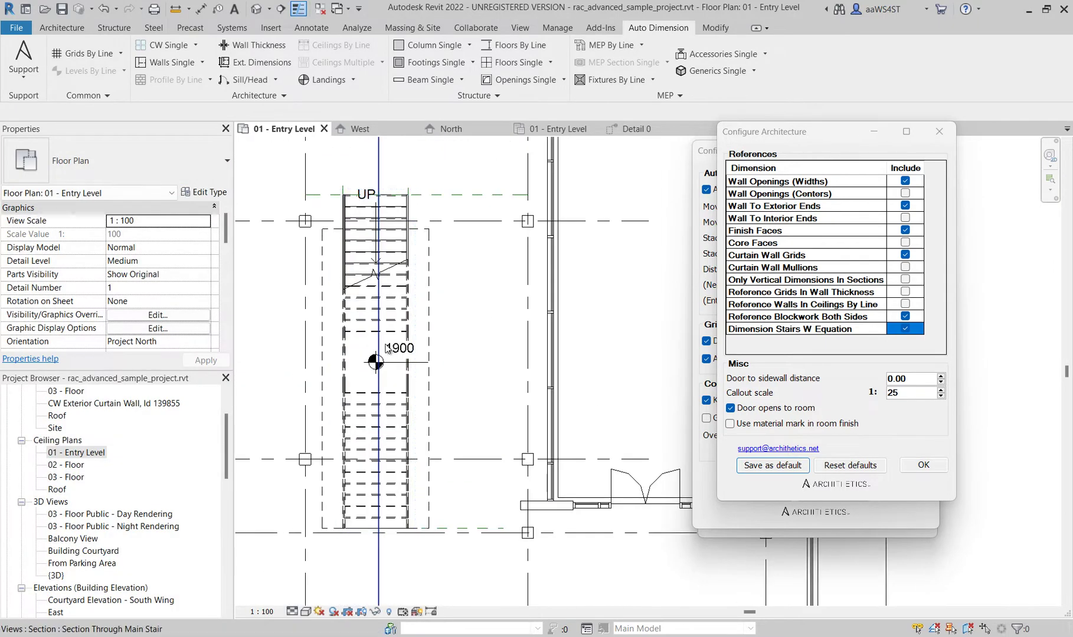
middle_click_drag(429, 344, 403, 539)
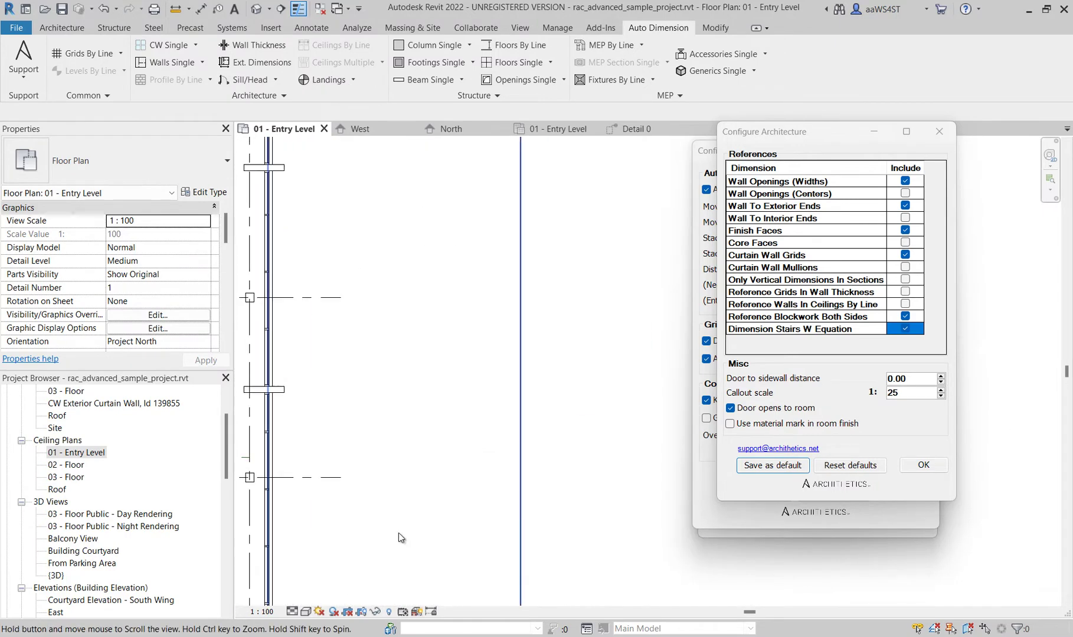
scroll(491, 522, "down", 5)
scroll(539, 295, "up", 4)
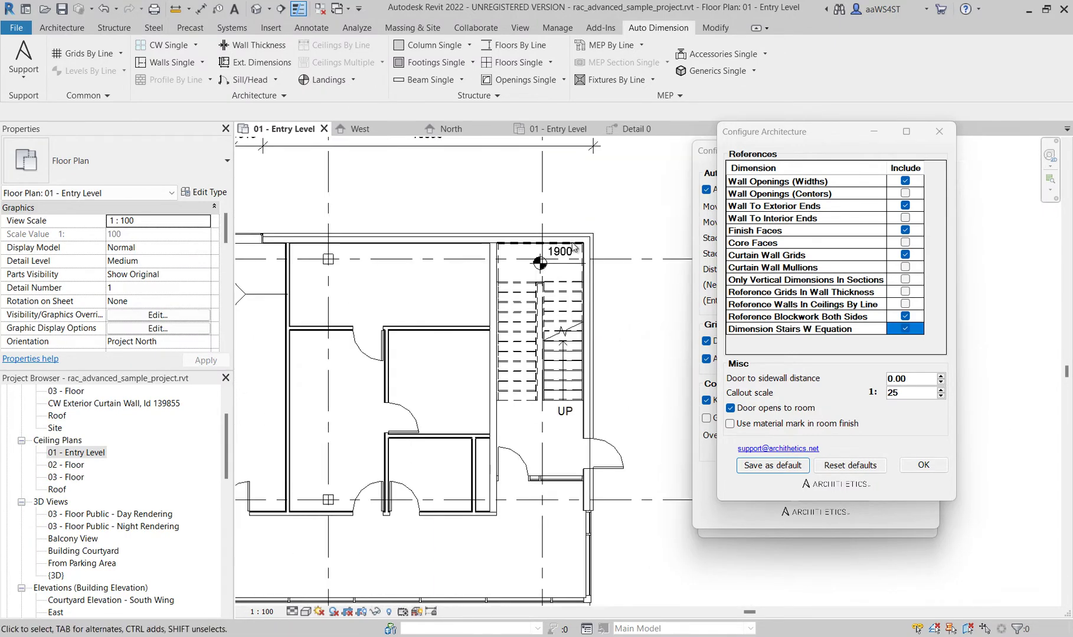
scroll(571, 313, "down", 4)
middle_click_drag(571, 313, 504, 298)
scroll(599, 326, "up", 6)
scroll(600, 326, "down", 3)
scroll(504, 298, "down", 4)
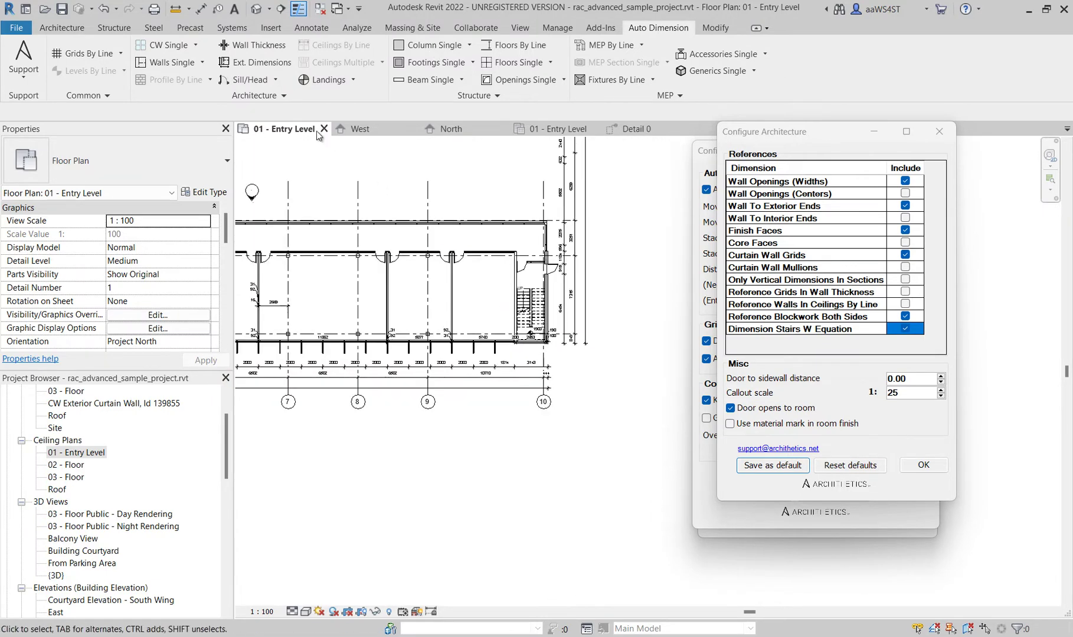
Pick the four doors near grids 8 and 9 with door alignment, then clear the selection
left_click(321, 93)
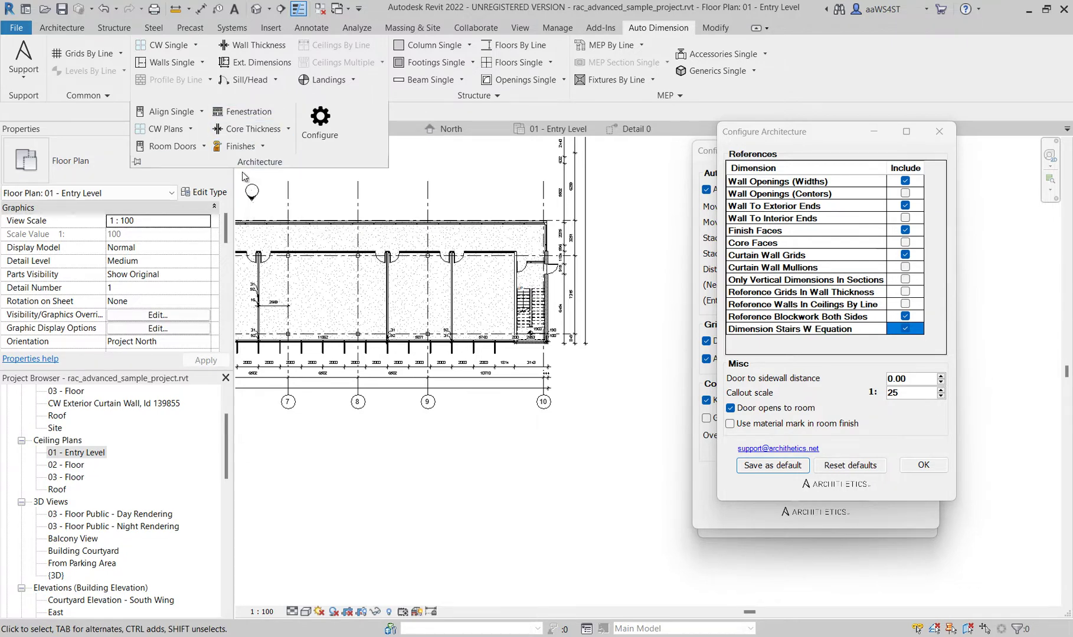
left_click(201, 114)
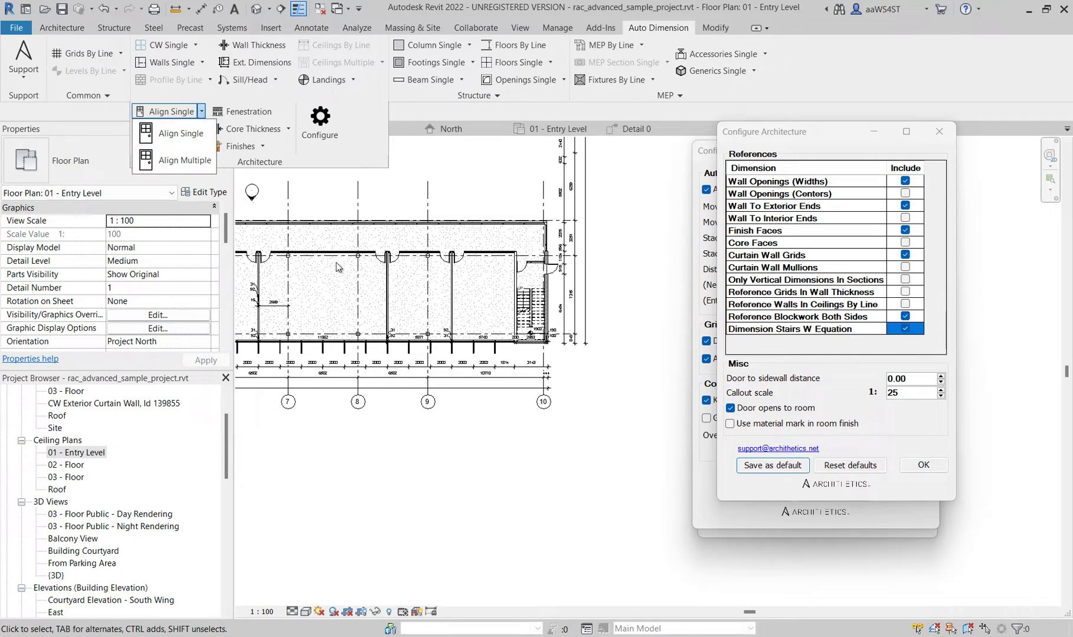
scroll(379, 258, "up", 4)
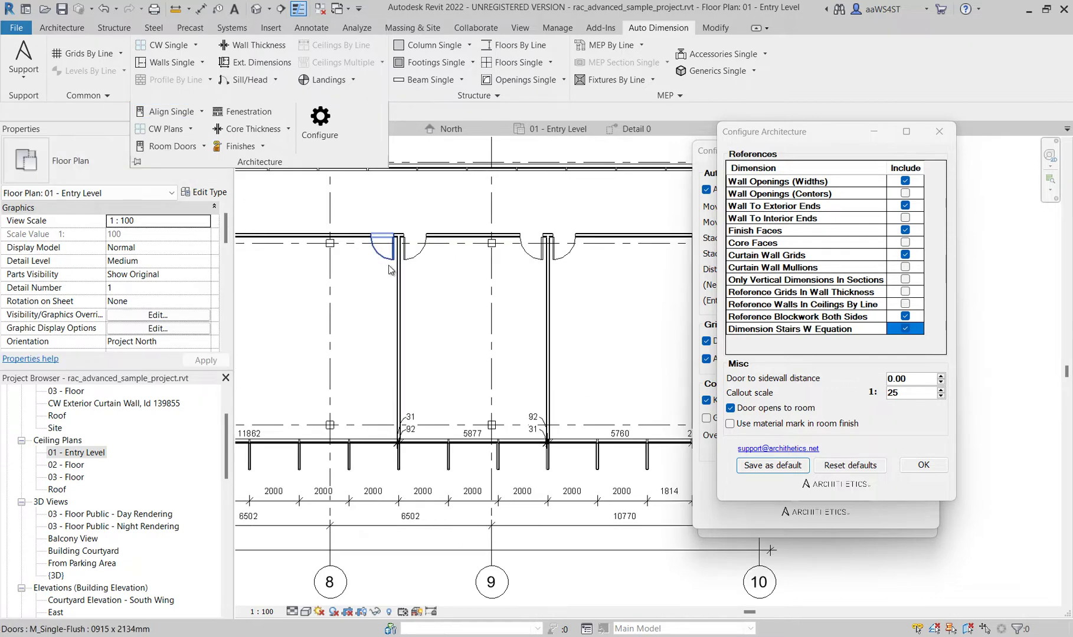
left_click(394, 275)
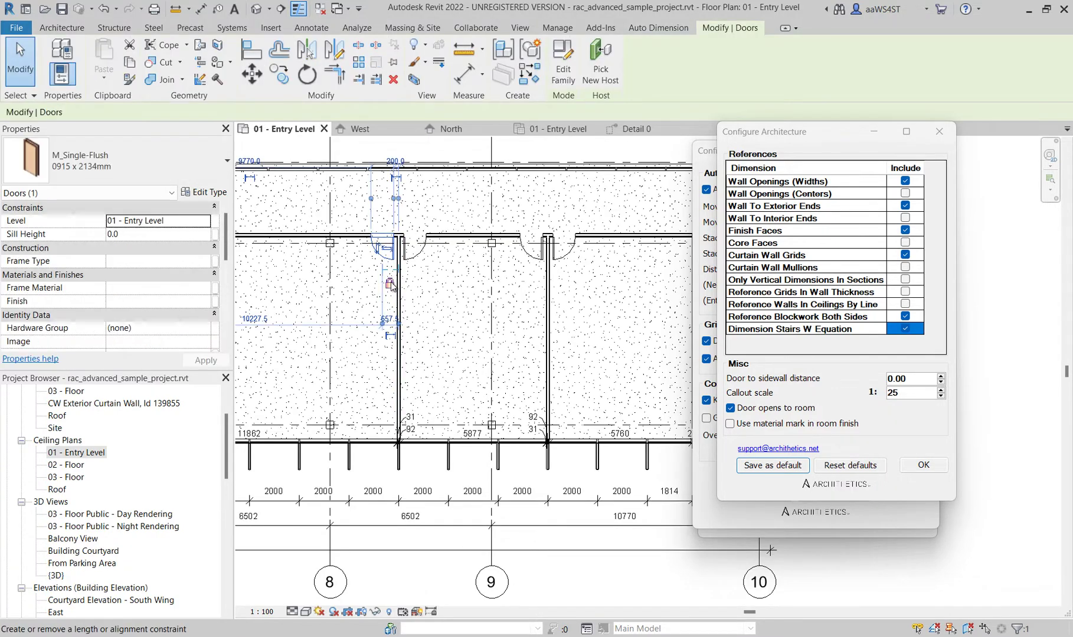
left_click(410, 264)
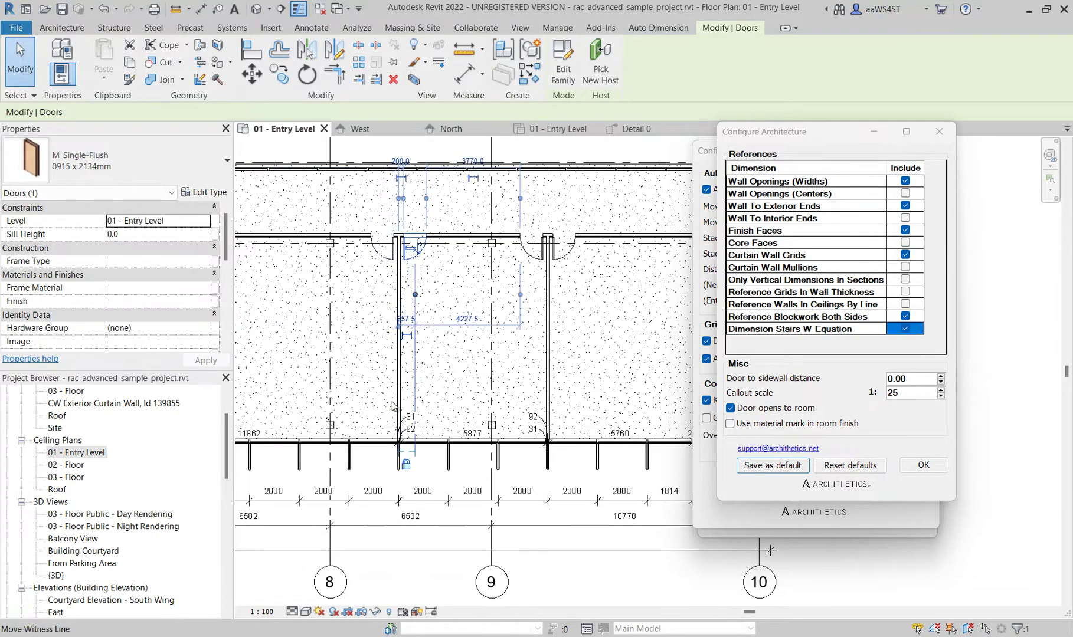
left_click(534, 248)
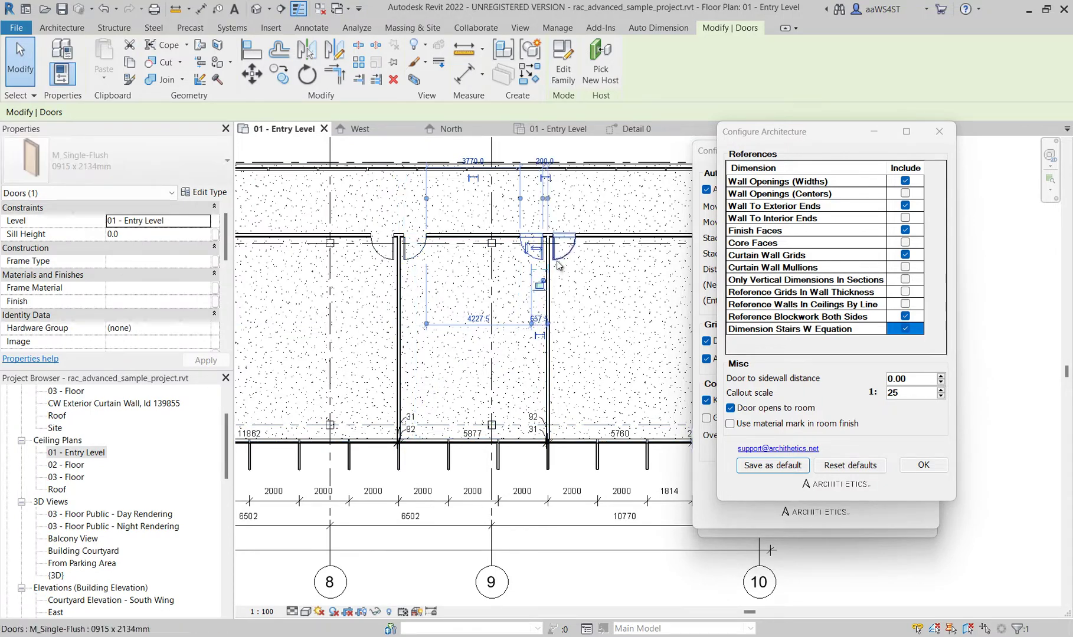
left_click(563, 249)
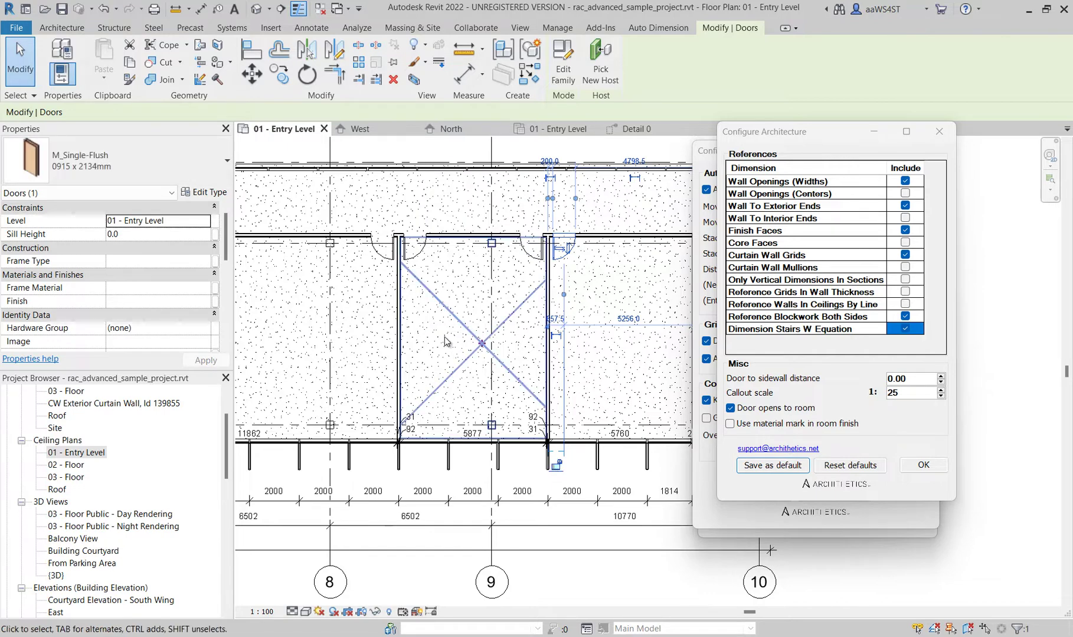
key("Escape")
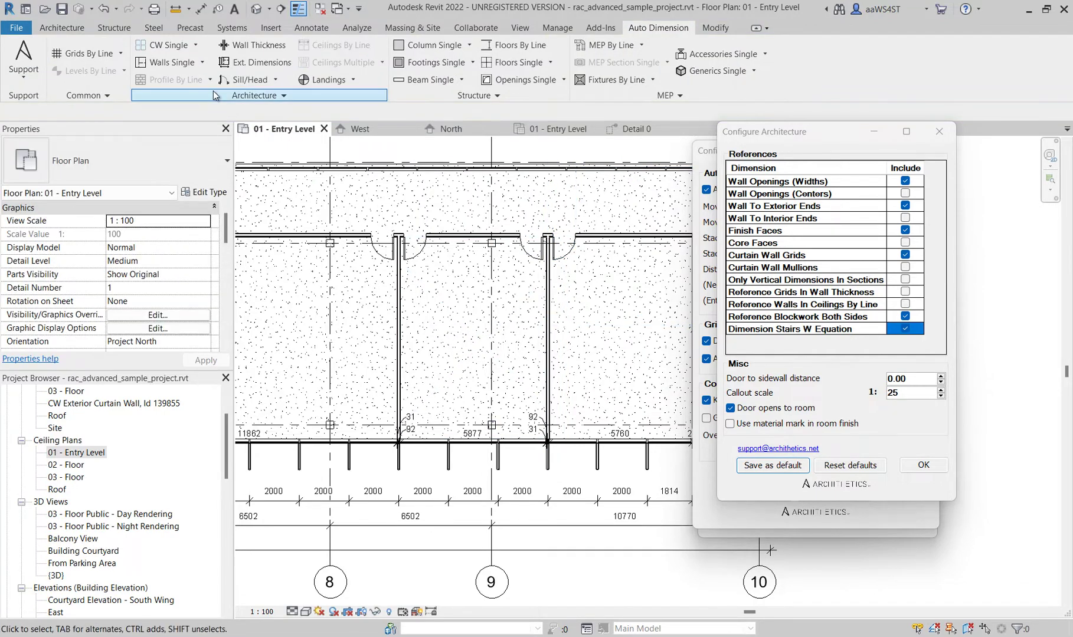
Change the Configure Architecture door to sidewall distance from 0.00 to 250
left_click(216, 95)
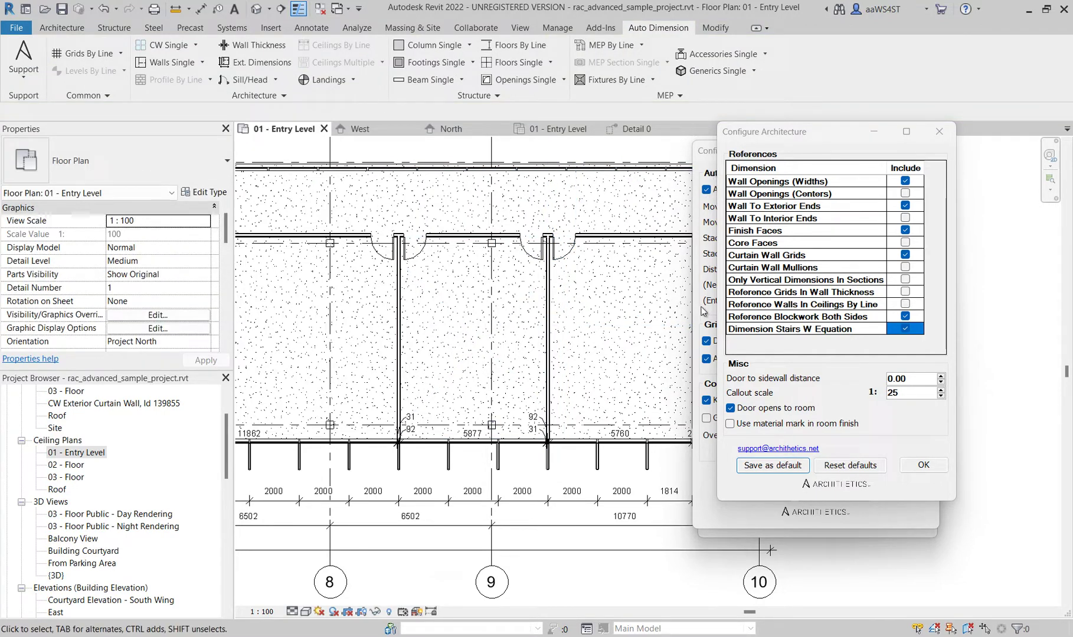
left_click(928, 381)
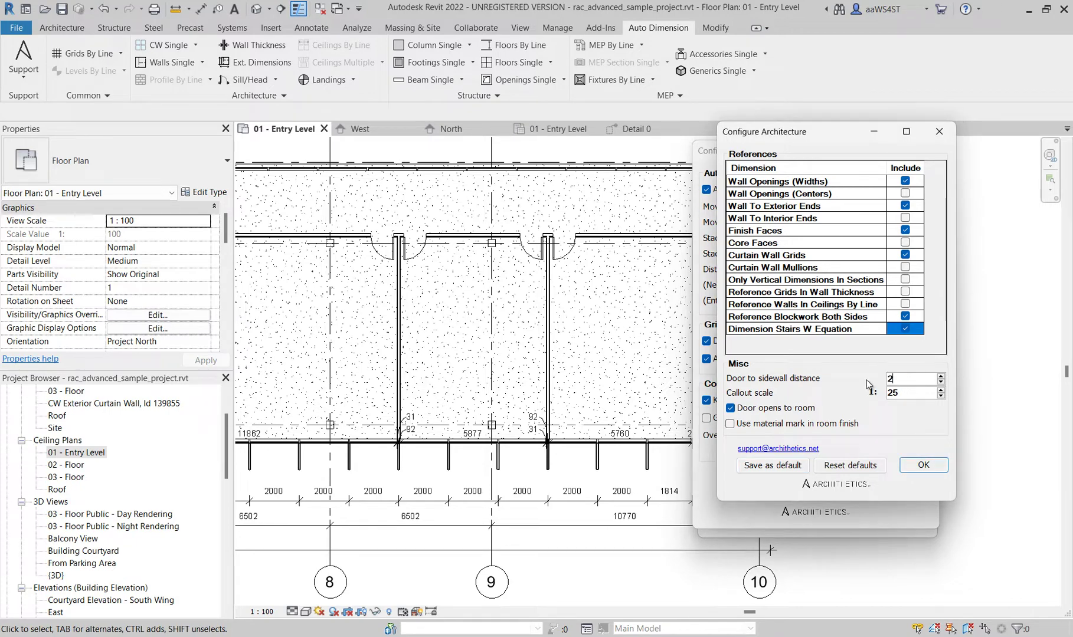
key("Return")
left_click(198, 95)
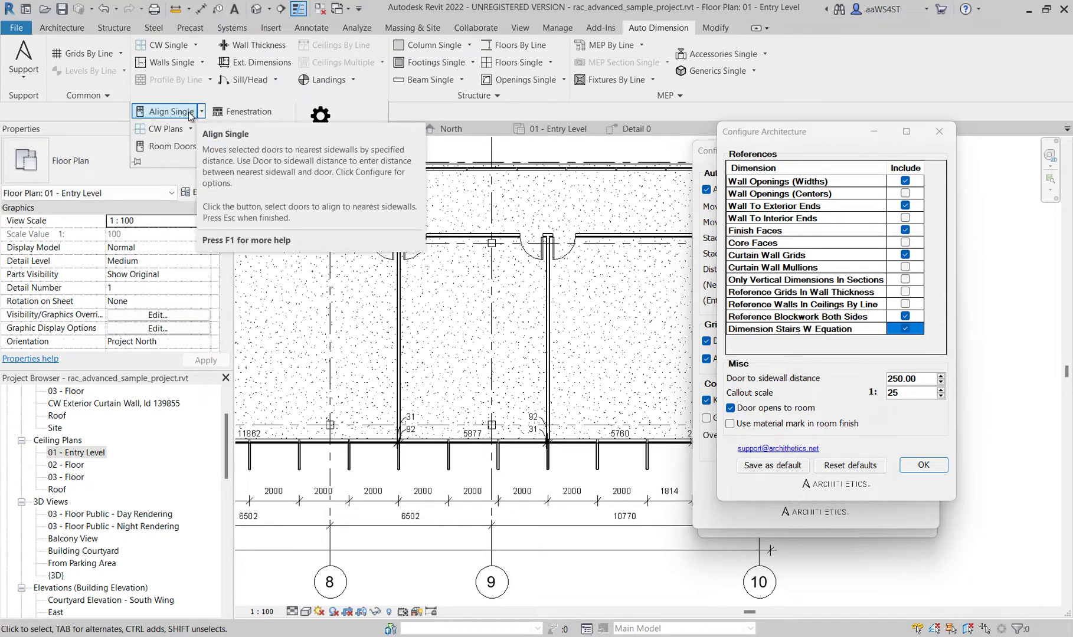
right_click(198, 112)
key("Escape")
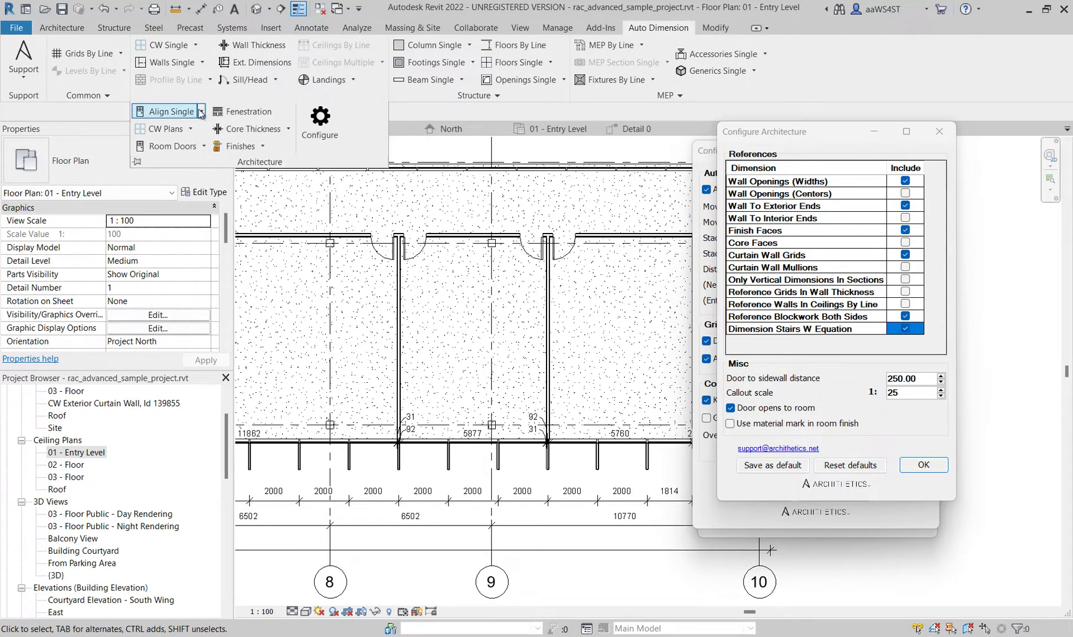
left_click(201, 111)
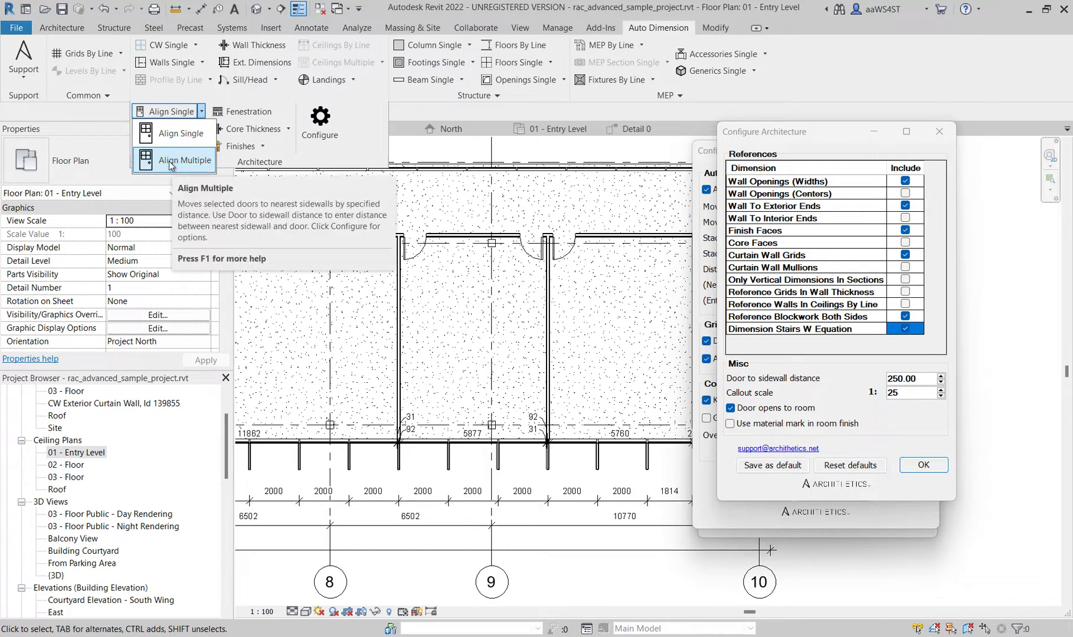
left_click(177, 134)
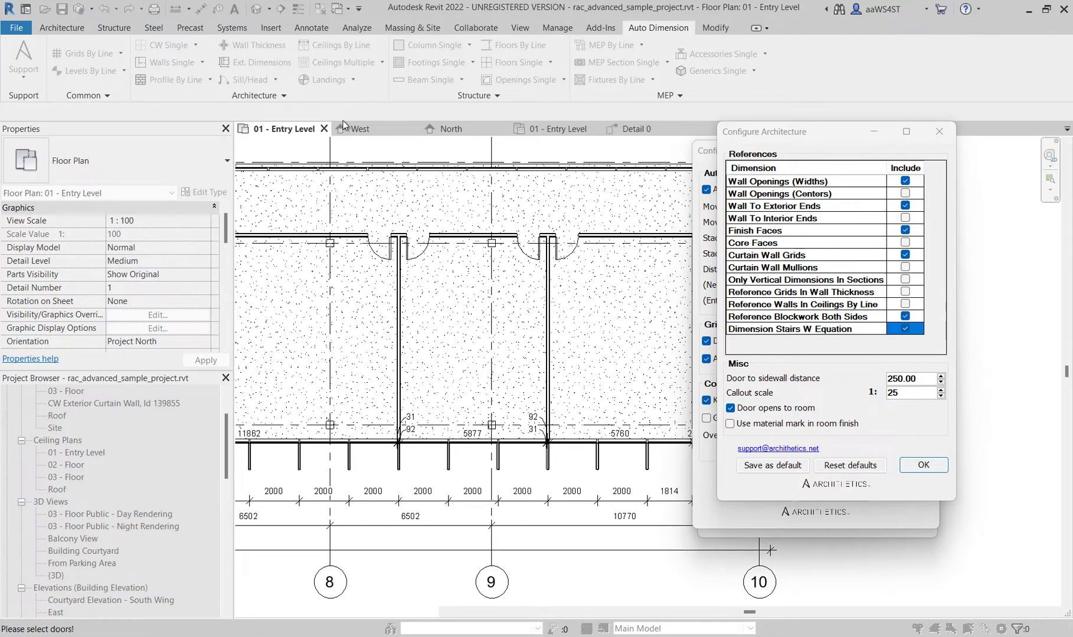
key("Escape")
left_click(275, 80)
left_click(259, 99)
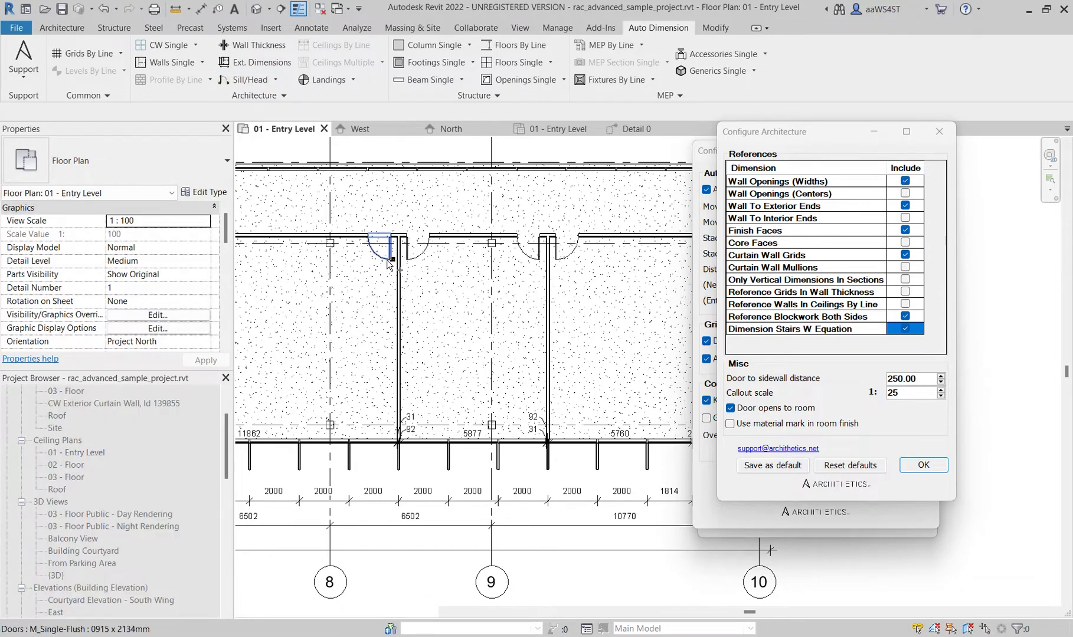
left_click_drag(323, 208, 616, 297)
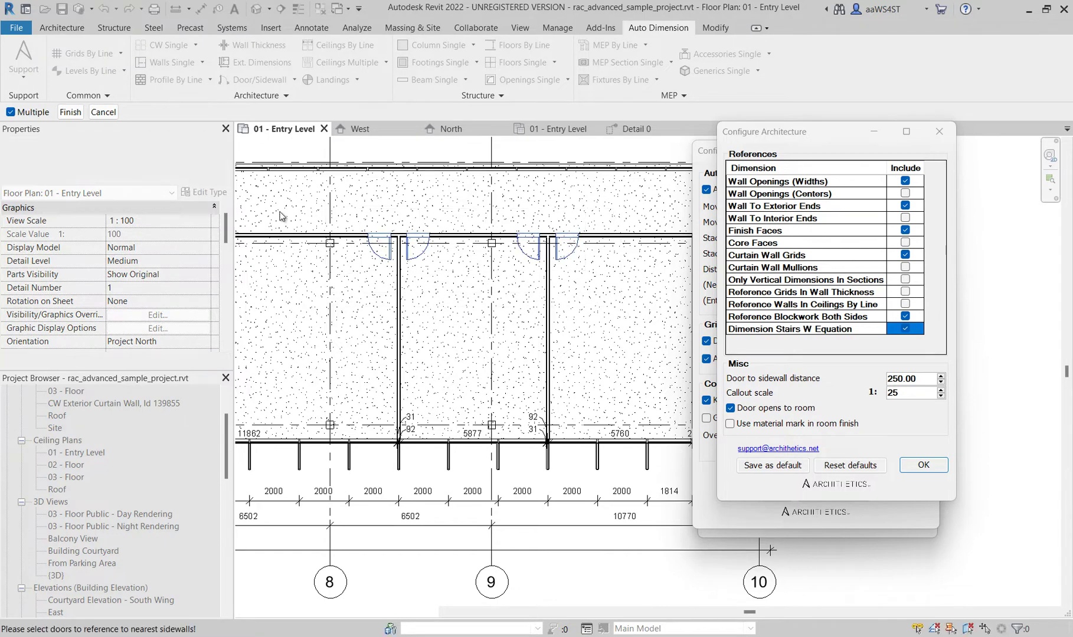
left_click(76, 114)
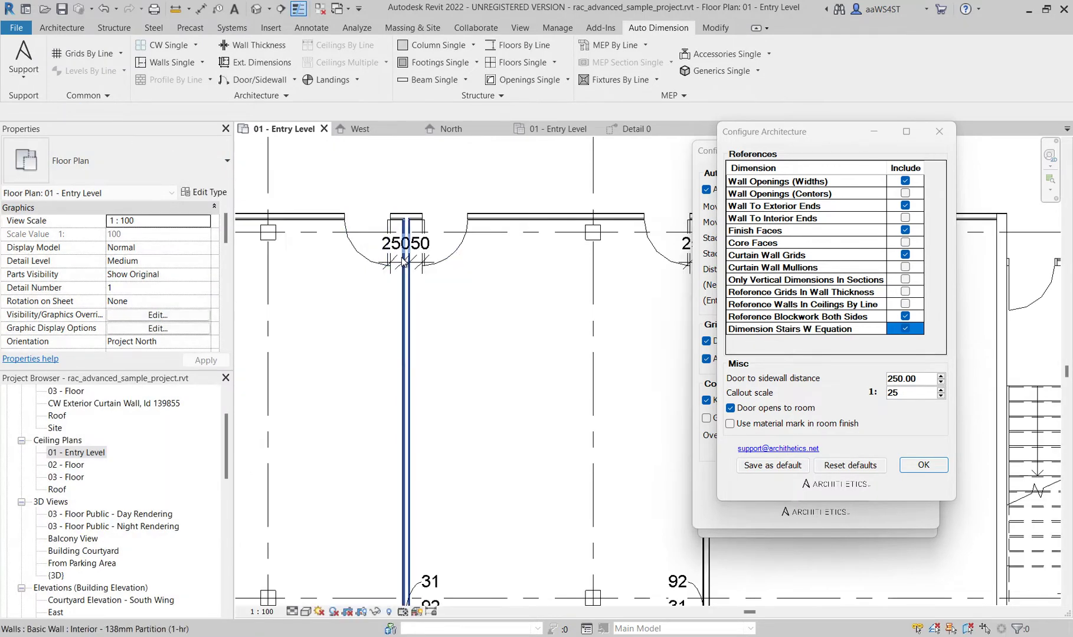
scroll(407, 263, "down", 5)
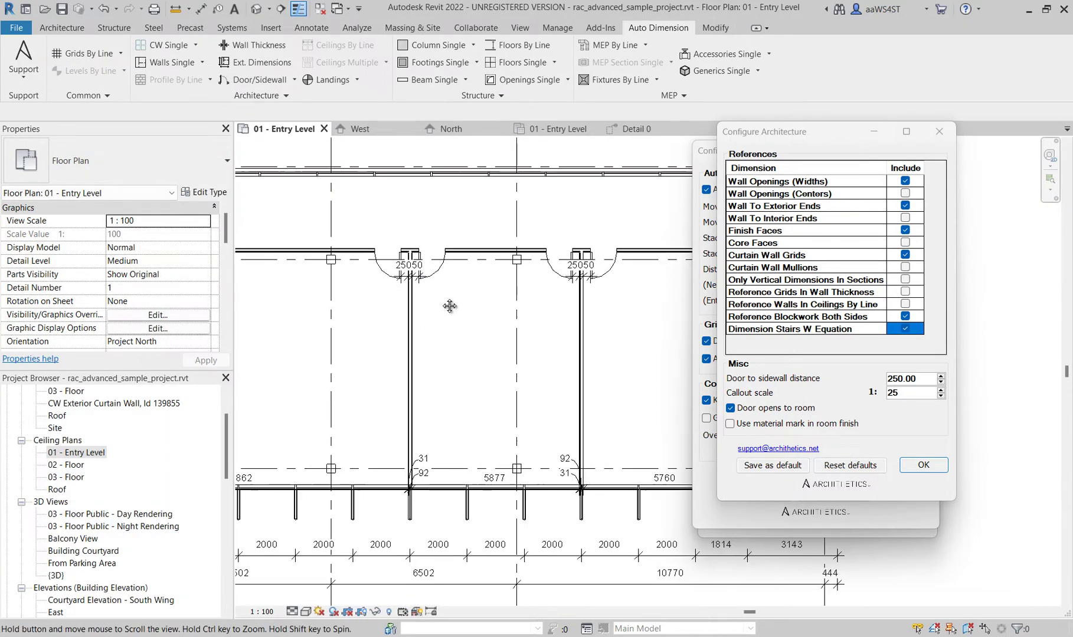
left_click(105, 9)
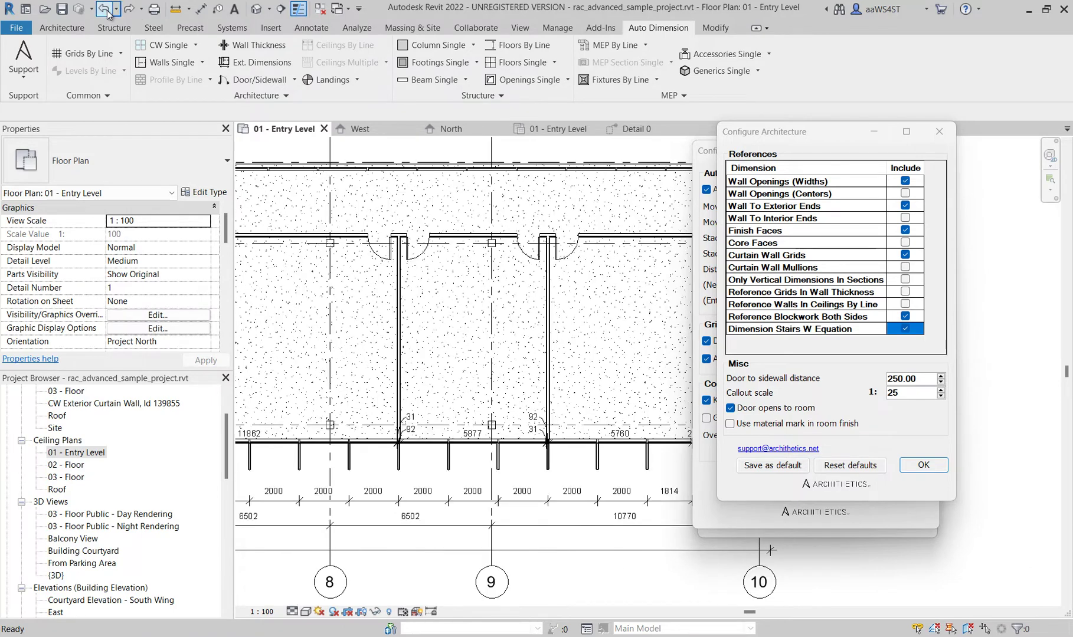
Align the selected doors 250 from their sidewalls with Align Multiple
left_click(263, 95)
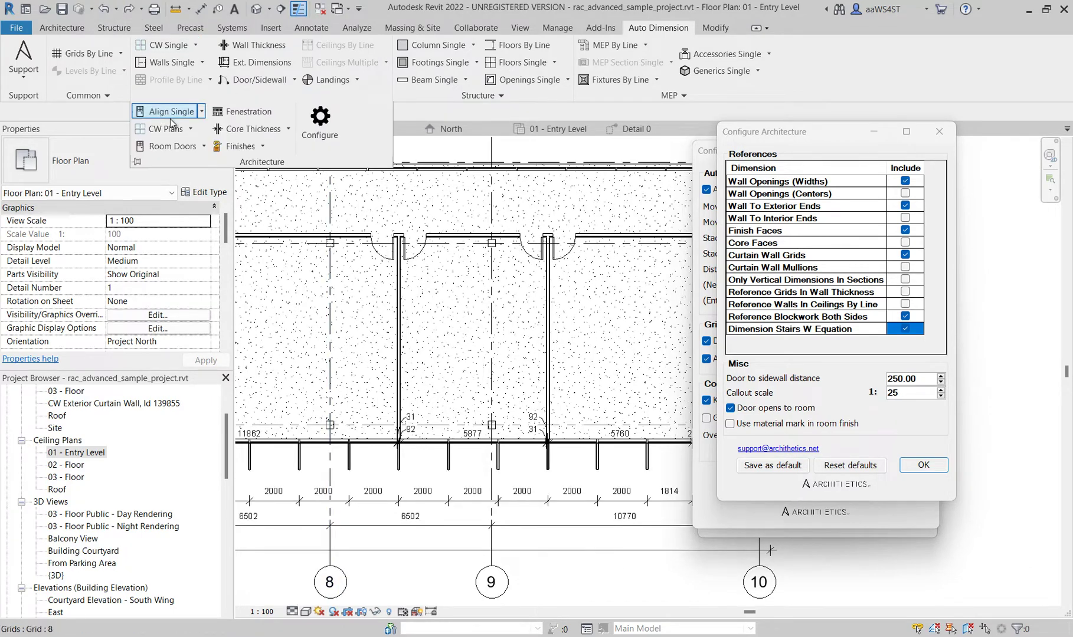
left_click(201, 111)
left_click(177, 158)
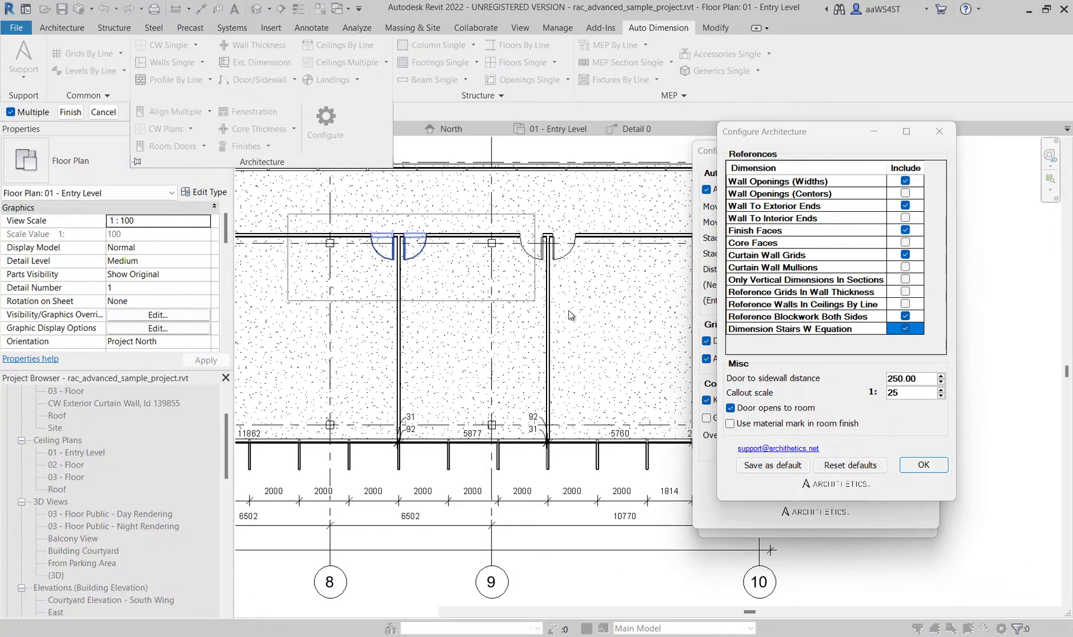
left_click(70, 112)
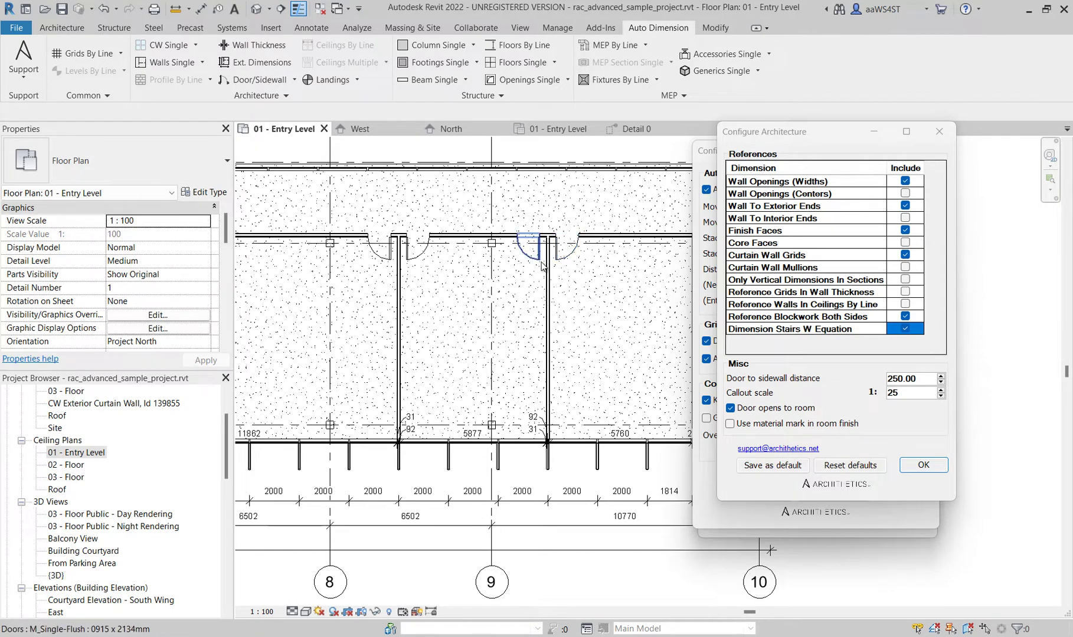
Dimension the corridor doors' offsets from their nearest sidewalls, reading 250 and 50
left_click(255, 80)
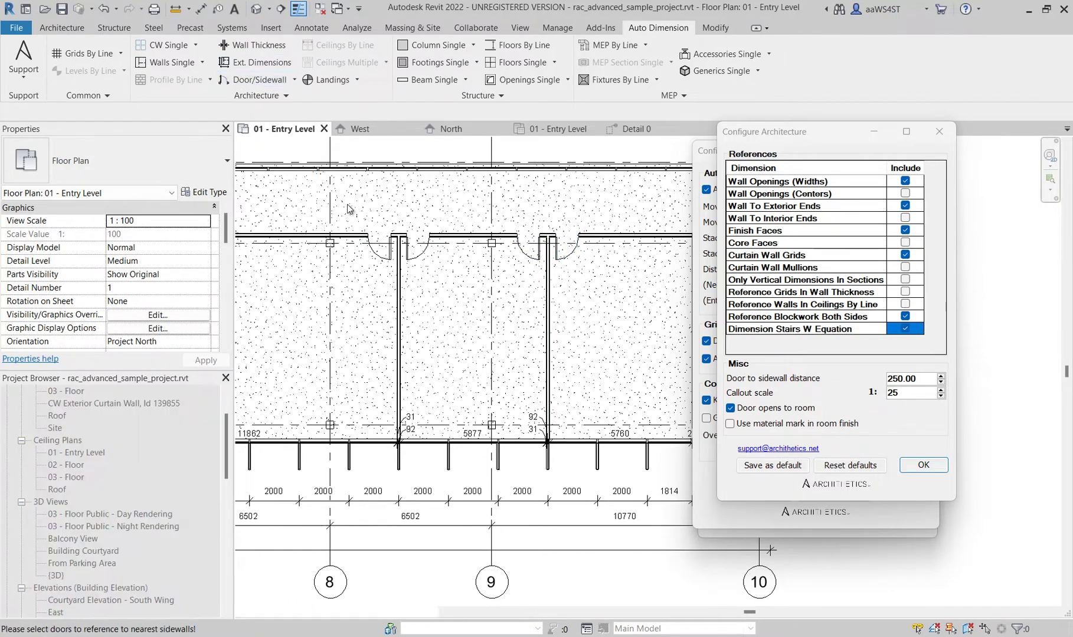
left_click_drag(332, 203, 604, 331)
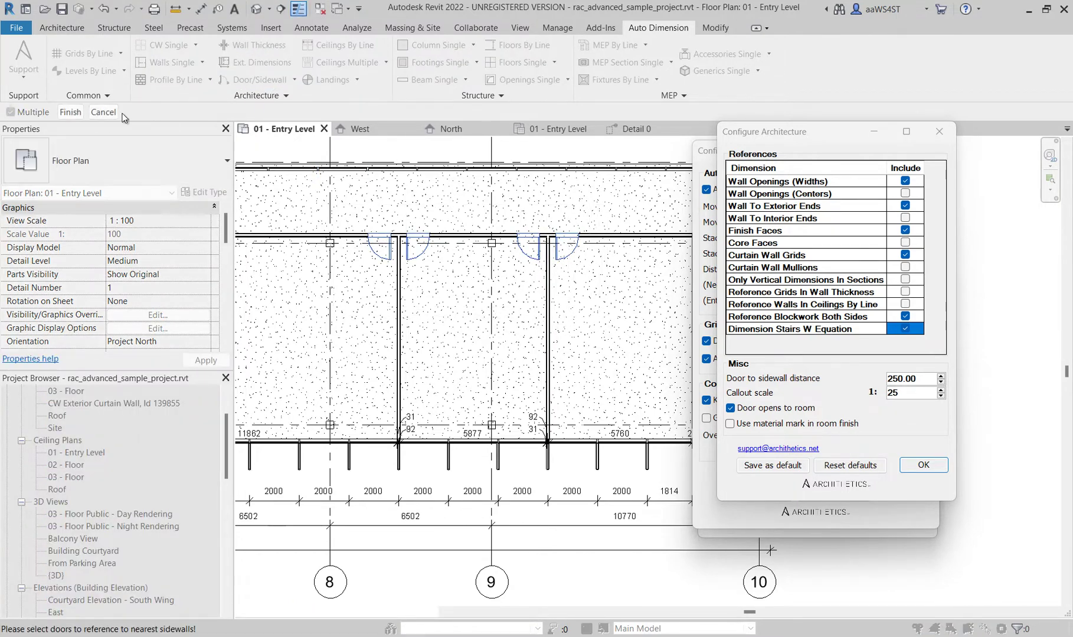
left_click(65, 113)
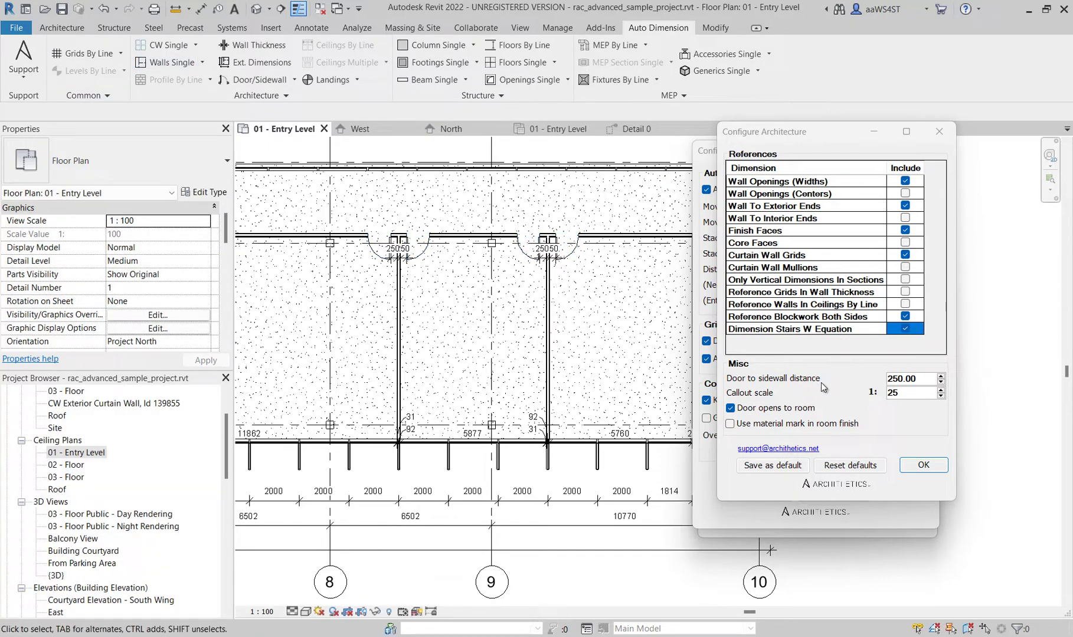
Try Room Doors dimensioning and dismiss the resulting volume computation error
left_click(268, 95)
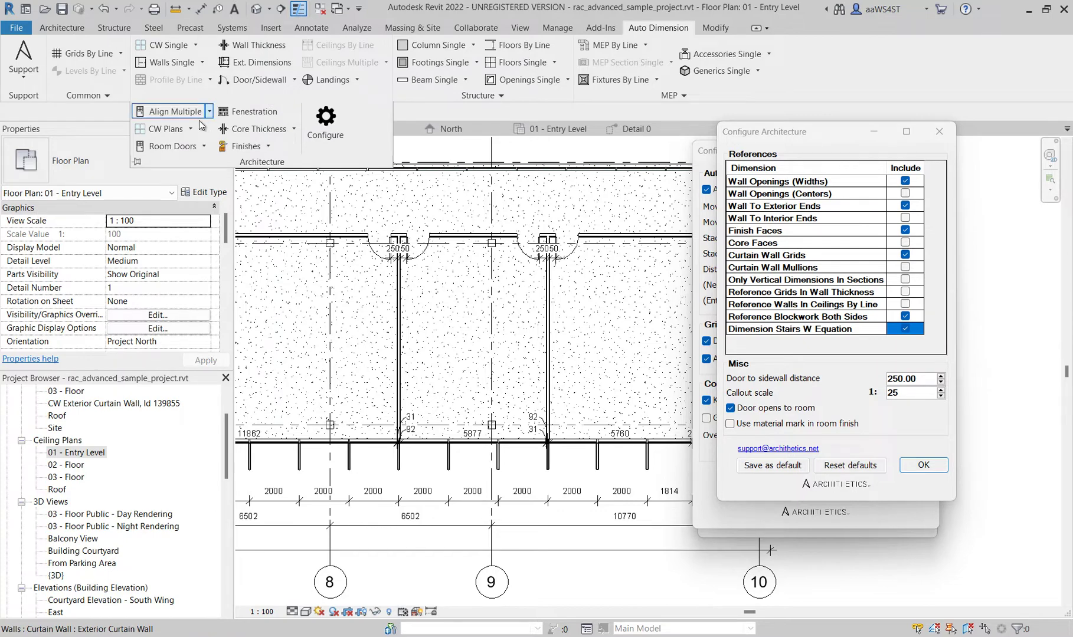
left_click(188, 147)
key("Escape")
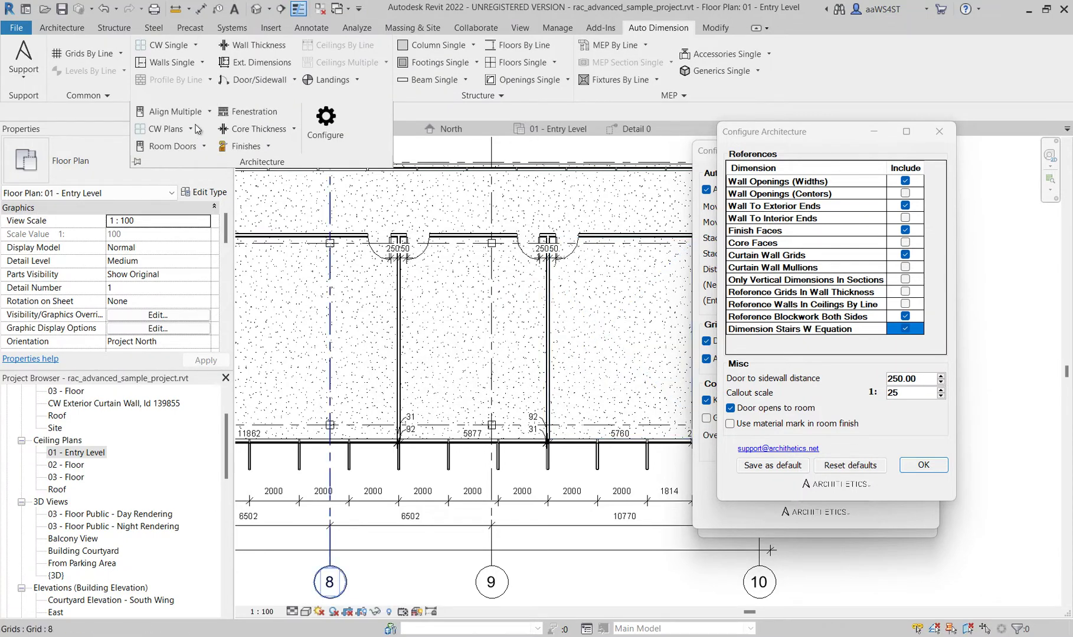
left_click(192, 130)
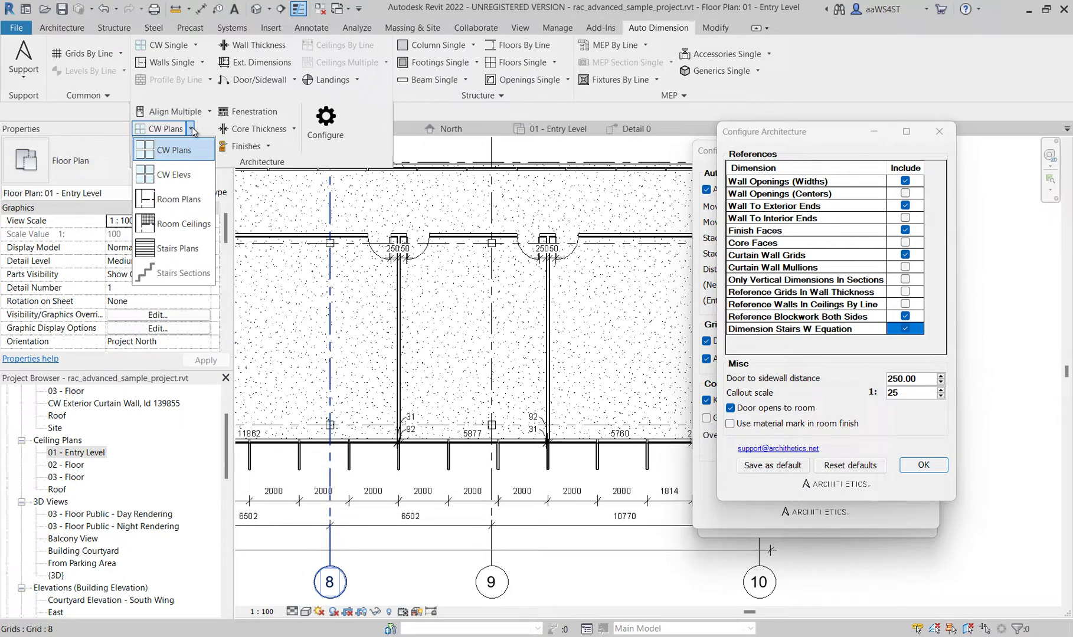
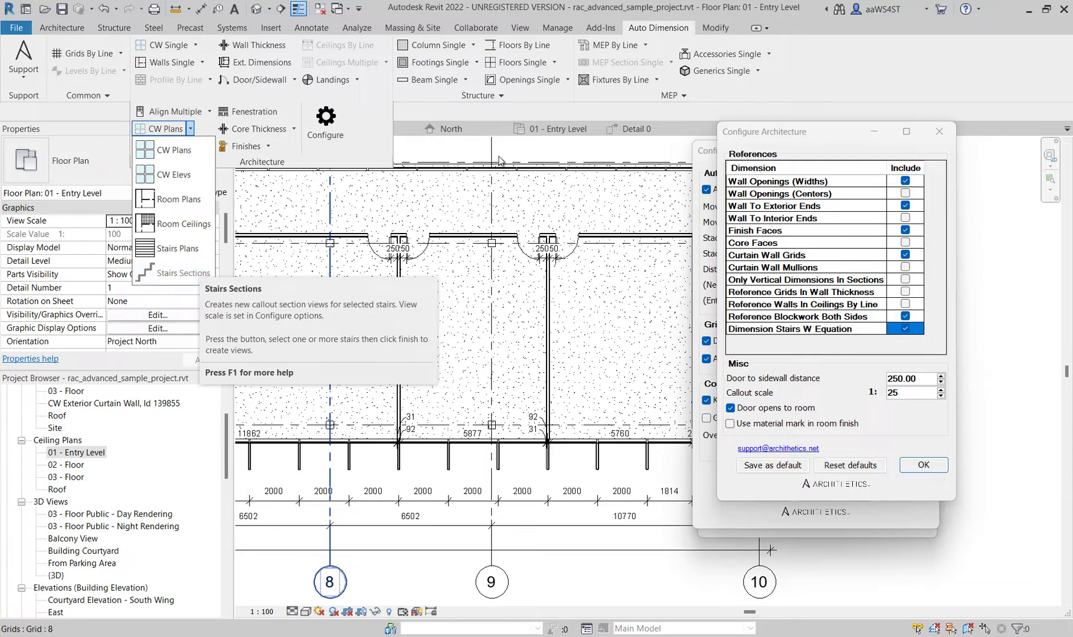
Change the Configure Architecture callout scale from 25 to 10 and save it as default
key("Escape")
key("Escape")
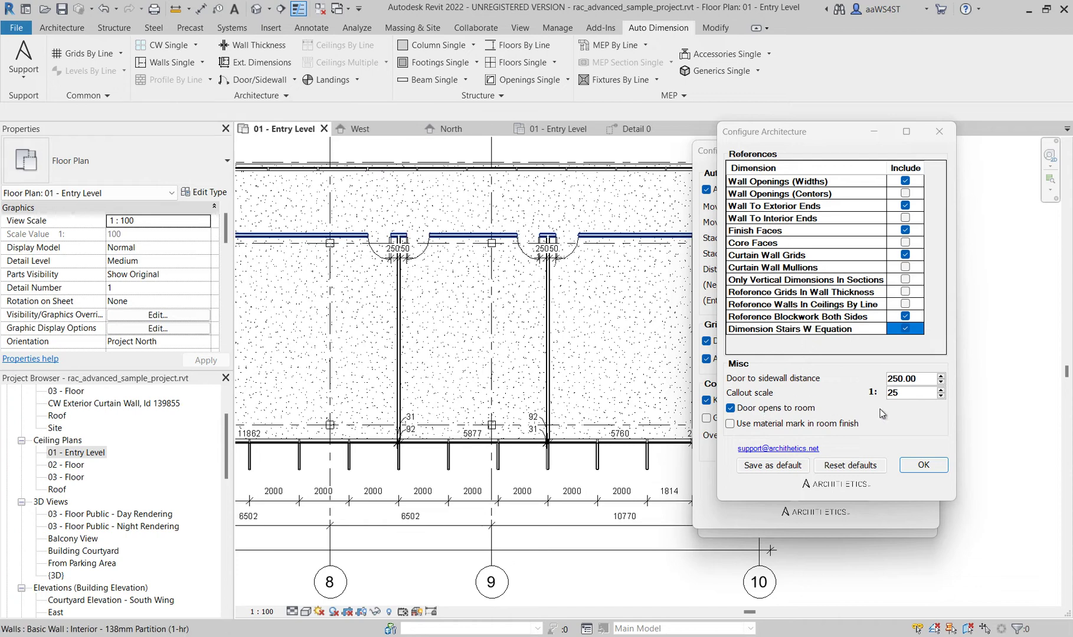
left_click_drag(912, 397, 868, 402)
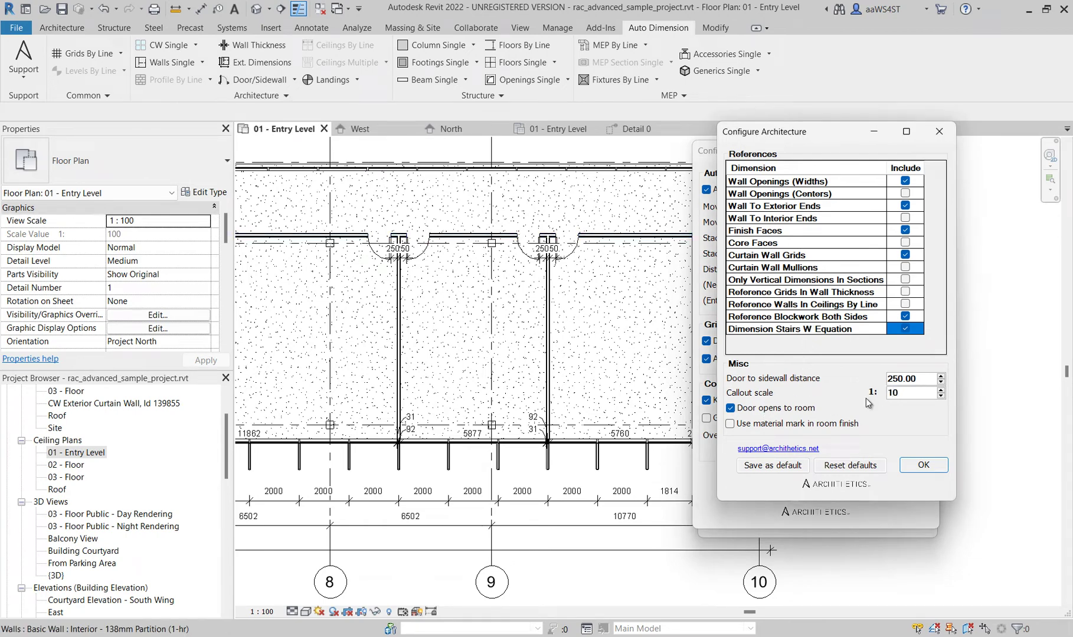
middle_click_drag(696, 391, 661, 392)
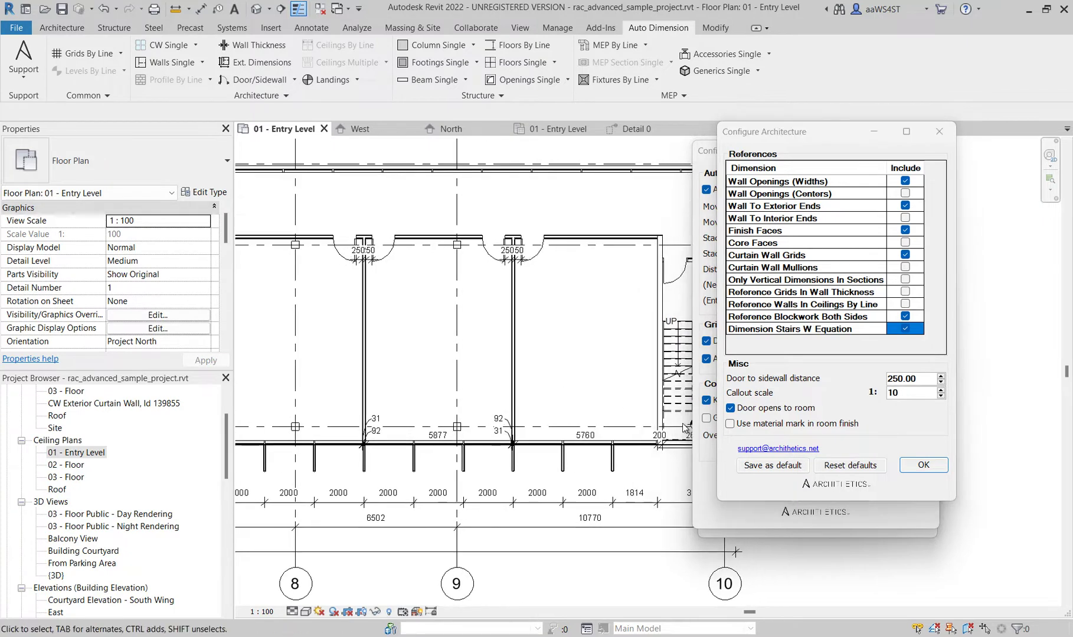
left_click(762, 466)
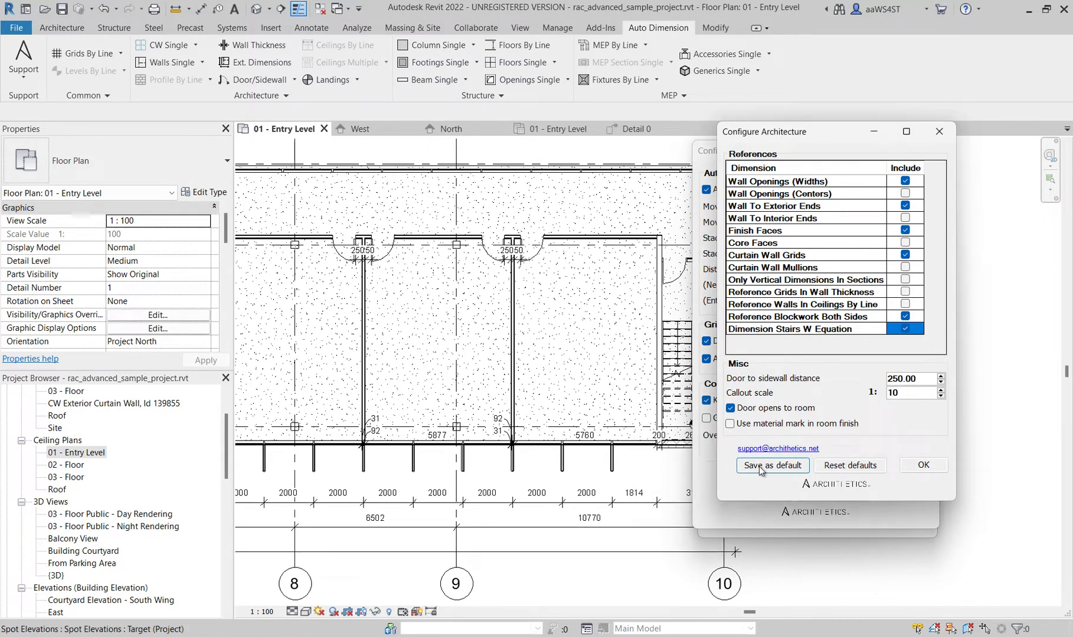
scroll(468, 259, "down", 6)
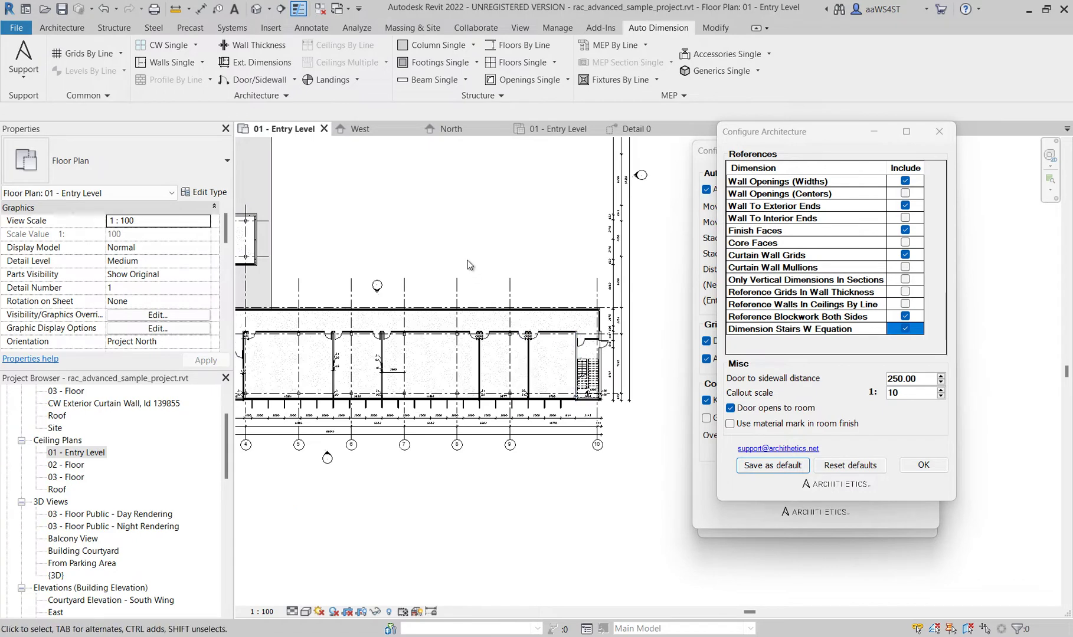
Run CW Plans on the picked curtain walls to generate CW Exterior Curtain Wall callout plans
left_click(210, 93)
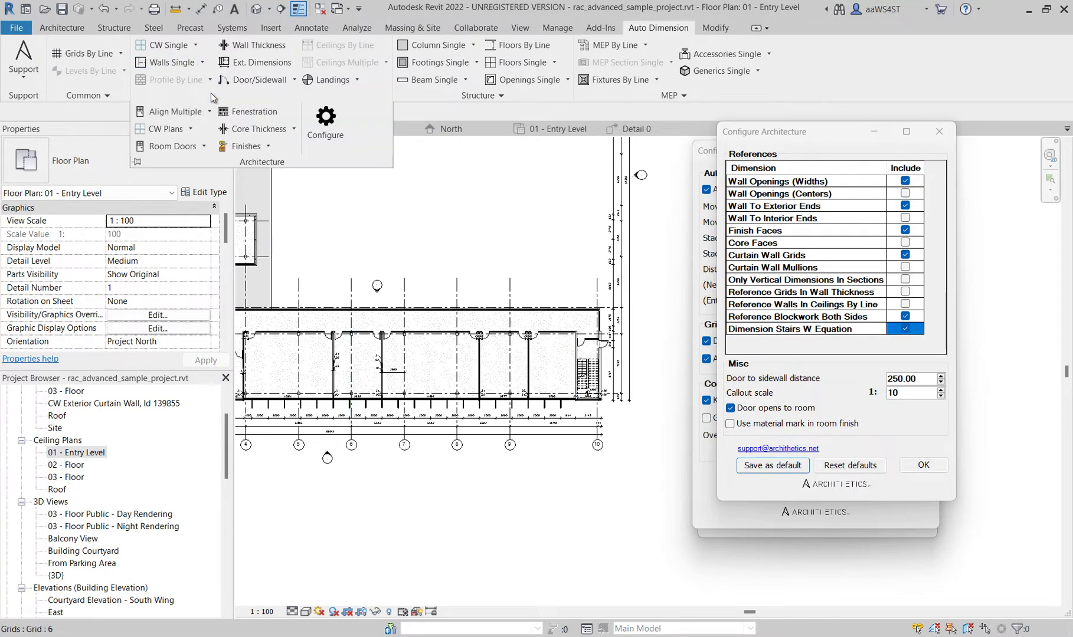
left_click(191, 129)
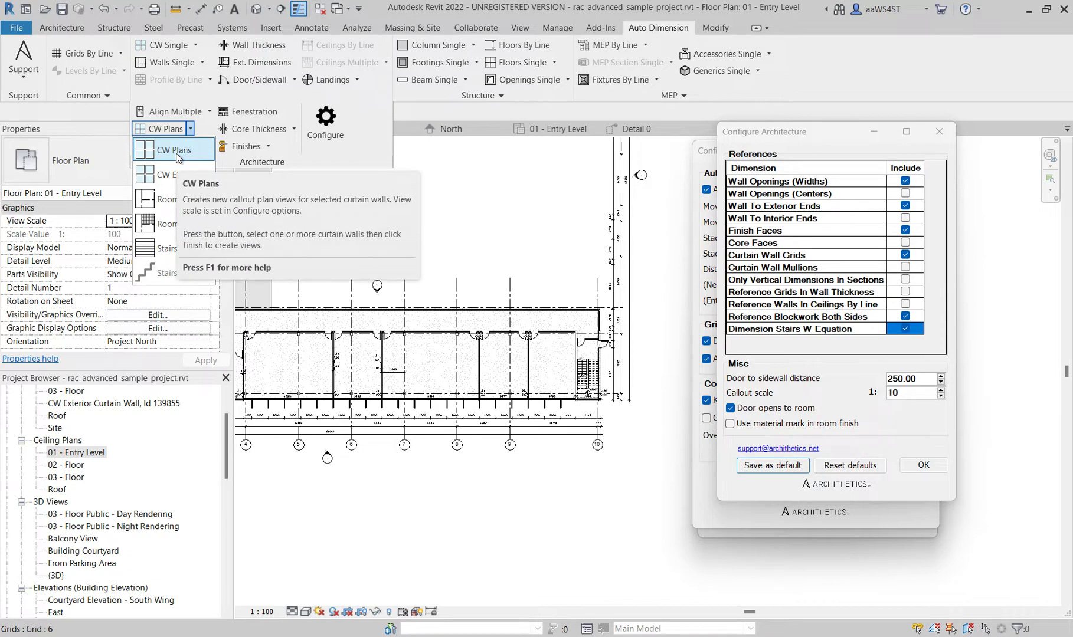
left_click(175, 151)
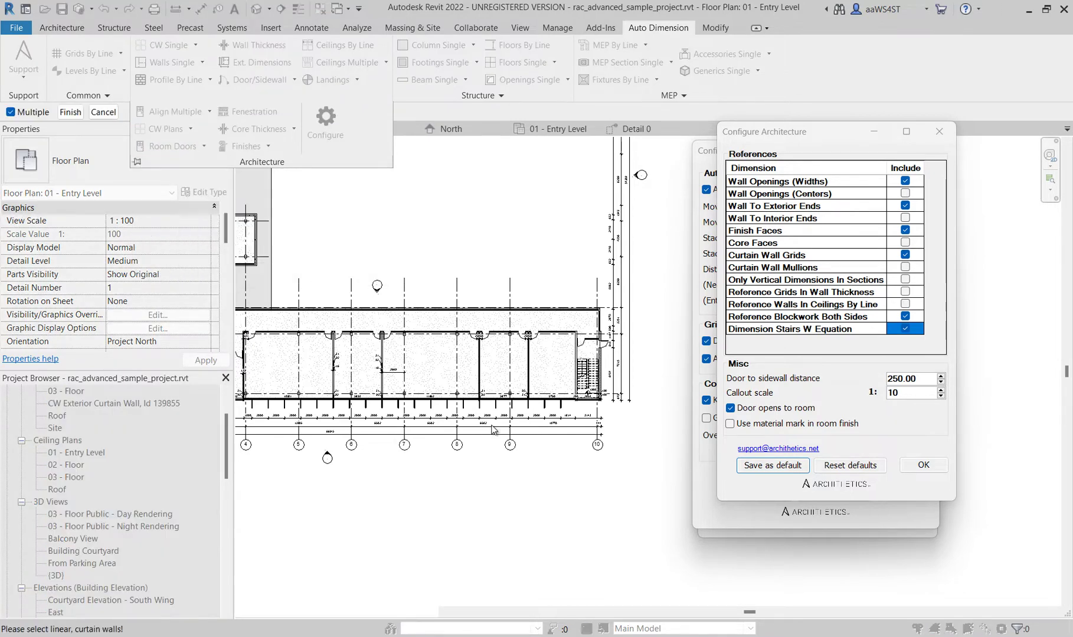
left_click(538, 403)
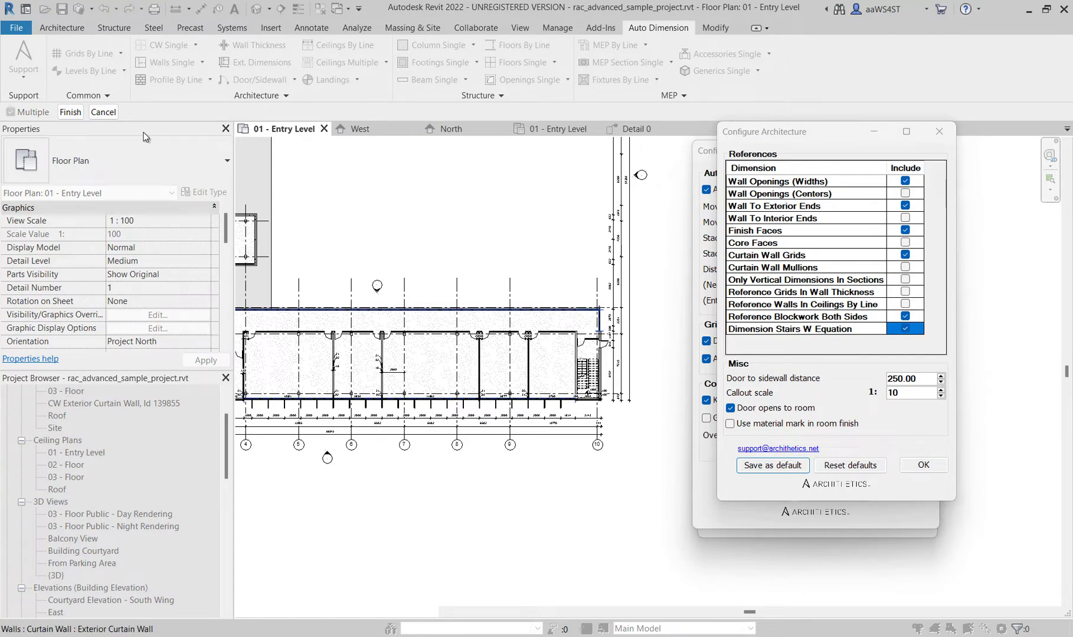
left_click(64, 113)
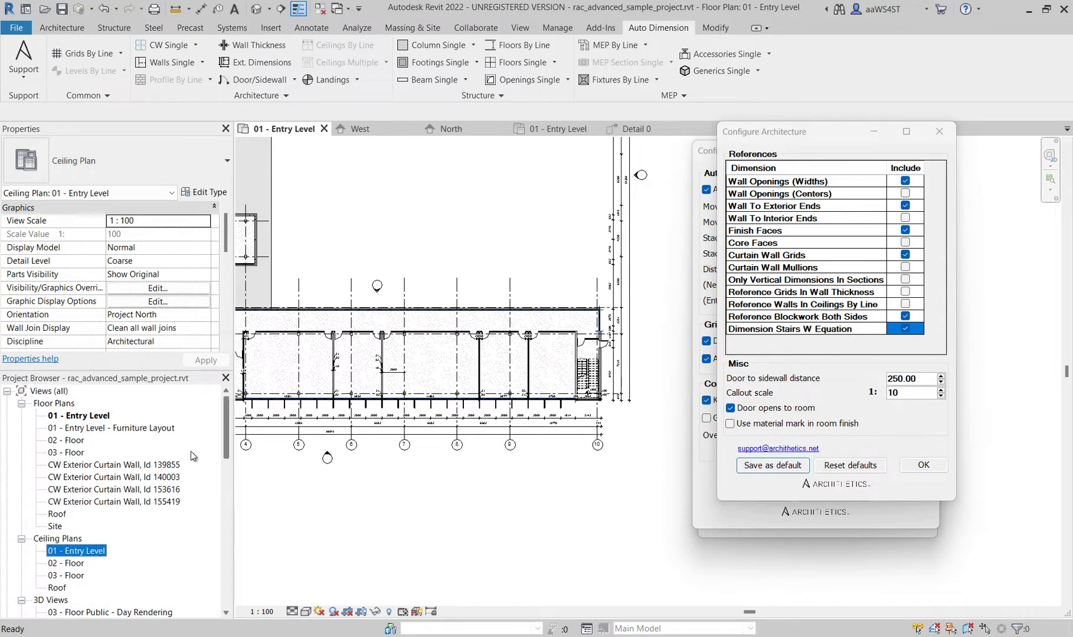
Open the CW Exterior Curtain Wall, Id 139855 plan and check its callout scale
double_click(120, 466)
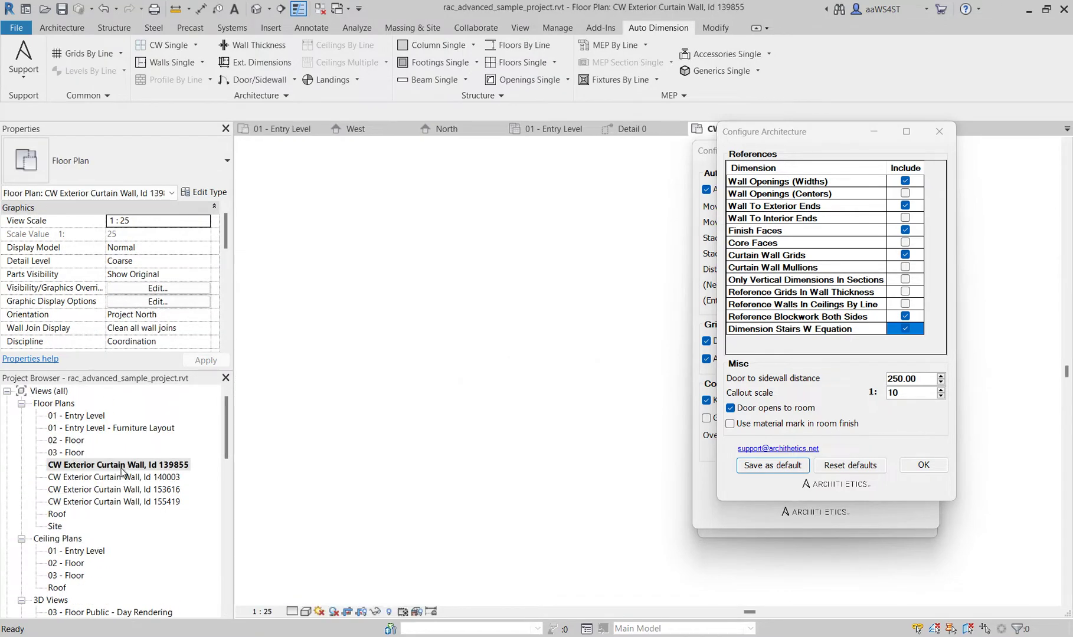
middle_click_drag(368, 499, 324, 569)
scroll(421, 461, "down", 3)
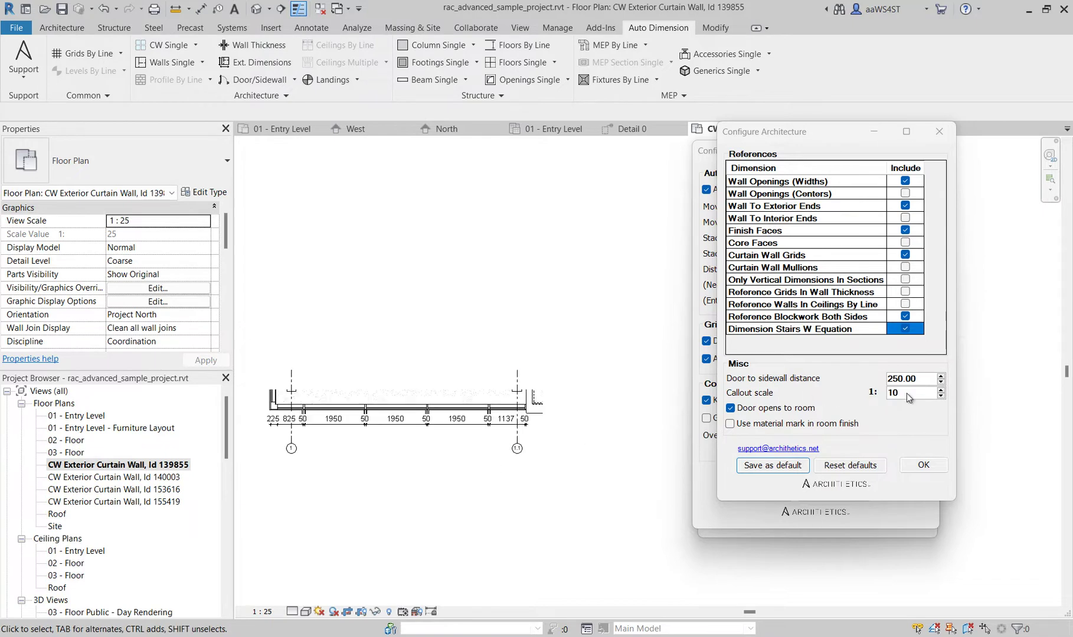
left_click_drag(915, 400, 879, 396)
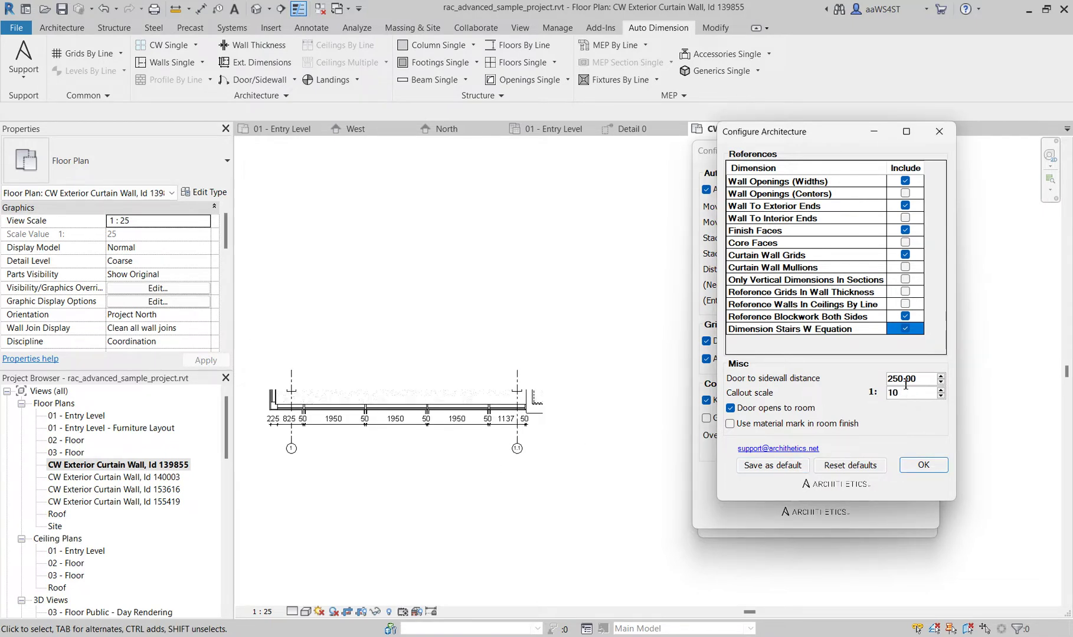
Re-save the settings as default and undo back to the 01 - Entry Level plan
left_click(798, 468)
middle_click_drag(625, 416, 610, 413)
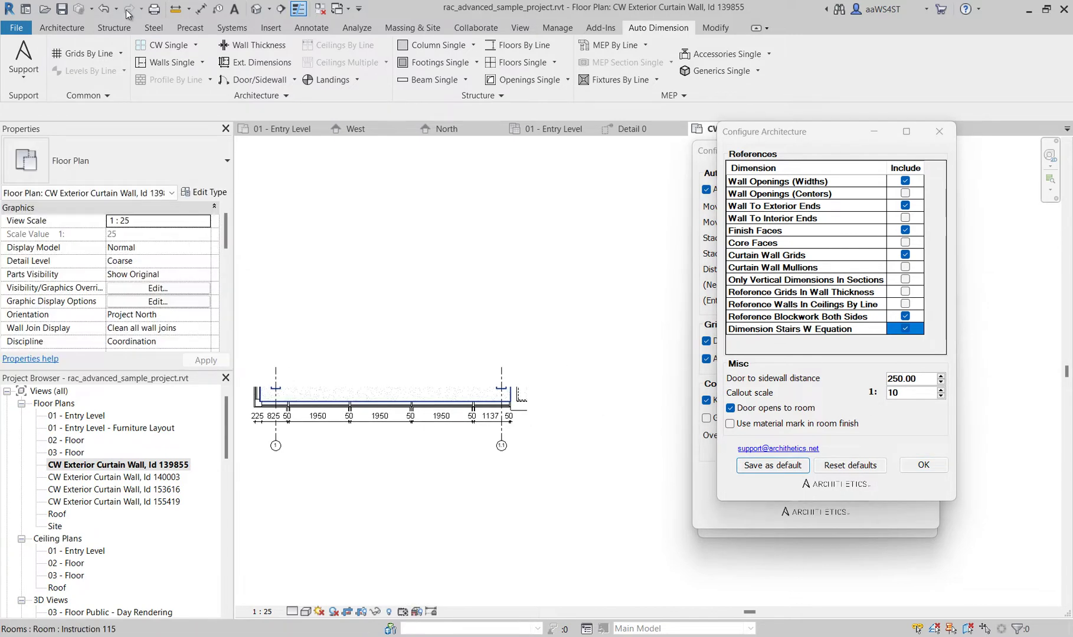
left_click(104, 9)
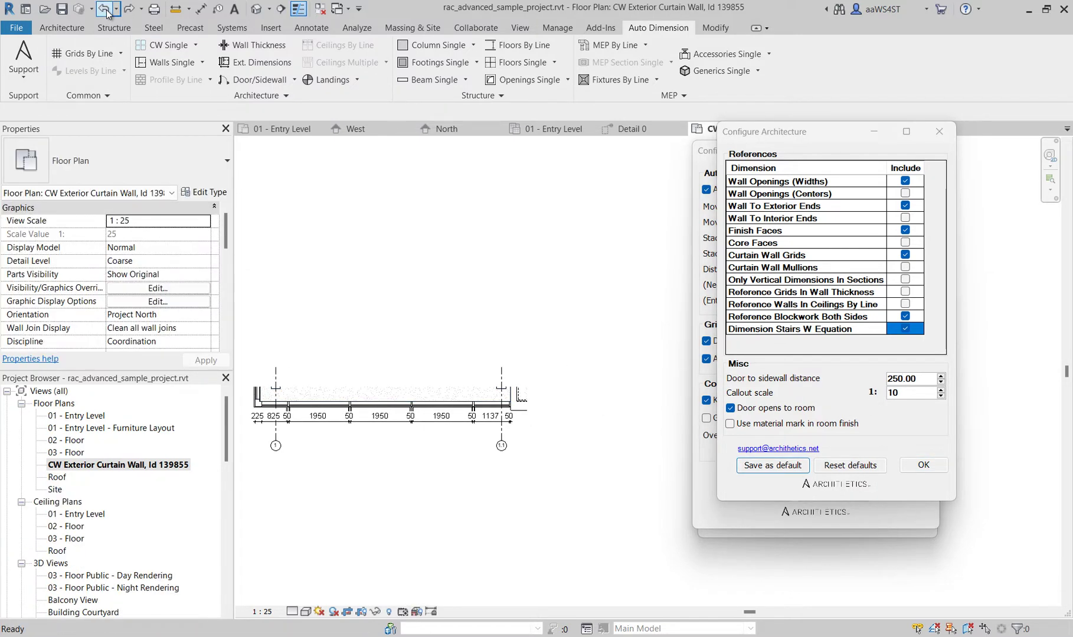
left_click(106, 11)
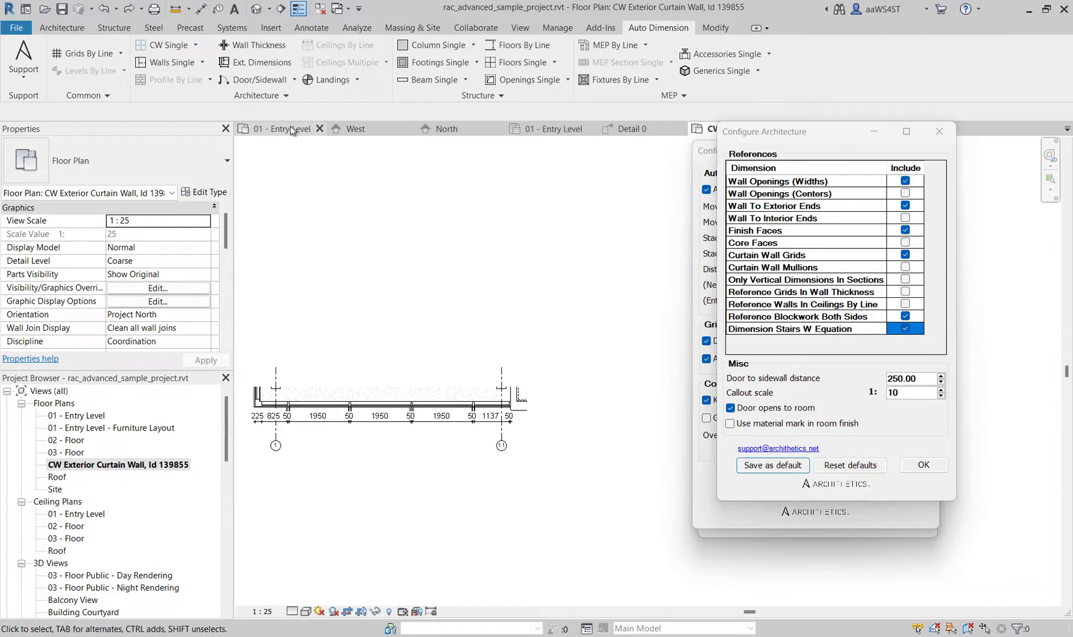
Review the undo and redo history, then redo the last door change
left_click(117, 9)
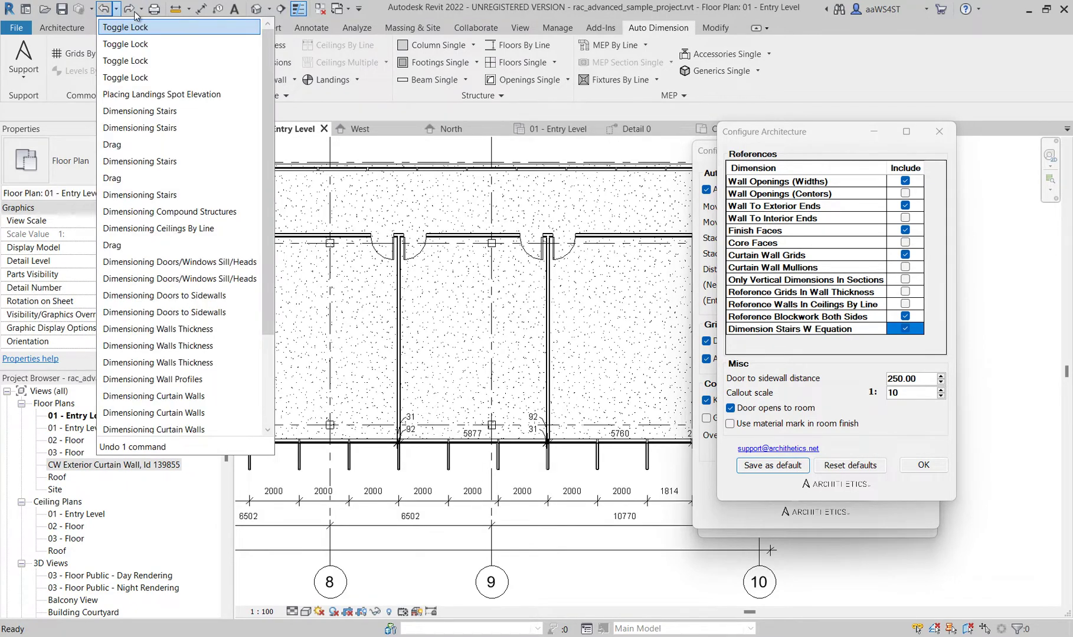
left_click(146, 13)
left_click(143, 12)
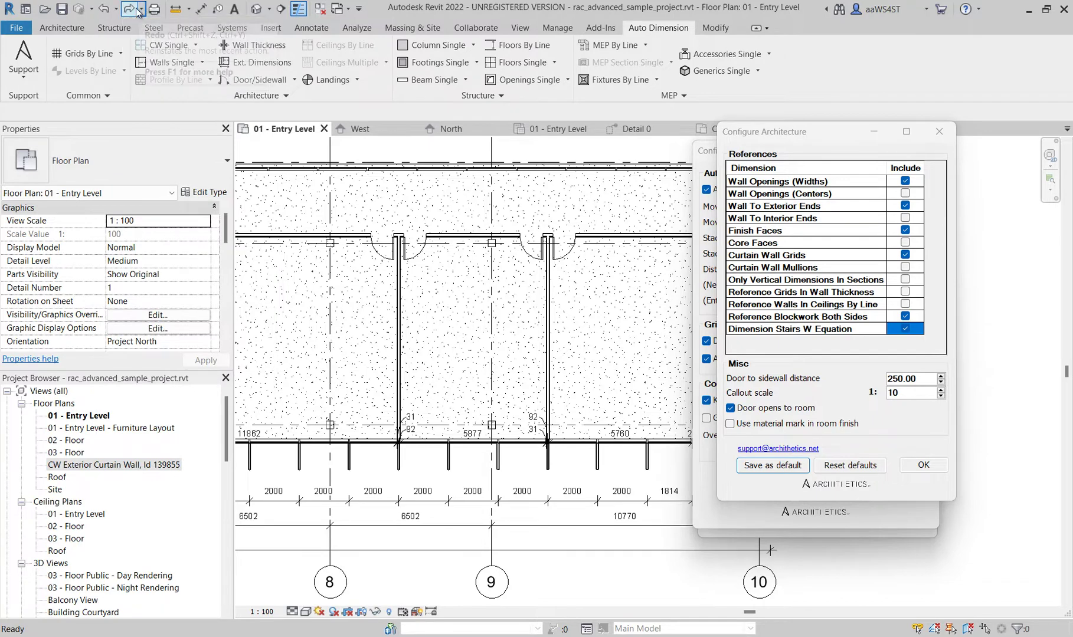
left_click(132, 11)
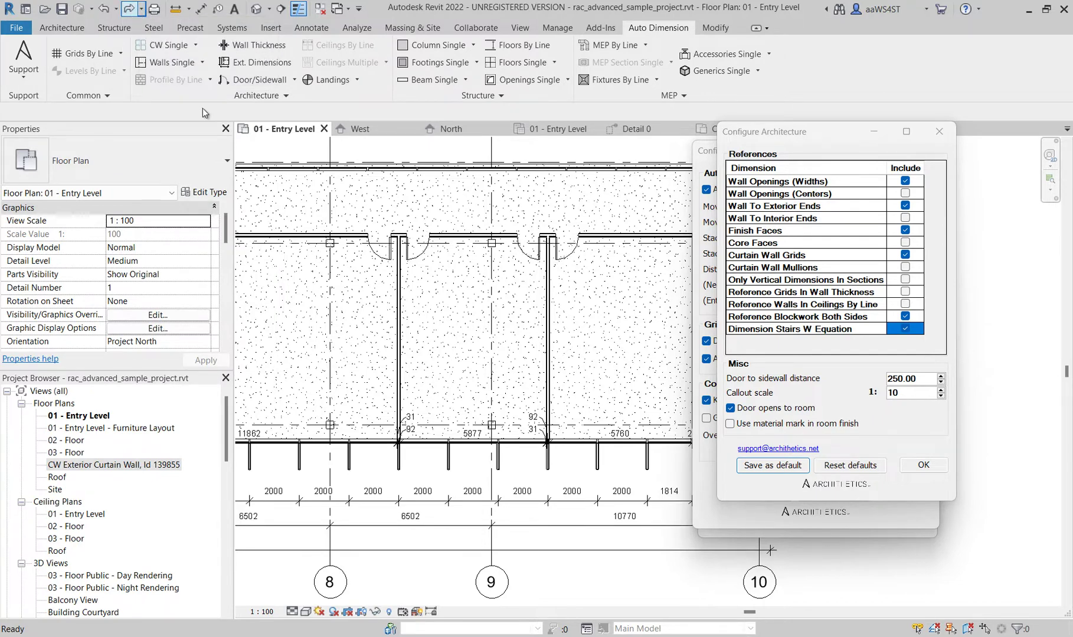
Close all views except 01 - Entry Level and redo the door dimensions and curtain wall views
left_click(338, 8)
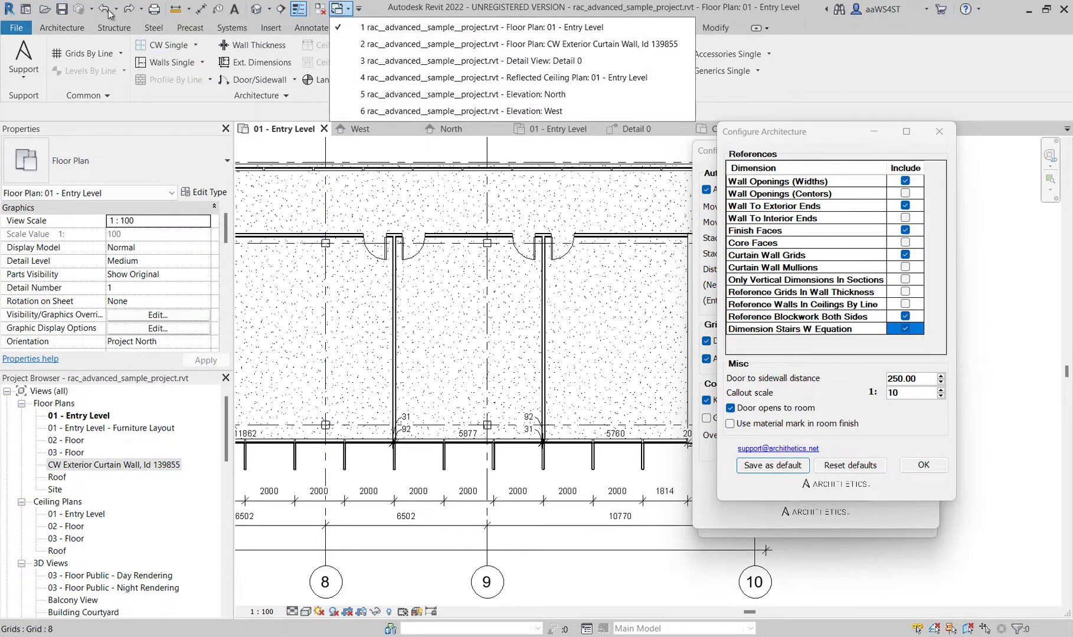
left_click(320, 11)
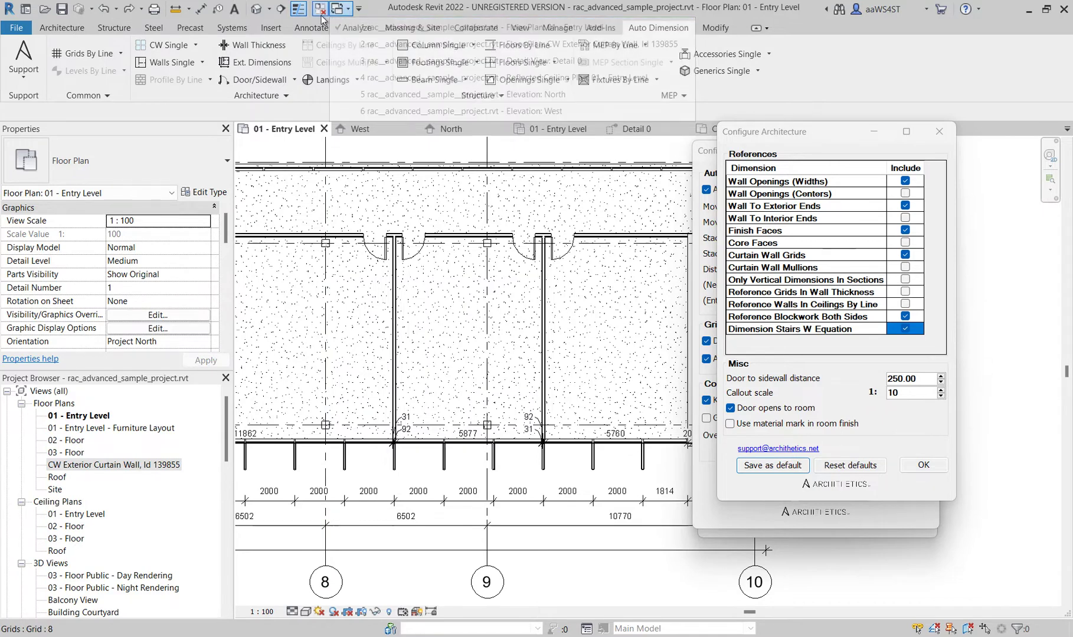
left_click(126, 11)
left_click(126, 11)
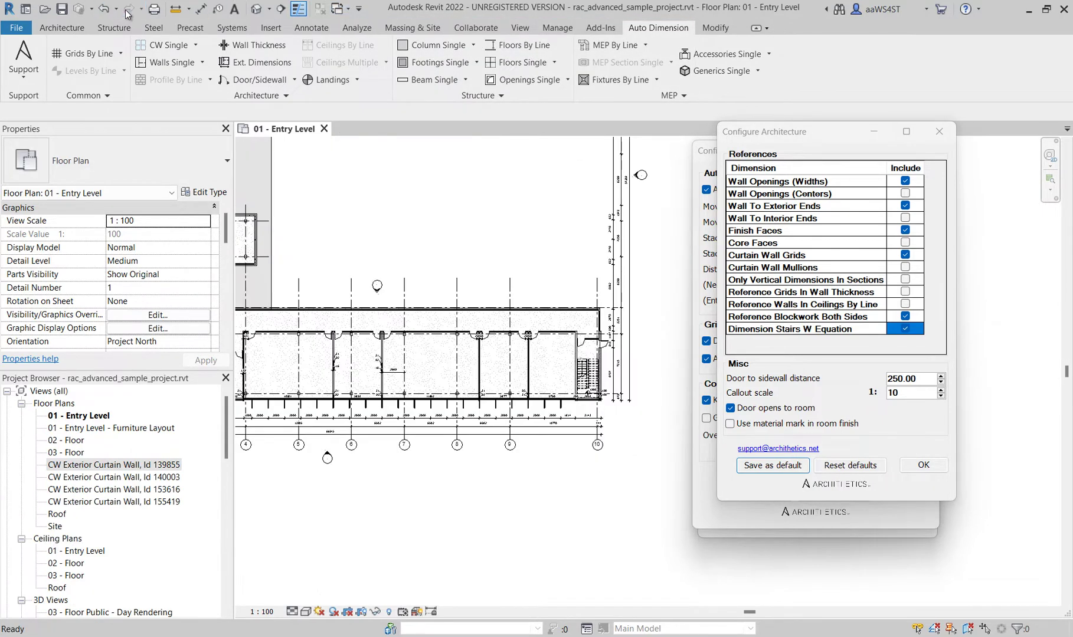
Undo the extra views, regenerate the curtain wall plans at 1:10, and open views 139855 and 140003
left_click(104, 9)
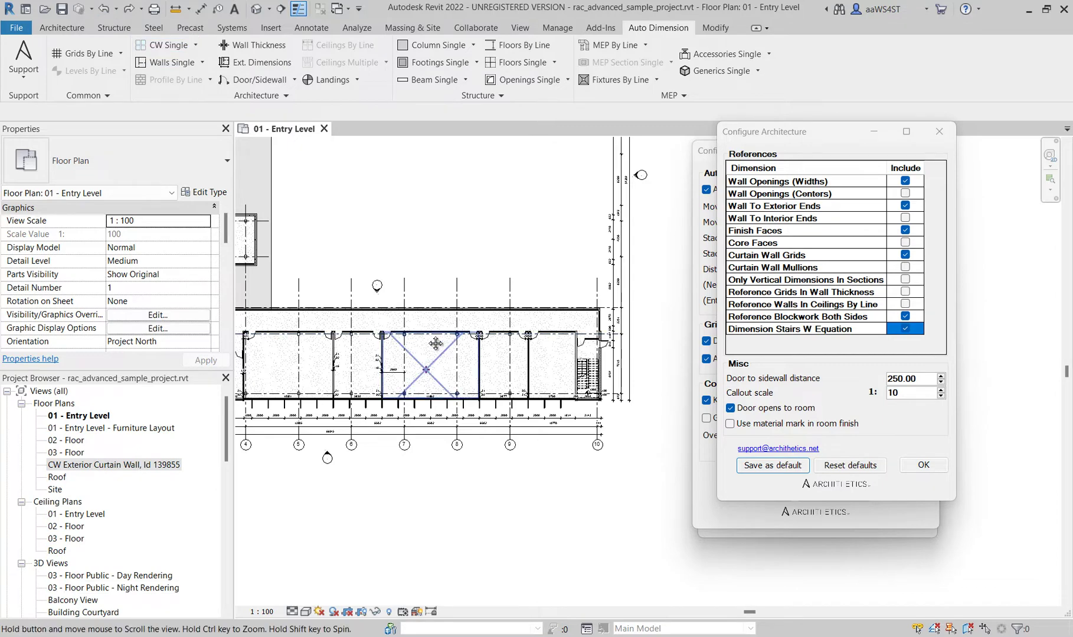
middle_click_drag(436, 344, 410, 327)
left_click(195, 95)
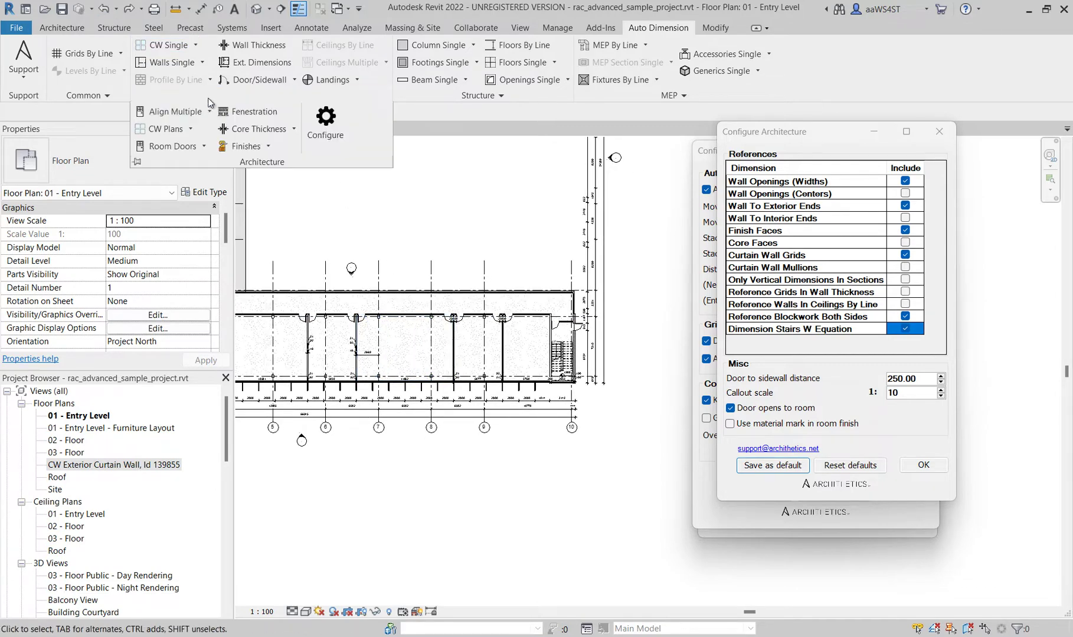
left_click(177, 112)
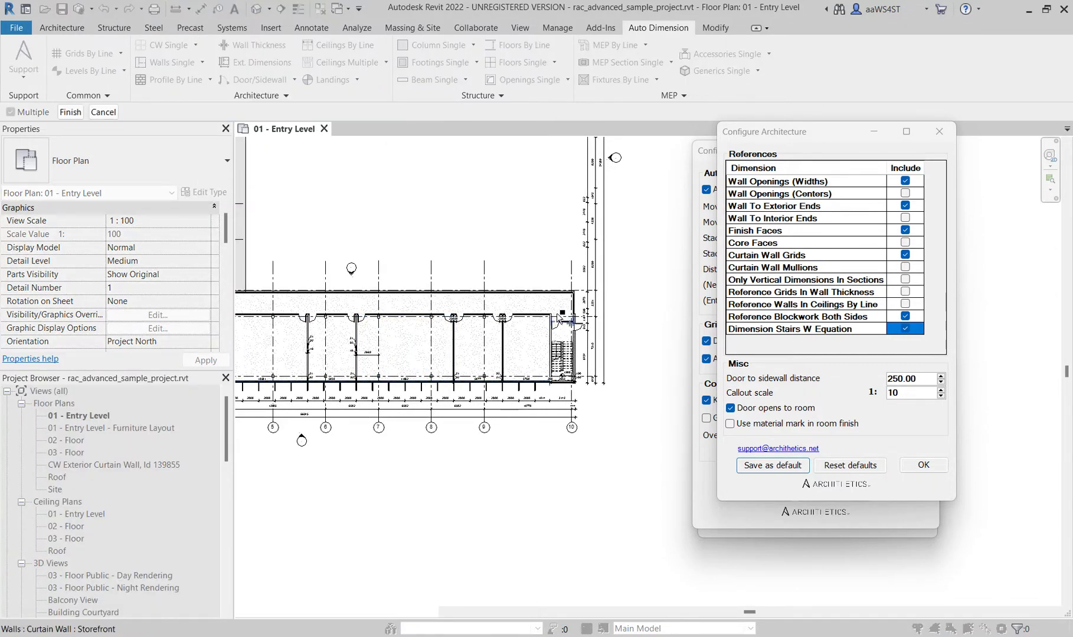
left_click(71, 112)
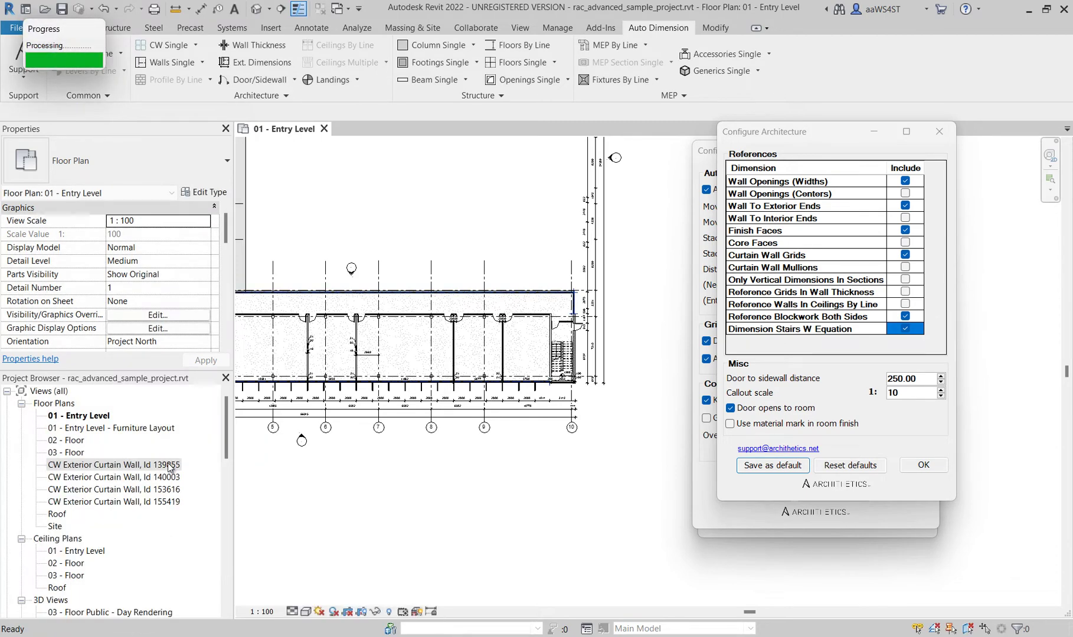
double_click(170, 466)
double_click(169, 478)
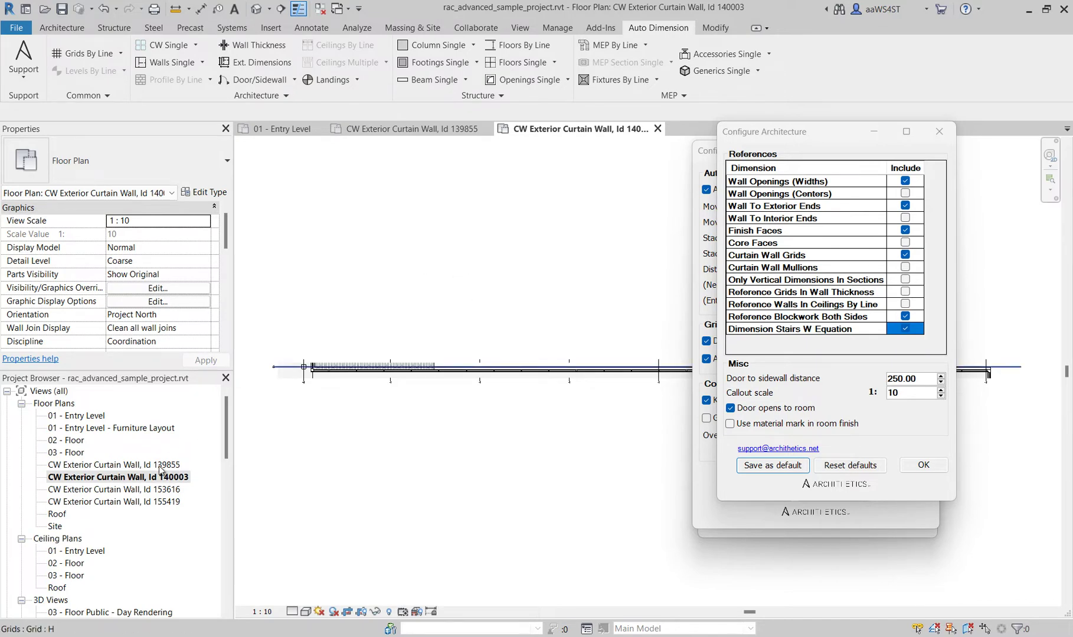
Review the 01 - Entry Level plan's left end, then open the Id 140003 curtain wall plan
double_click(160, 467)
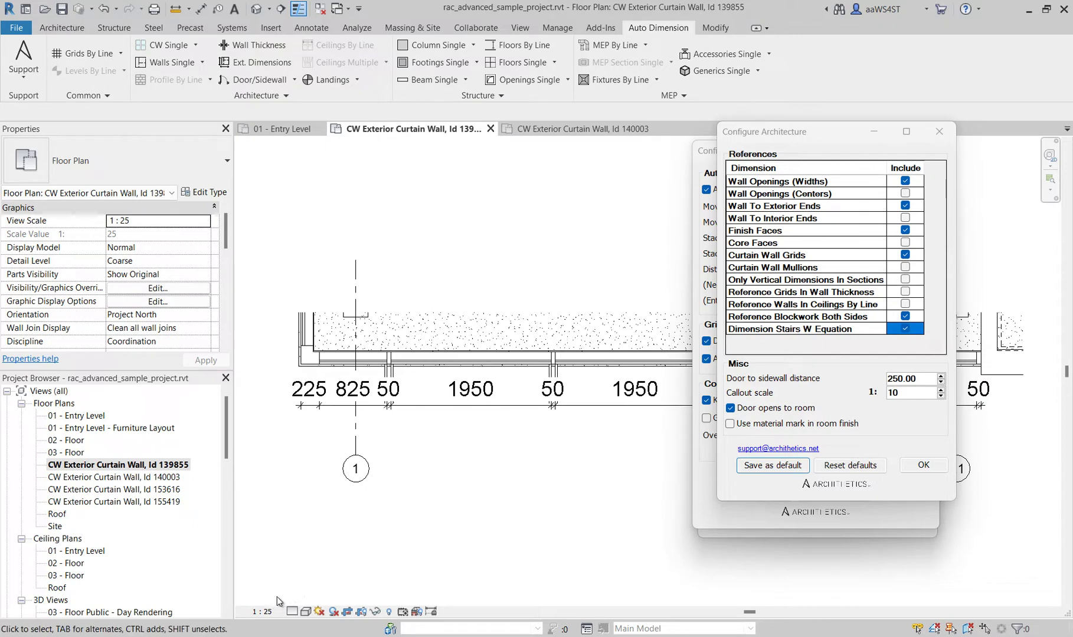
left_click(272, 131)
middle_click_drag(384, 235, 965, 228)
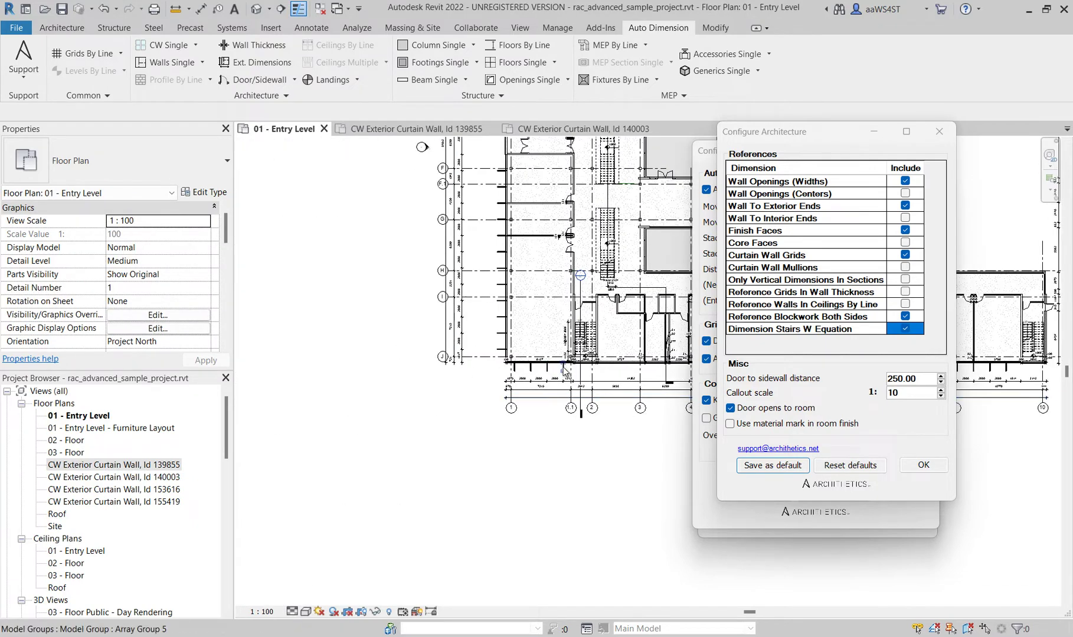
scroll(550, 373, "up", 3)
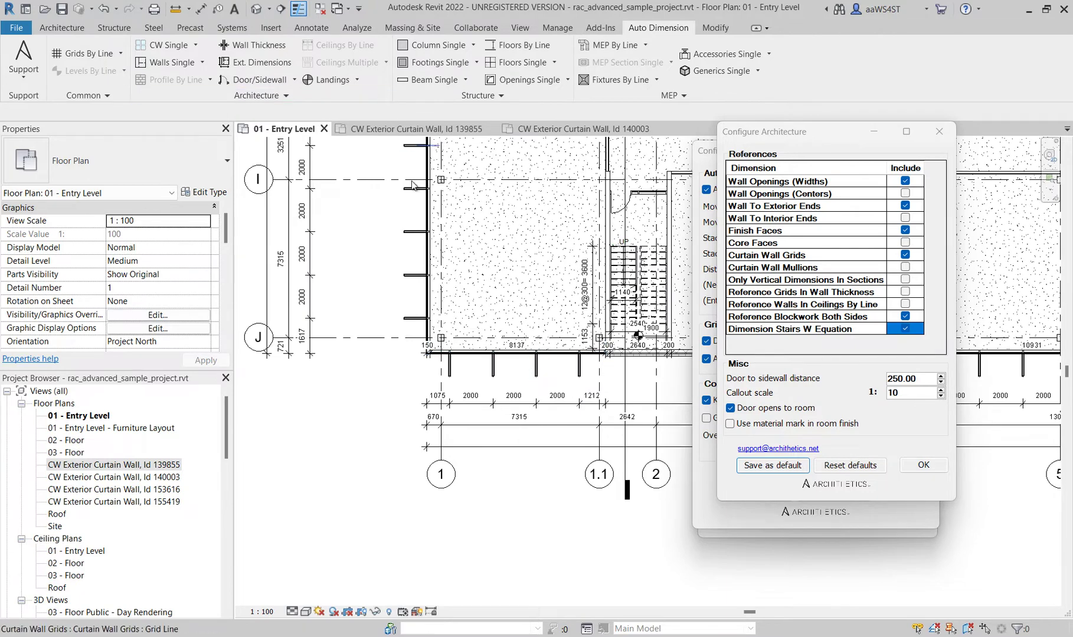
double_click(160, 478)
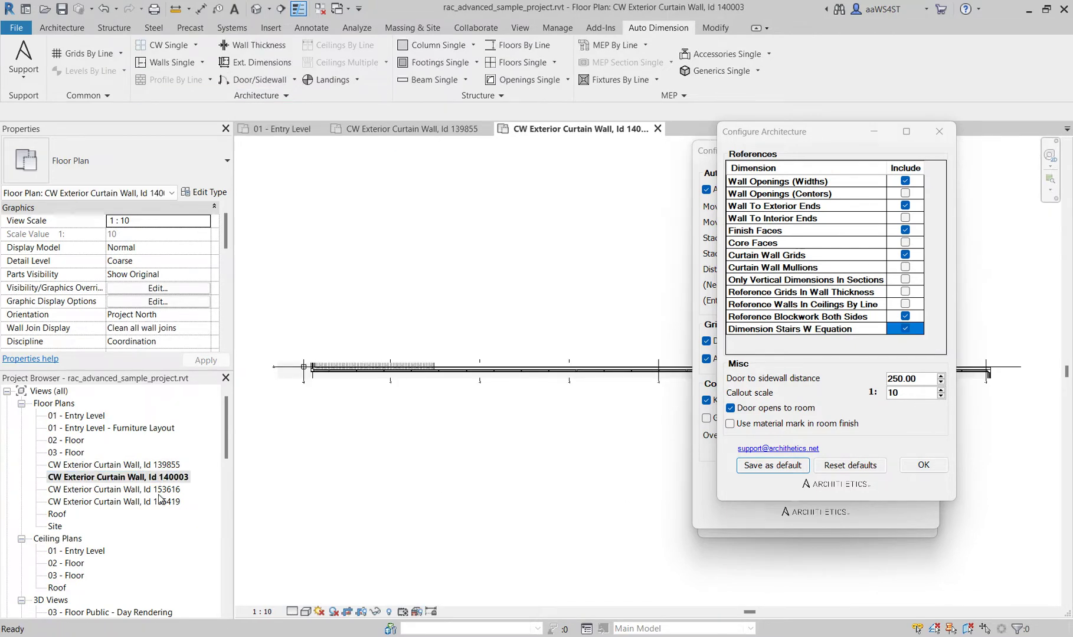
middle_click_drag(382, 475, 199, 446)
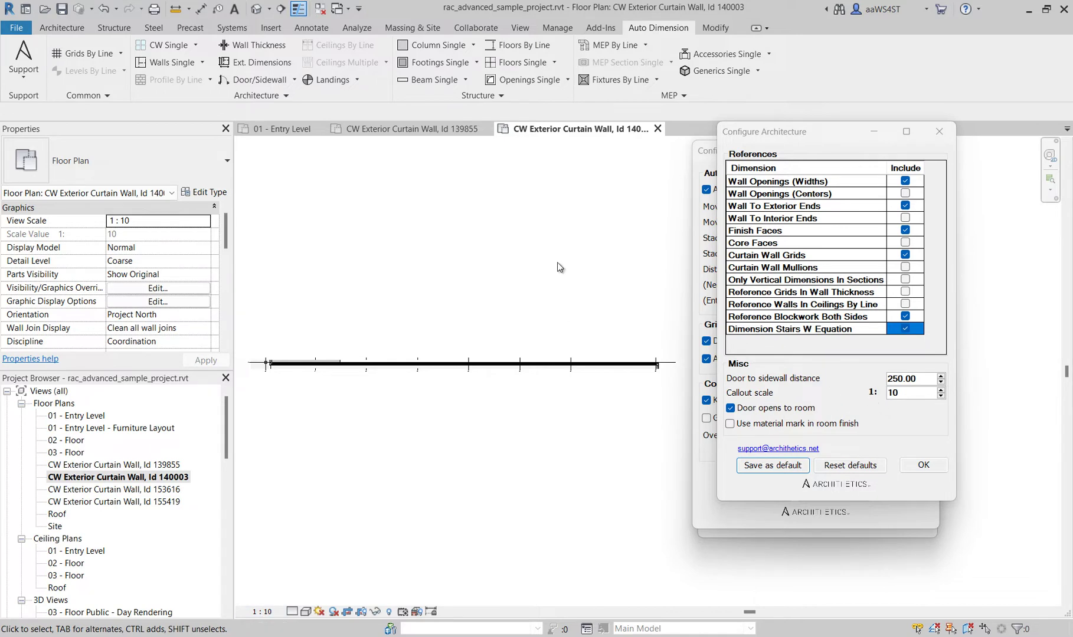
Return to 01 - Entry Level and frame the curtain wall around grids 3 to 10
left_click(286, 95)
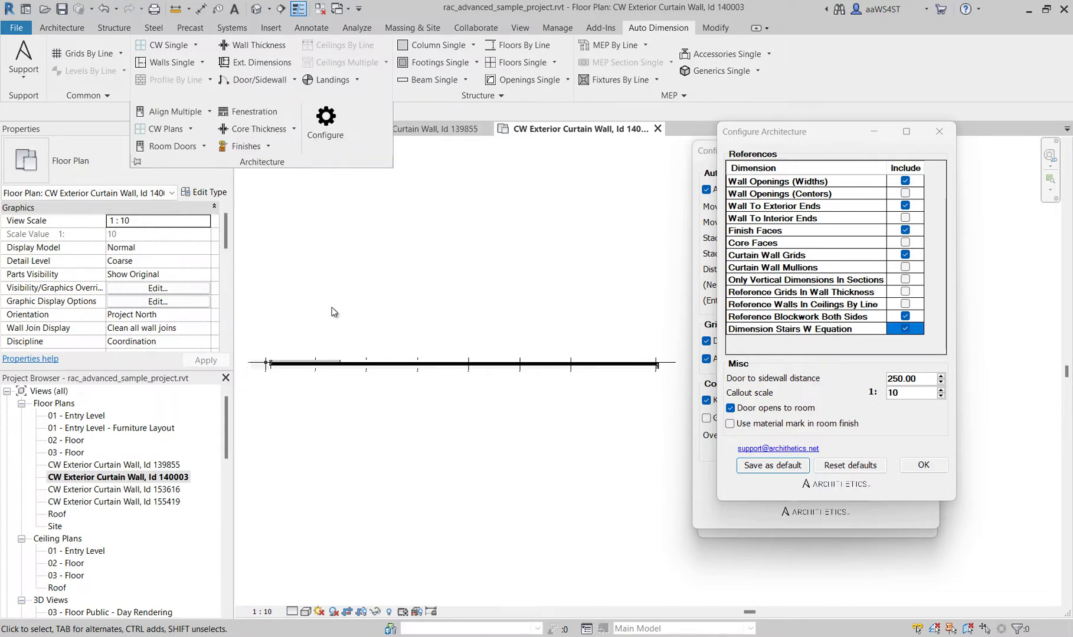
scroll(344, 313, "down", 2)
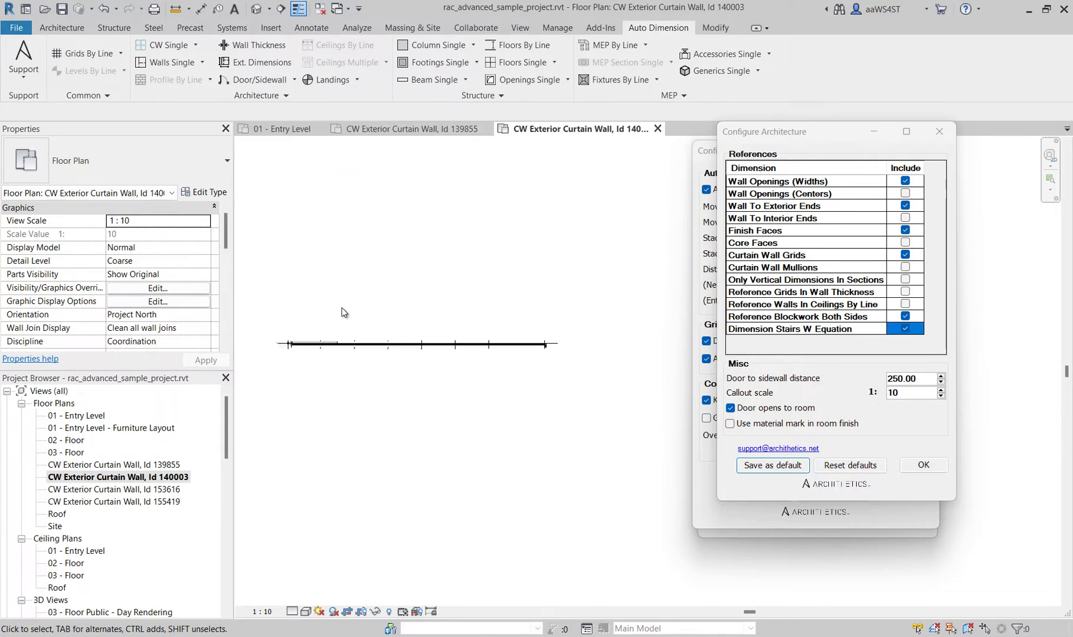
left_click(281, 130)
scroll(354, 295, "down", 3)
middle_click_drag(355, 295, 252, 371)
scroll(531, 374, "up", 3)
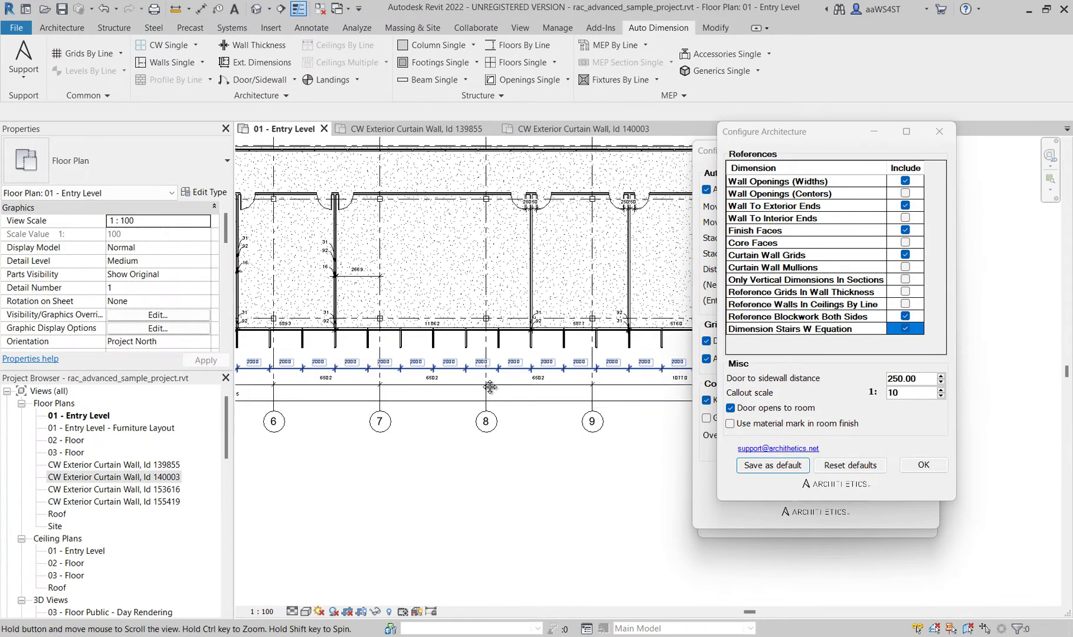
middle_click_drag(409, 377, 468, 381)
scroll(469, 381, "down", 2)
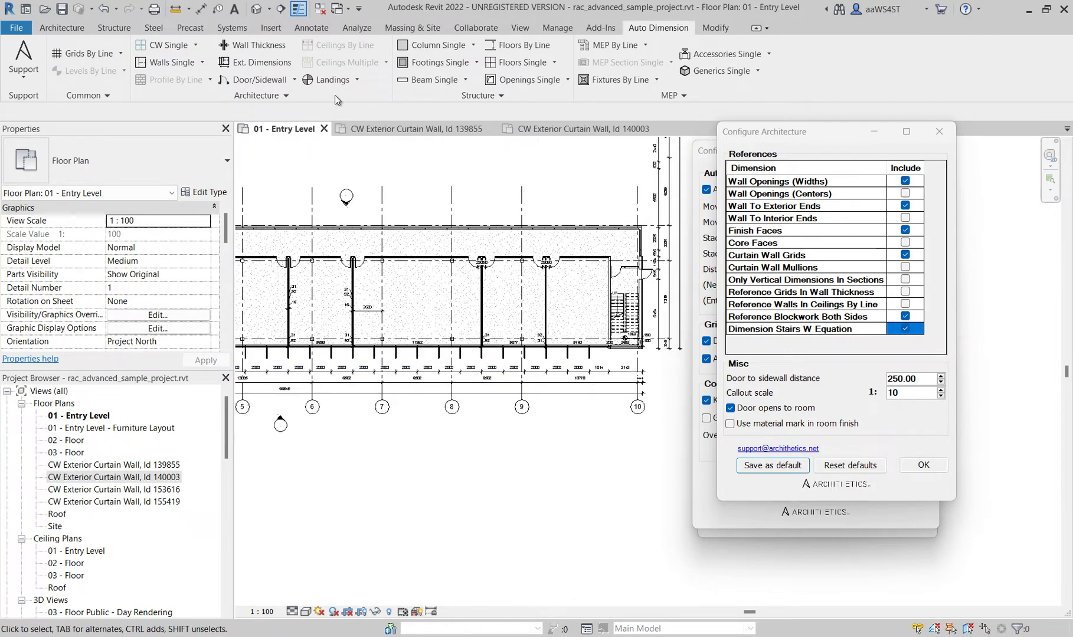
Add 2000 mm curtain wall grid dimensions in plan with CW Plans and inspect a mullion
left_click(285, 95)
left_click(190, 129)
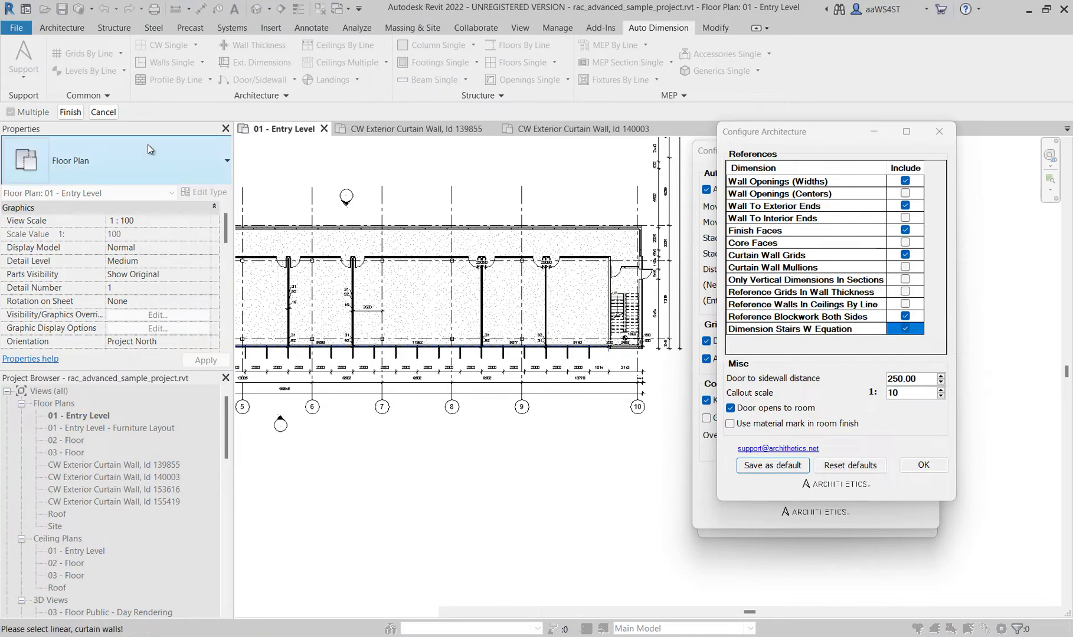
left_click(71, 114)
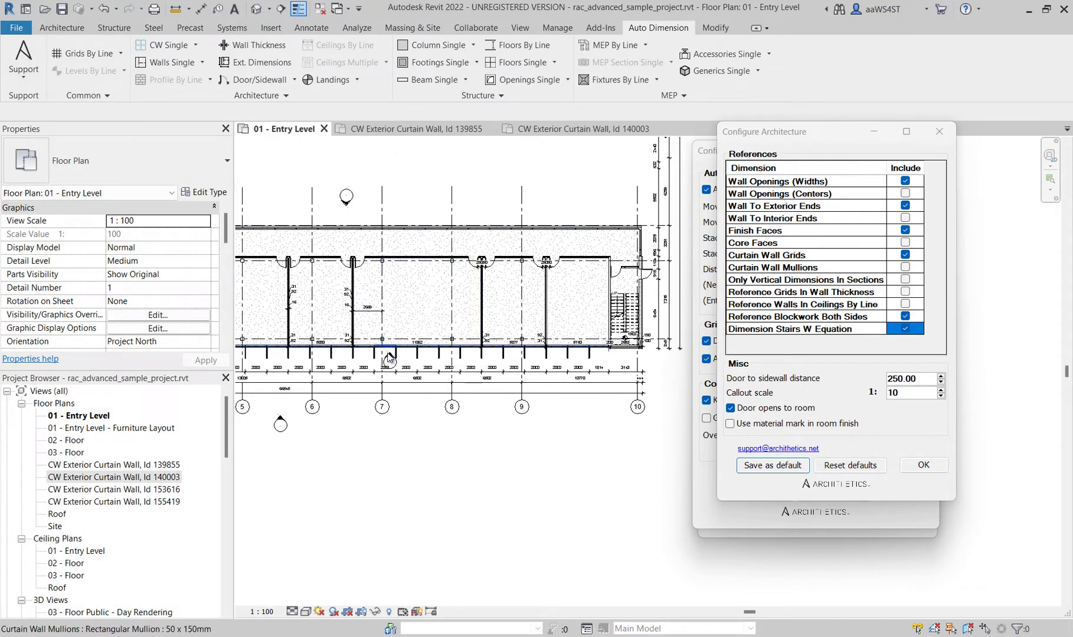
left_click(389, 353)
scroll(383, 353, "up", 3)
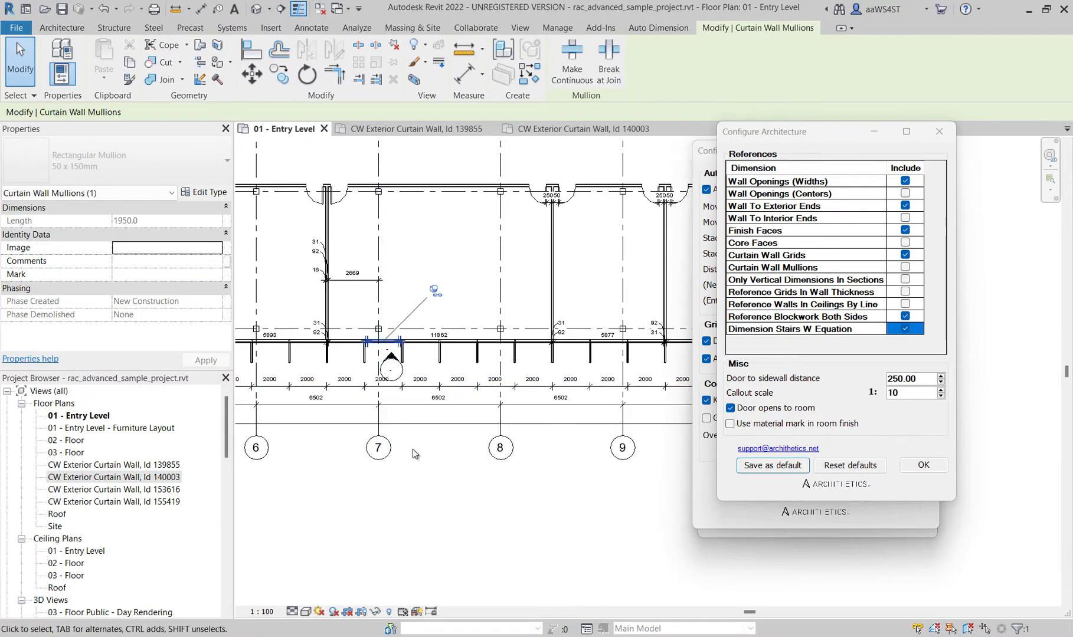
key("Escape")
Dimension the curtain wall grid in the Id 153616 elevation with CW Single
double_click(392, 357)
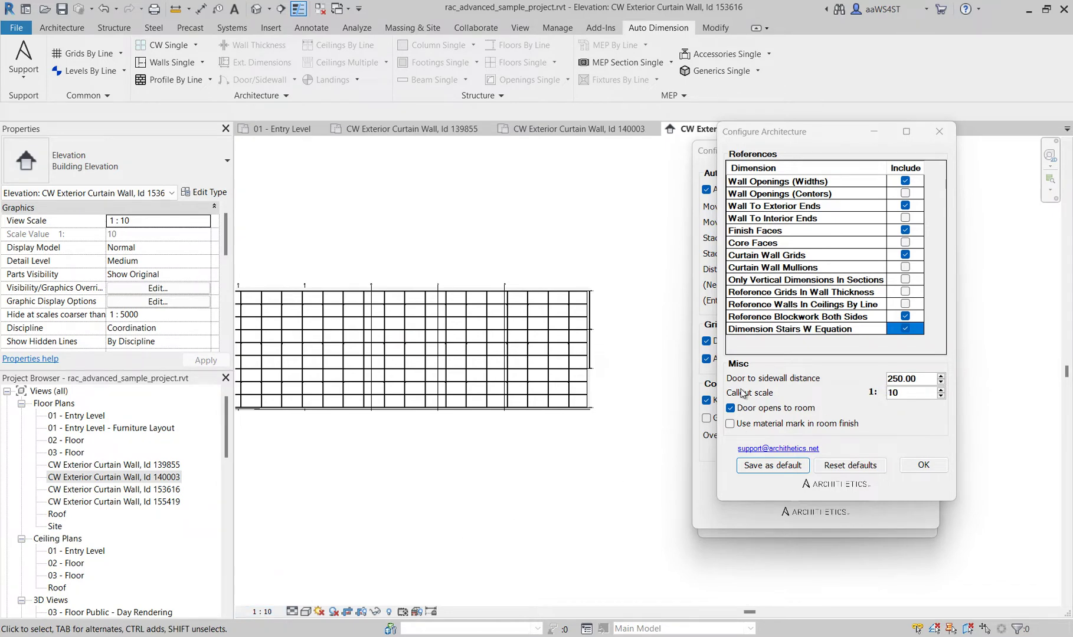
scroll(563, 372, "down", 2)
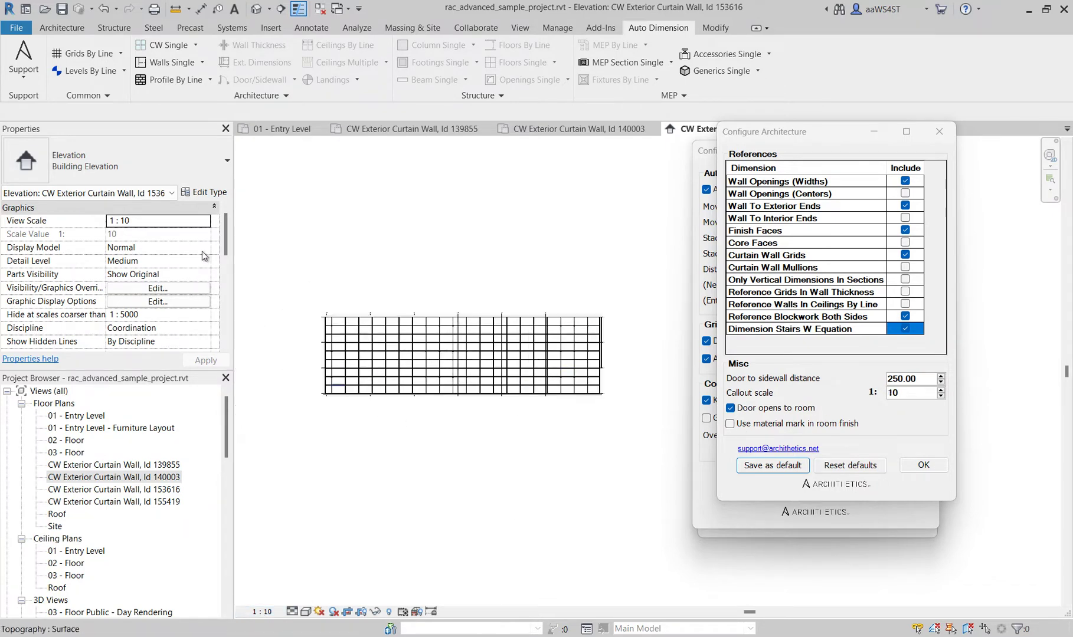
left_click(201, 97)
left_click(190, 128)
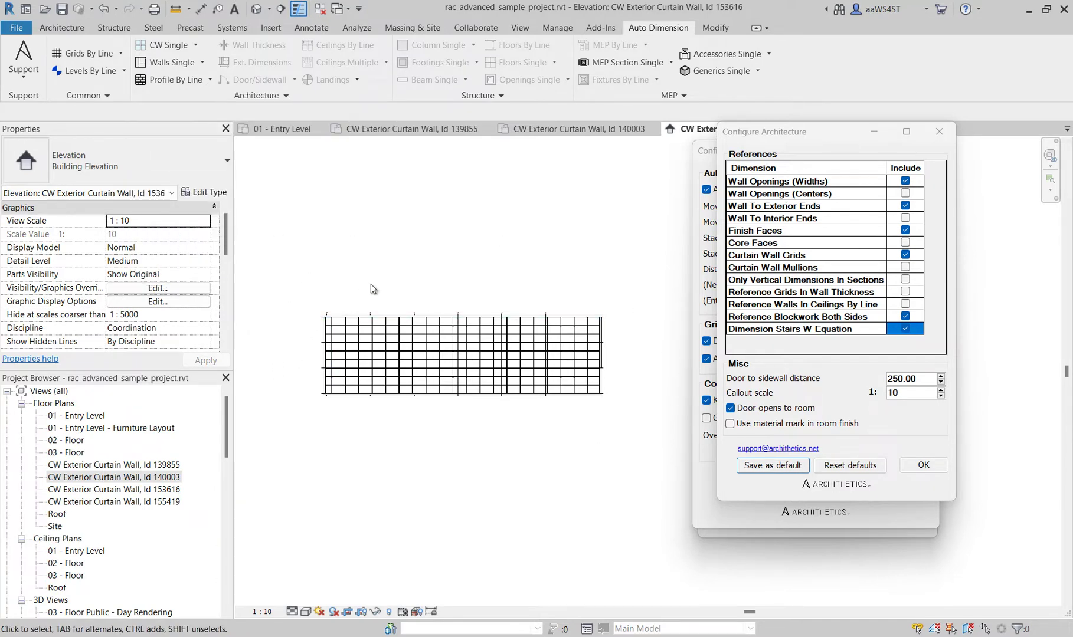
left_click(182, 51)
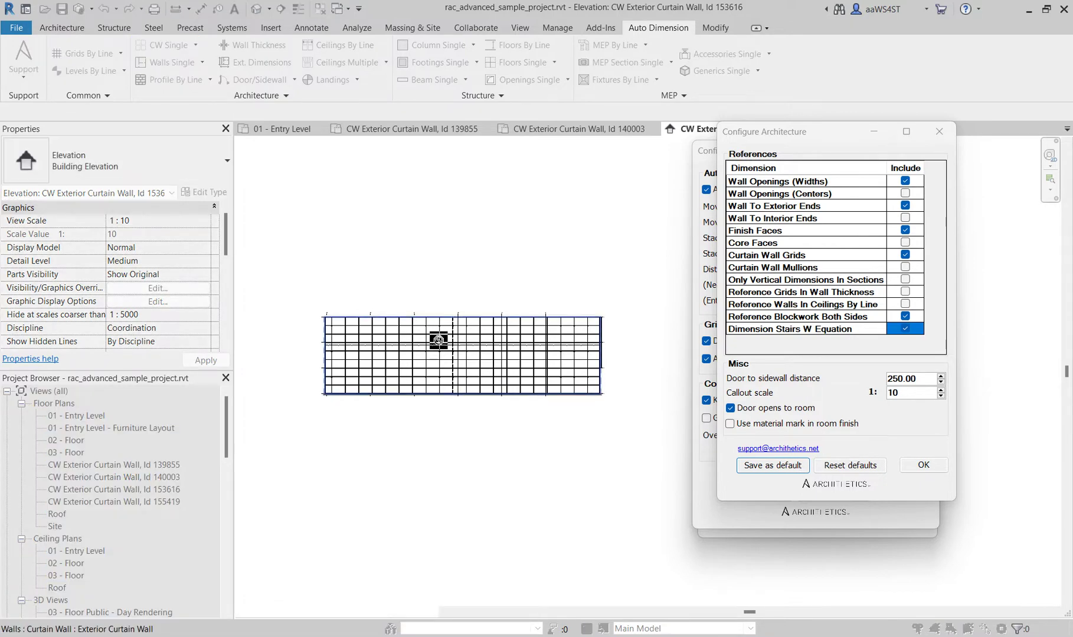
scroll(438, 340, "up", 8)
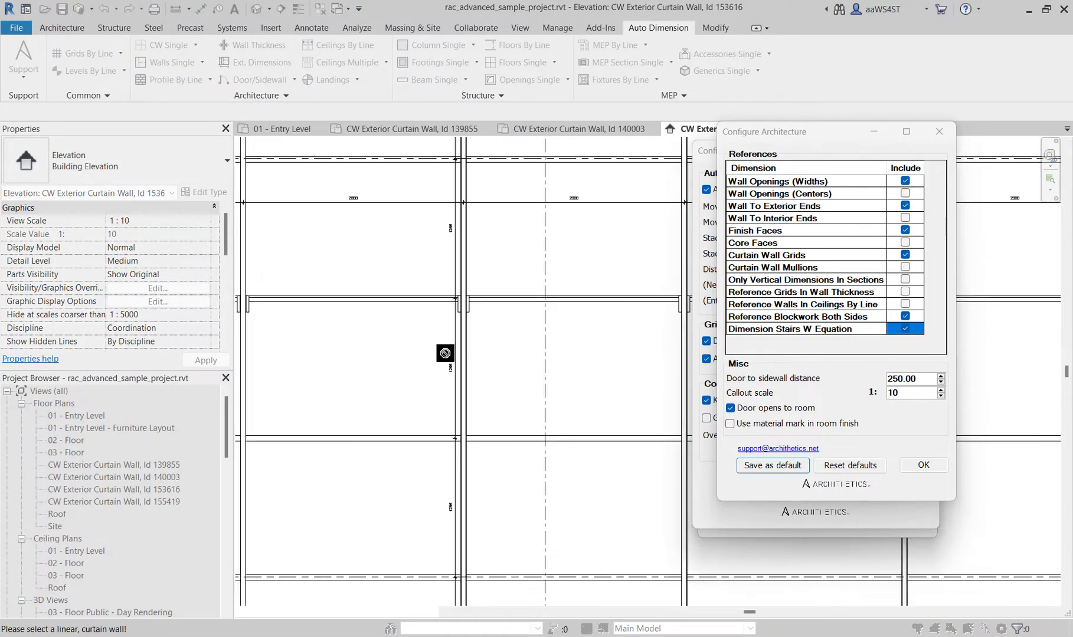
scroll(445, 353, "up", 3)
left_click(444, 373)
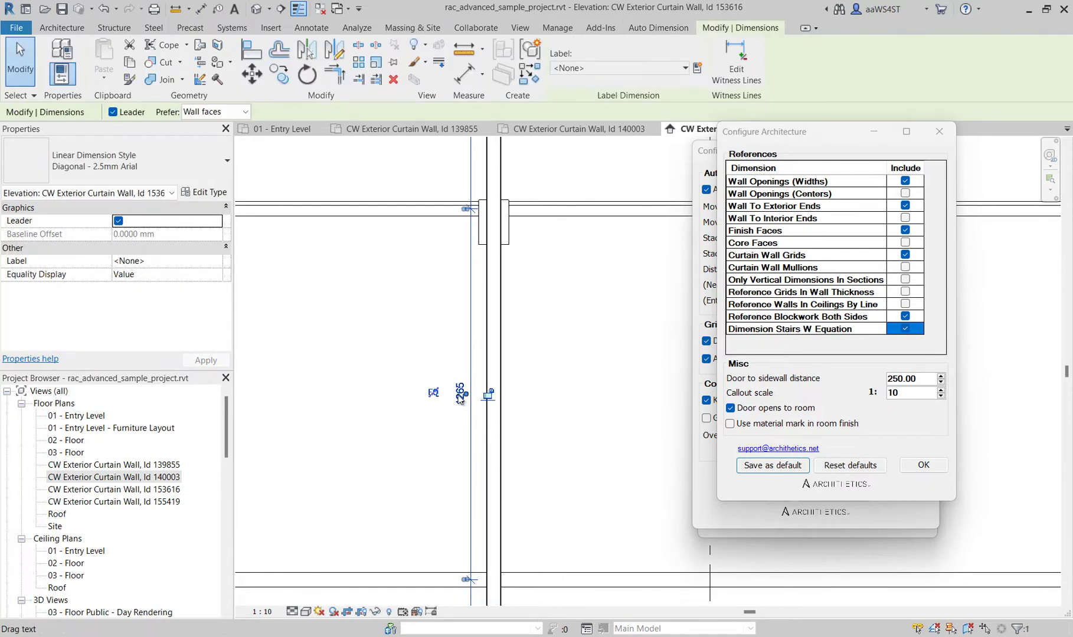
Review the new dimension's type properties unchanged and return to the 01 - Entry Level plan
left_click(203, 192)
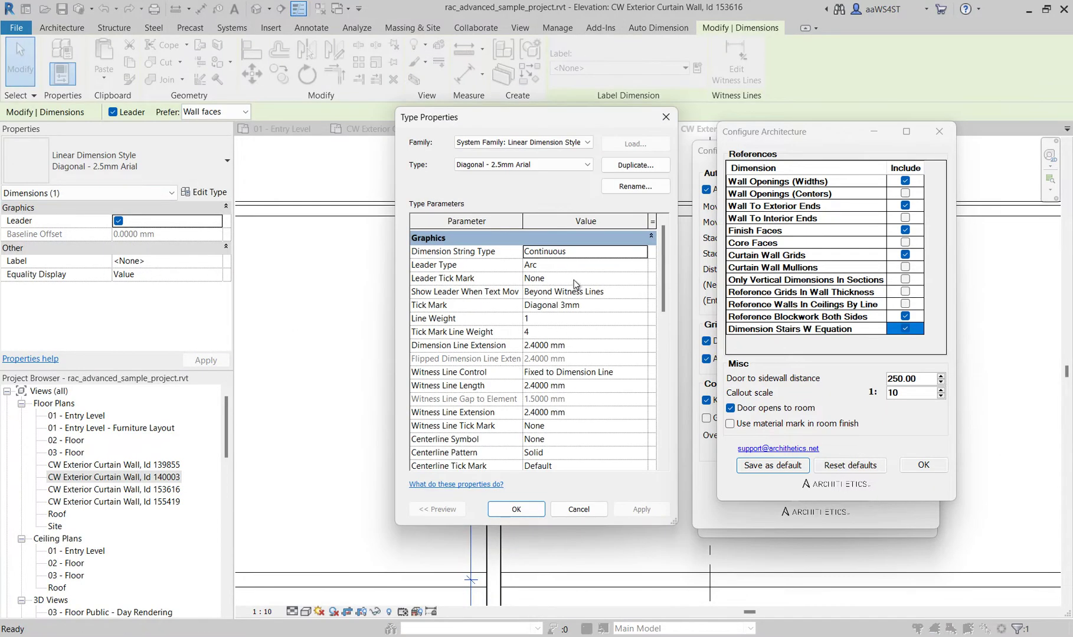
left_click_drag(666, 269, 665, 383)
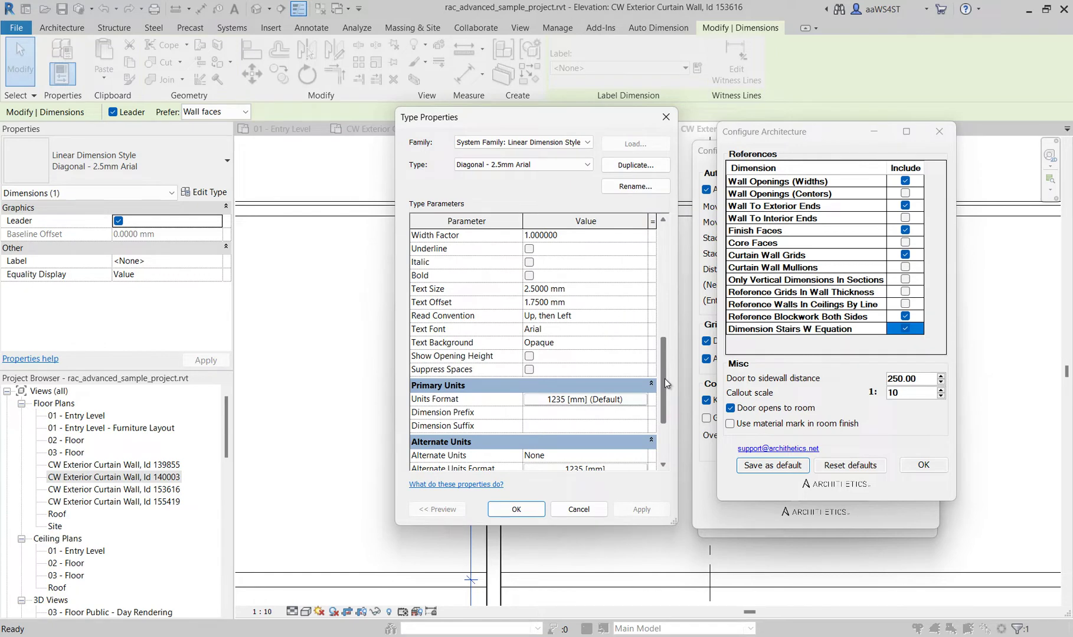
left_click(666, 117)
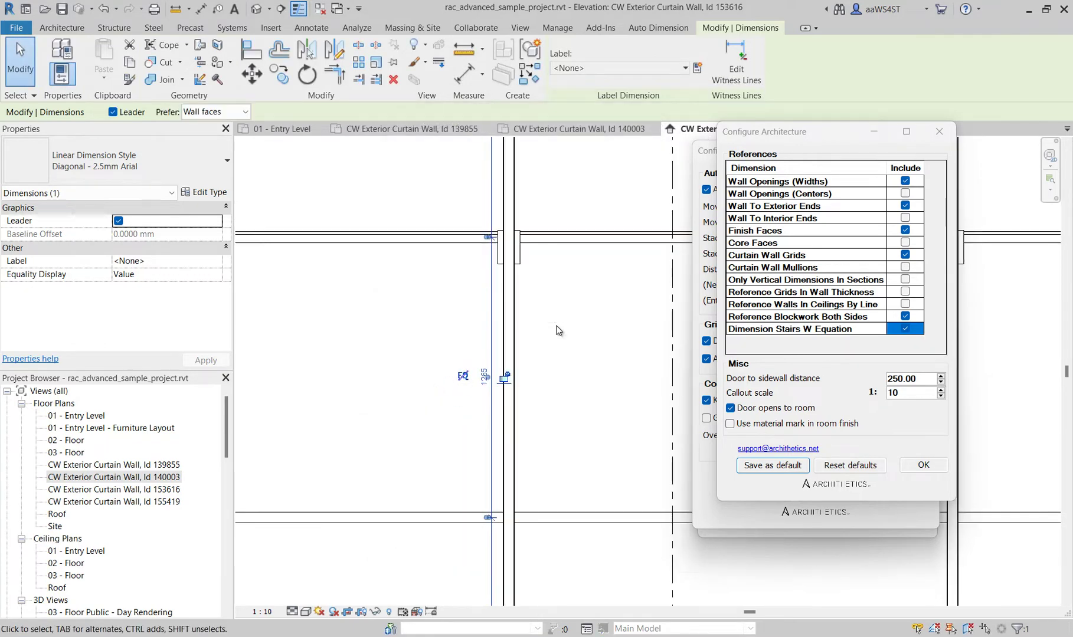
scroll(557, 331, "down", 5)
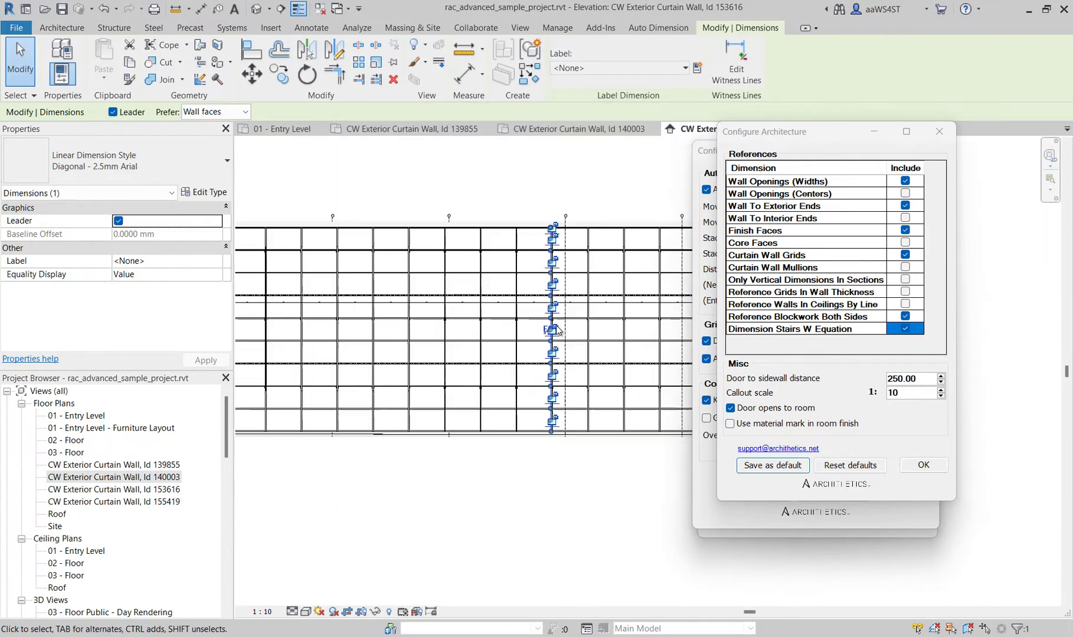
left_click(475, 180)
left_click(282, 129)
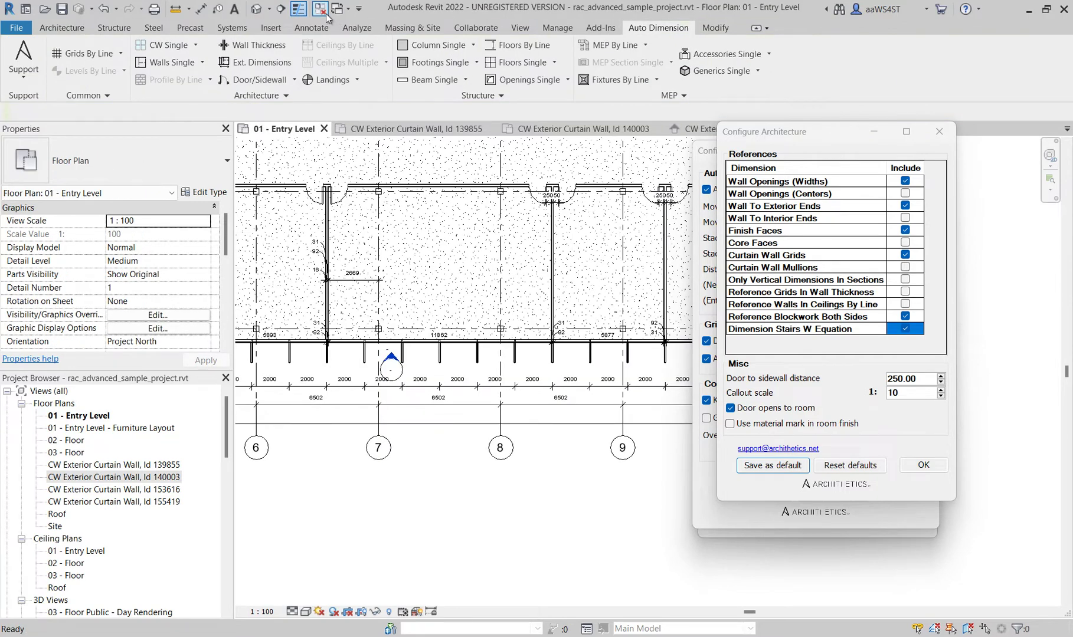
Try writing room information onto the doors and dismiss the volume computation error
left_click(246, 95)
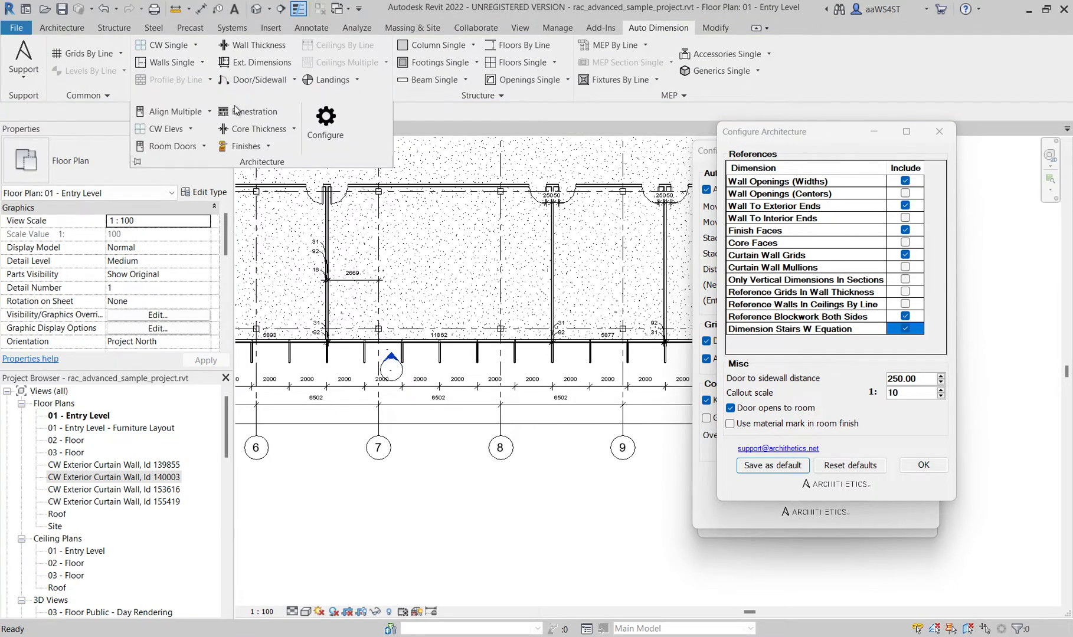
left_click(205, 146)
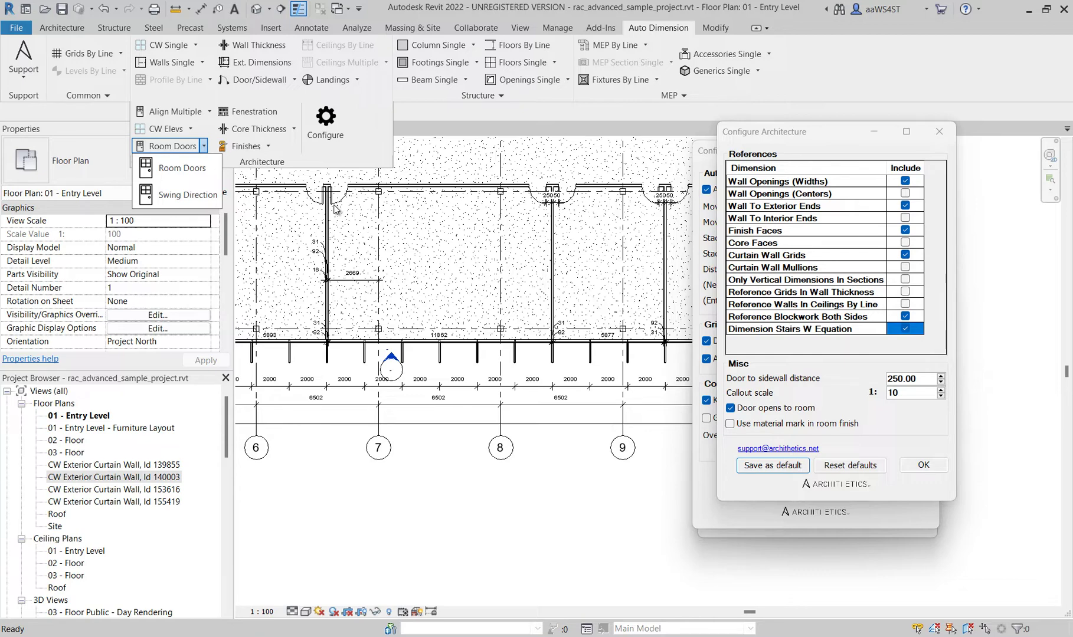
left_click(192, 171)
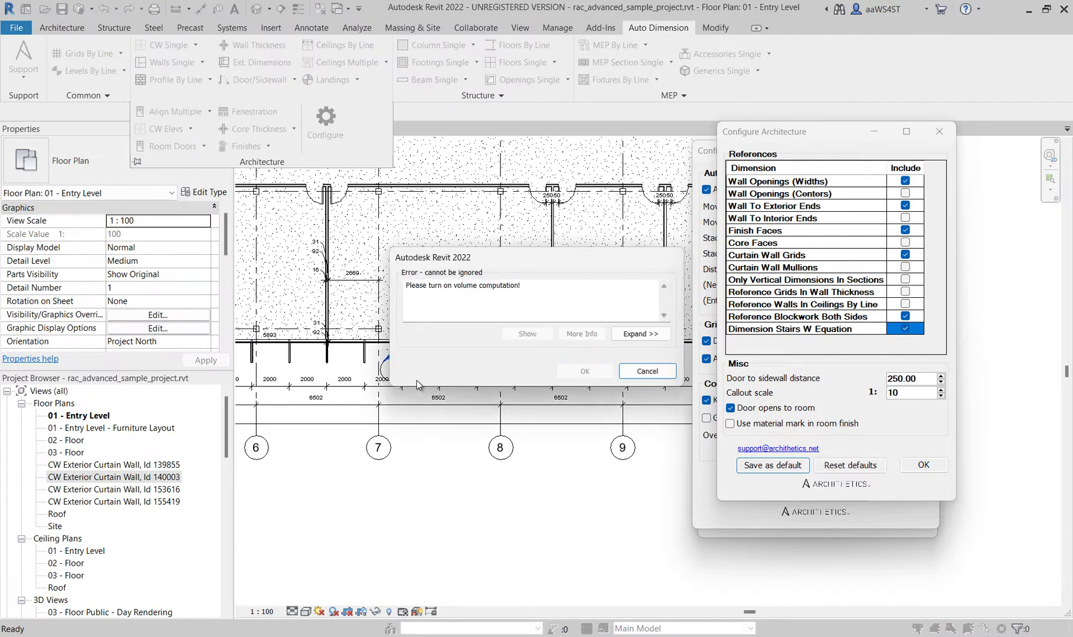
left_click(648, 372)
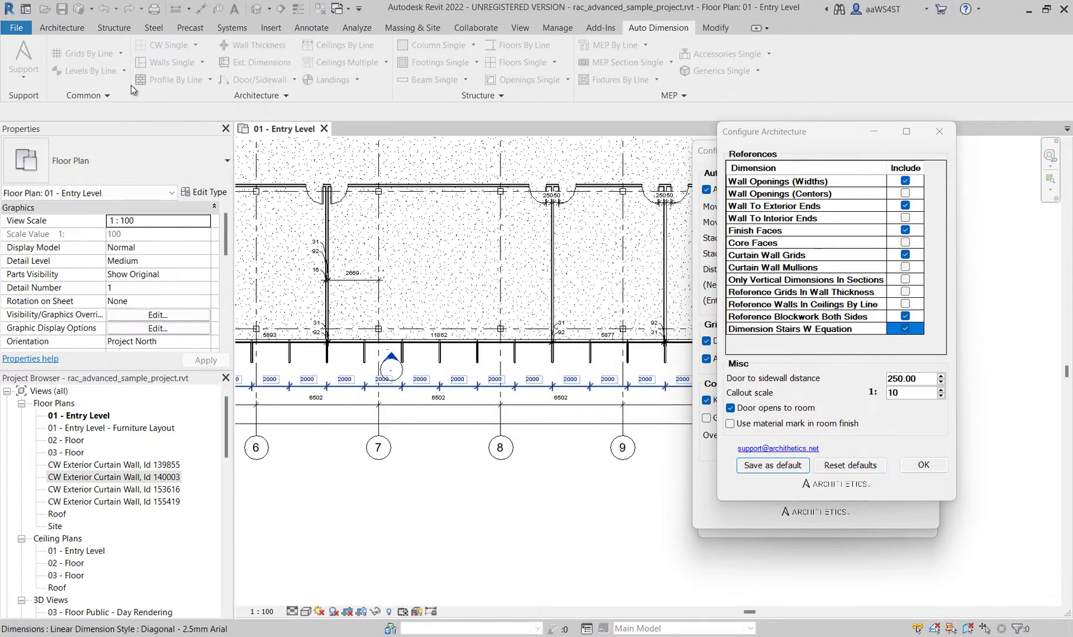
Set Area and Volume Computations to Areas and Volumes
left_click(77, 27)
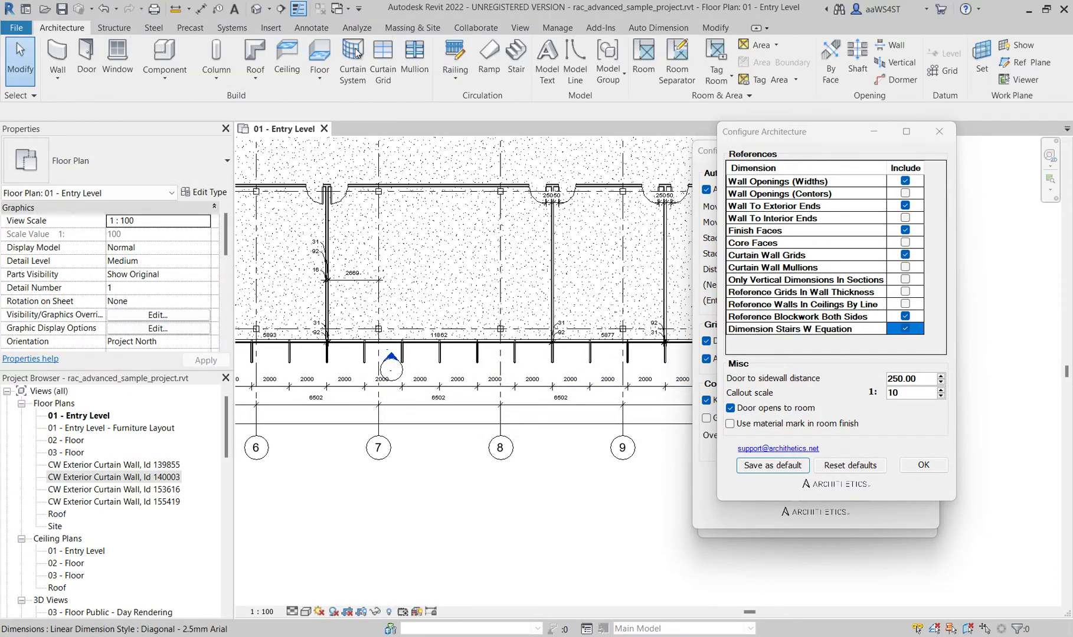
left_click(650, 96)
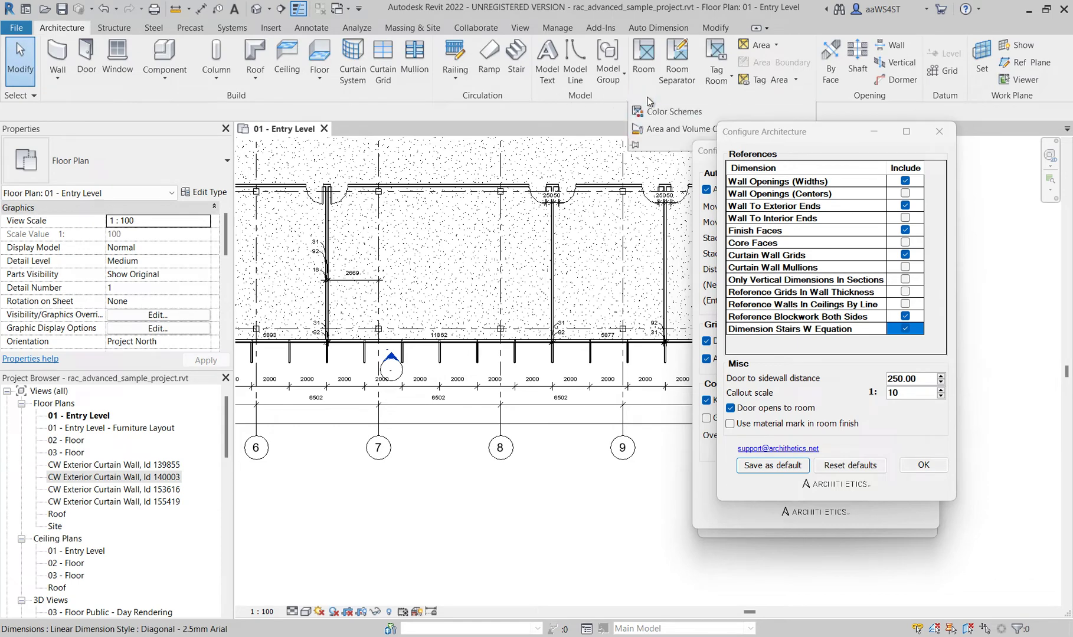
left_click(653, 130)
left_click(383, 270)
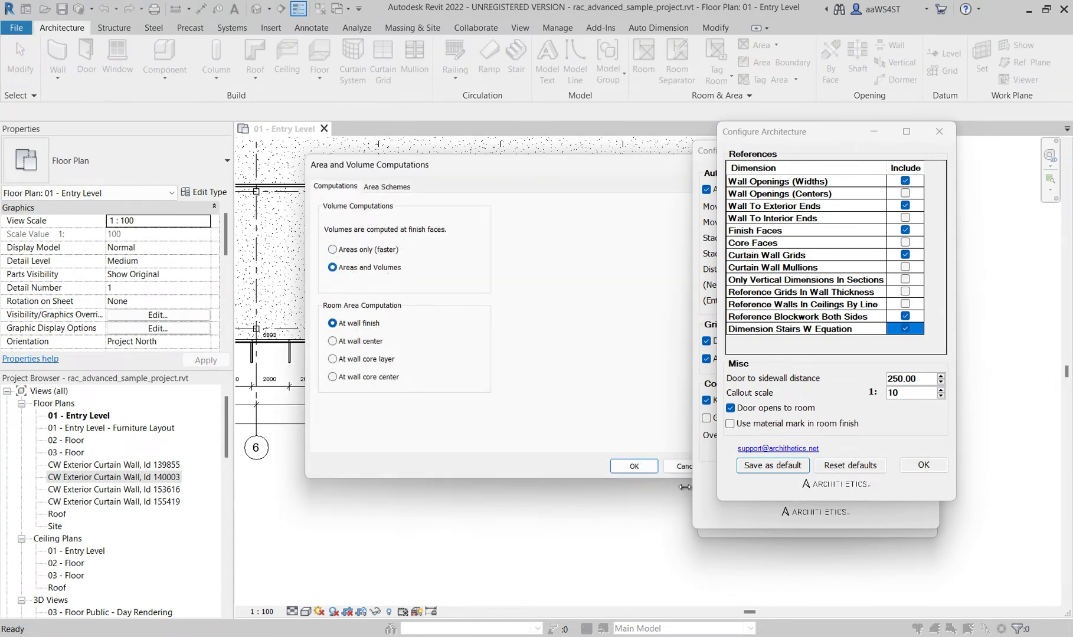
left_click(634, 466)
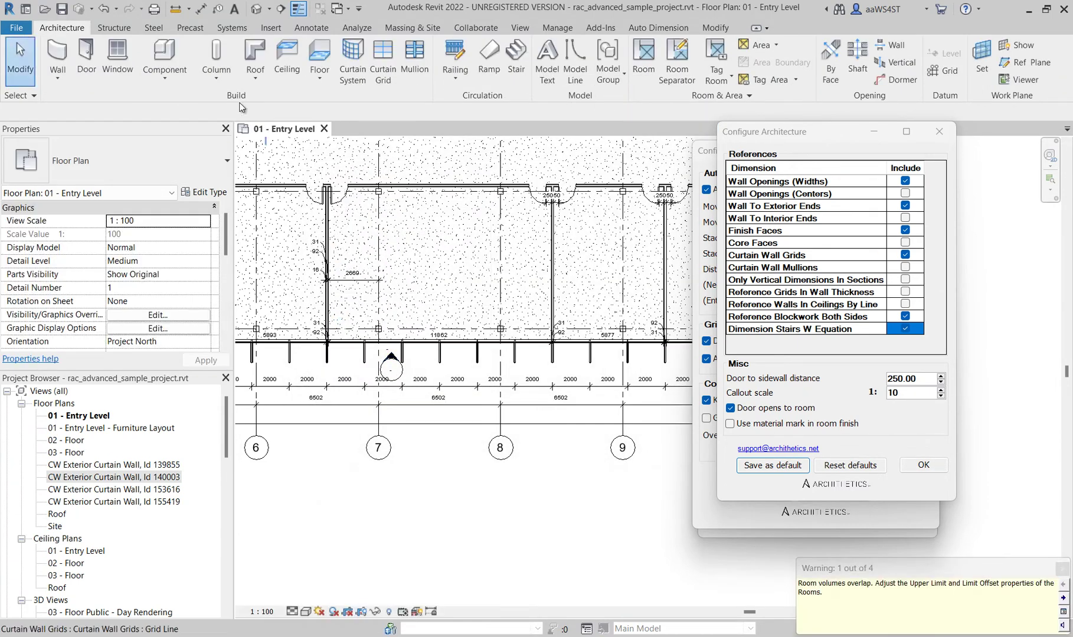
left_click(657, 26)
Run Room Doors on all window-selected Entry Level rooms to write room data into their doors
left_click(202, 91)
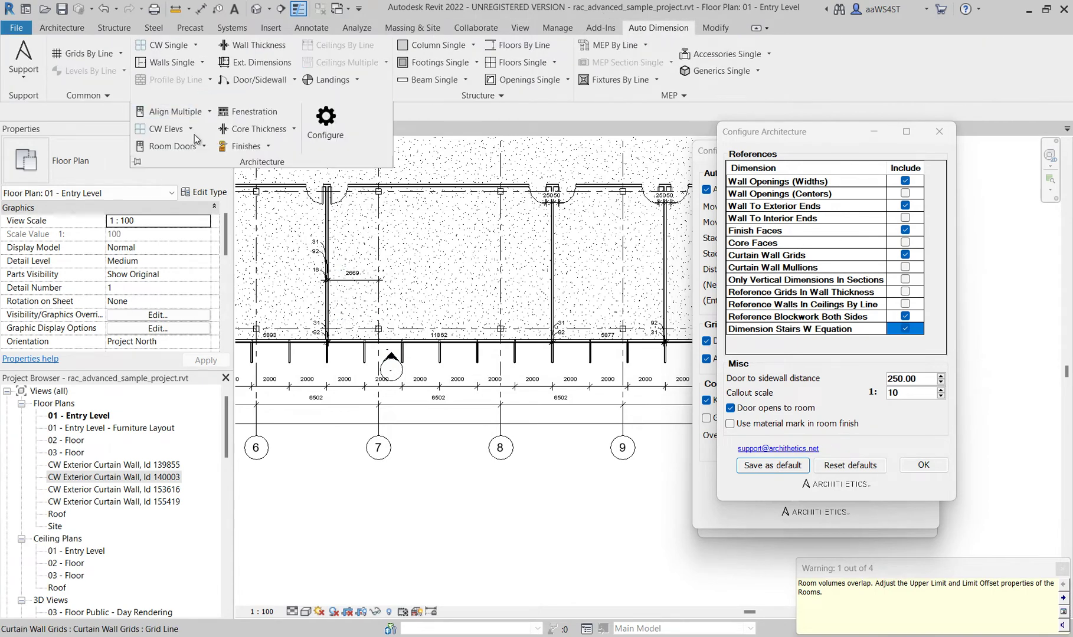
left_click(172, 146)
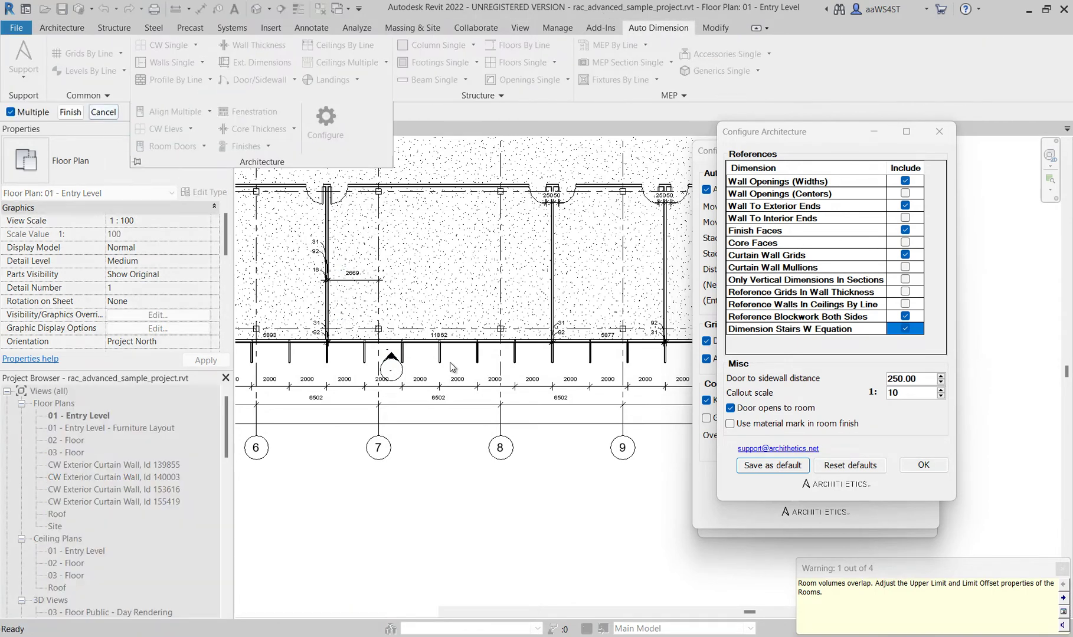
left_click_drag(571, 243, 293, 423)
scroll(414, 363, "up", 6)
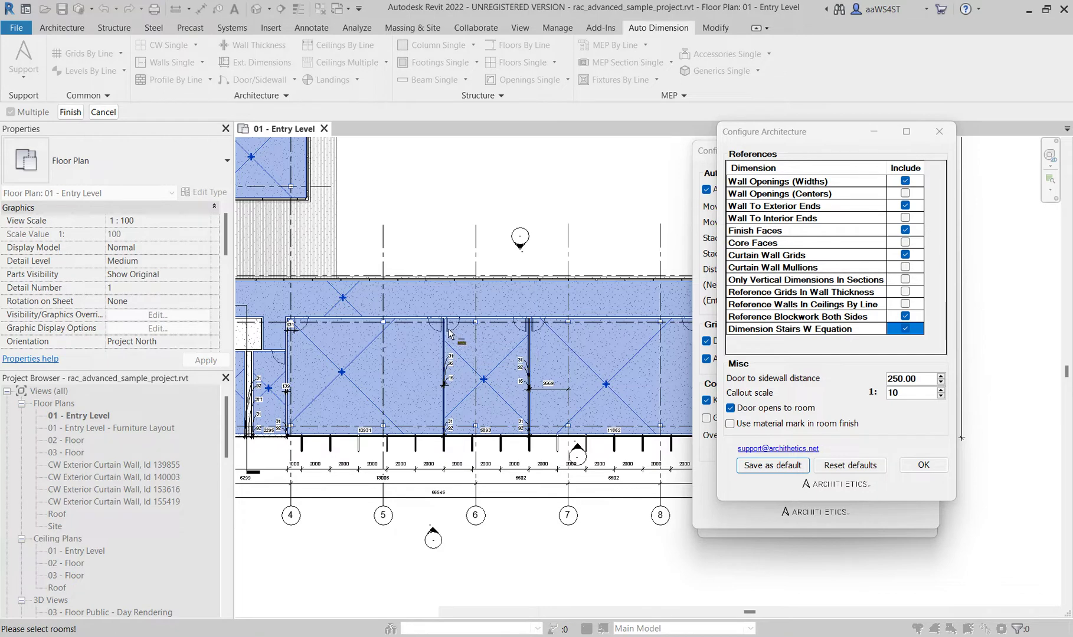
left_click(71, 111)
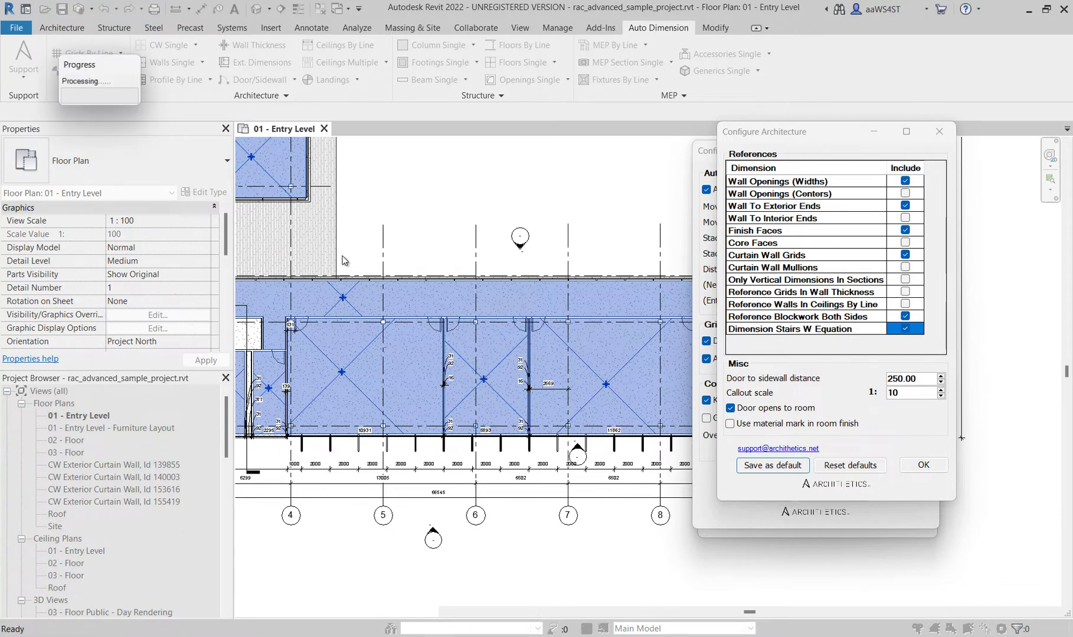
scroll(448, 331, "up", 2)
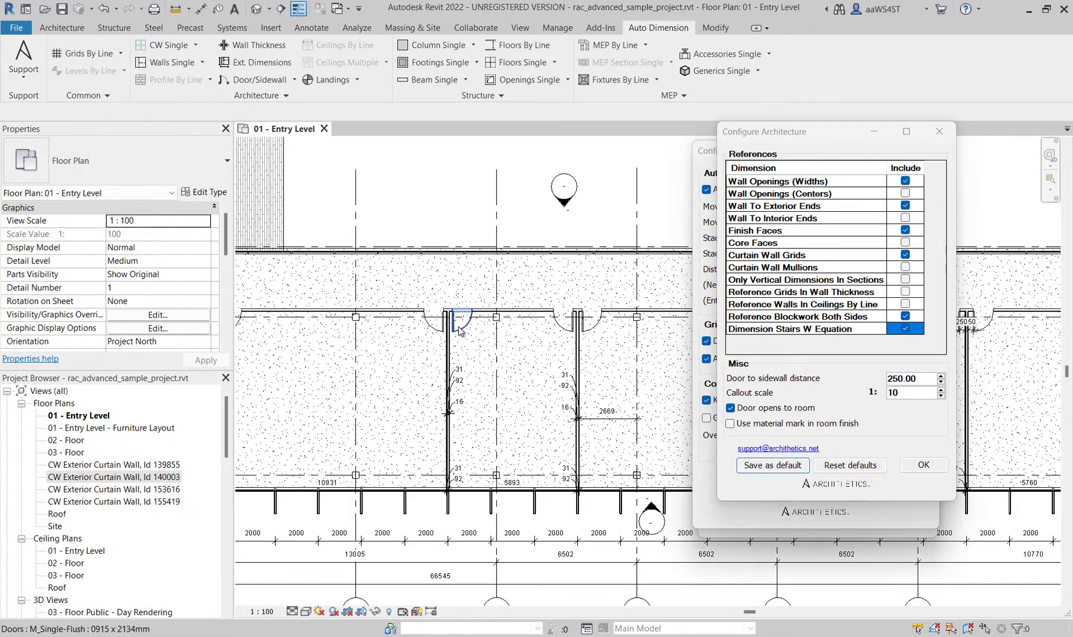
Select door 106A and check its room data: Instruction, mark 106 A
left_click(459, 328)
scroll(219, 288, "down", 3)
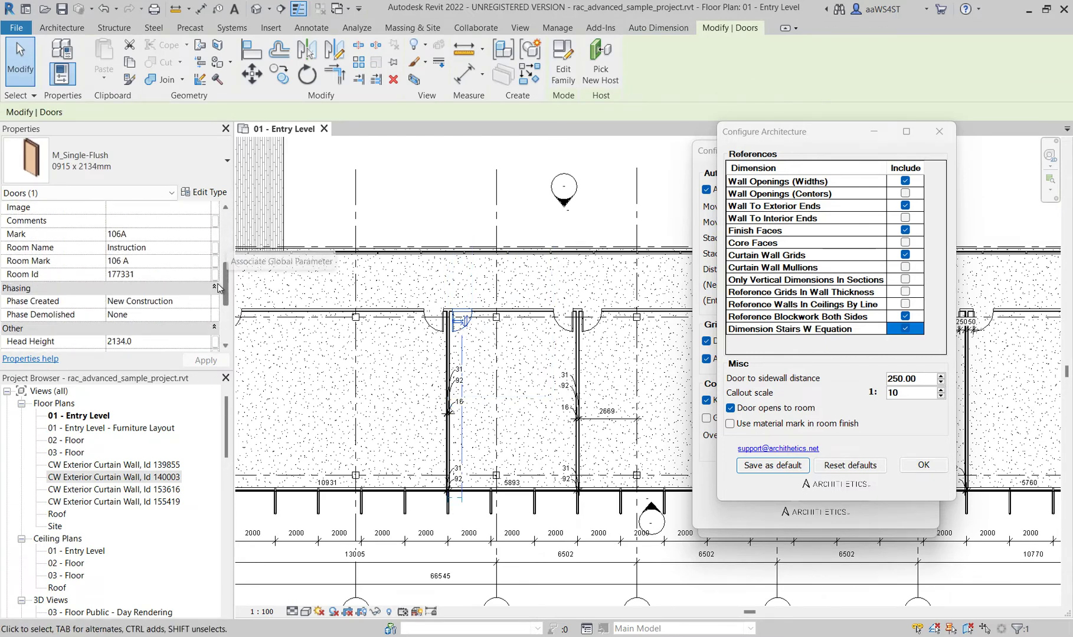
scroll(218, 288, "down", 2)
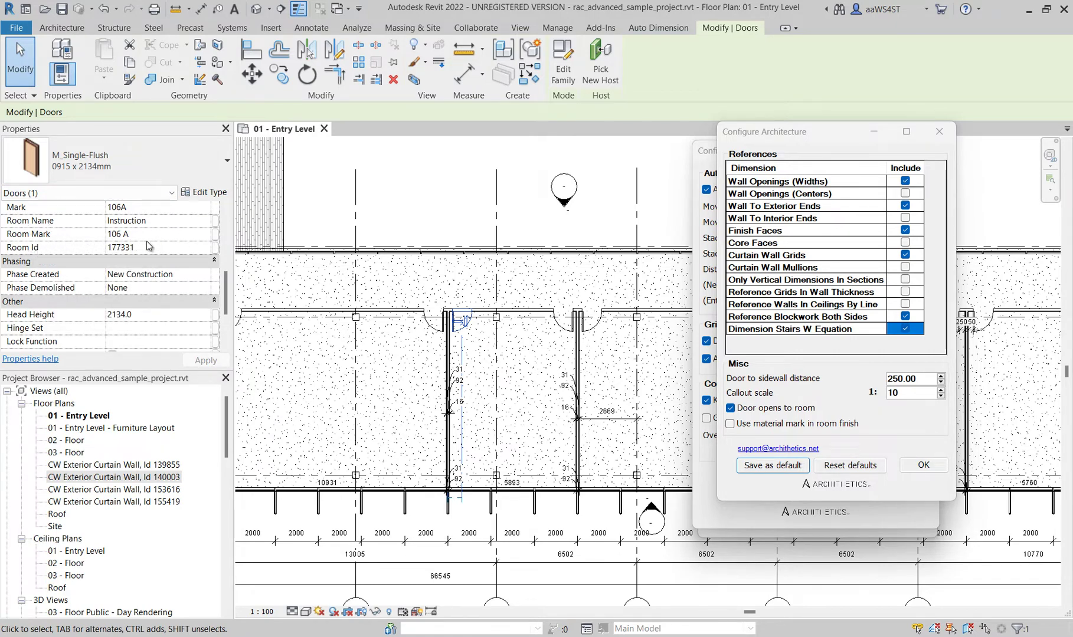
Flip door 106A's swing and check door 106B's room data (Instruction, 106 B)
left_click(461, 343)
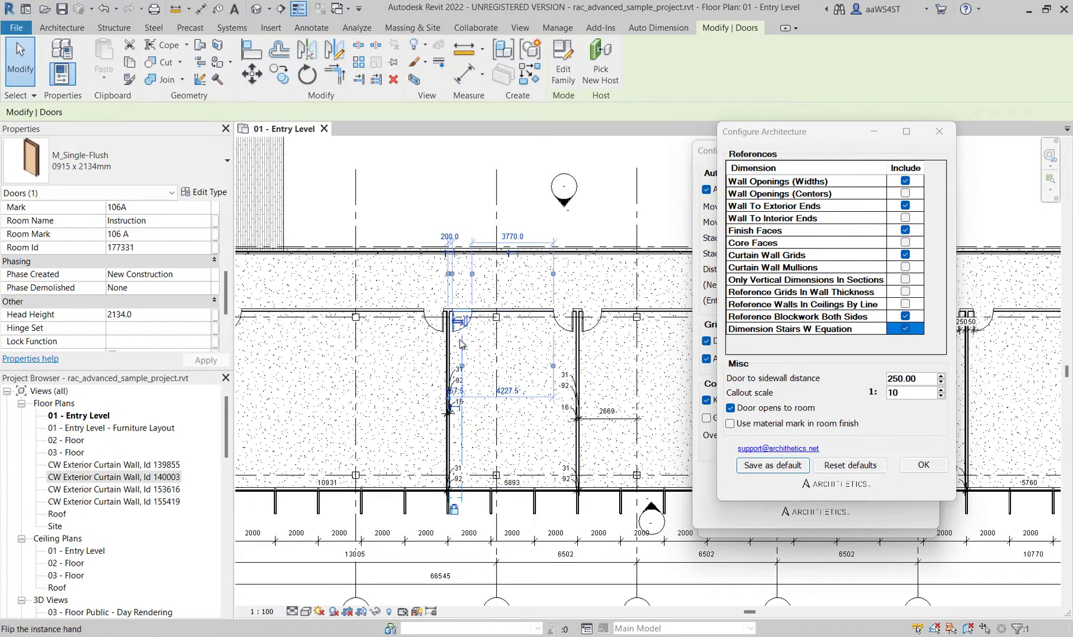
key("space")
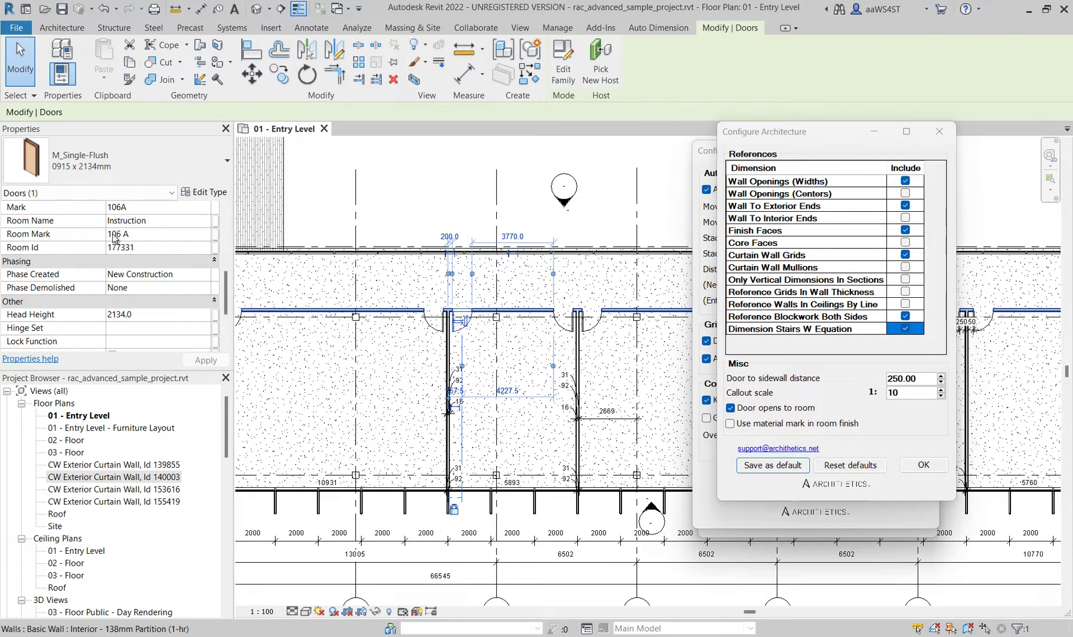
left_click(570, 335)
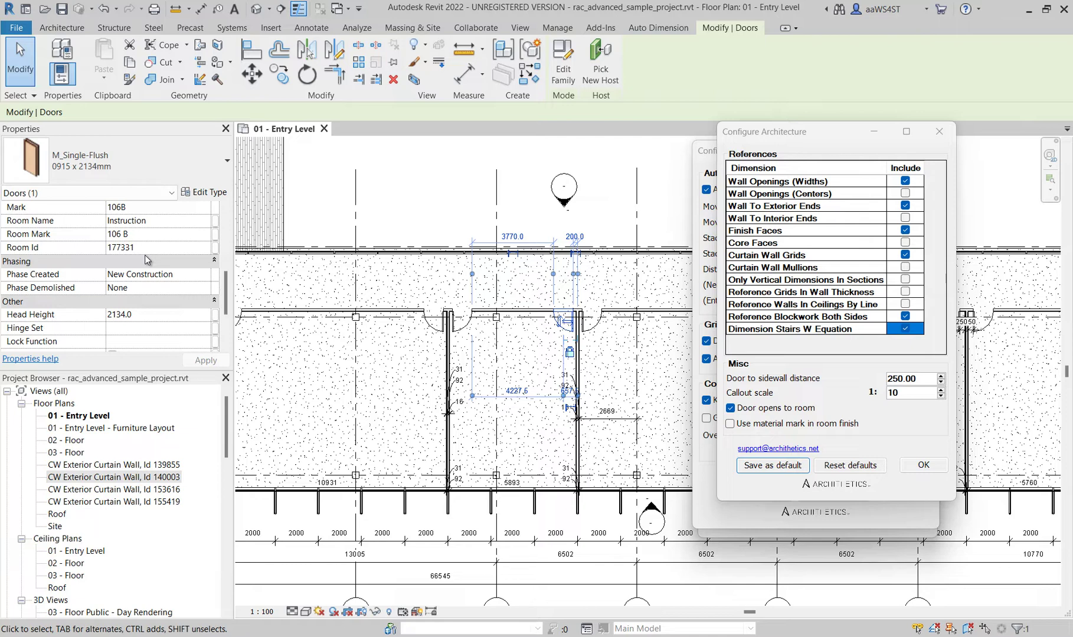
left_click(435, 183)
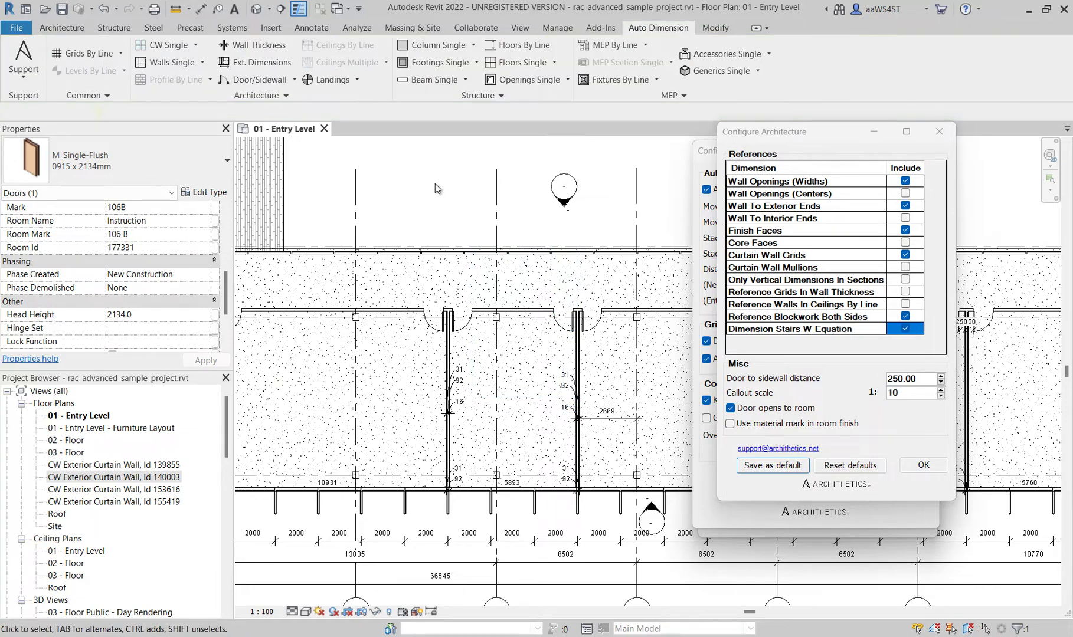
Start a new Schedule/Quantities view for the Doors category
left_click(520, 27)
left_click(676, 45)
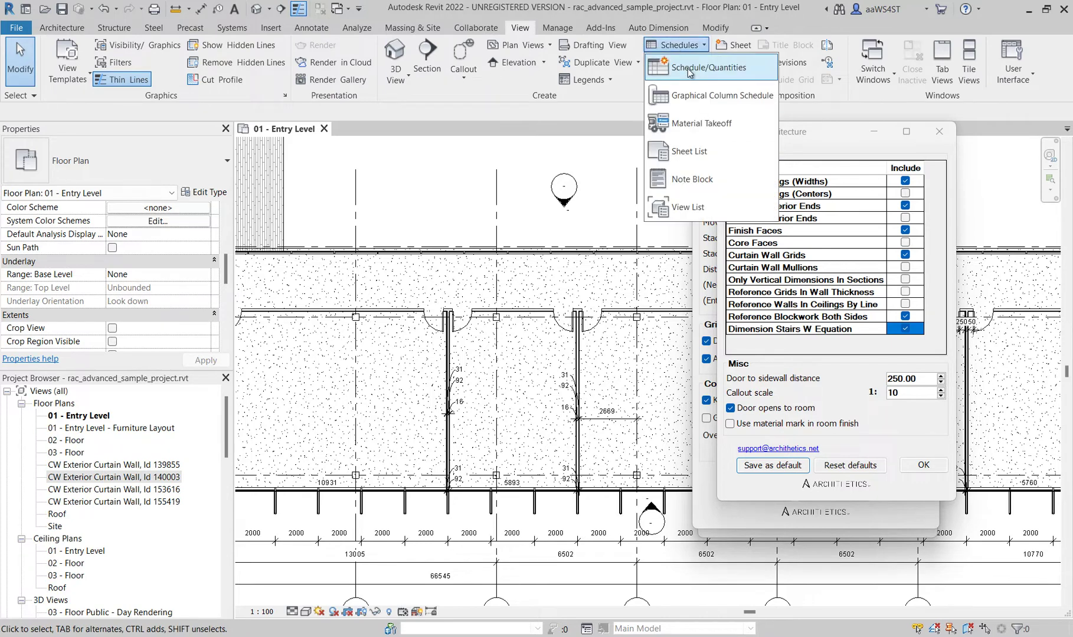
left_click(689, 70)
left_click(467, 331)
key("d")
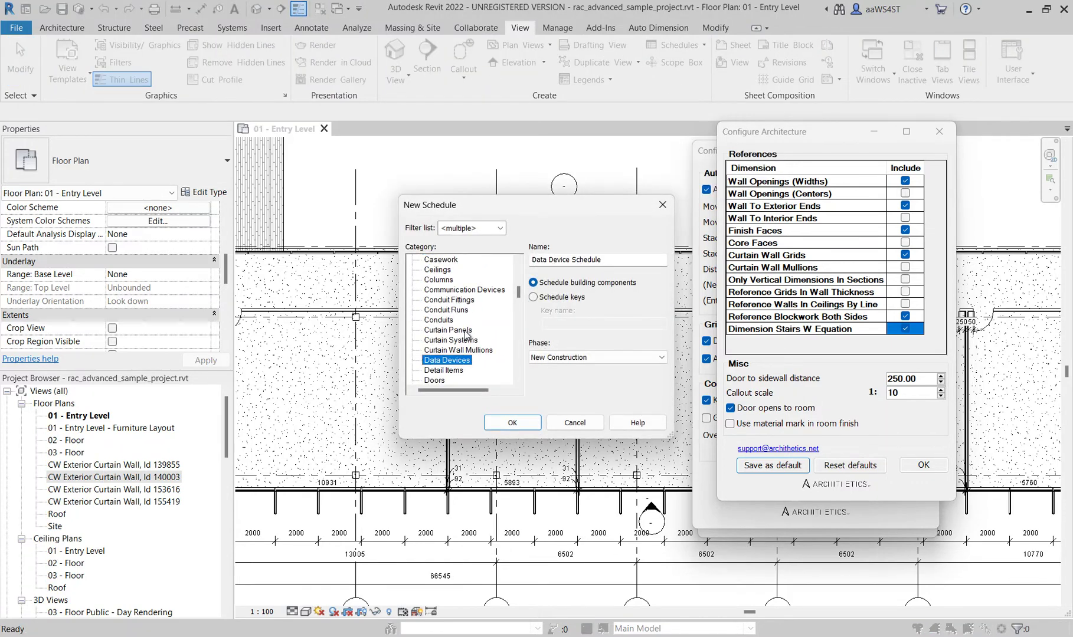
scroll(467, 334, "down", 1)
left_click(436, 340)
left_click(533, 423)
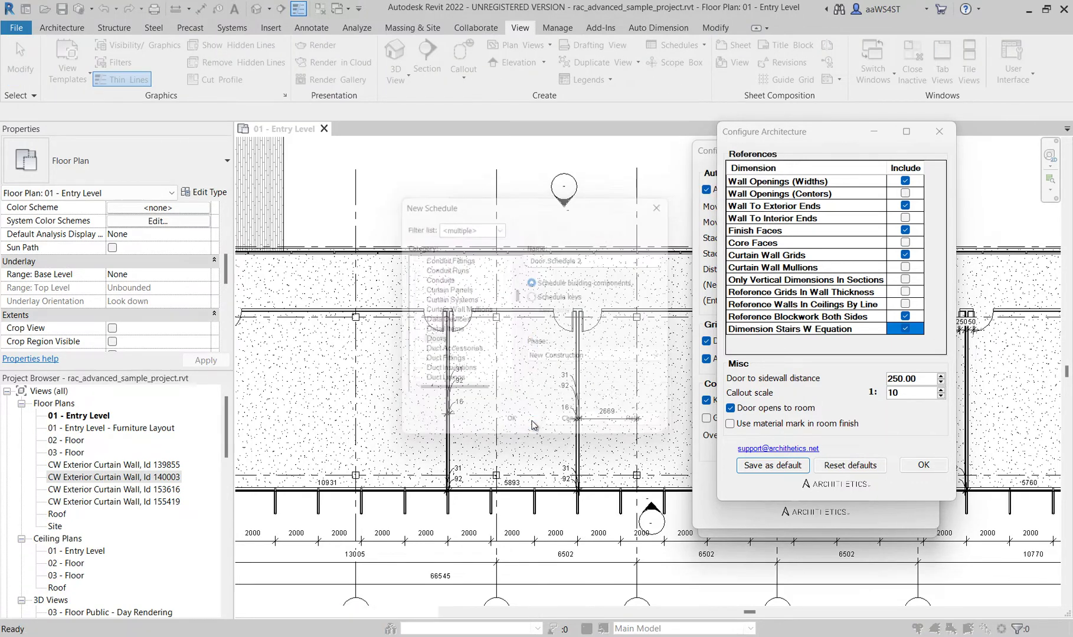
Add the Type, Room Name, Room Mark and Room Id fields and create the schedule
left_click_drag(613, 136, 533, 138)
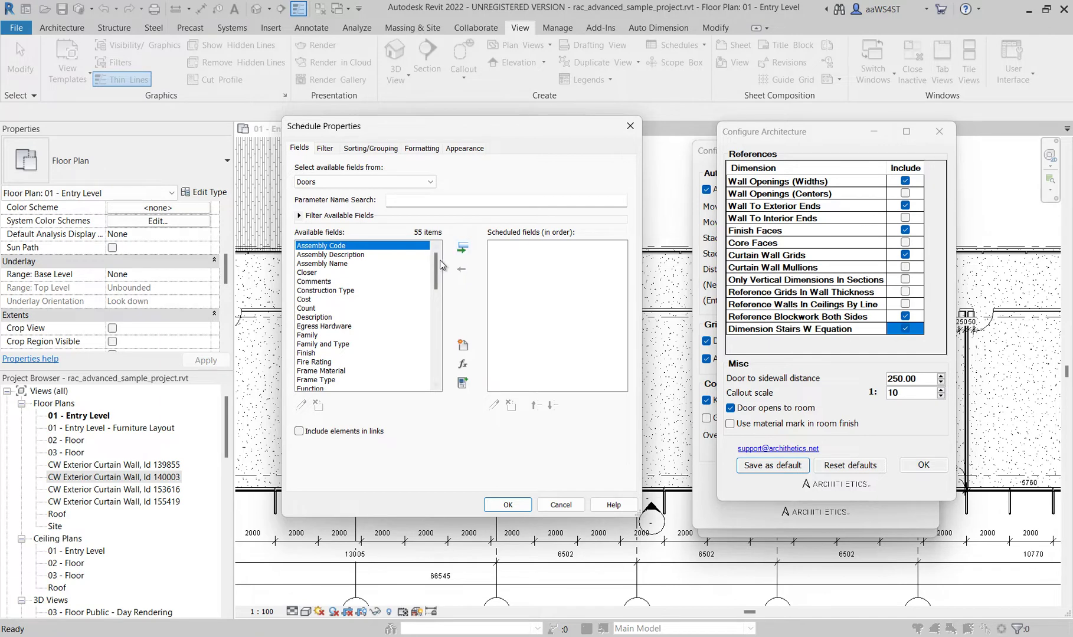
left_click_drag(440, 268, 450, 371)
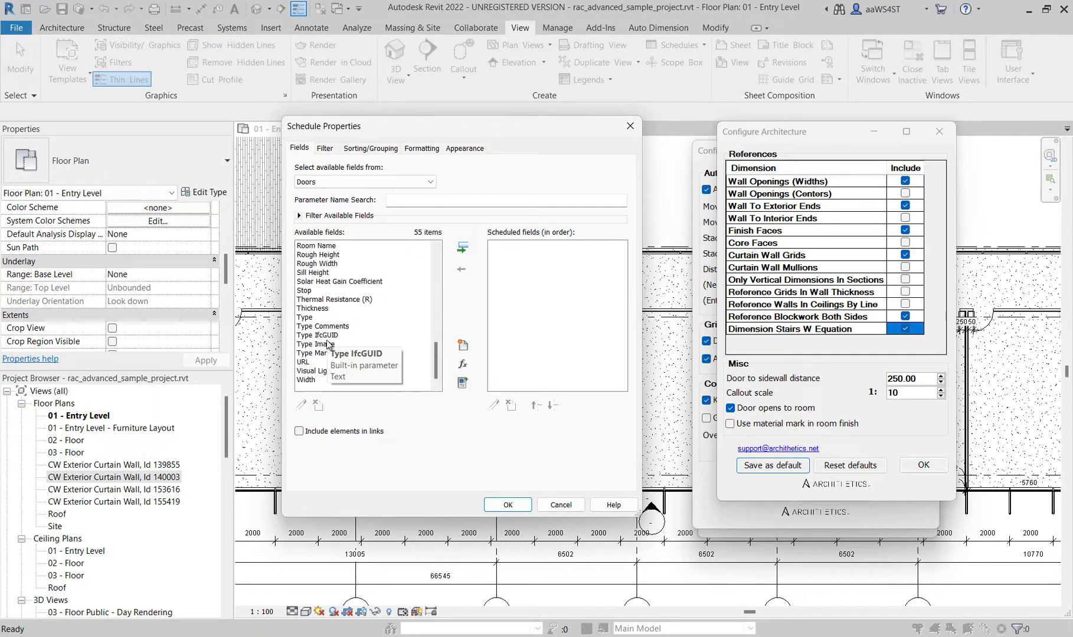
double_click(316, 318)
scroll(387, 304, "up", 1)
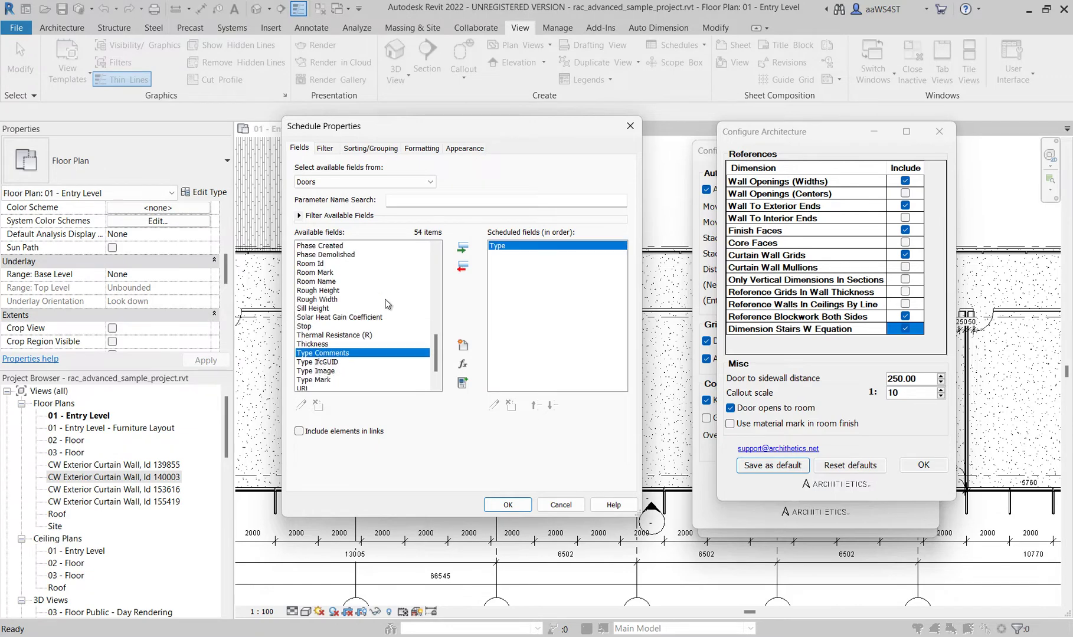
double_click(317, 283)
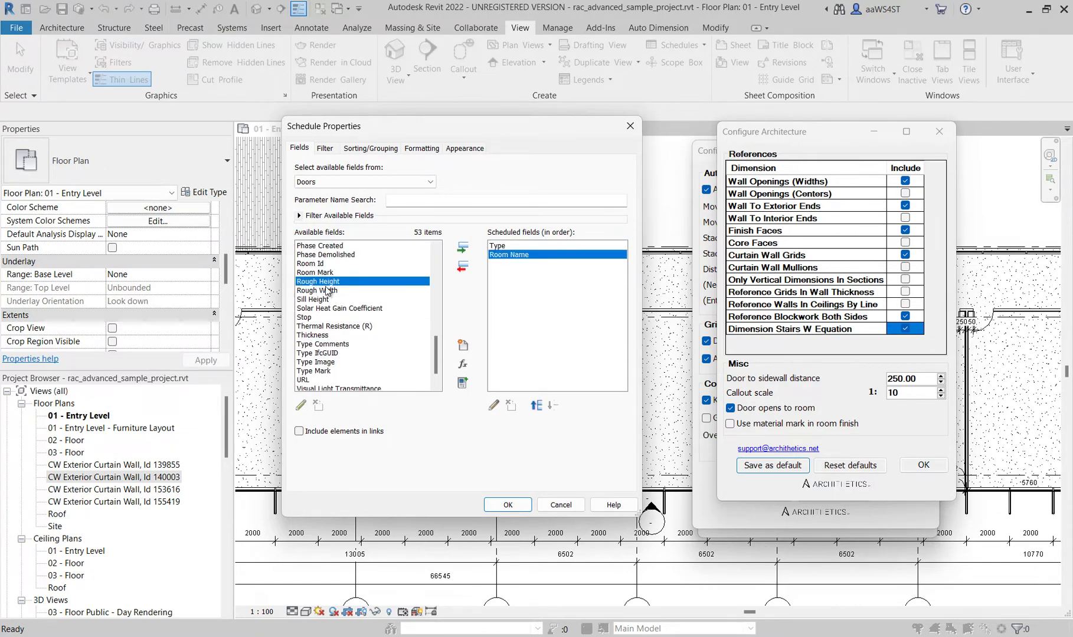
double_click(330, 273)
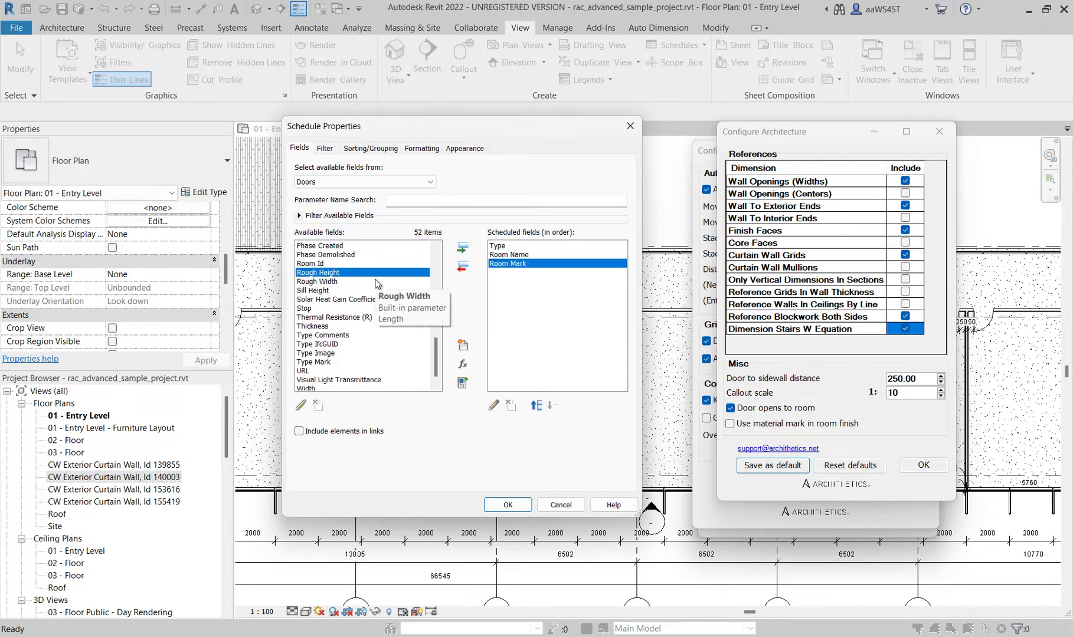
left_click(334, 264)
double_click(334, 263)
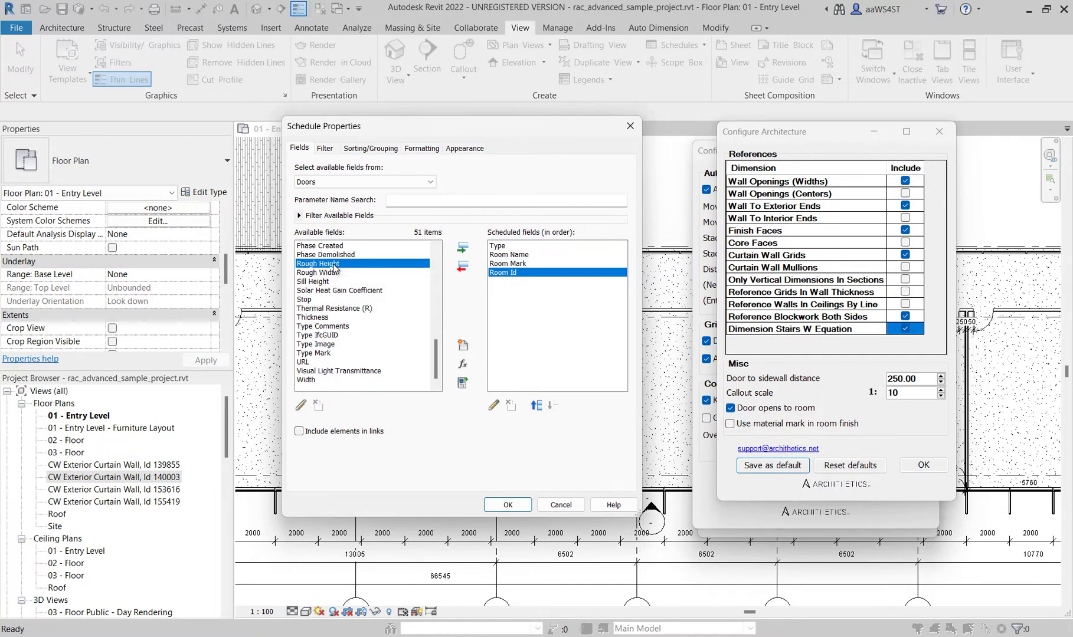
left_click(507, 505)
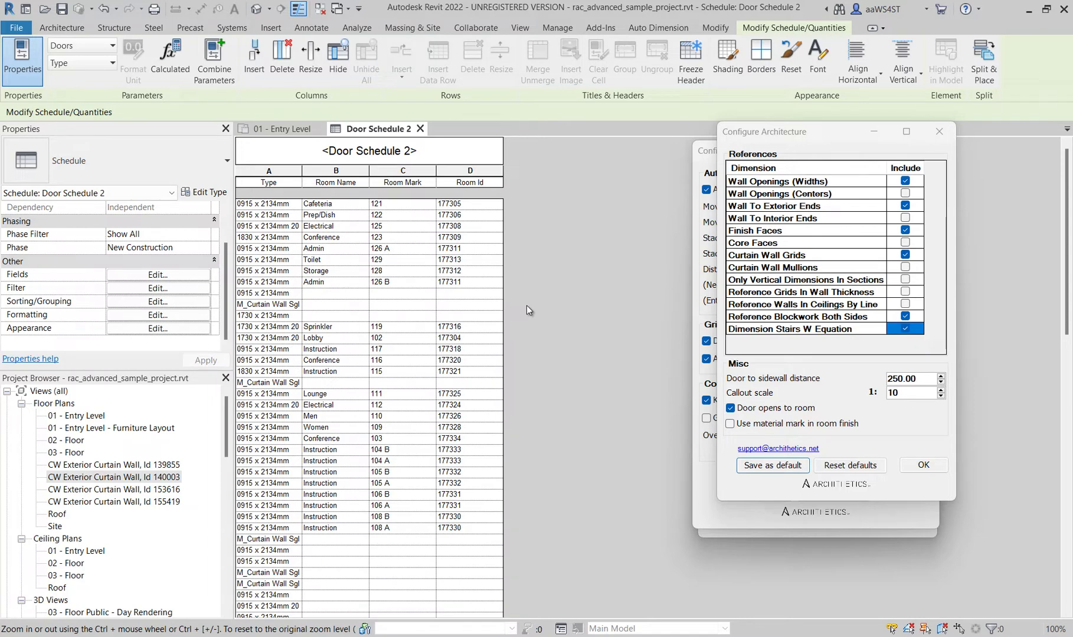
Add the Level field as a column in Door Schedule 2
left_click(127, 276)
left_click(325, 274)
scroll(326, 282, "down", 4)
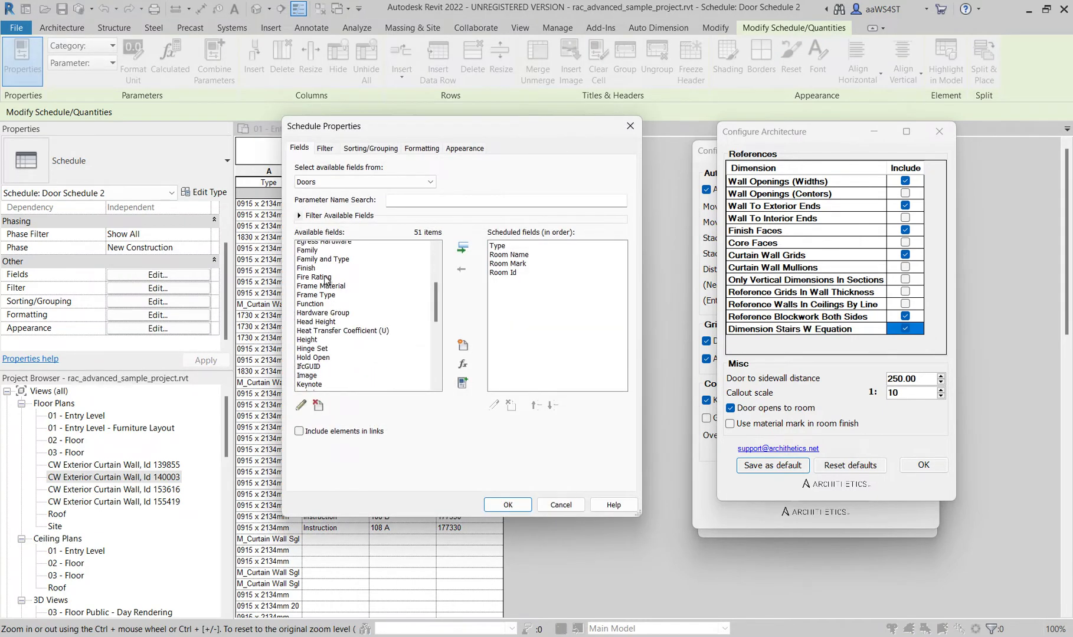
left_click(321, 378)
scroll(322, 369, "down", 1)
left_click(462, 248)
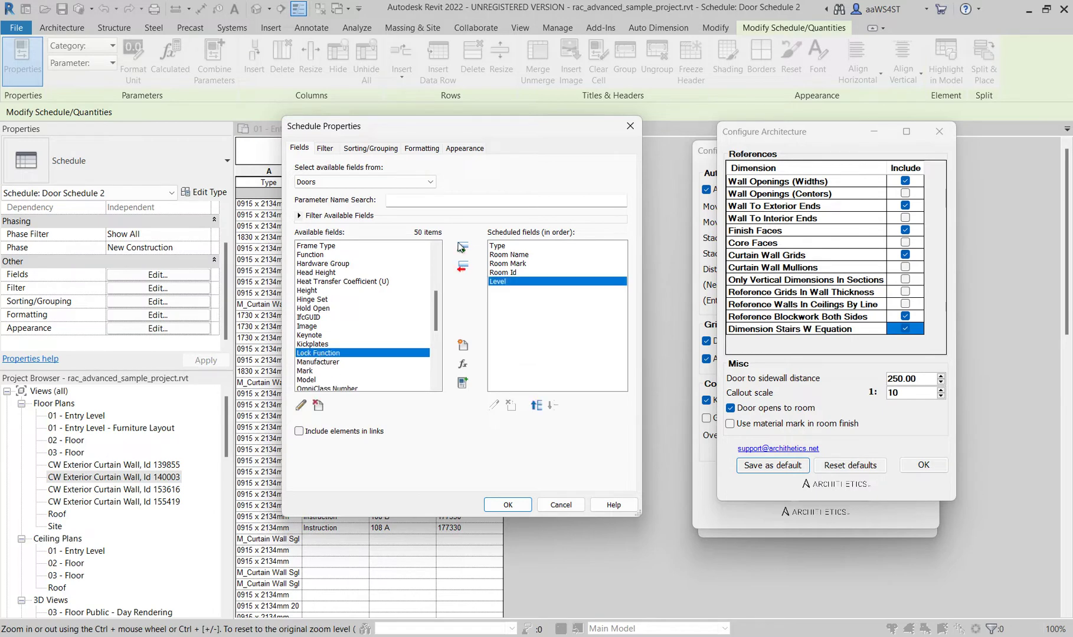
Filter Door Schedule 2 to doors on Level 01 - Entry Level
left_click(325, 148)
left_click(402, 170)
left_click(378, 228)
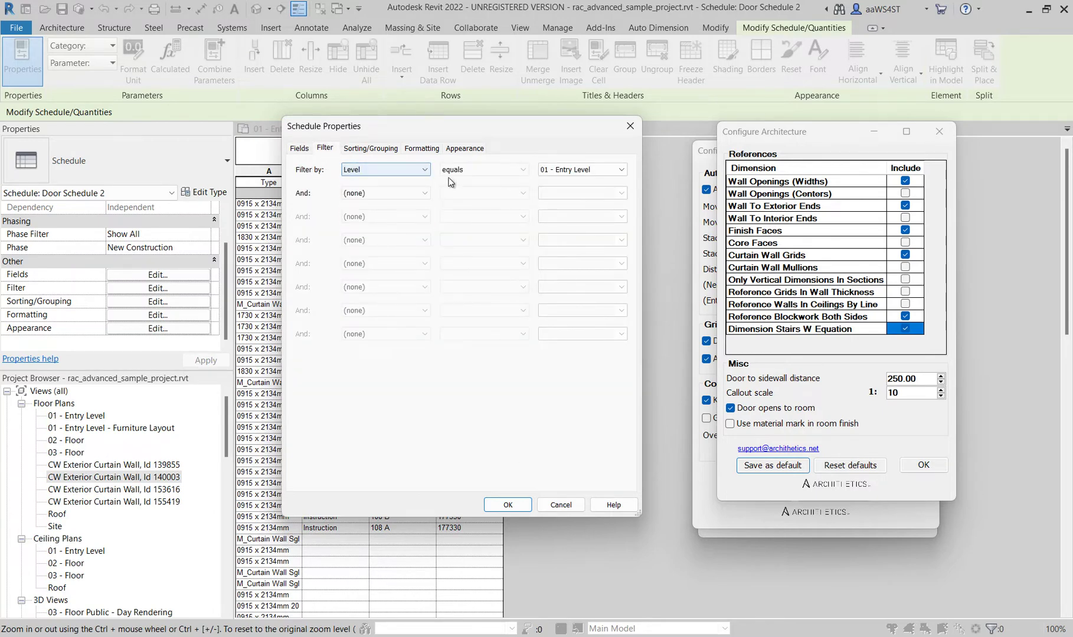
left_click(524, 506)
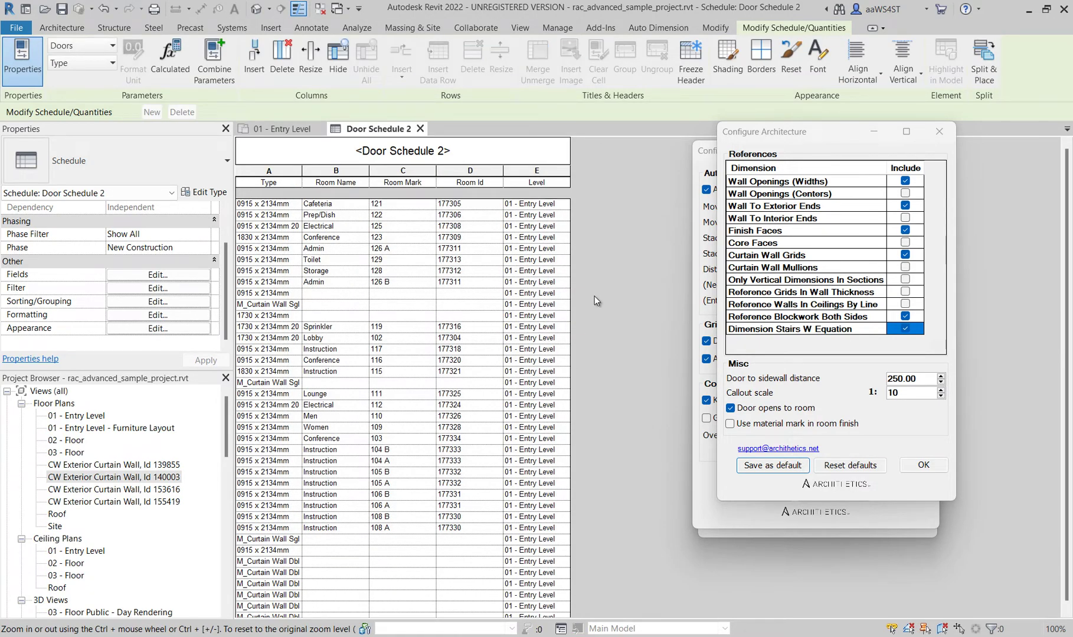
Switch to the 01 - Entry Level floor plan view
scroll(594, 295, "down", 1)
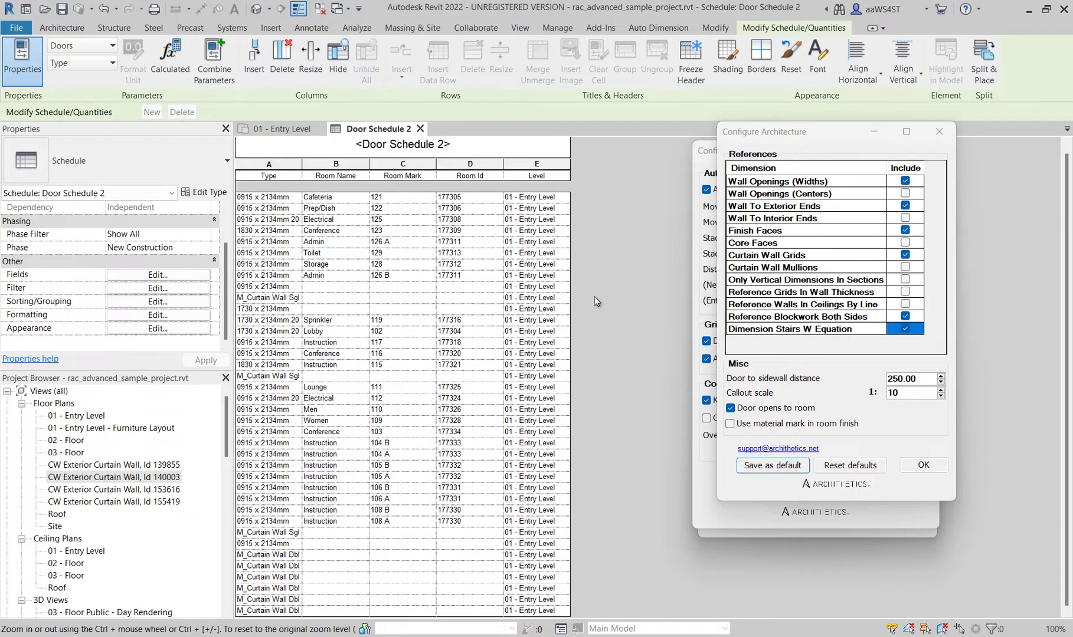
left_click(283, 128)
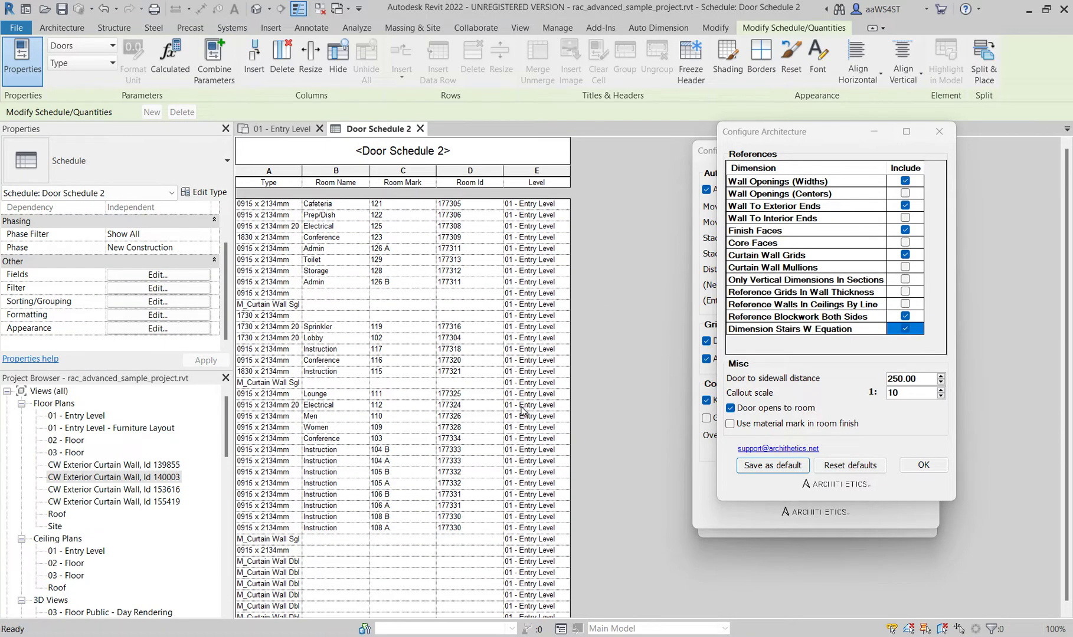
scroll(526, 423, "down", 5)
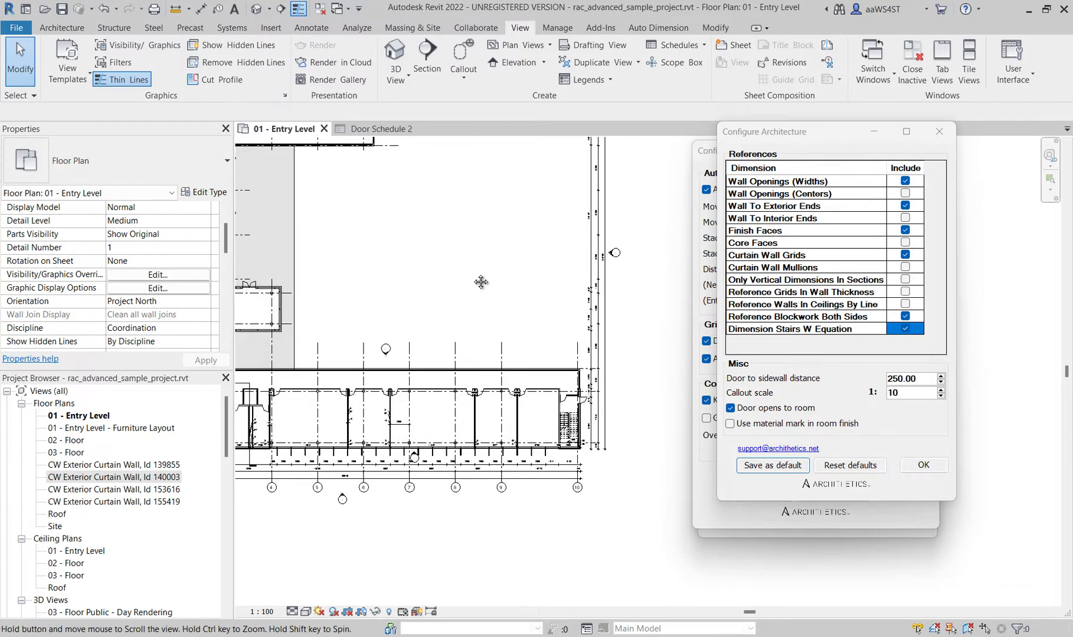
scroll(544, 415, "up", 3)
scroll(544, 415, "up", 2)
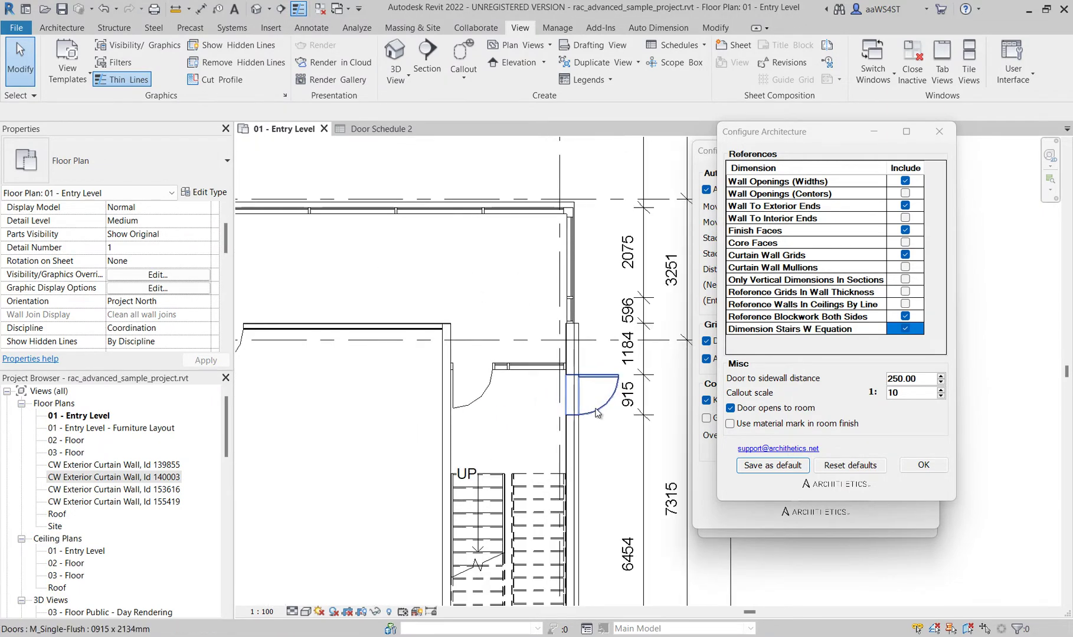
left_click(549, 401)
scroll(552, 397, "up", 1)
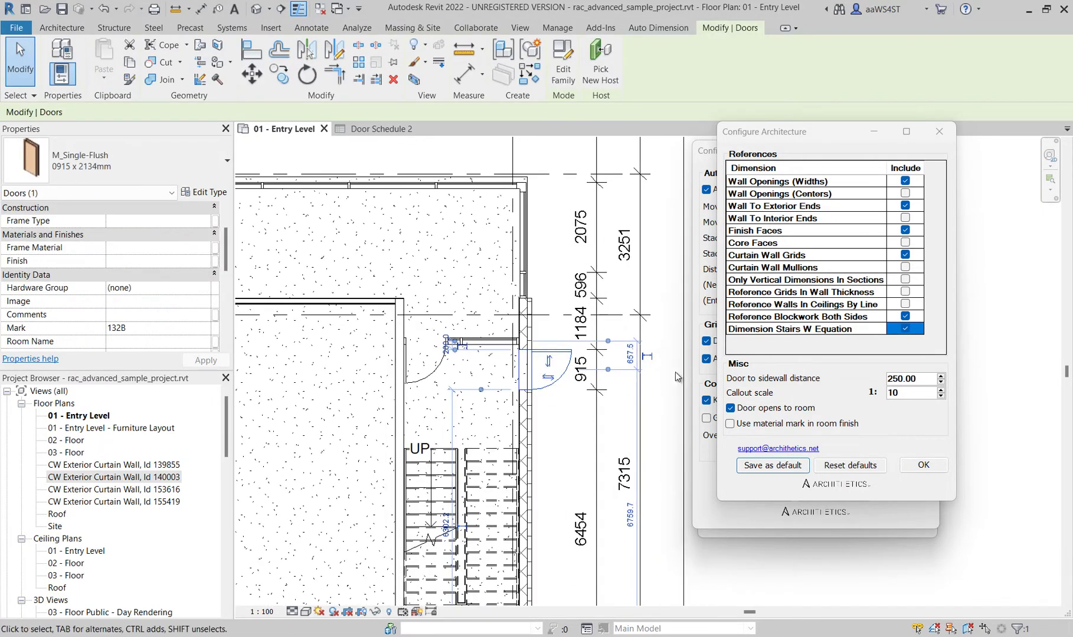
scroll(565, 385, "down", 3)
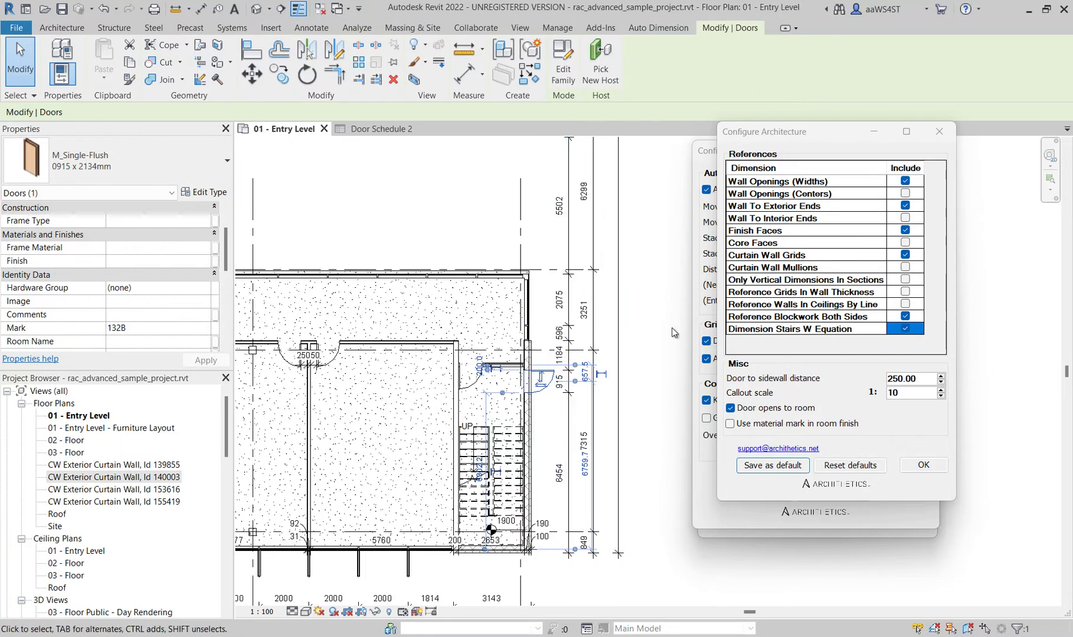
left_click(662, 390)
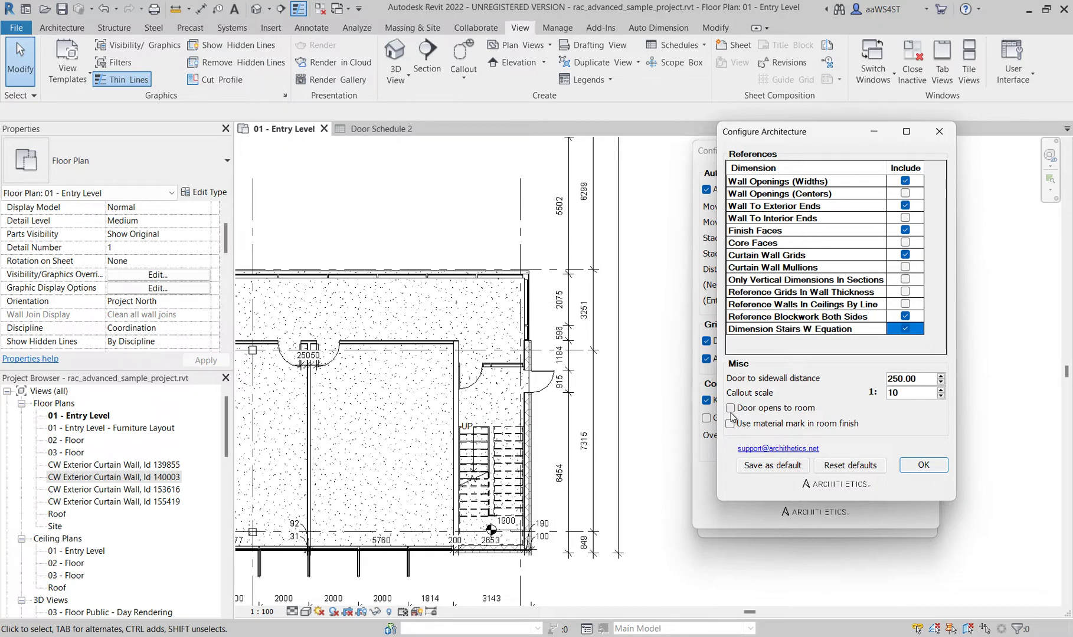
Expand the Auto Dimension add-in's Architecture tools over the Entry Level plan
middle_click_drag(484, 326, 476, 326)
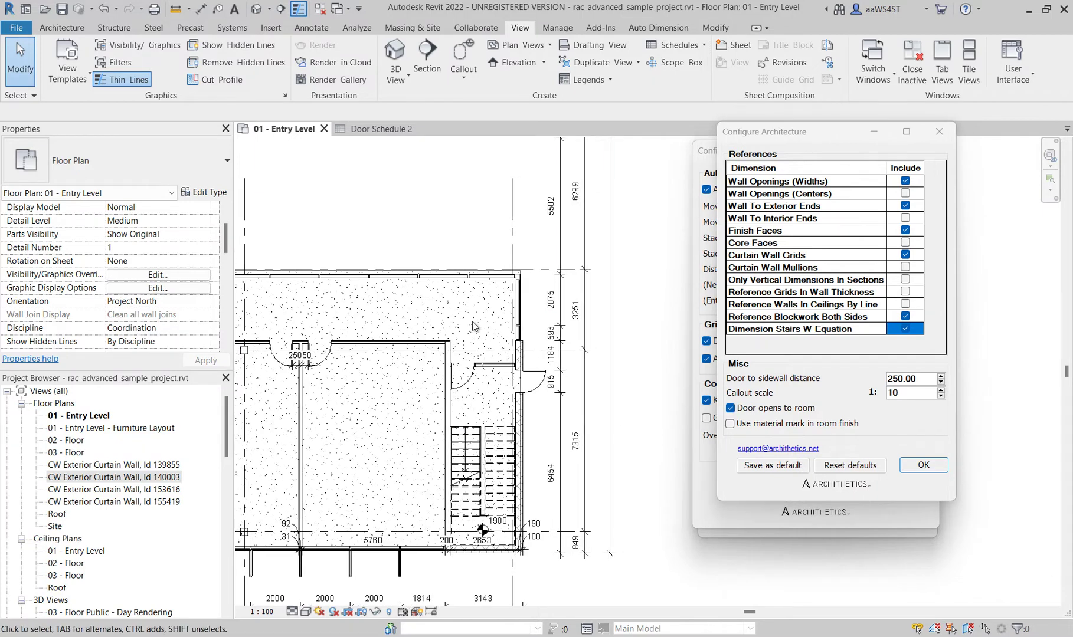
left_click(658, 28)
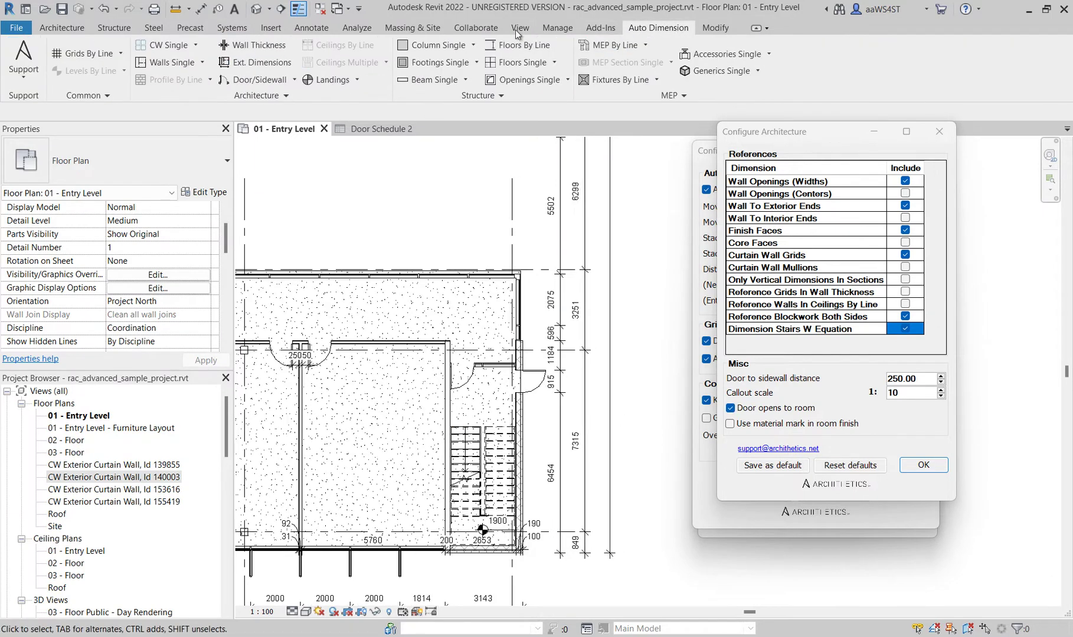
left_click(334, 99)
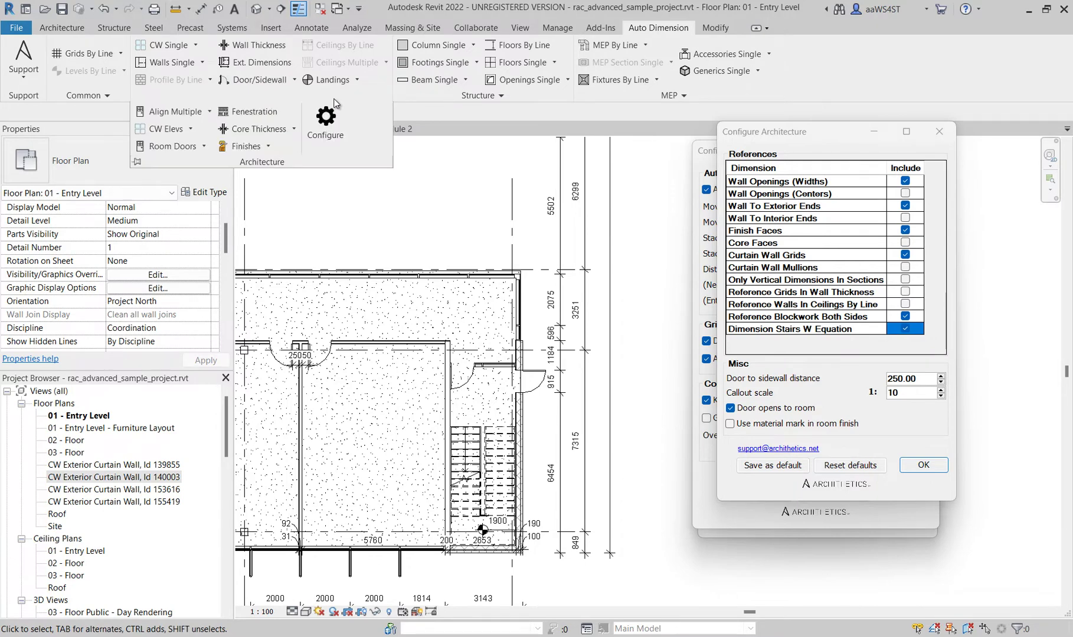
scroll(307, 360, "up", 5)
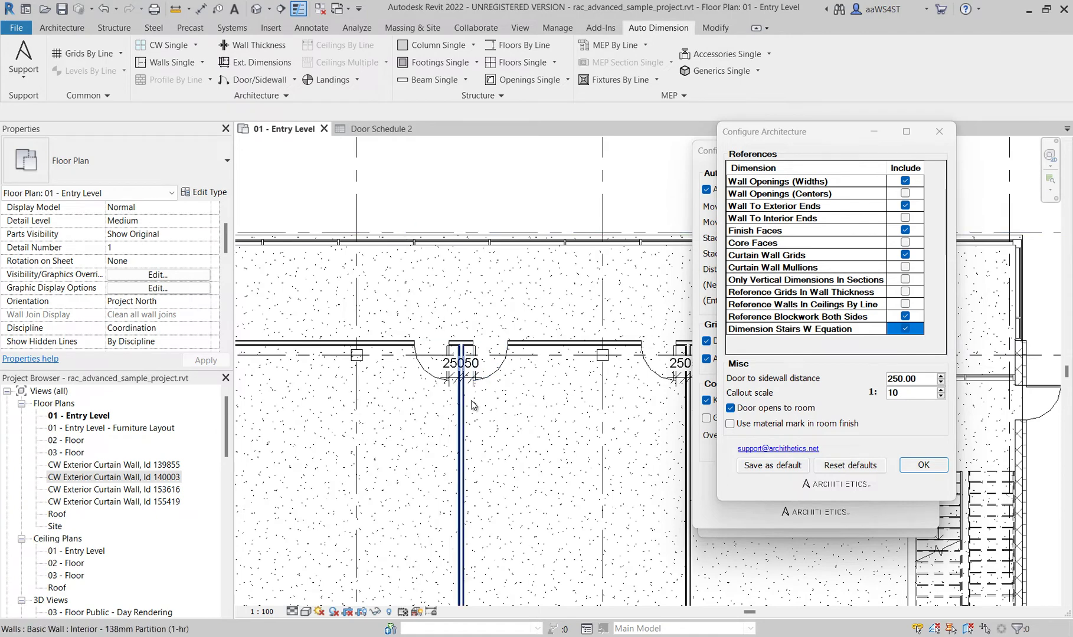
Turn on Door Tags in Annotation Categories and open the M_Door Tag family for editing
key("v")
key("v")
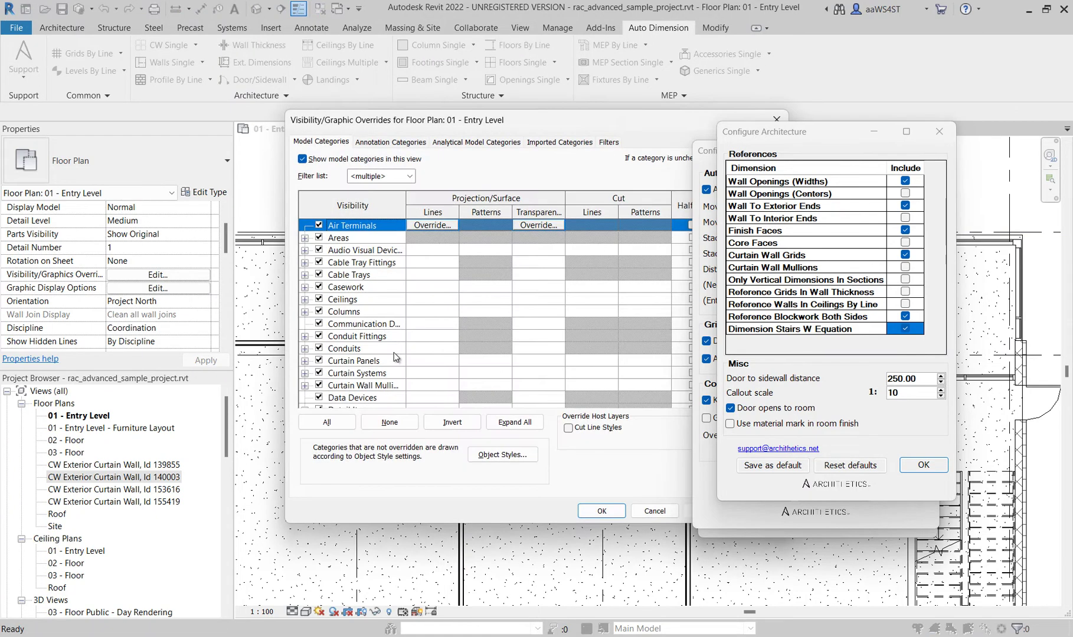
left_click(393, 145)
left_click(381, 274)
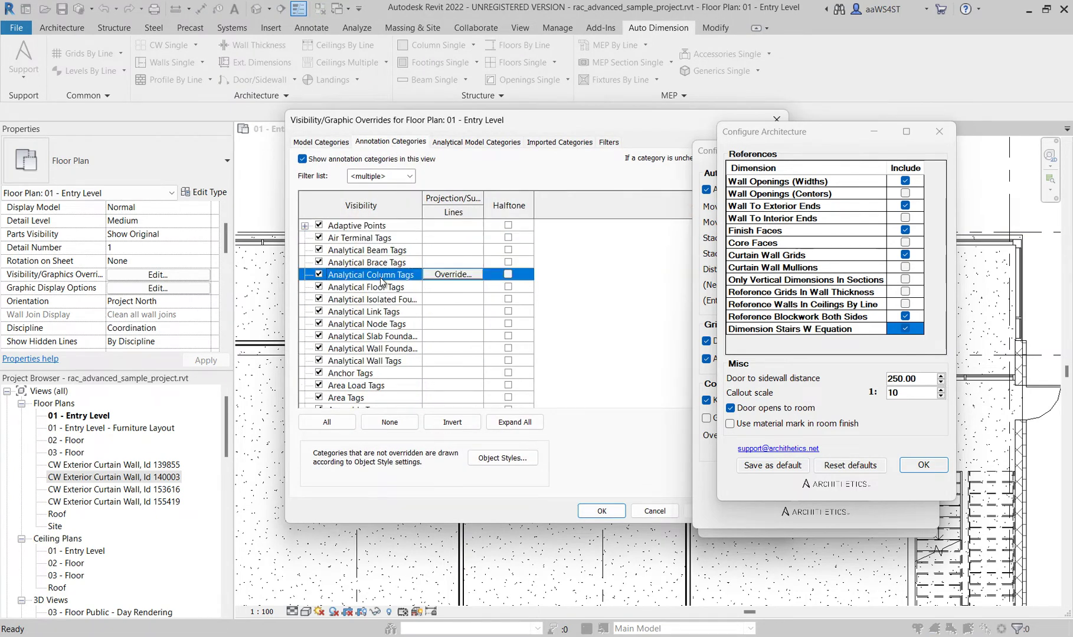
key("d")
scroll(361, 357, "down", 2)
scroll(361, 357, "down", 2)
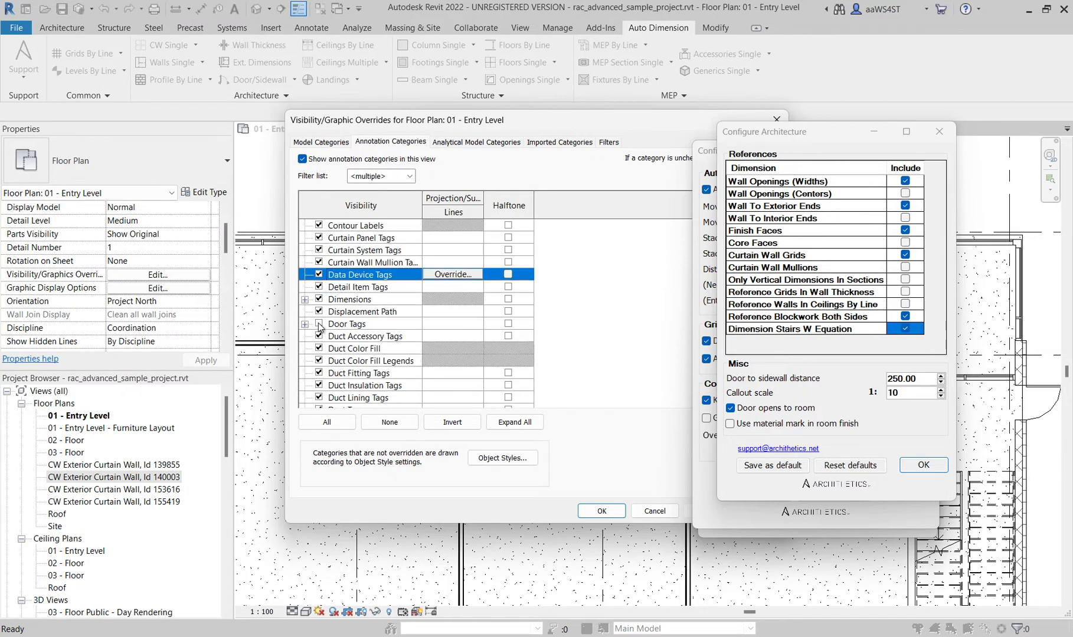
left_click(319, 323)
left_click(602, 512)
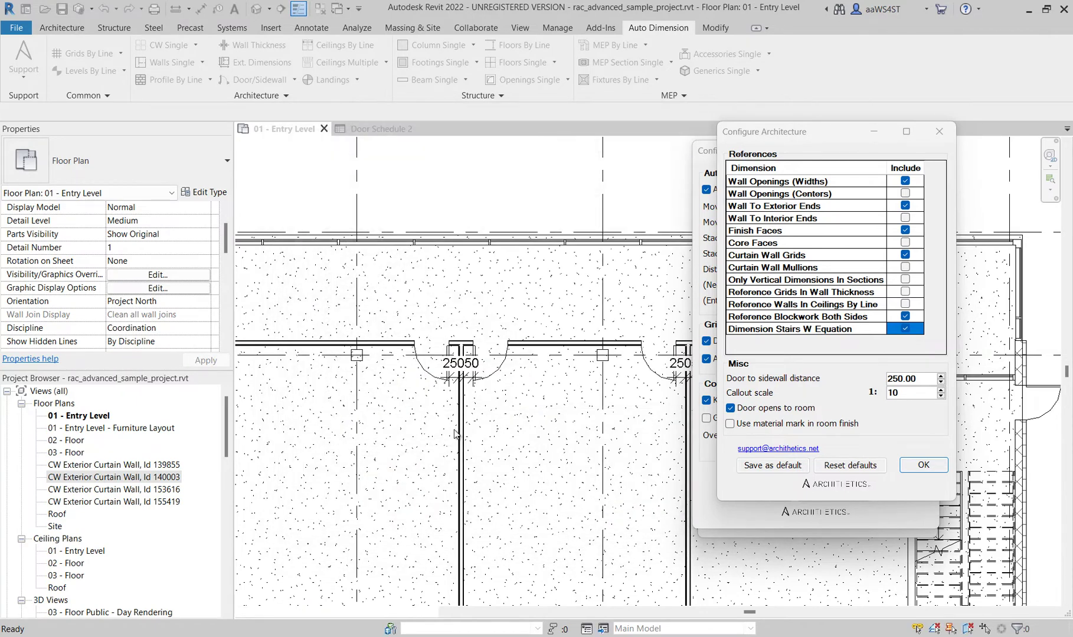
left_click(426, 342)
left_click(563, 66)
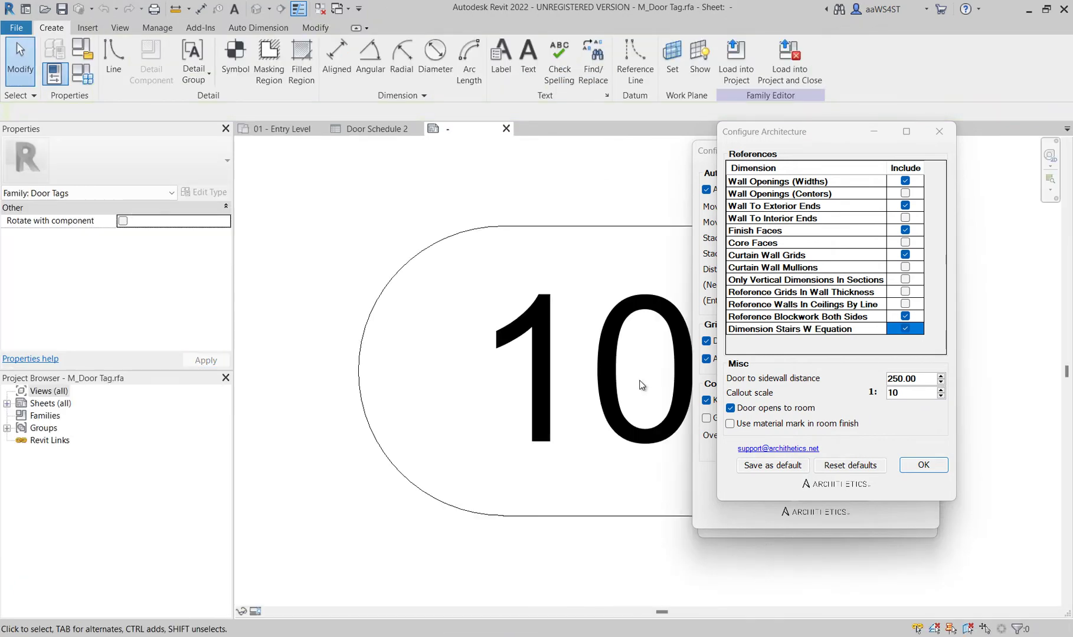
Add the shared parameter Rooms > Room Name to the tag label's available fields
left_click(637, 372)
left_click(126, 235)
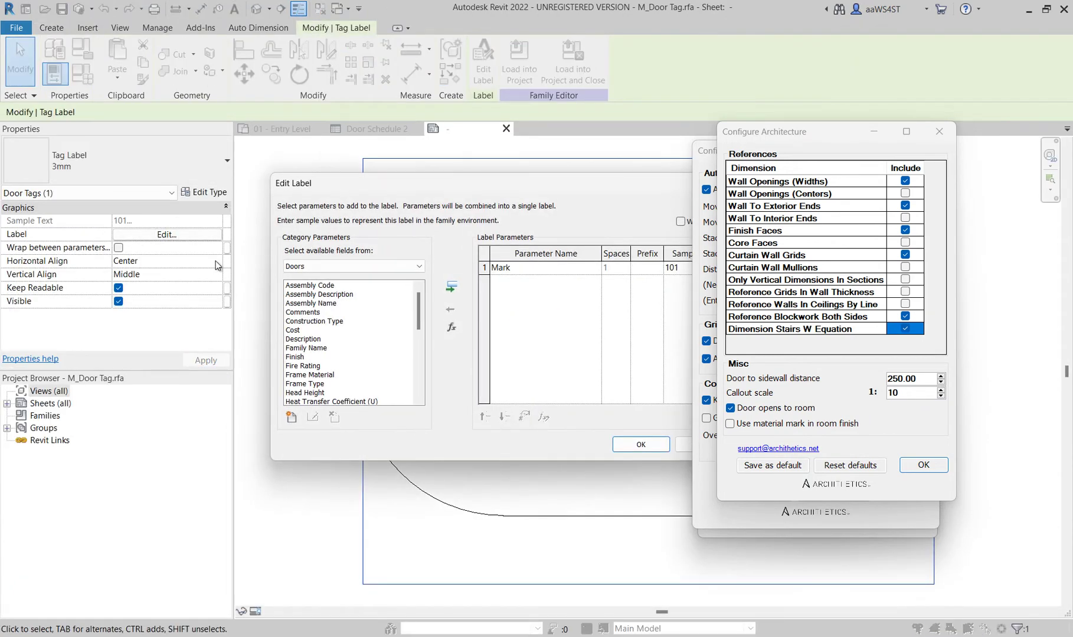
left_click_drag(417, 306, 414, 400)
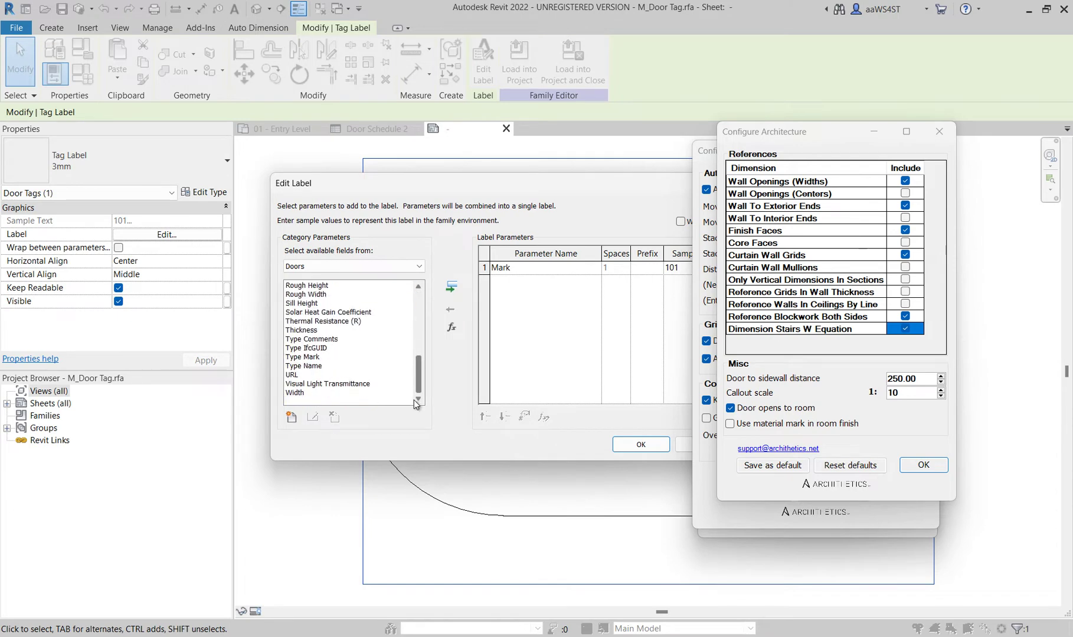
left_click(297, 418)
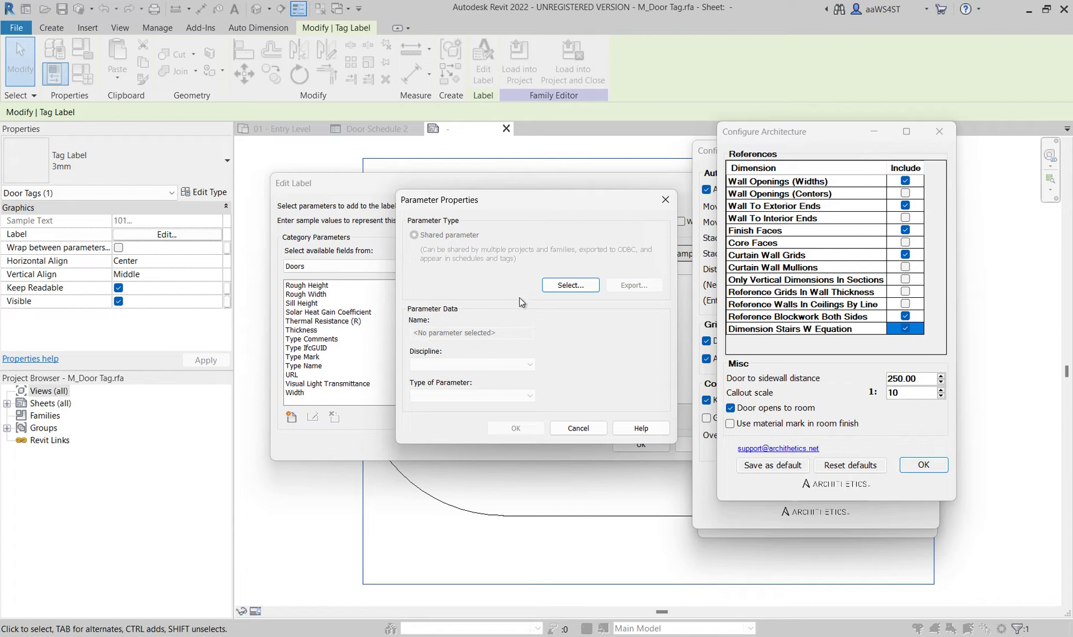
left_click(571, 286)
left_click_drag(588, 177, 451, 181)
left_click(450, 237)
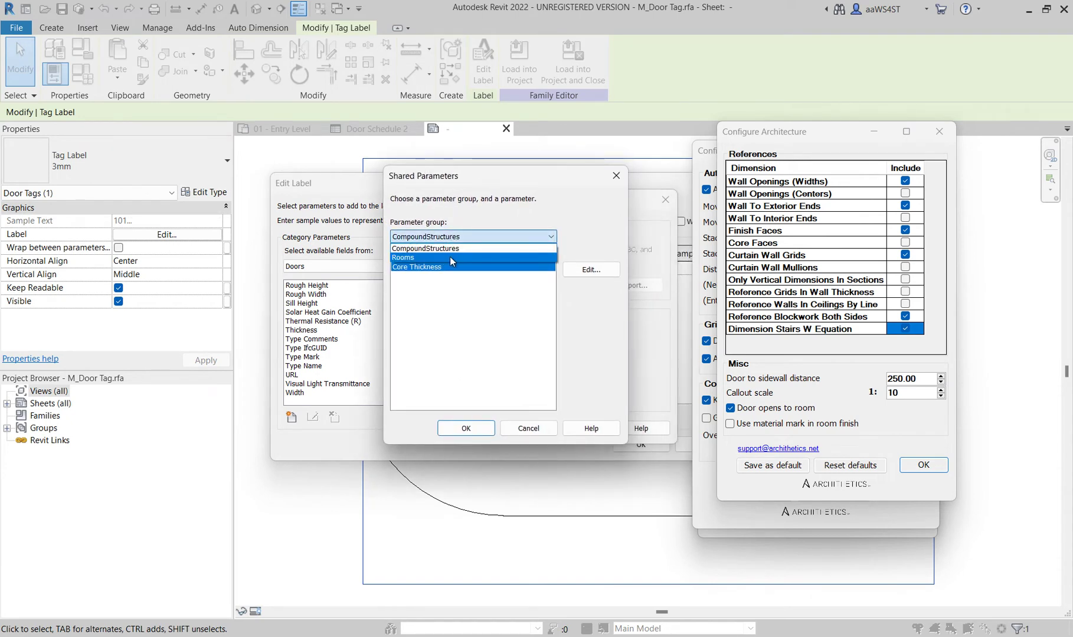
left_click(452, 260)
left_click(444, 285)
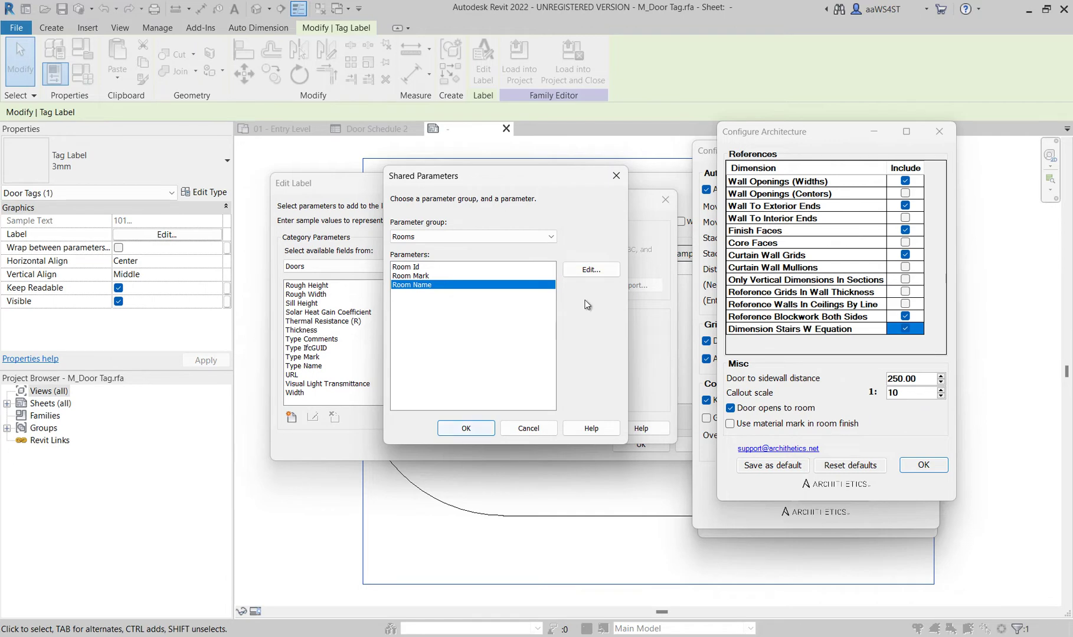
left_click(470, 431)
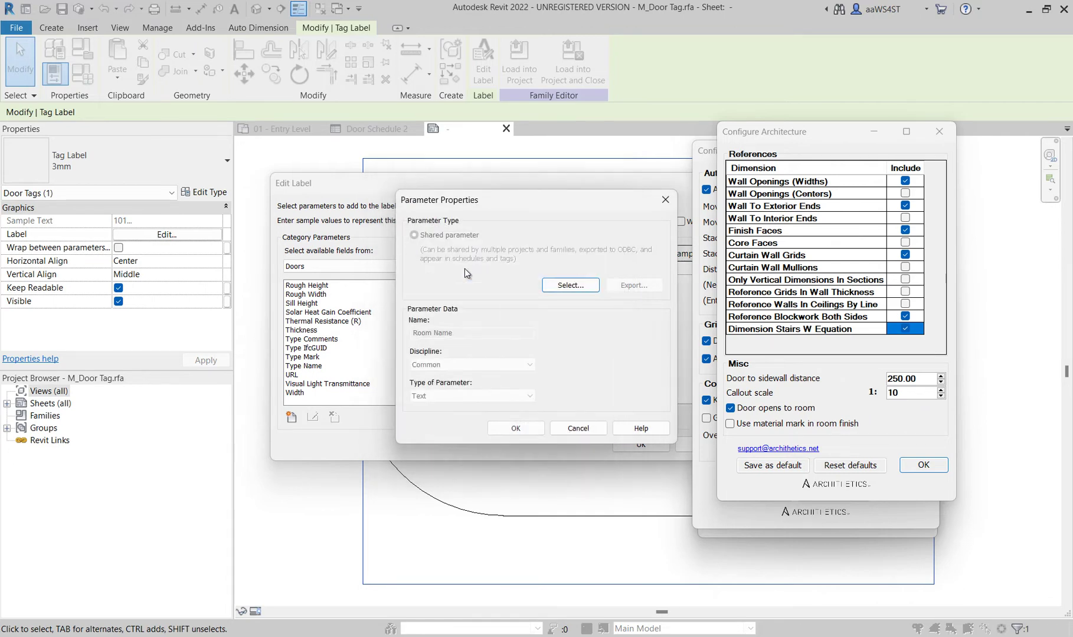
left_click(518, 430)
Put Room Name in the label in place of Mark and load the tag without saving
double_click(336, 284)
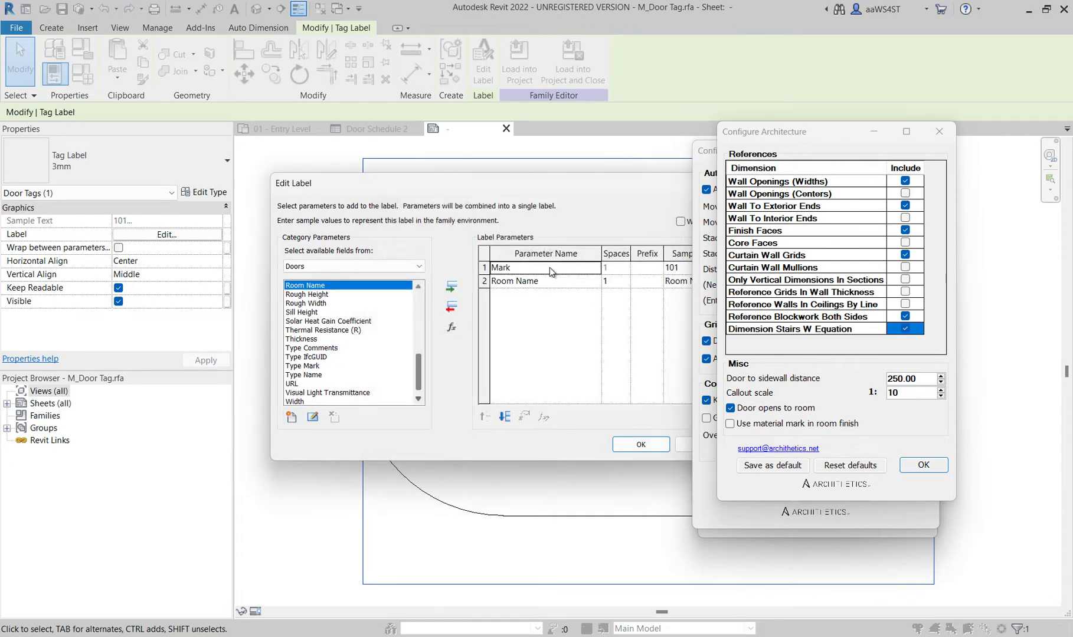
left_click(452, 306)
left_click(641, 444)
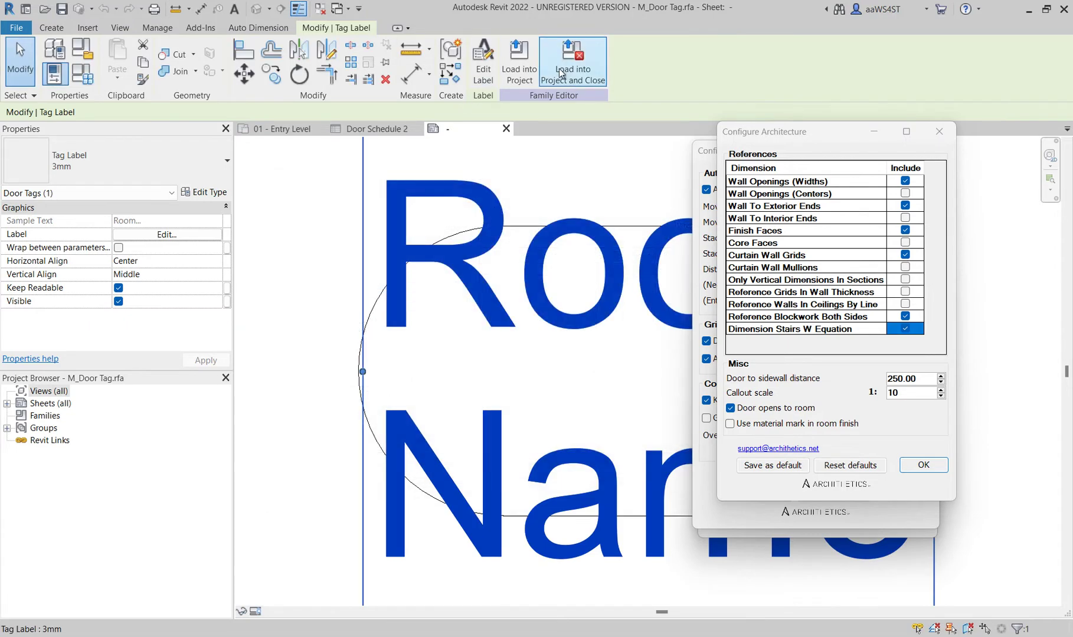
left_click(573, 62)
left_click(565, 335)
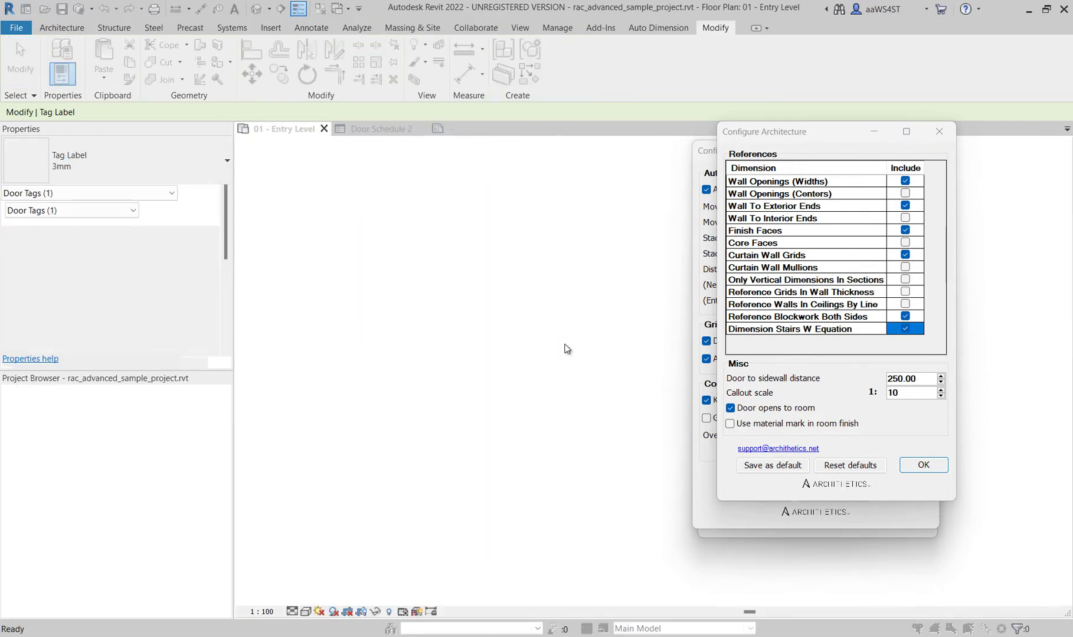
Overwrite the existing M_Door Tag family and move the Instruction door tag up
left_click(532, 319)
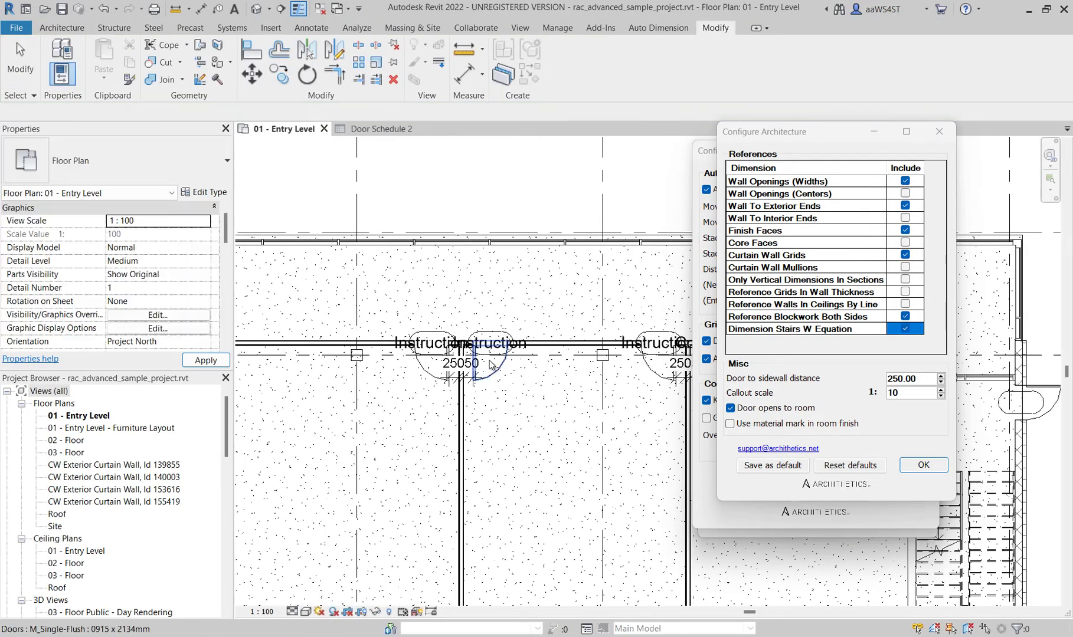
scroll(494, 341, "up", 2)
left_click(485, 353)
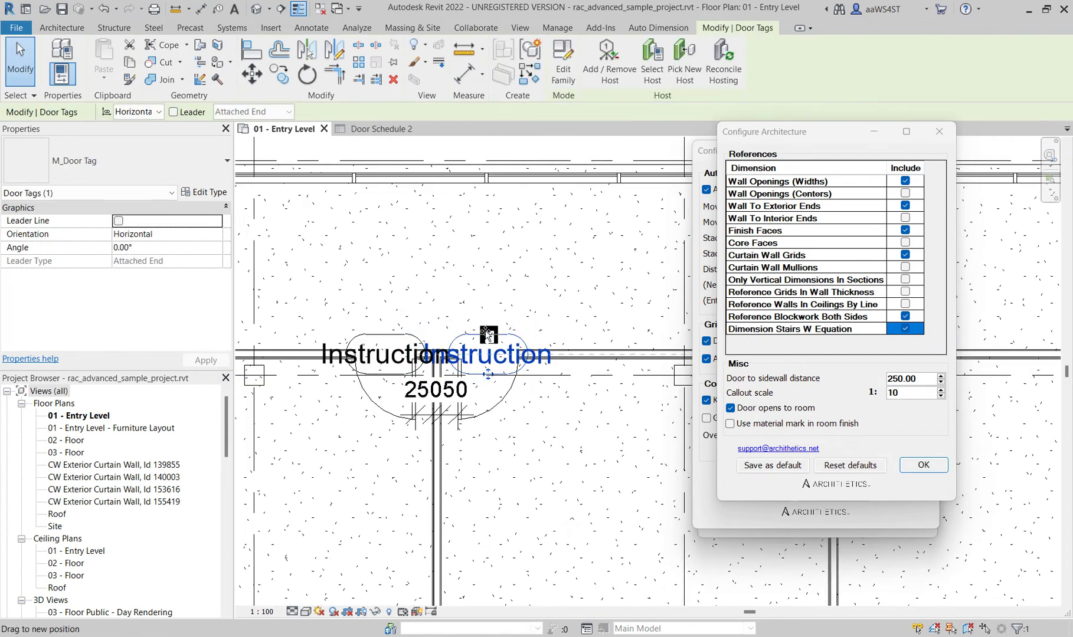
left_click_drag(486, 355, 487, 292)
Drag the Lounge door tag up and to the left, then drop it nearby
scroll(476, 369, "down", 5)
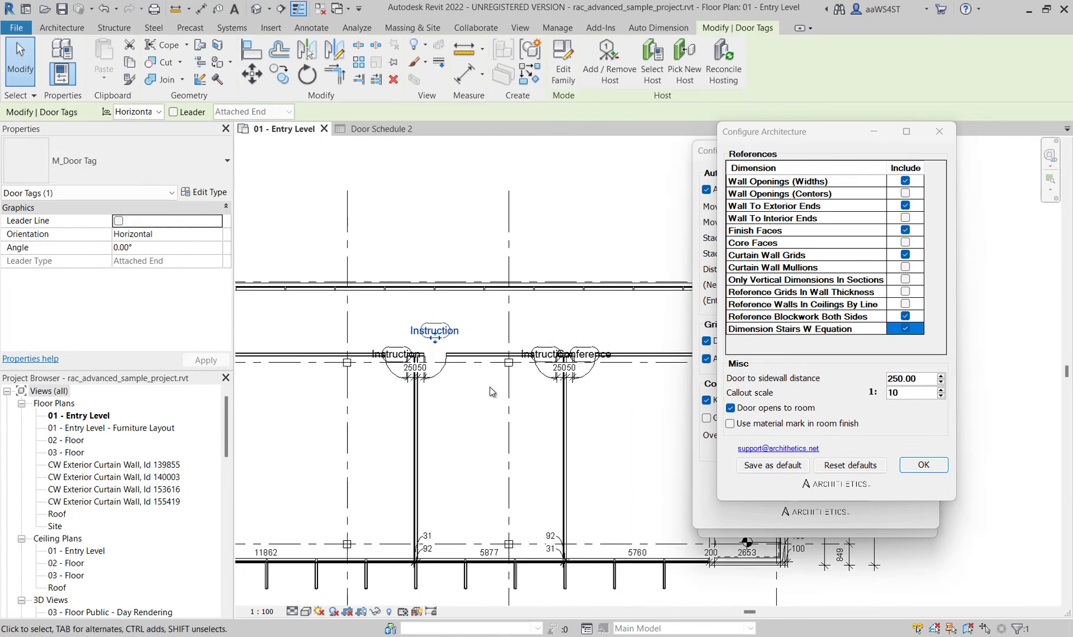
scroll(299, 420, "down", 5)
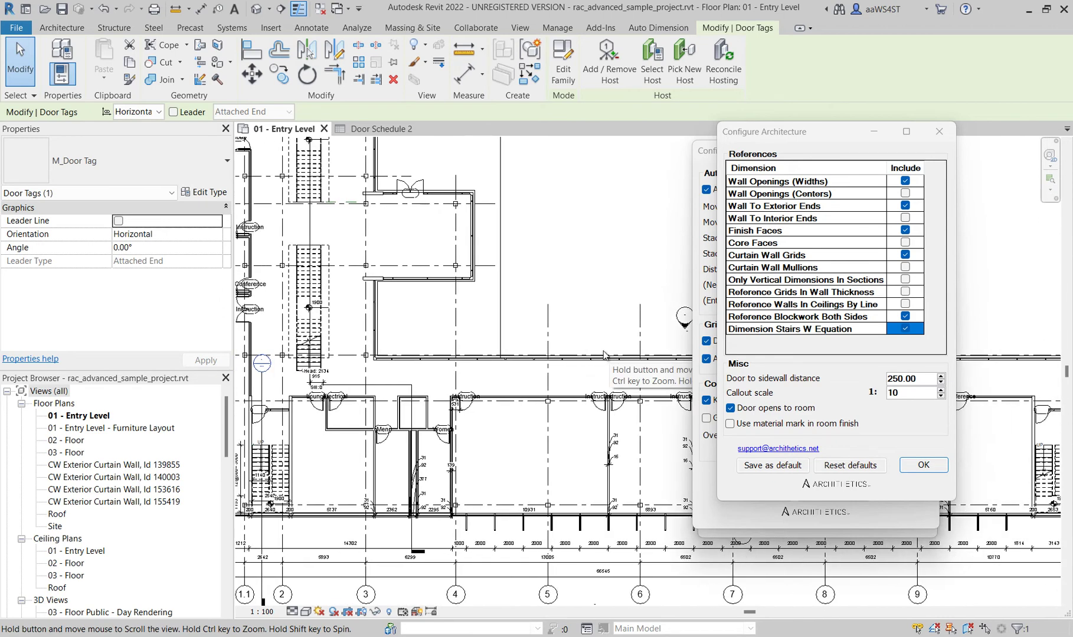
scroll(312, 408, "up", 4)
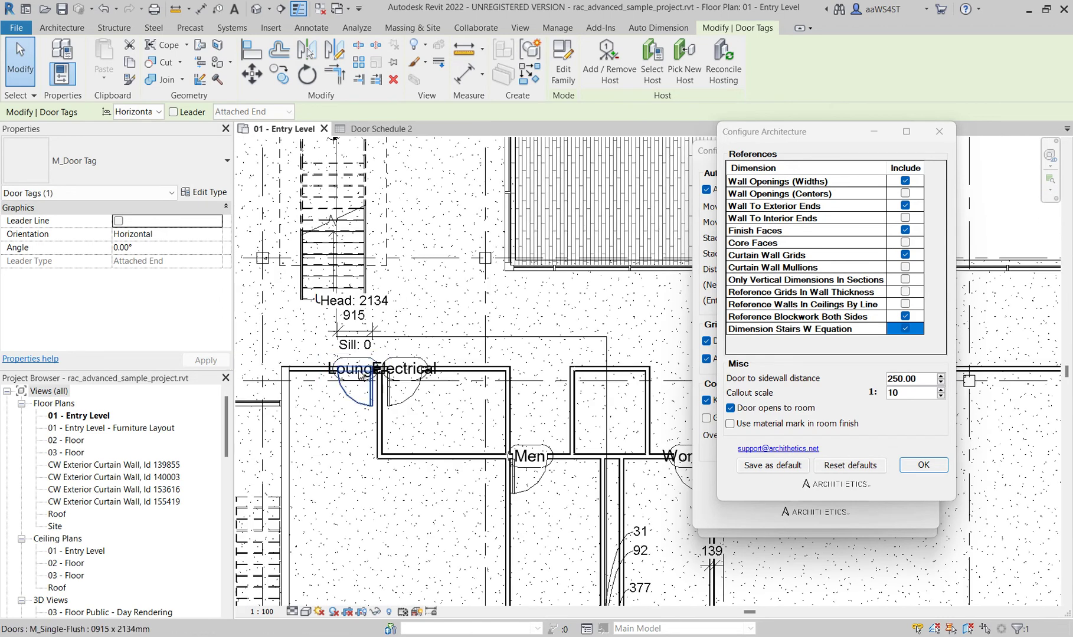
scroll(362, 358, "up", 1)
left_click_drag(352, 387, 283, 337)
middle_click_drag(284, 336, 337, 345)
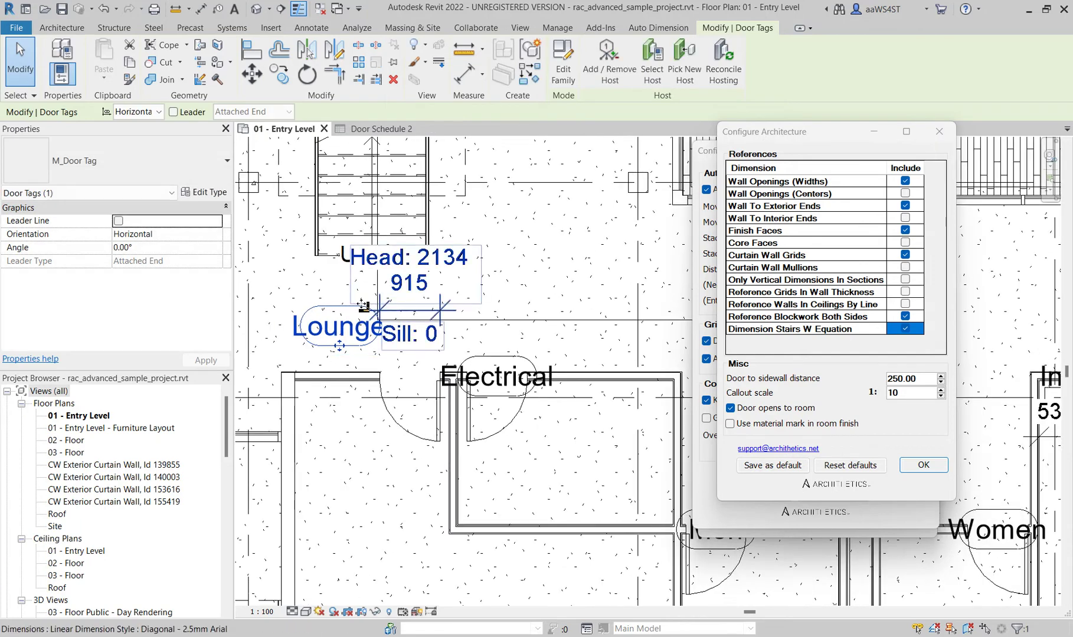
Undo the tag moves so Lounge returns to its original place, and close Door Schedule 2
left_click(110, 9)
left_click(111, 10)
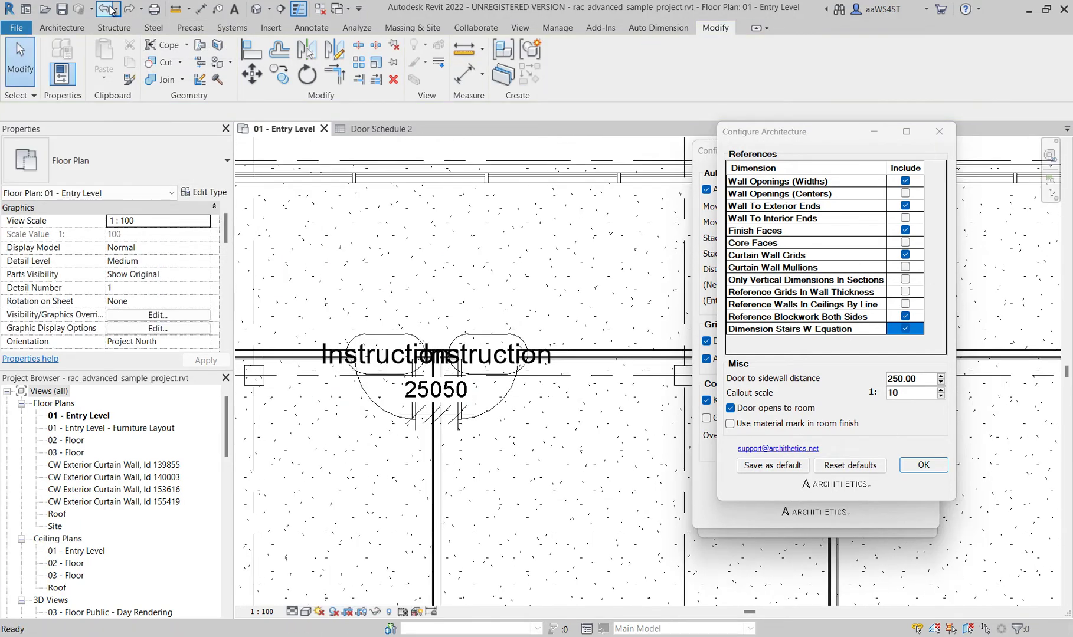
left_click(111, 9)
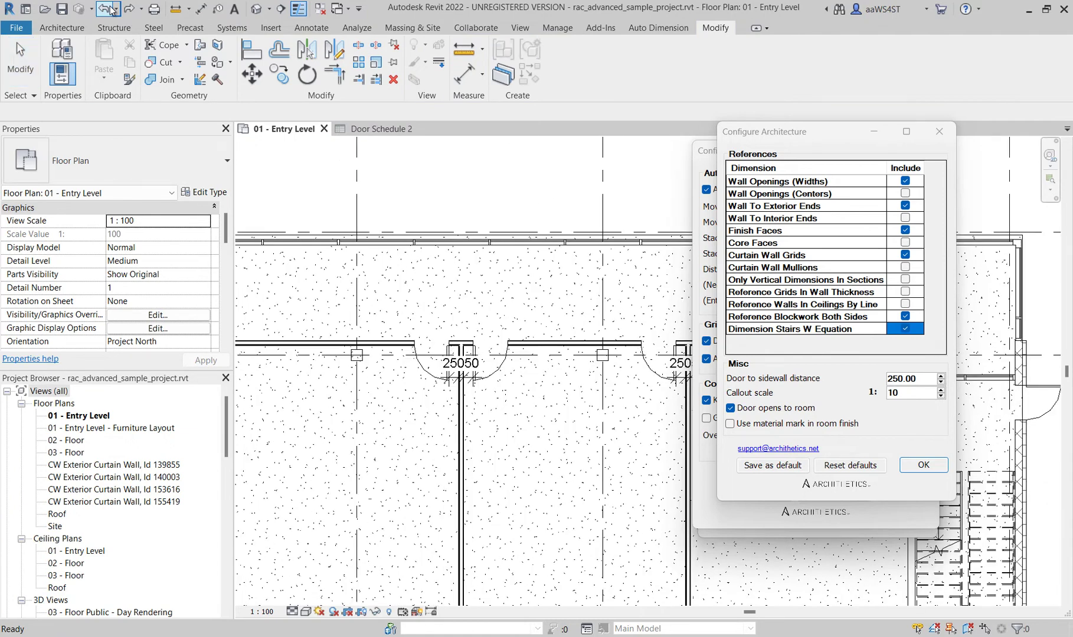
left_click(110, 10)
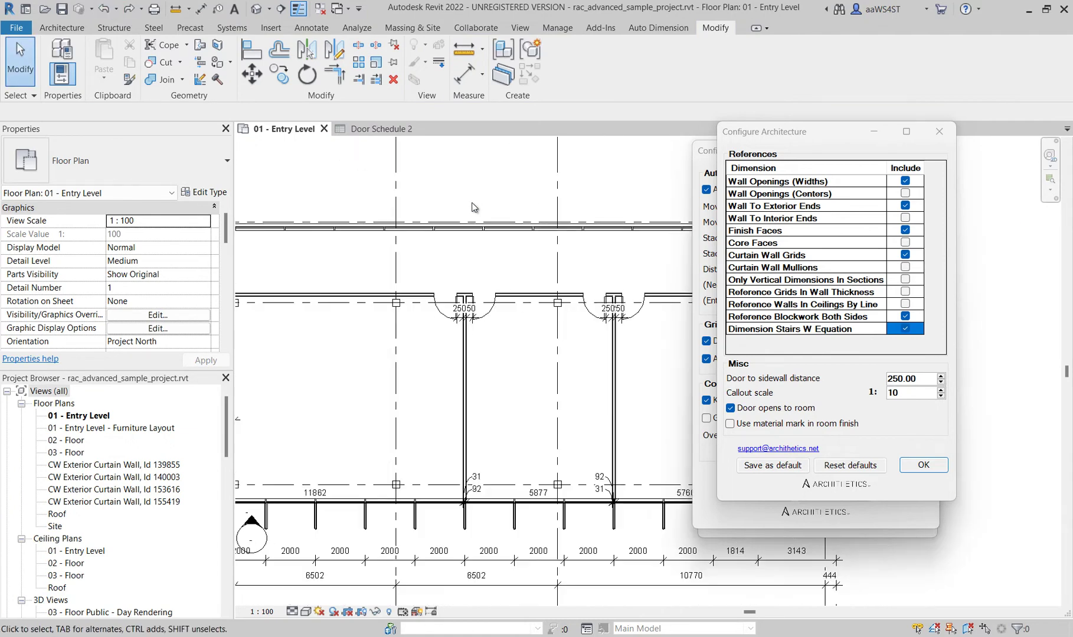
left_click(424, 129)
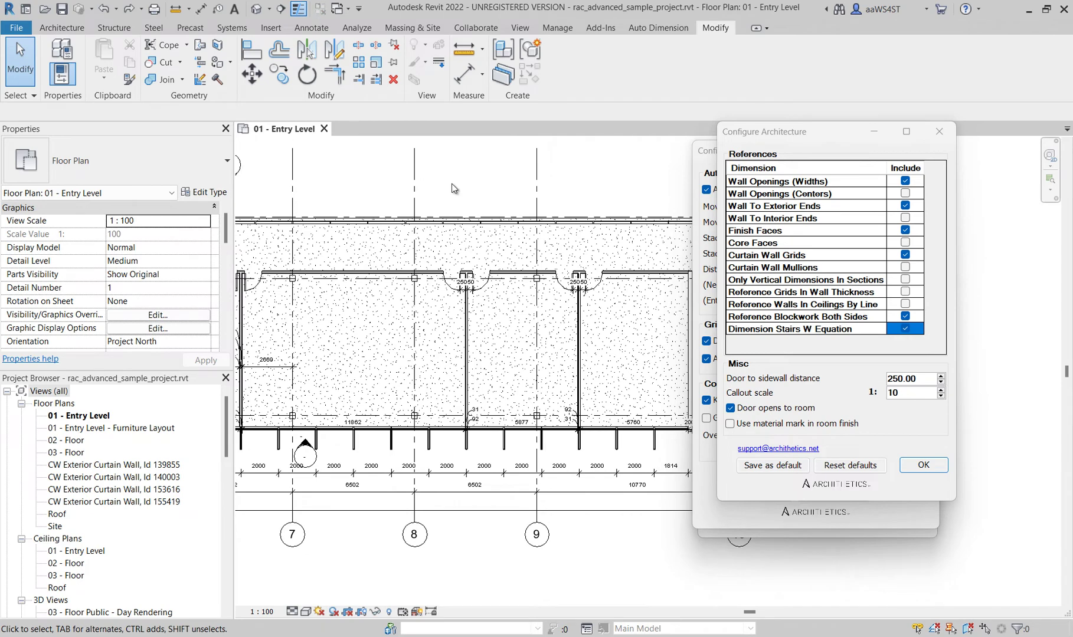
left_click(670, 29)
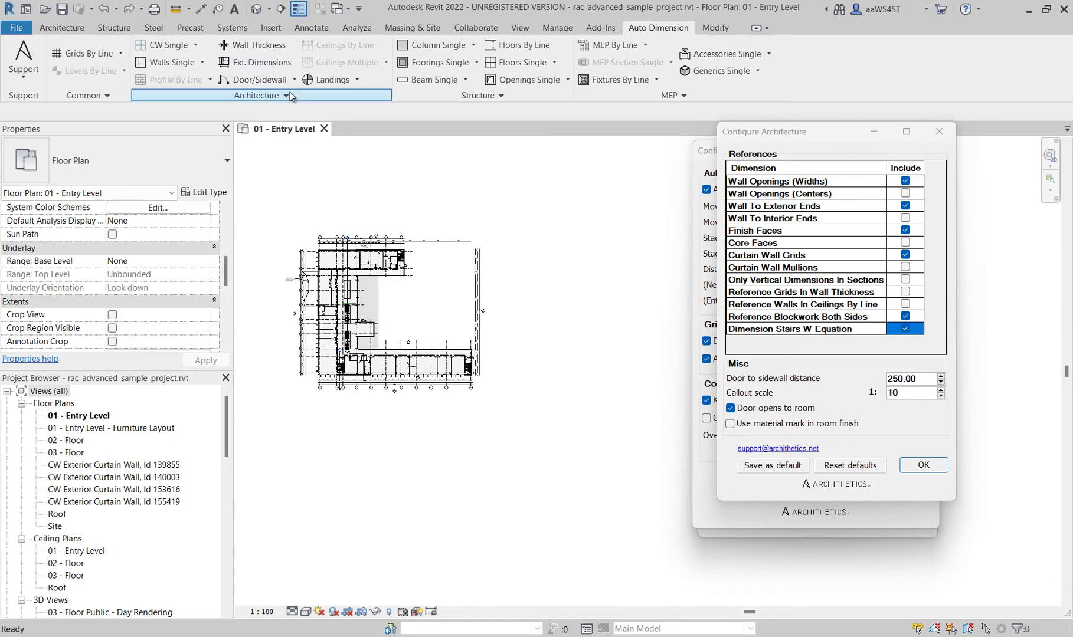
Run Swing Direction on all doors selected across the Entry Level plan
left_click(287, 95)
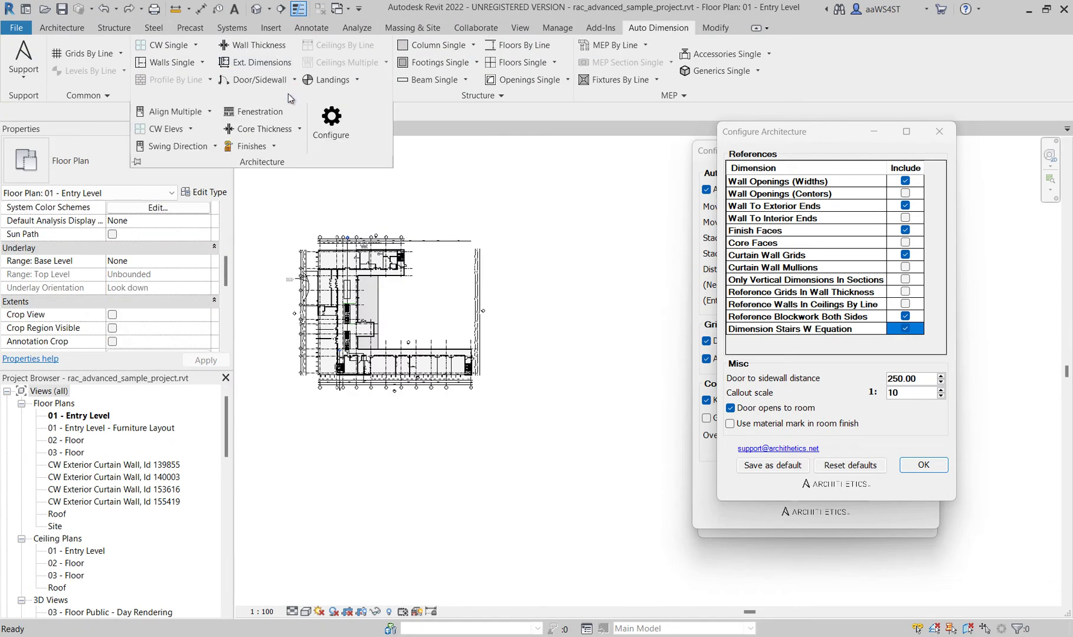
left_click(214, 146)
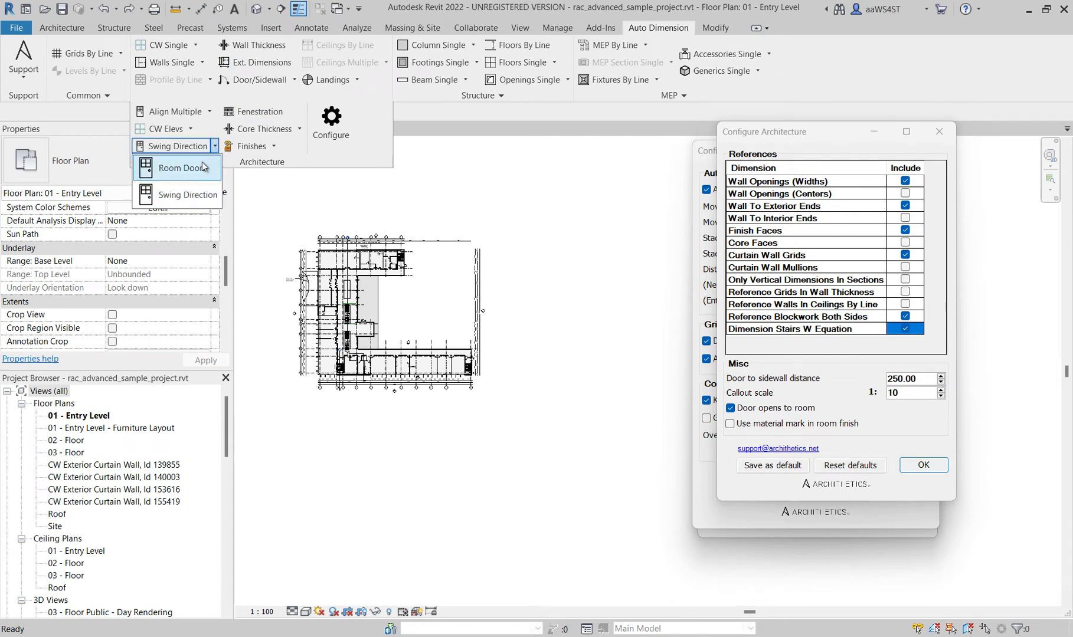
left_click(182, 197)
left_click_drag(265, 219, 566, 461)
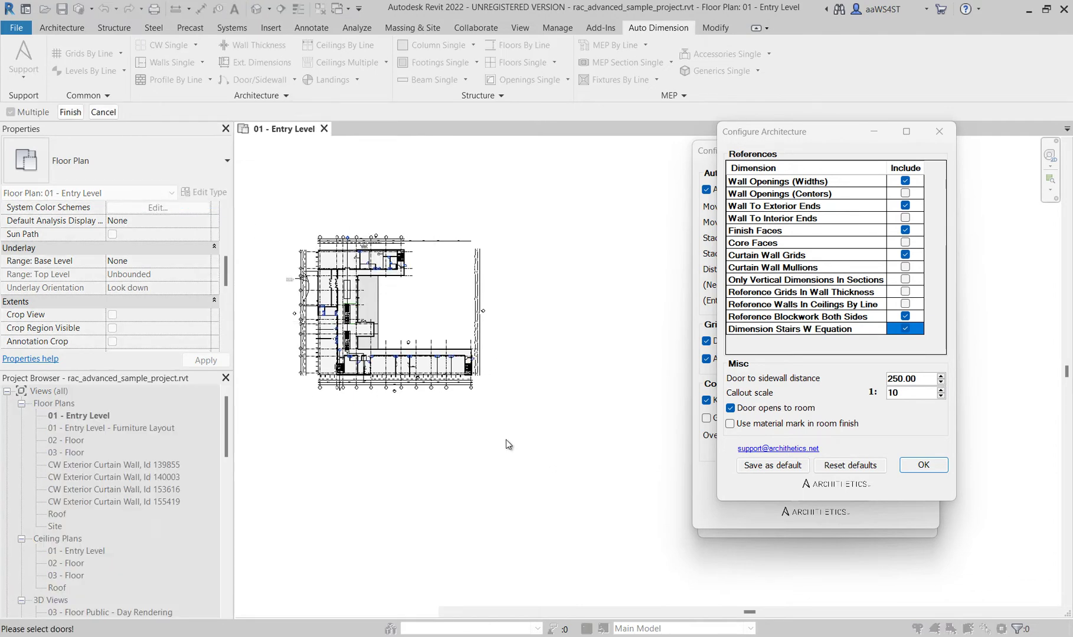
left_click(70, 111)
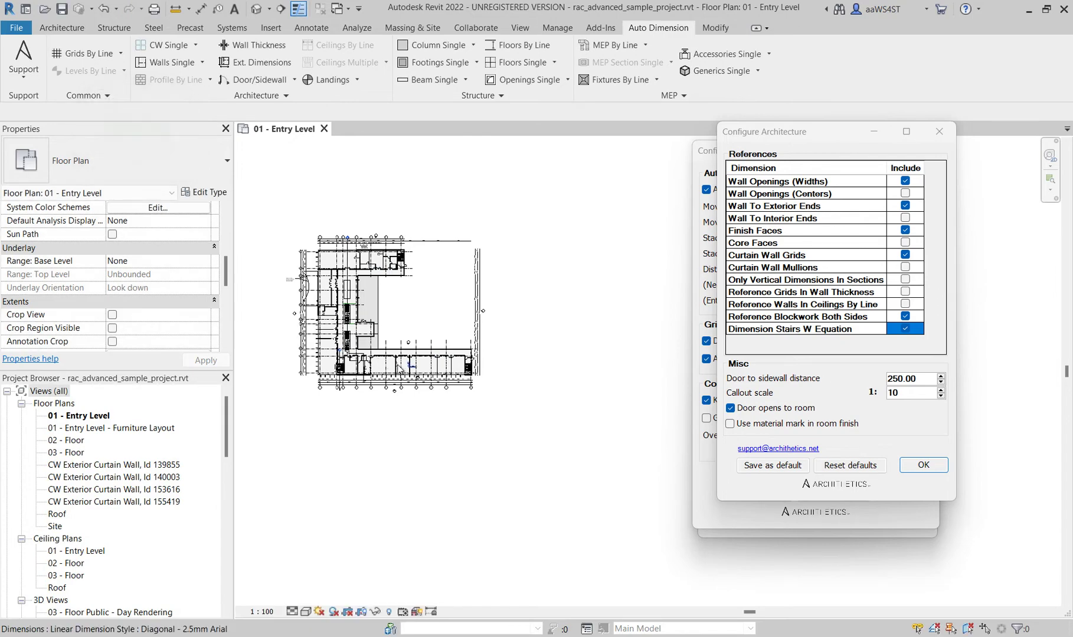
Inspect the two Instruction doors to confirm their LH and RH swing values
scroll(400, 367, "up", 8)
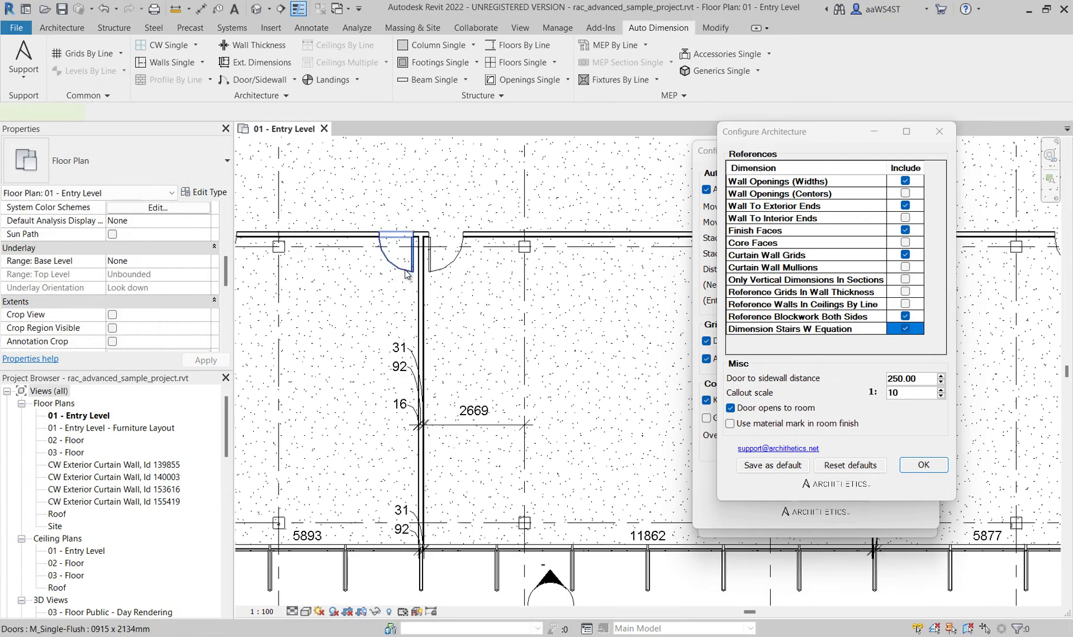
left_click(407, 273)
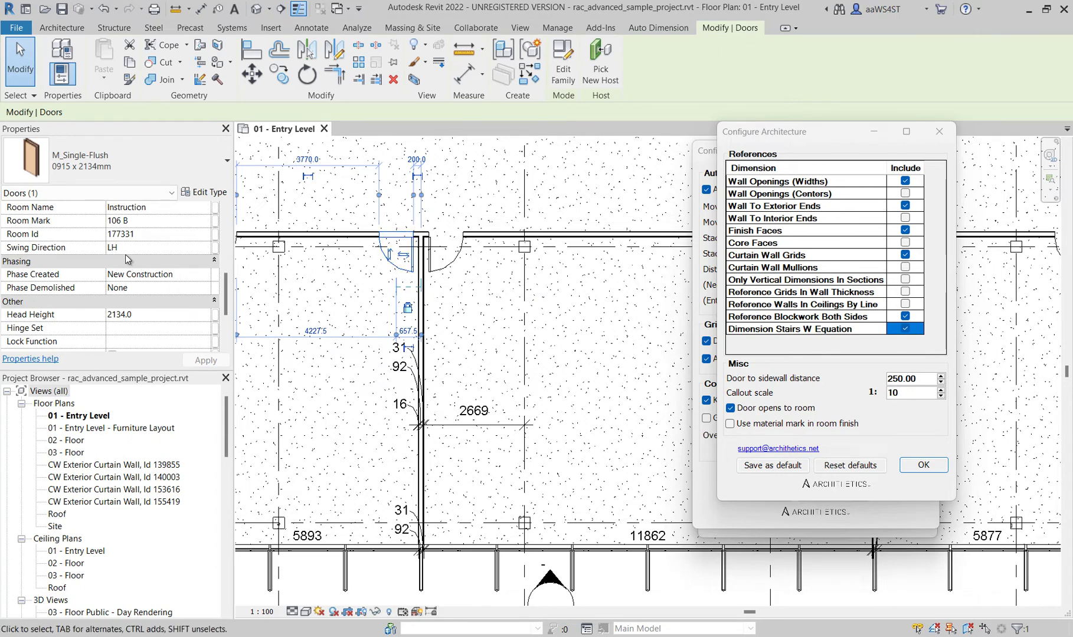
middle_click_drag(235, 265, 316, 291)
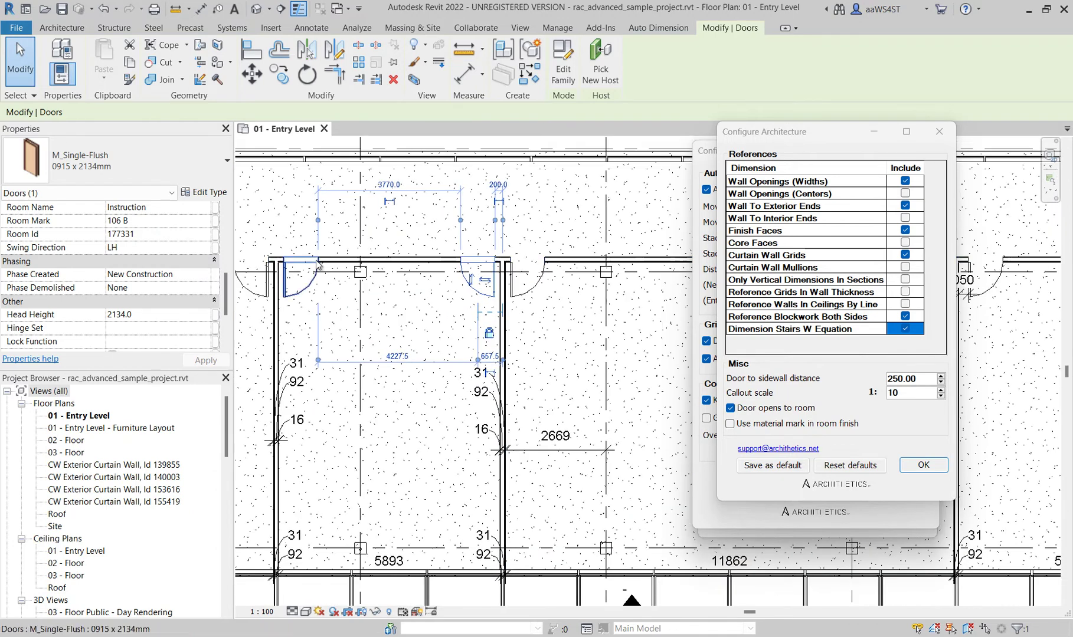
left_click(315, 291)
scroll(371, 353, "down", 5)
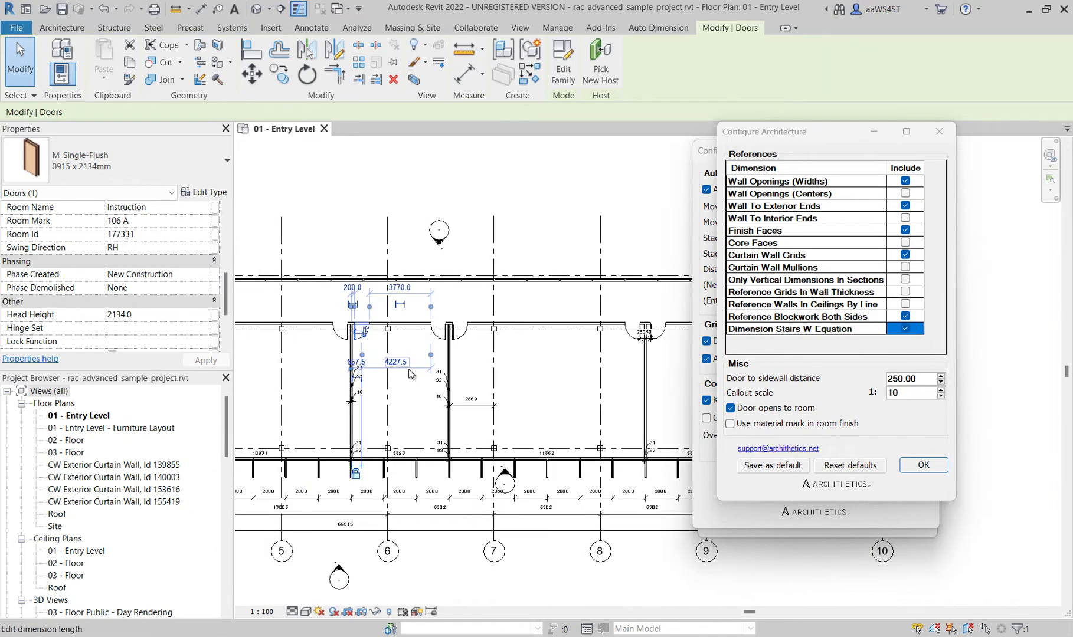
left_click(494, 254)
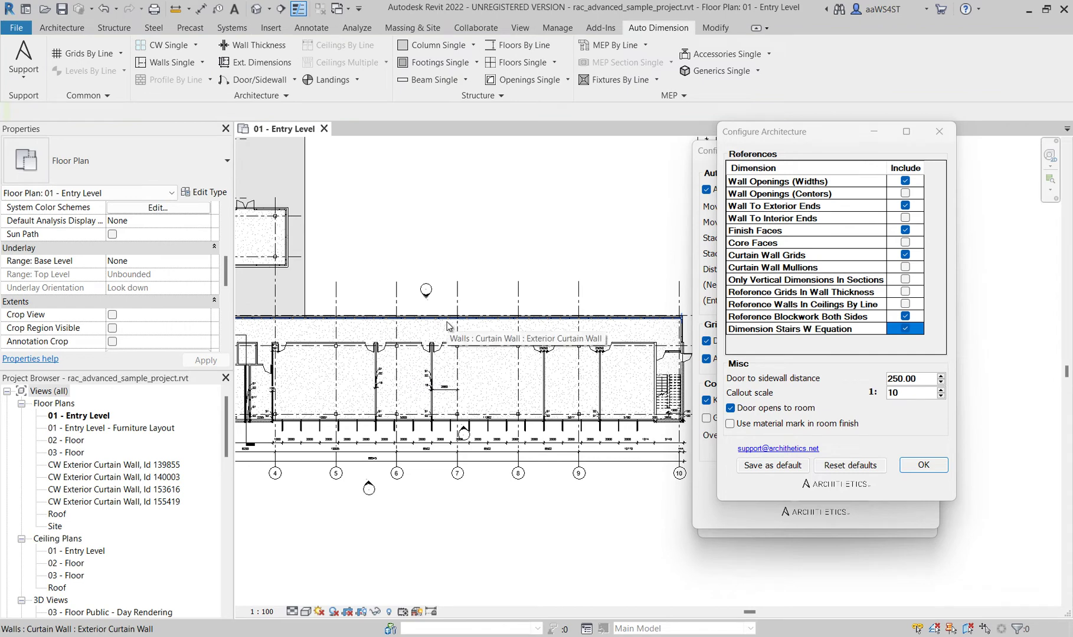
Run Fenestration with the North, East, West and South elevations selected
left_click(250, 97)
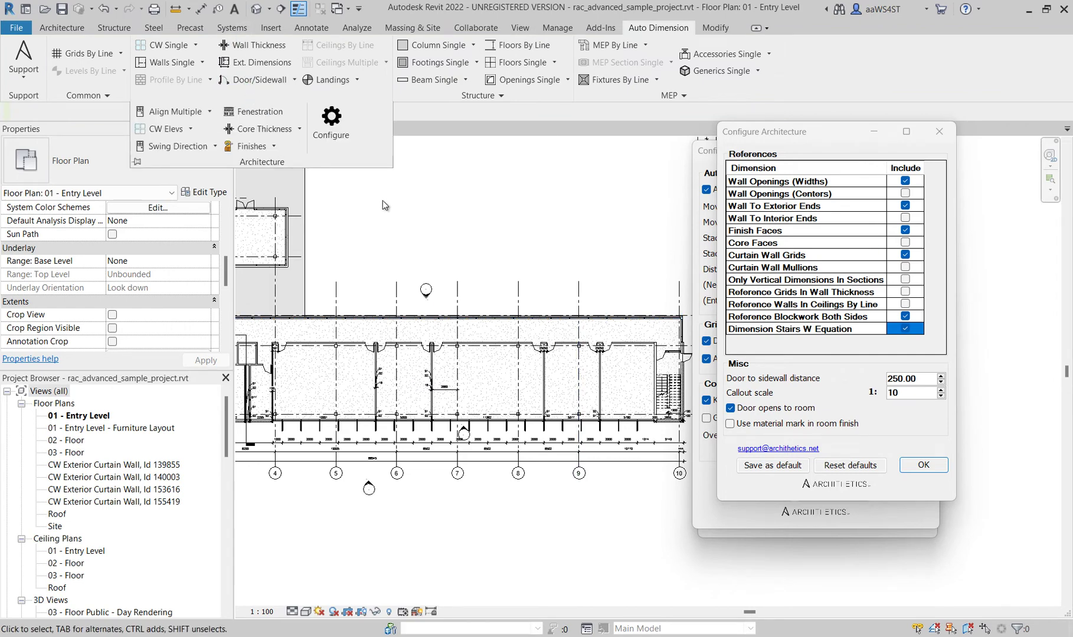
left_click(279, 121)
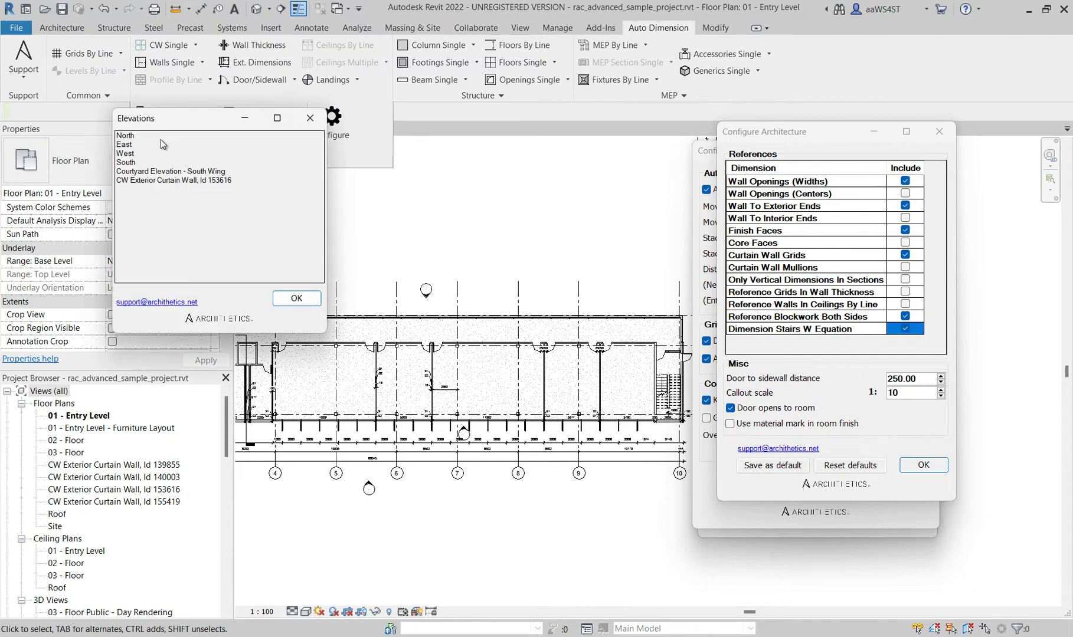
left_click_drag(162, 141, 173, 172)
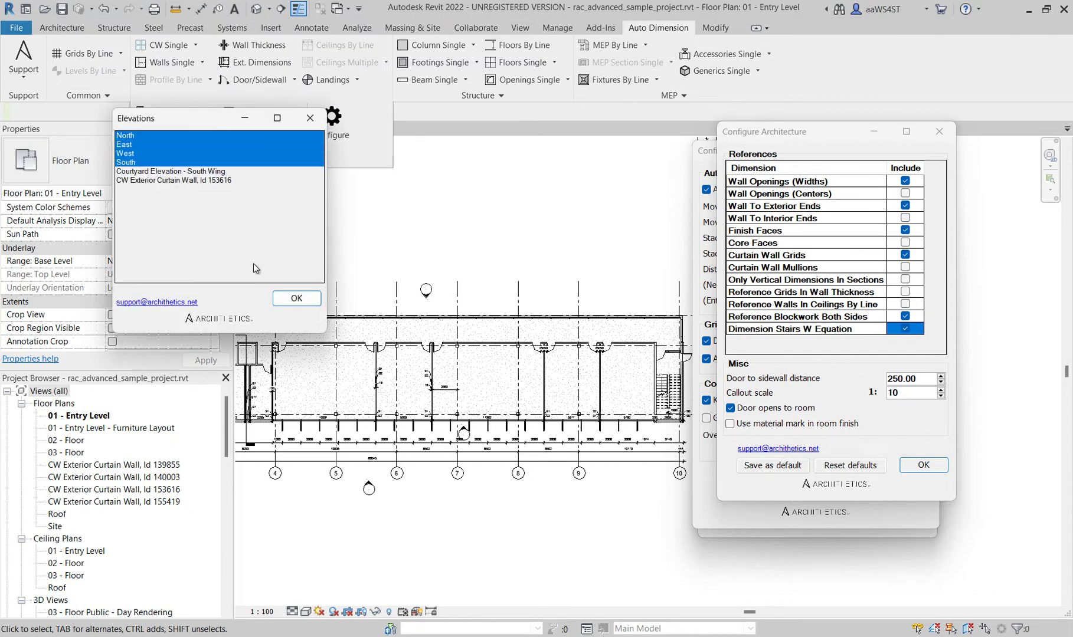
left_click(297, 299)
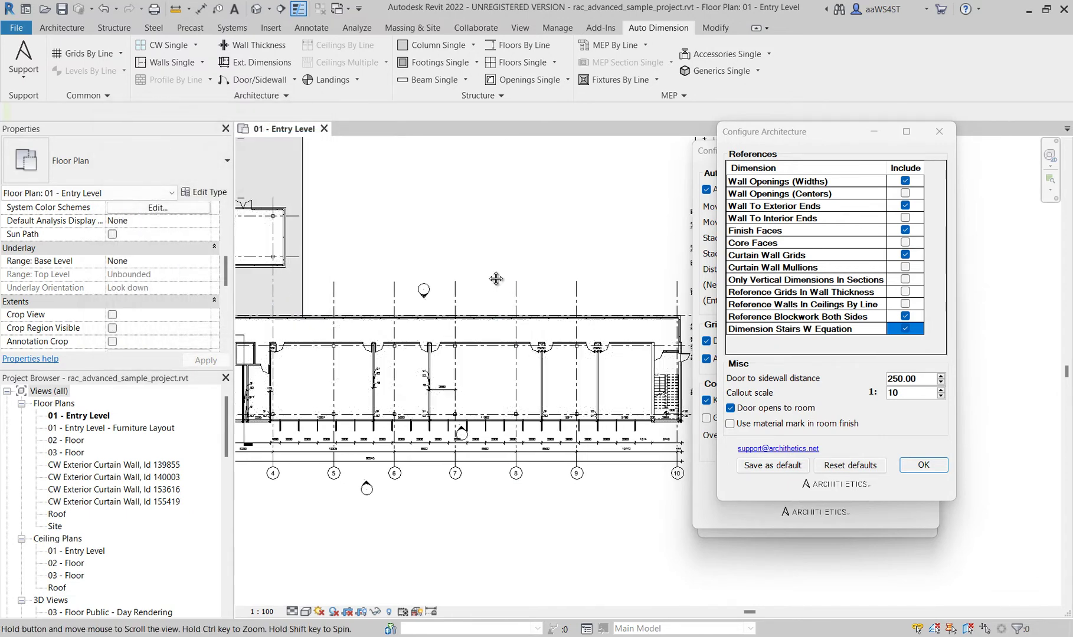
middle_click_drag(505, 302, 379, 258)
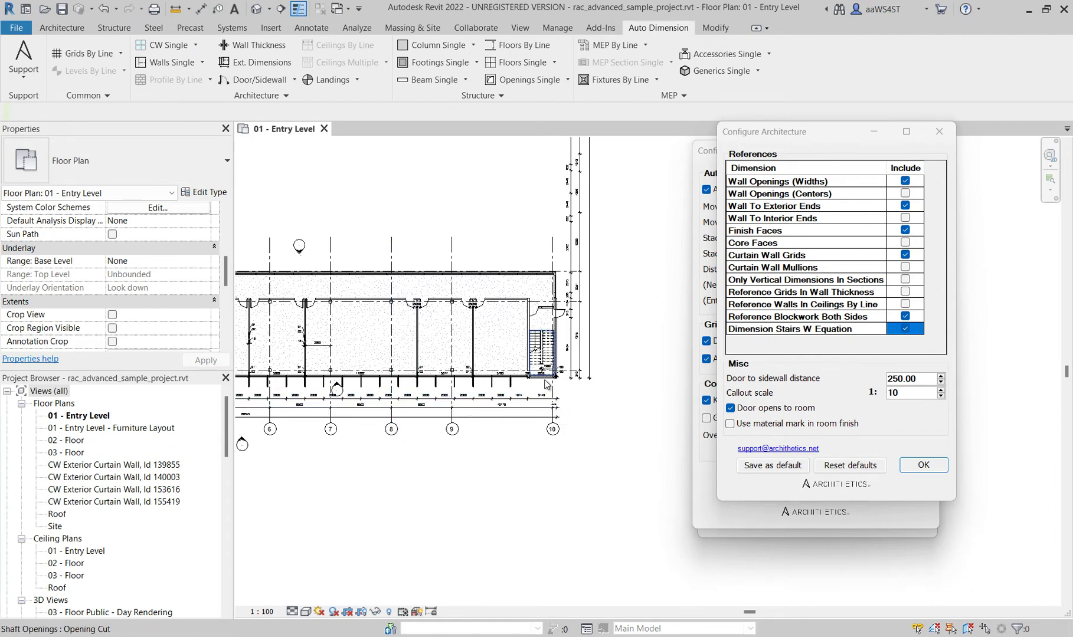
scroll(517, 383, "down", 3)
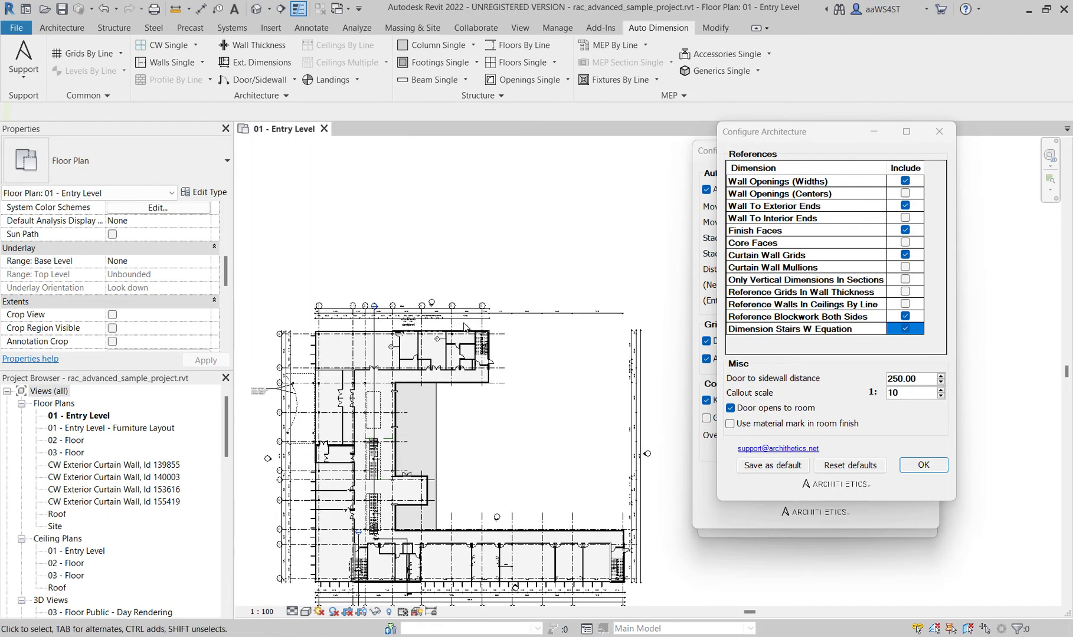
scroll(449, 353, "up", 3)
scroll(449, 353, "up", 4)
left_click(450, 338)
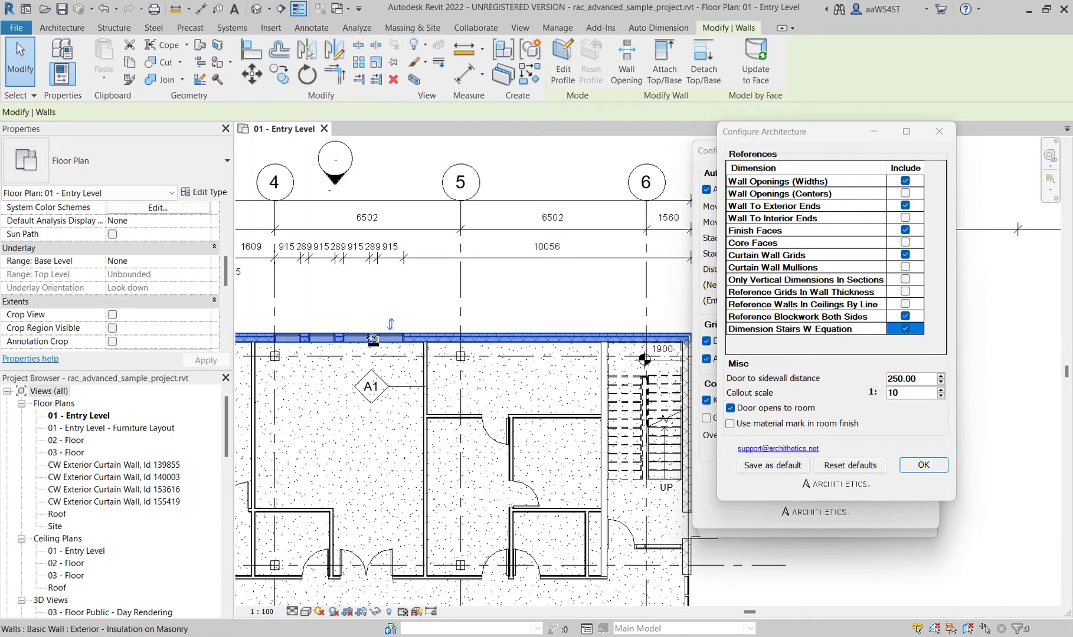
scroll(217, 295, "down", 2)
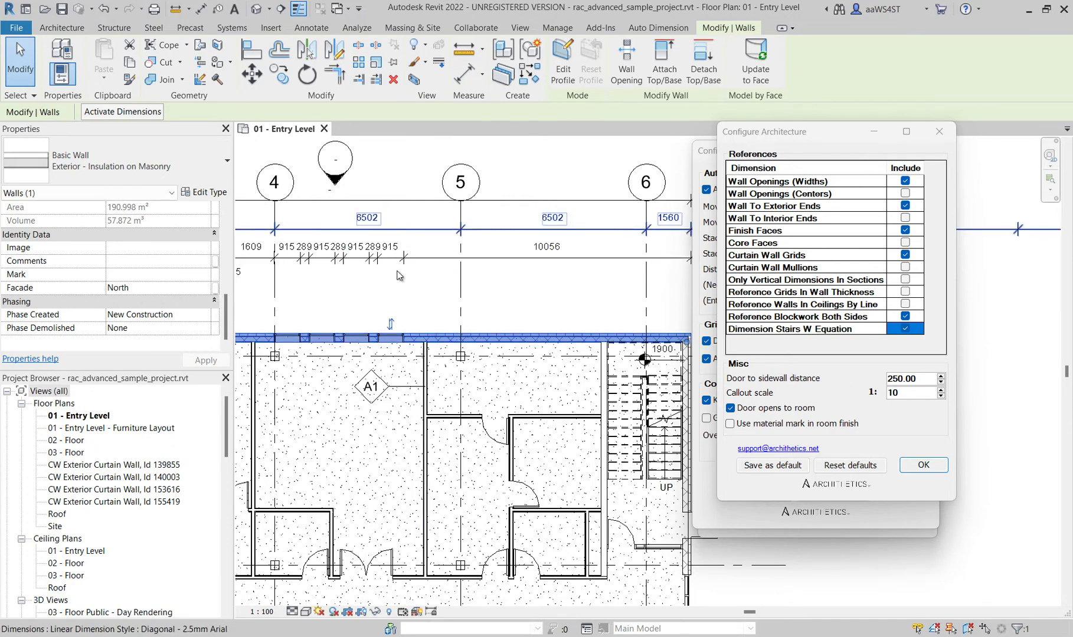
left_click(417, 300)
left_click(387, 339)
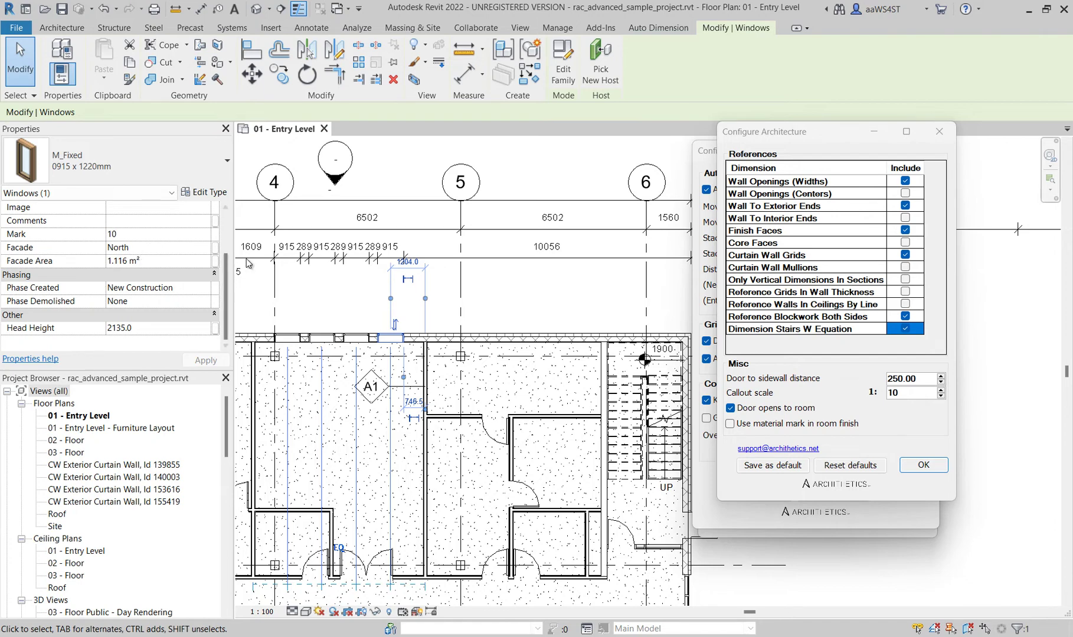
left_click(497, 279)
Preview the Core Thickness options, then select the exterior wall to read its values
left_click(318, 101)
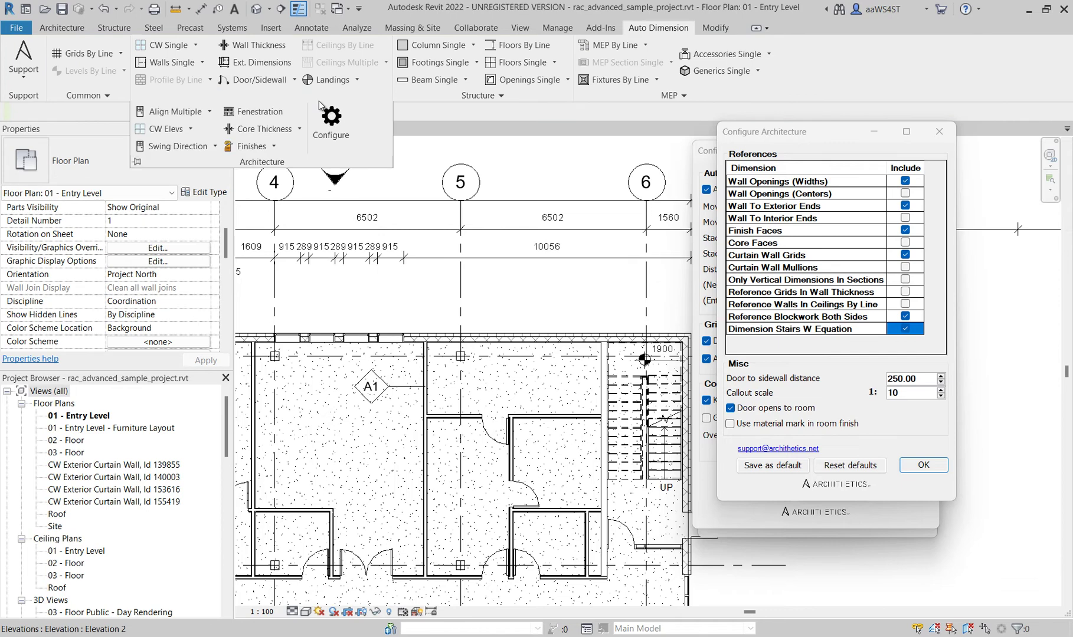
left_click(300, 129)
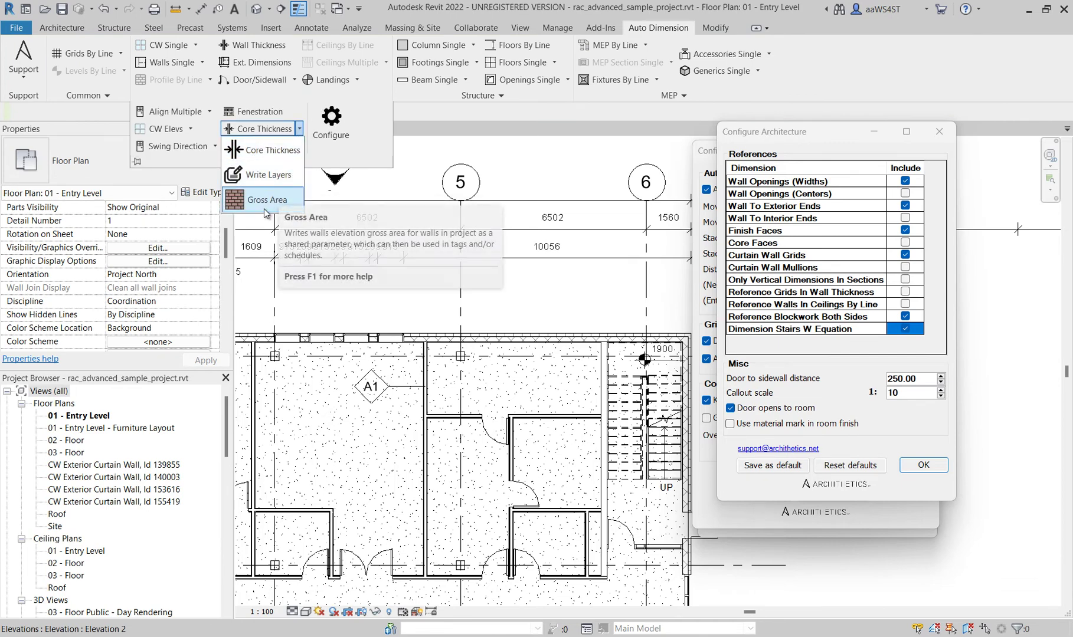
left_click(268, 133)
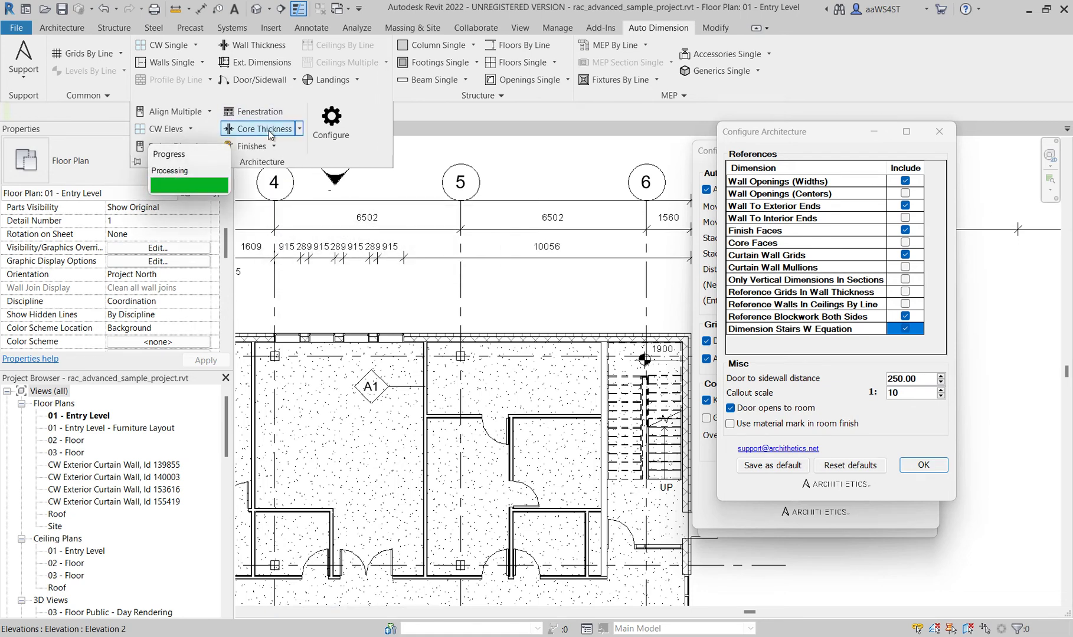
left_click(488, 340)
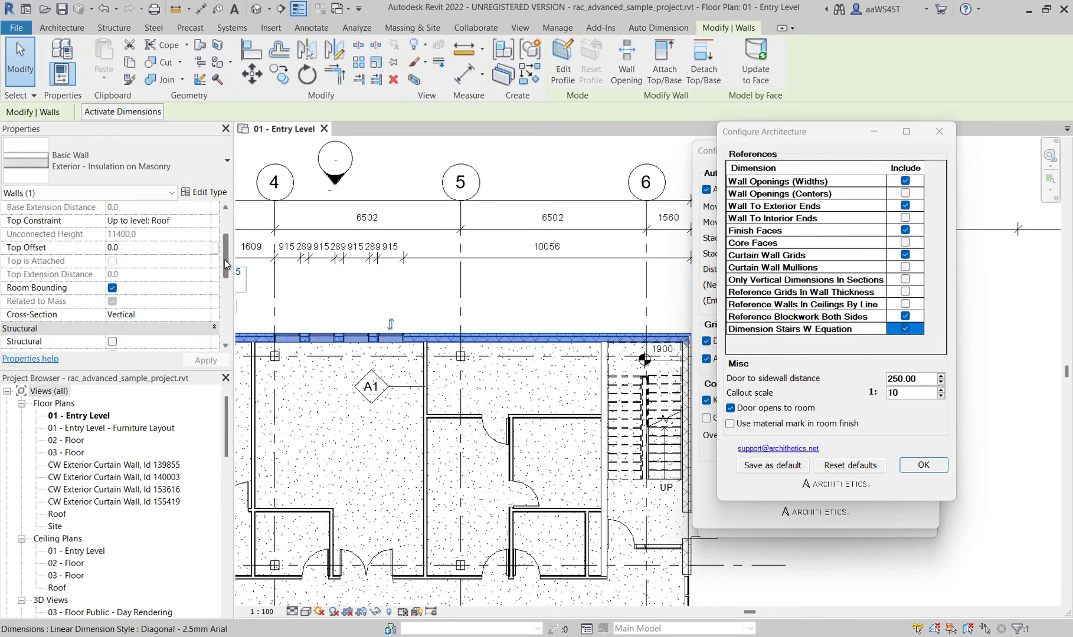
Check the wall type's Structure layers to confirm the 190.0 masonry core thickness
left_click_drag(225, 259, 225, 293)
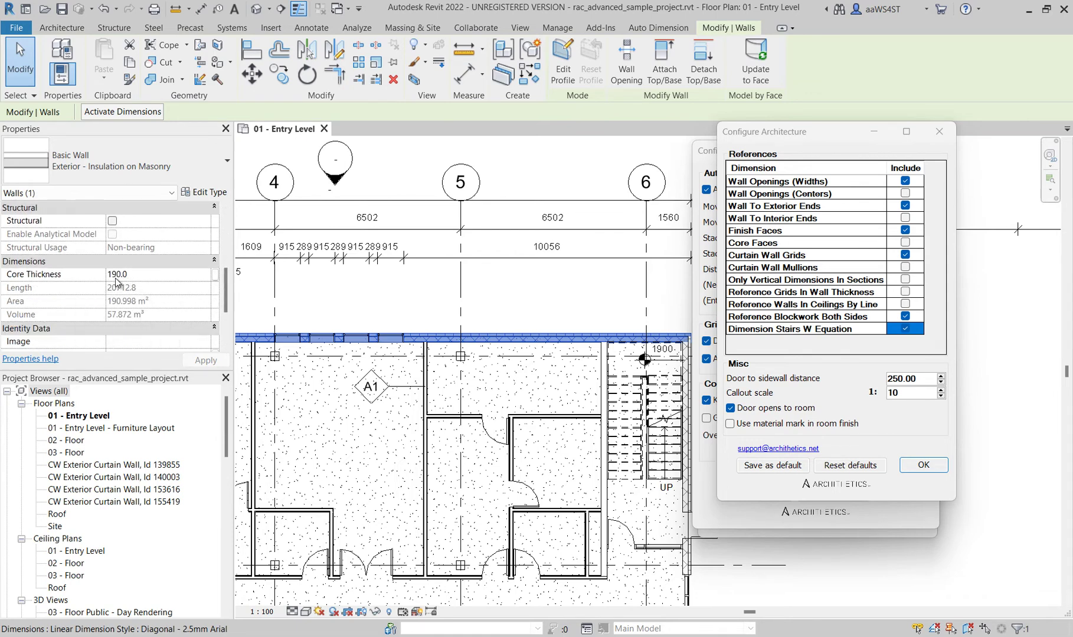
left_click(204, 192)
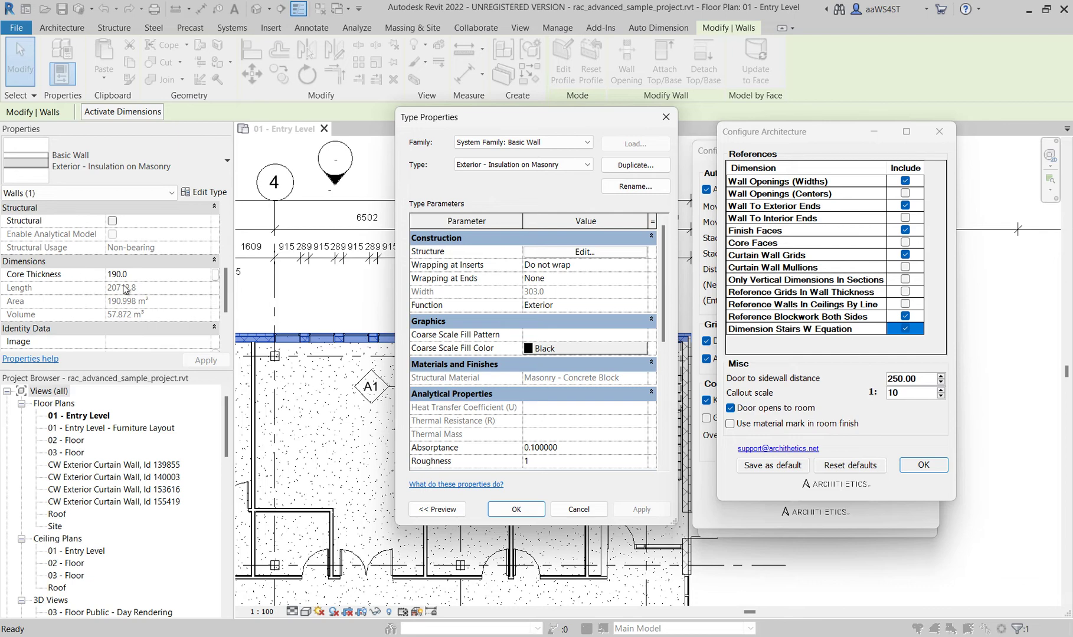
left_click(564, 253)
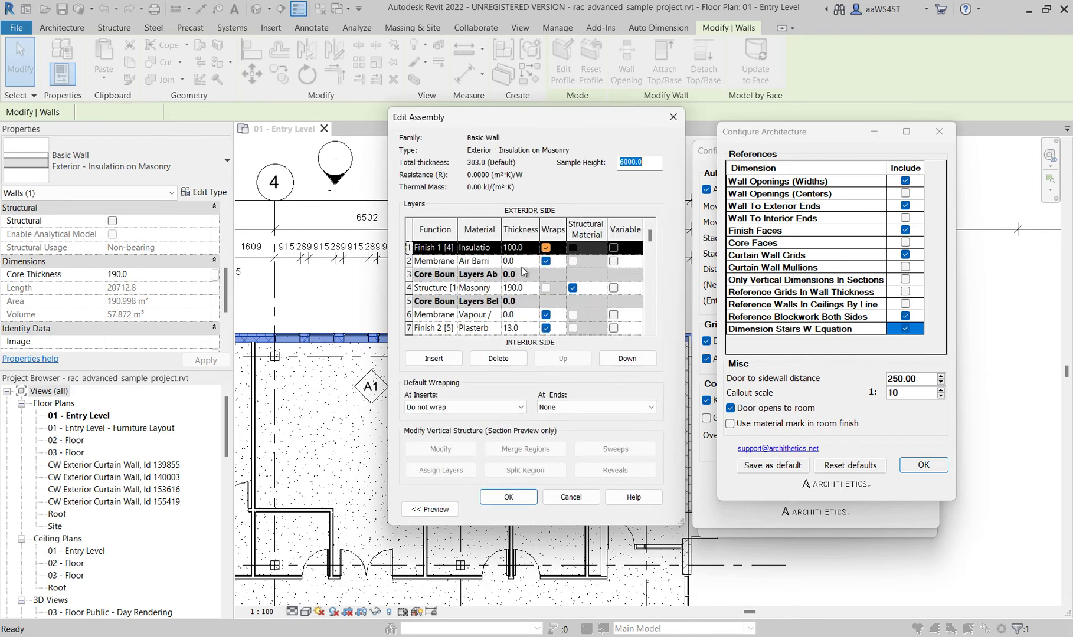
left_click(509, 496)
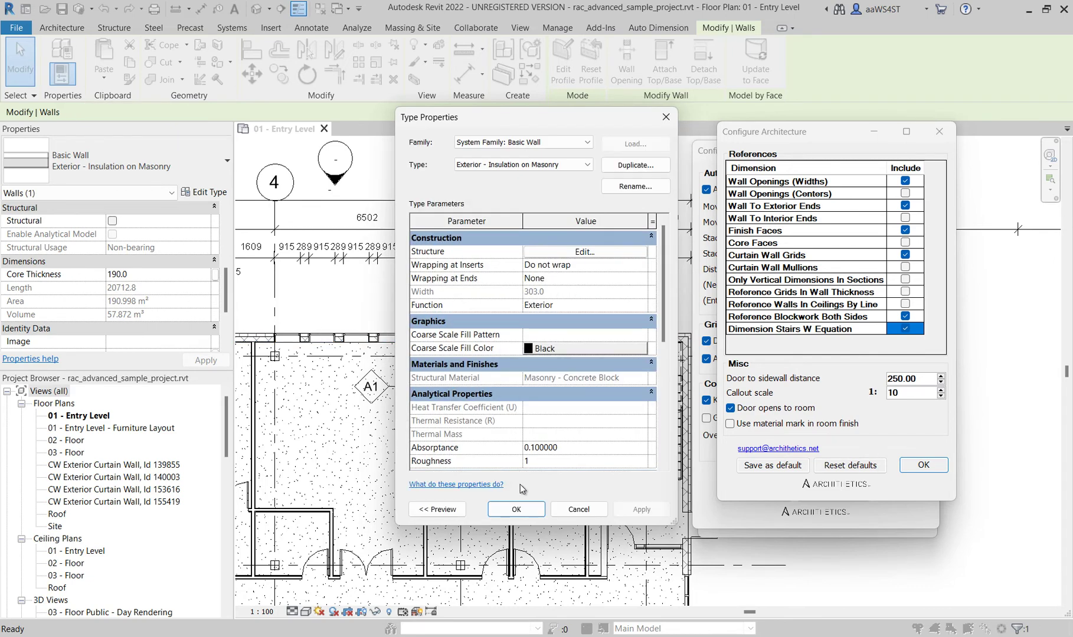
left_click(516, 509)
key("Escape")
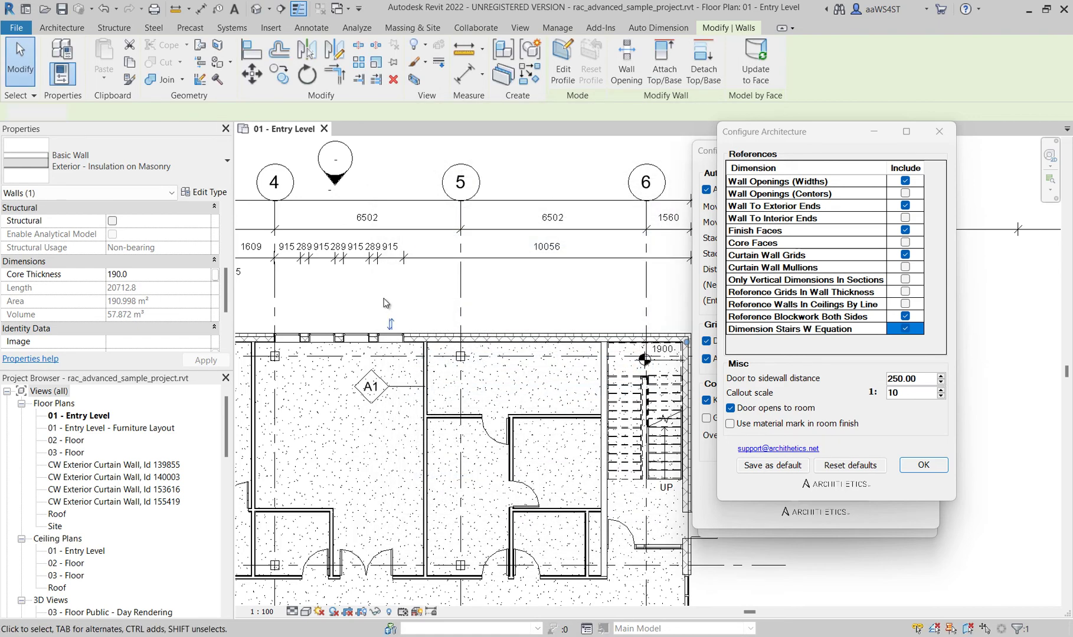
left_click(658, 28)
left_click(262, 95)
Select the top exterior wall to check its Core Thickness of 190.0
left_click(299, 129)
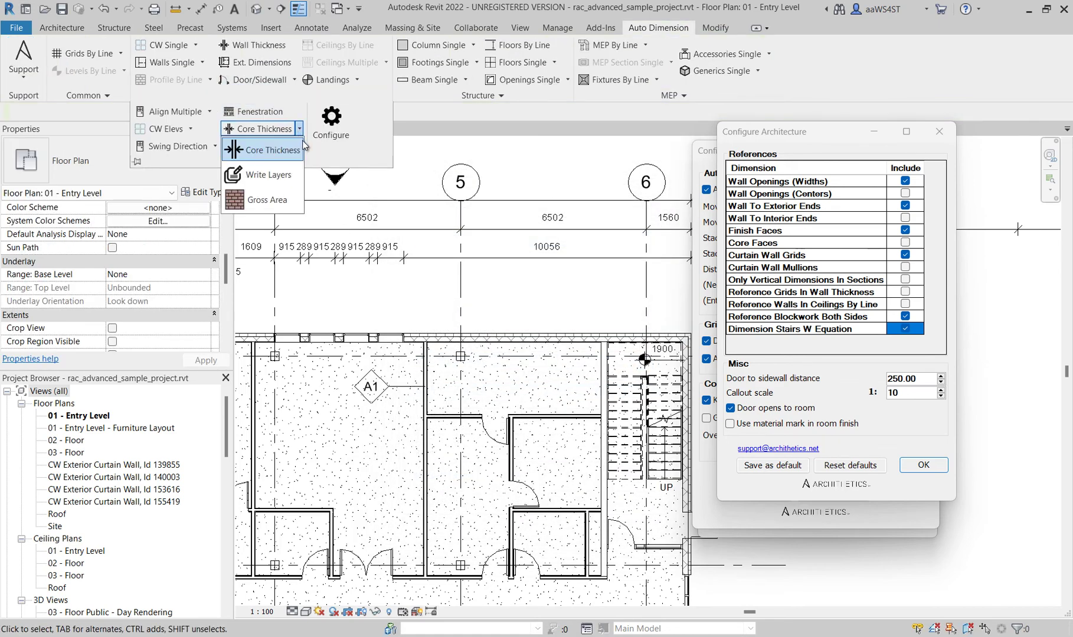
left_click(458, 326)
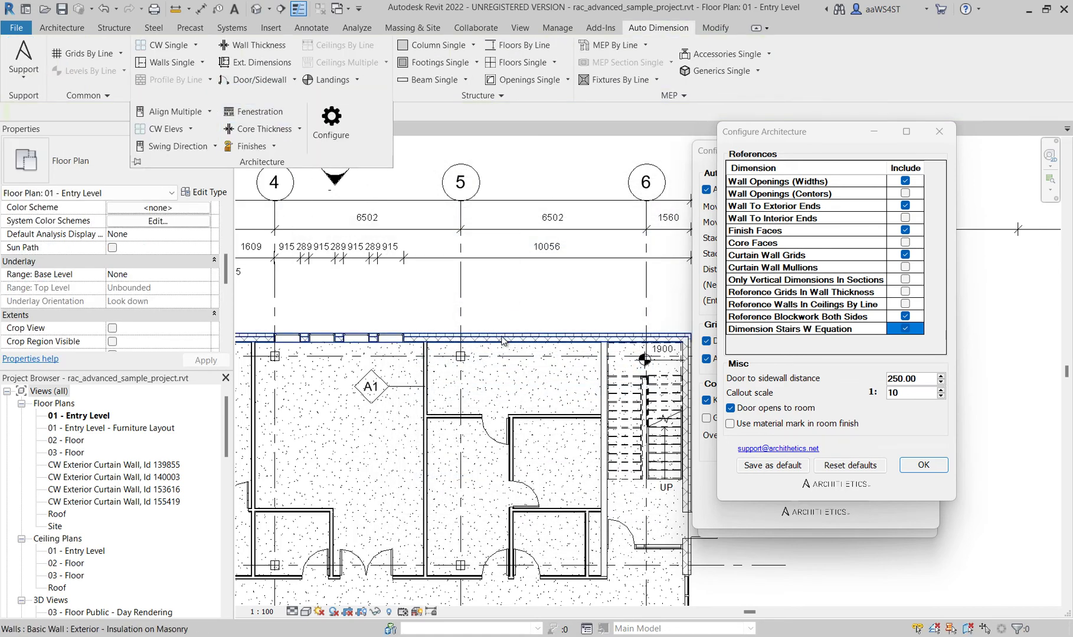
left_click(458, 330)
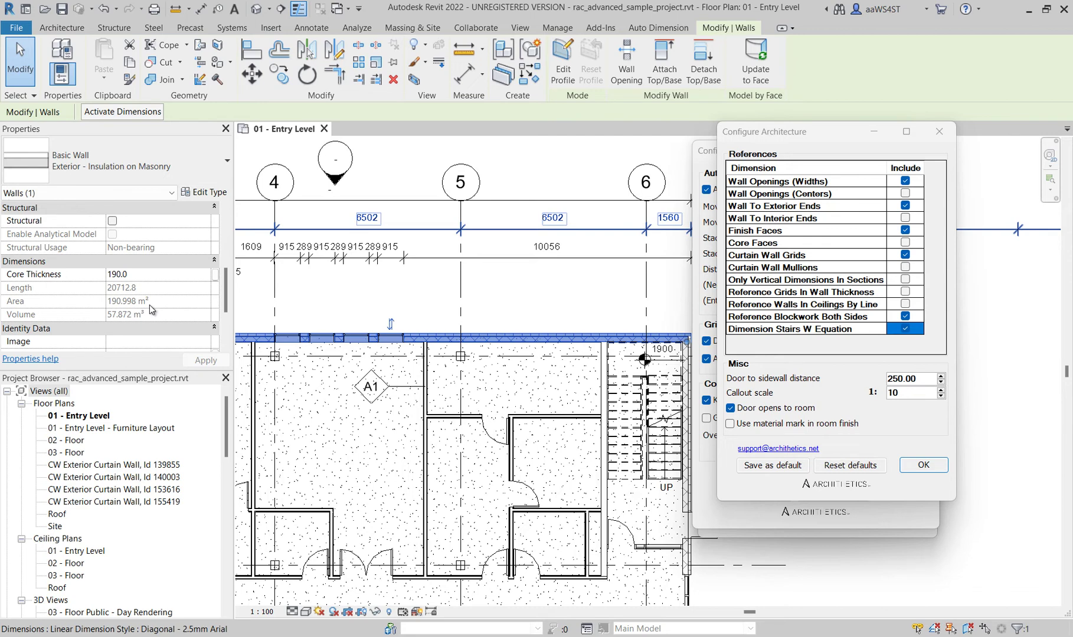
key("Escape")
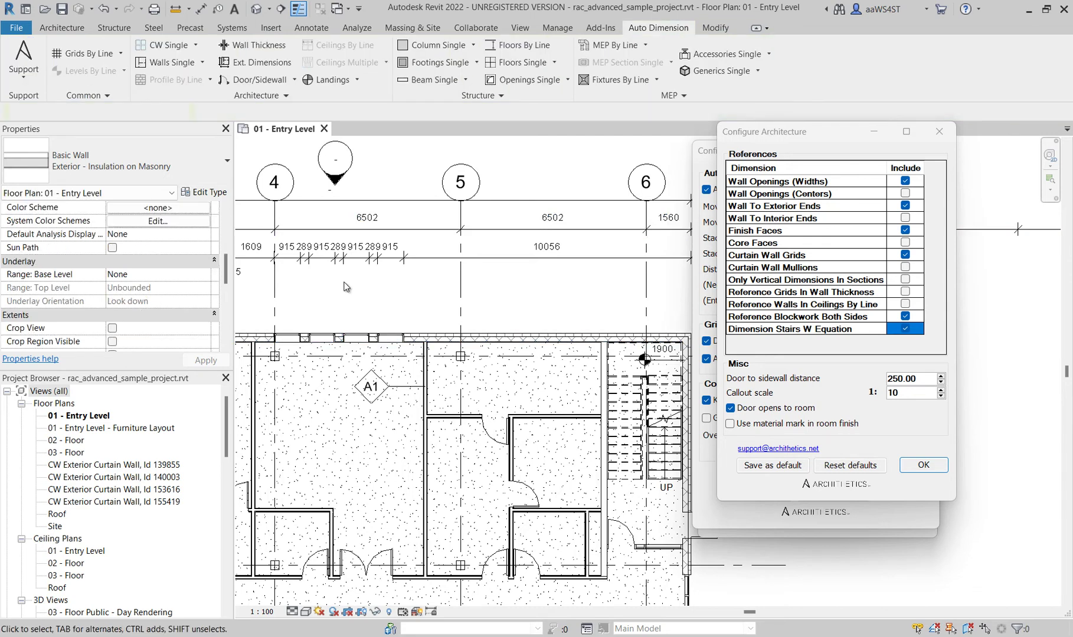
Run Gross Area on the walls and confirm the exterior wall reports 217.789 m²
left_click(299, 98)
left_click(299, 129)
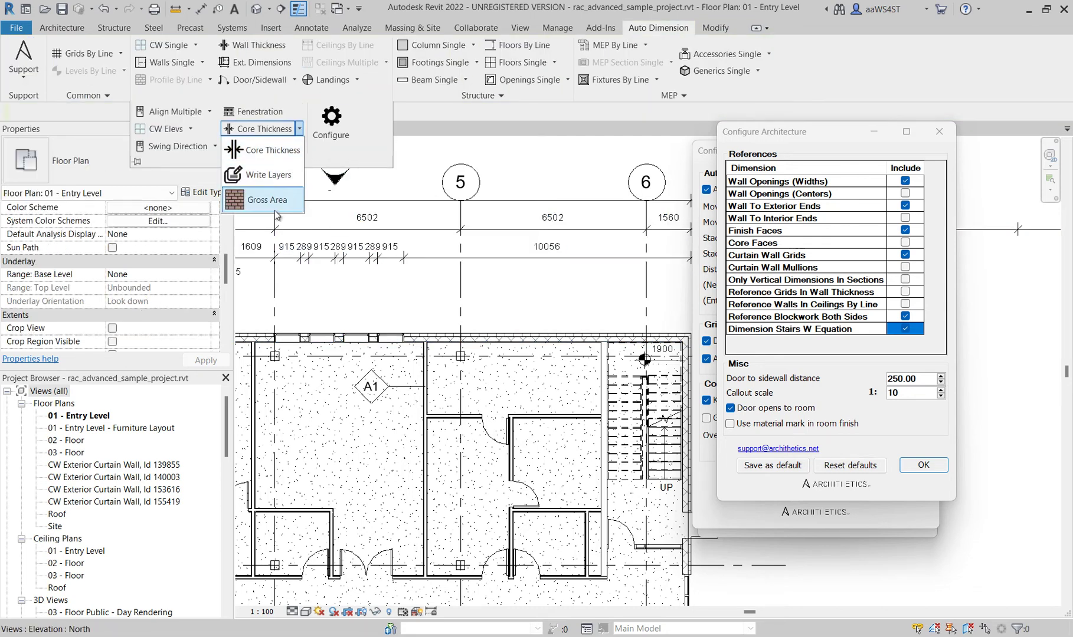
left_click(278, 209)
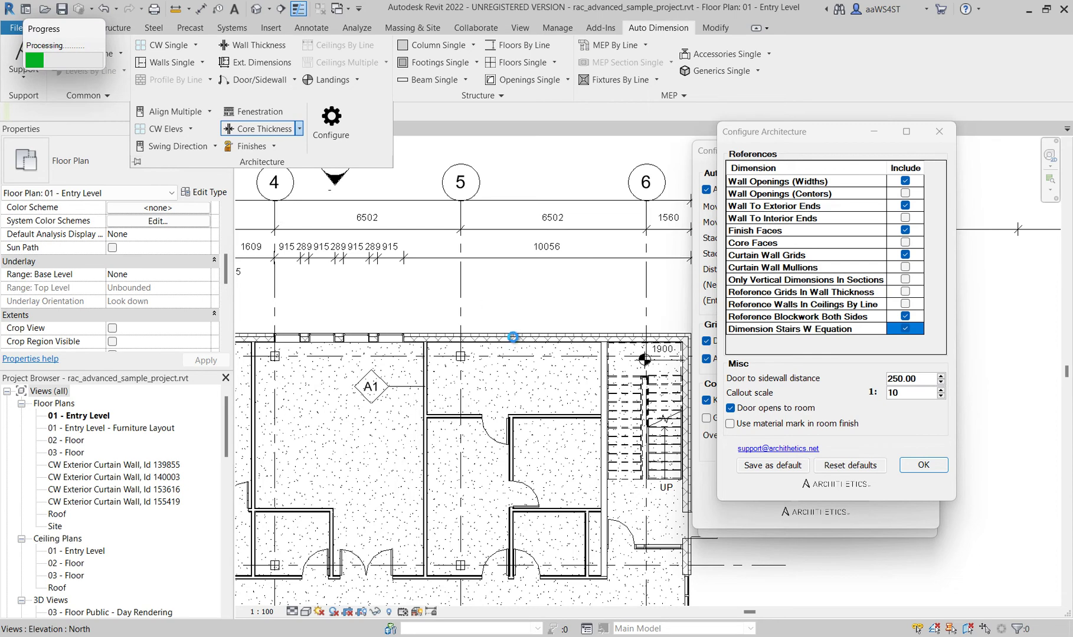
left_click(512, 341)
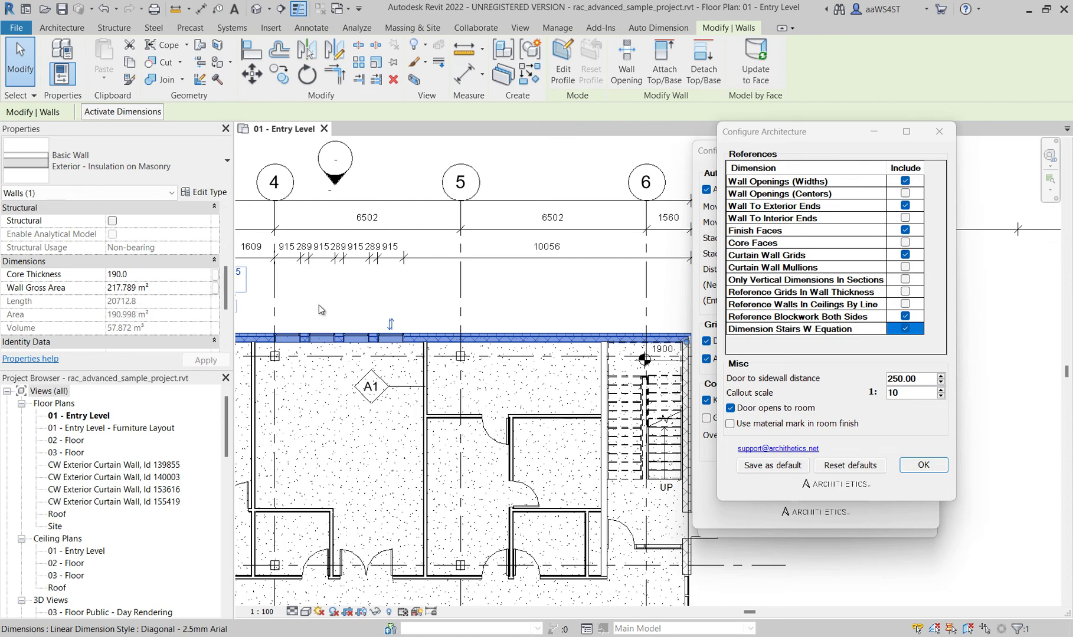
key("Escape")
left_click(115, 8)
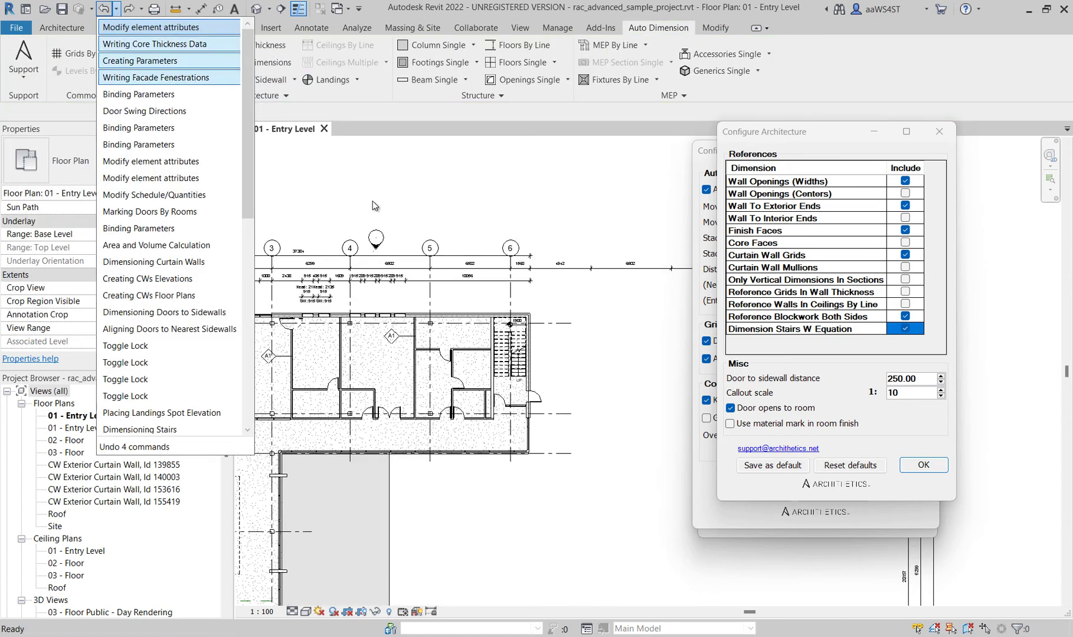
Run the add-in's Ceiling Height Sides calculation to write side lengths into each Entry Level room
left_click(319, 107)
left_click(300, 146)
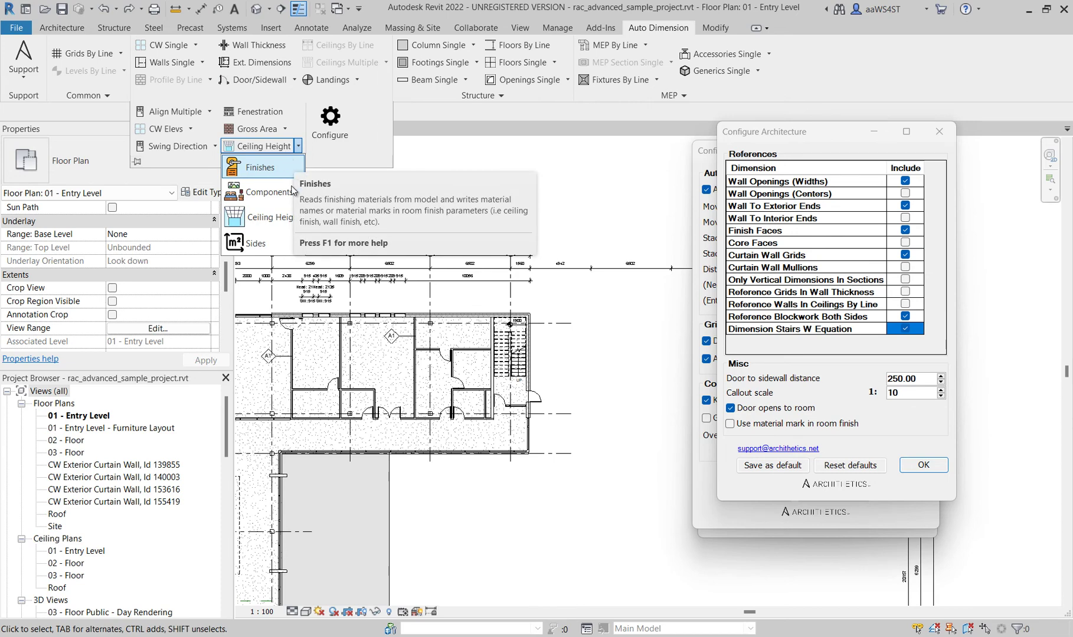
left_click(273, 249)
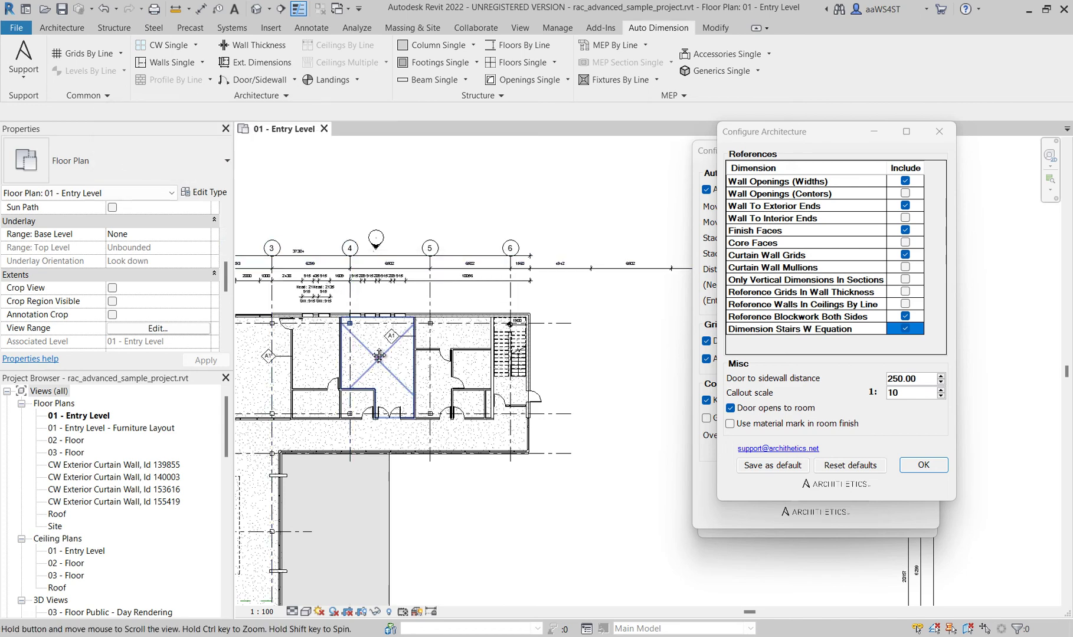
middle_click_drag(380, 356, 613, 298)
left_click(384, 313)
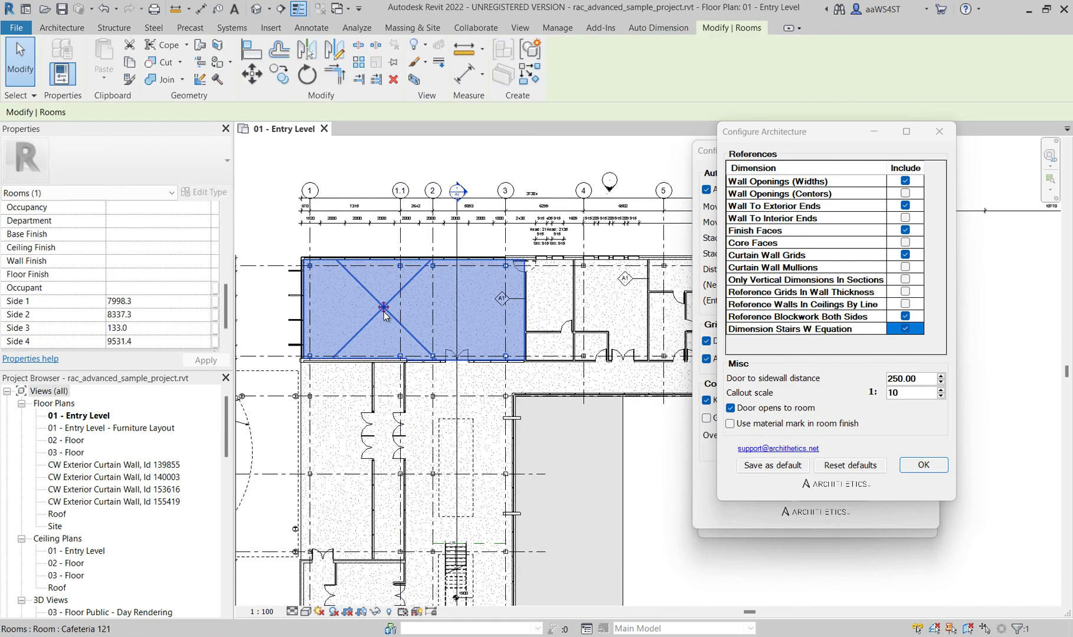
scroll(226, 309, "down", 1)
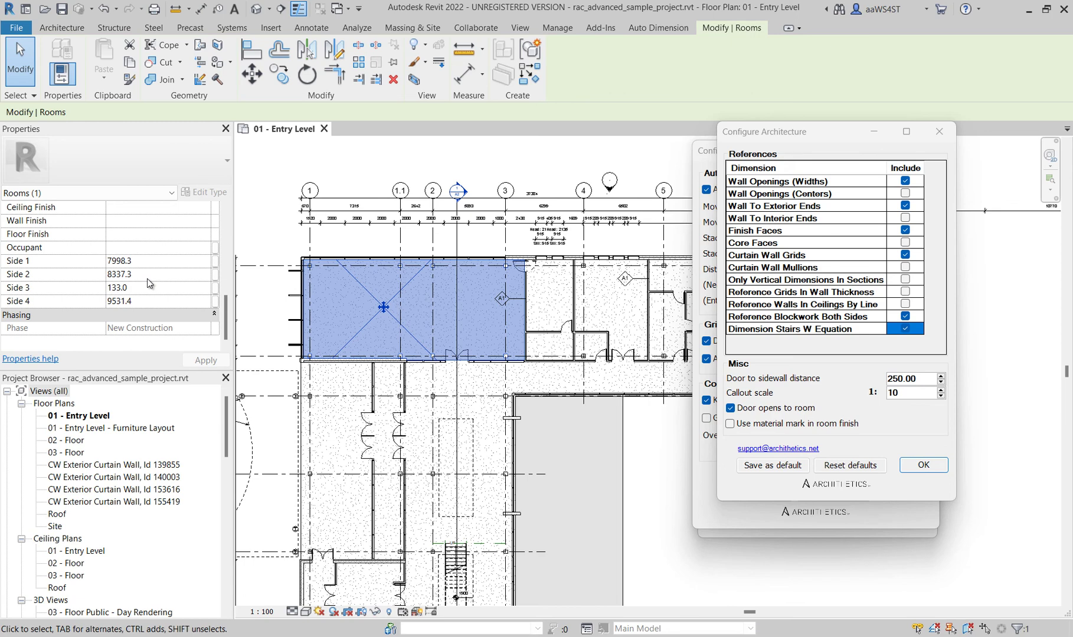
left_click(611, 319)
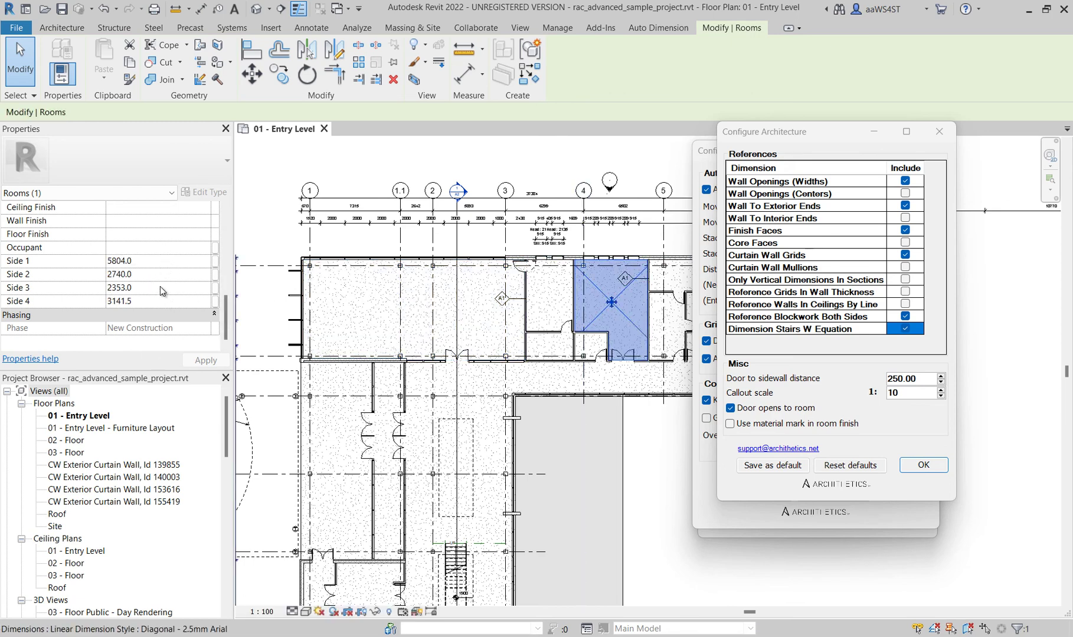
middle_click_drag(436, 596, 404, 289)
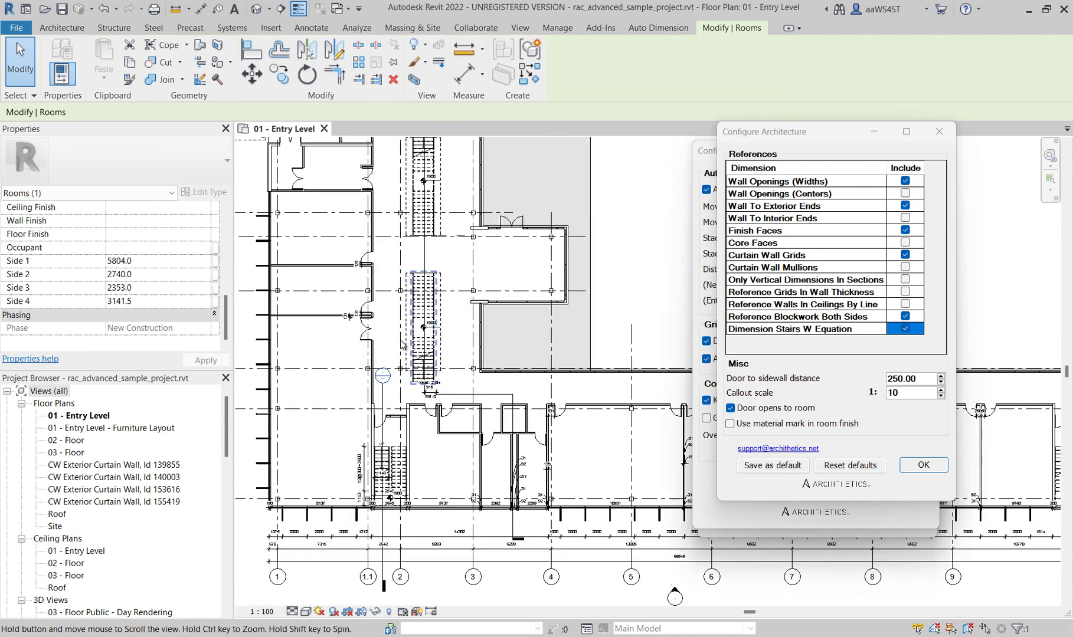
middle_click_drag(404, 345, 405, 344)
left_click(258, 354)
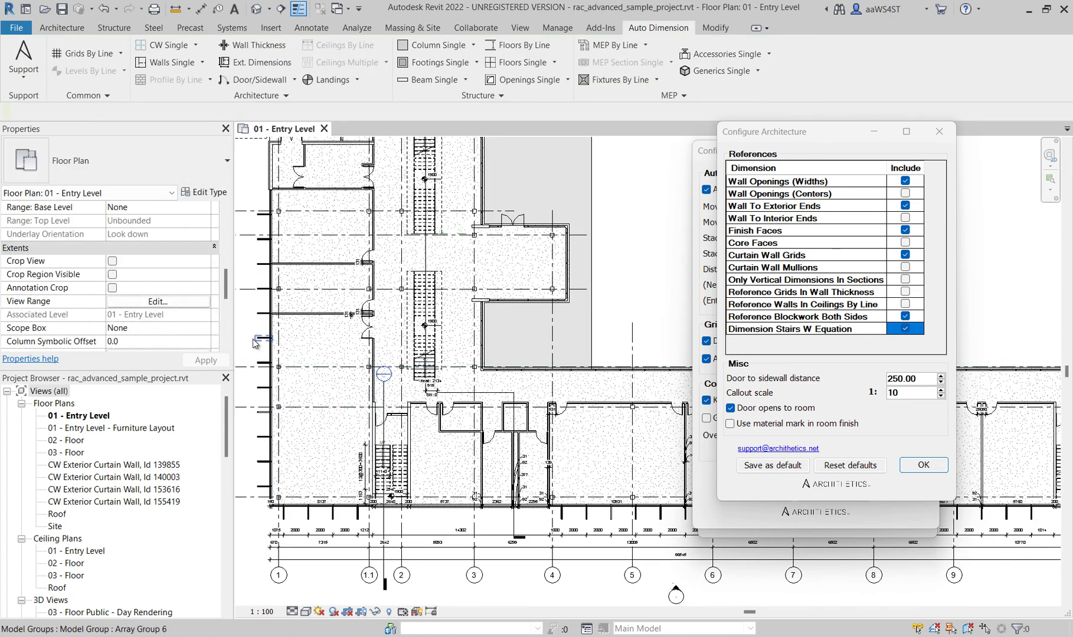
left_click(275, 97)
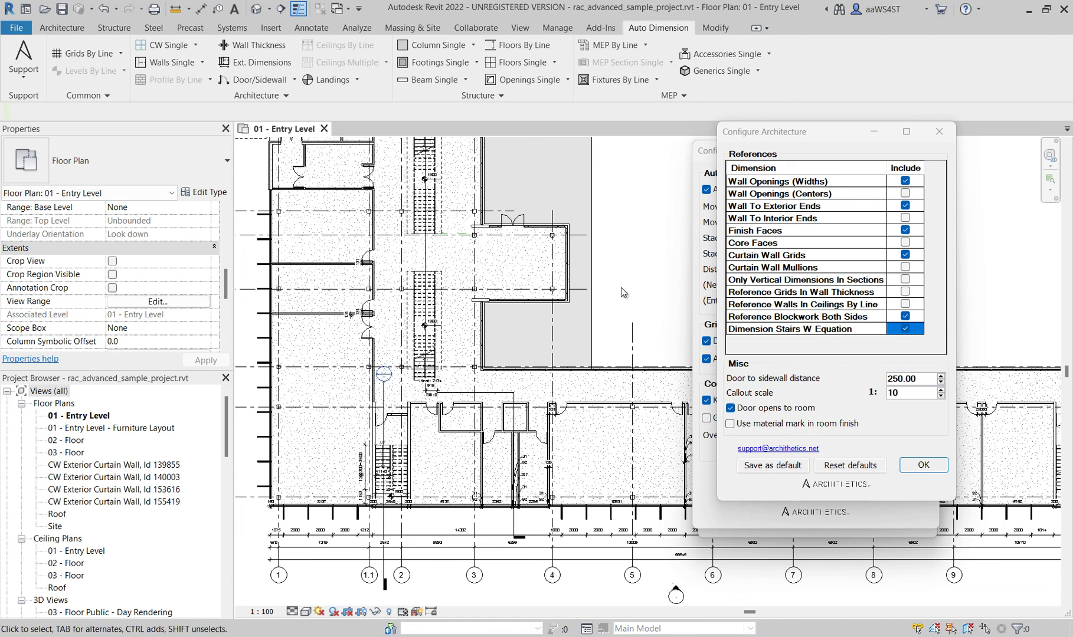
left_click(355, 96)
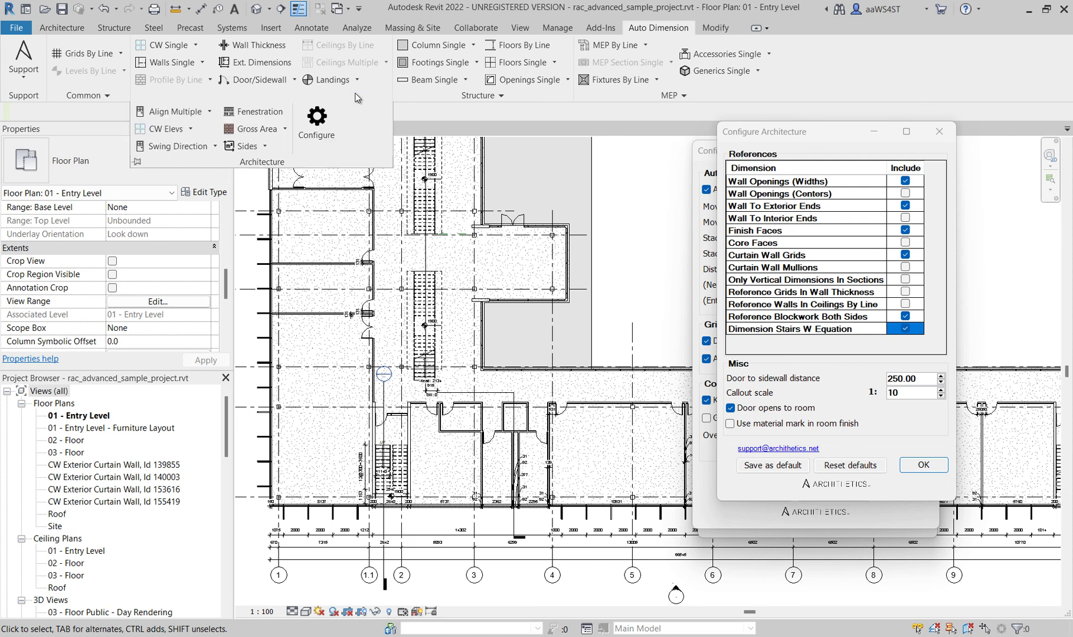
left_click(85, 95)
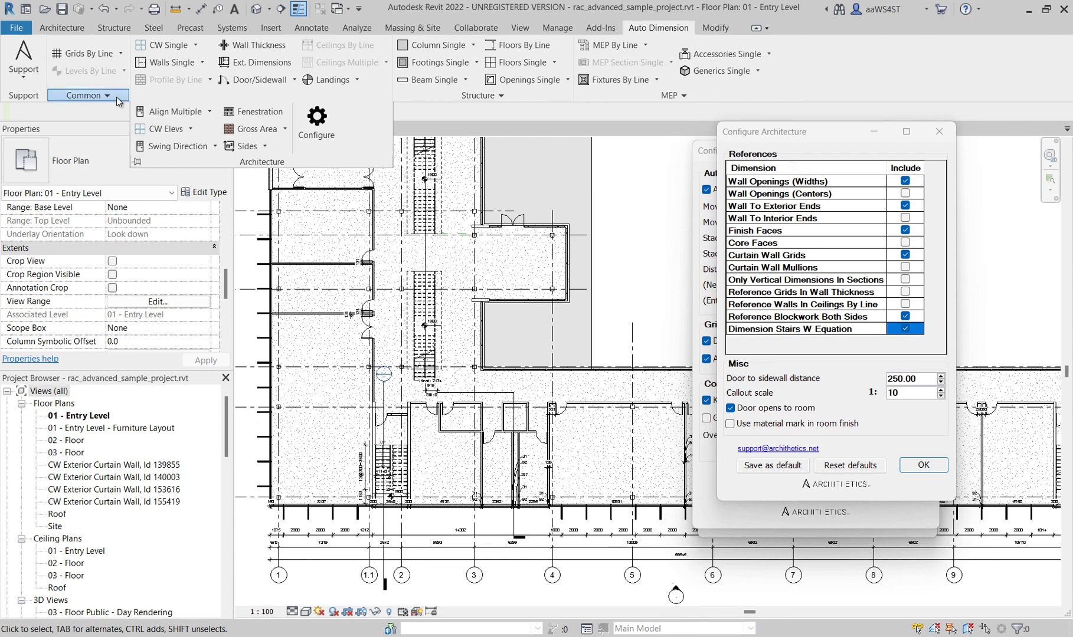